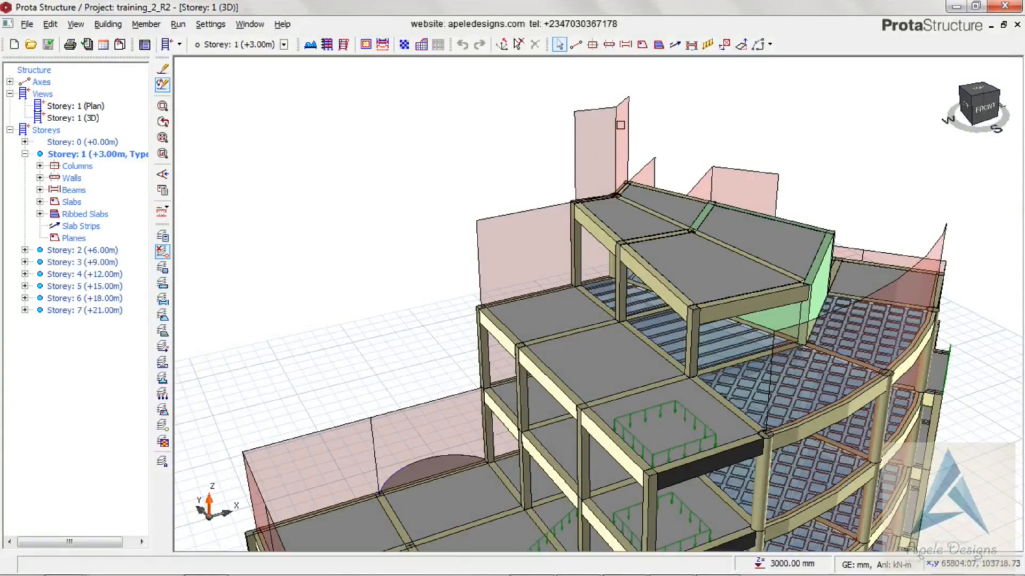
Delete the wall loads from the two Storey 7 rear corner beams, including beam 7B5
mouse_move(614, 139)
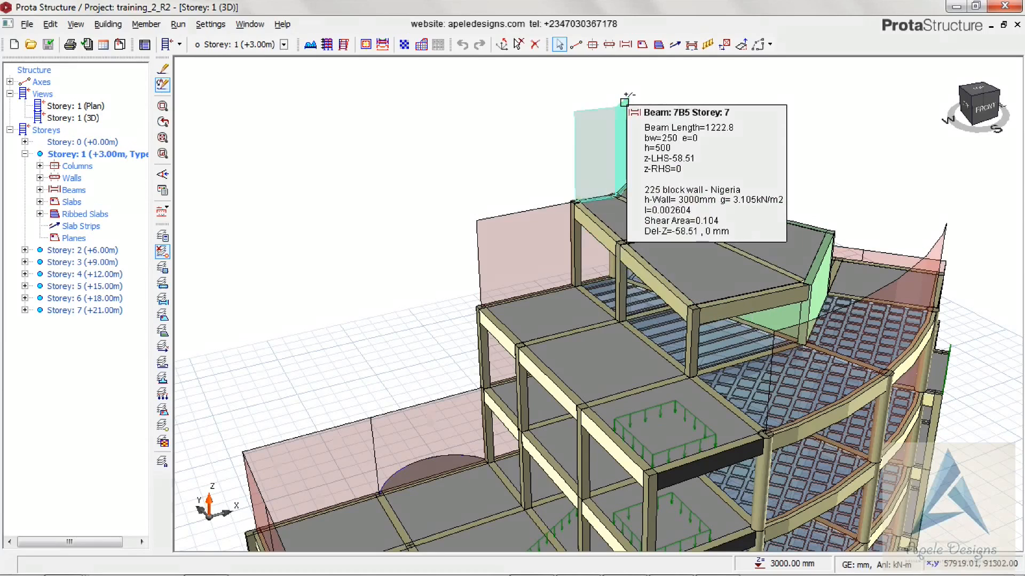
right_click(624, 101)
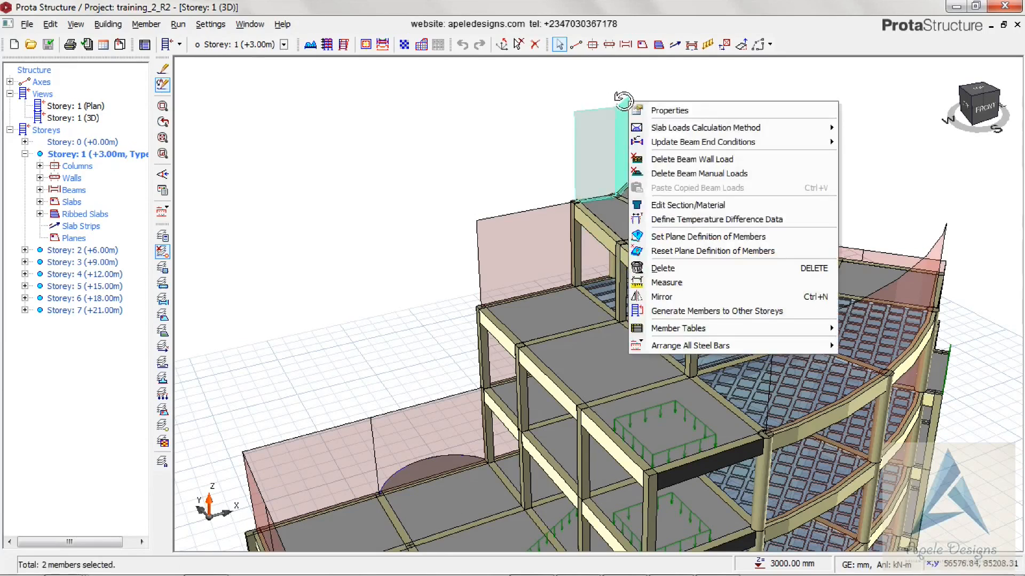
click(663, 160)
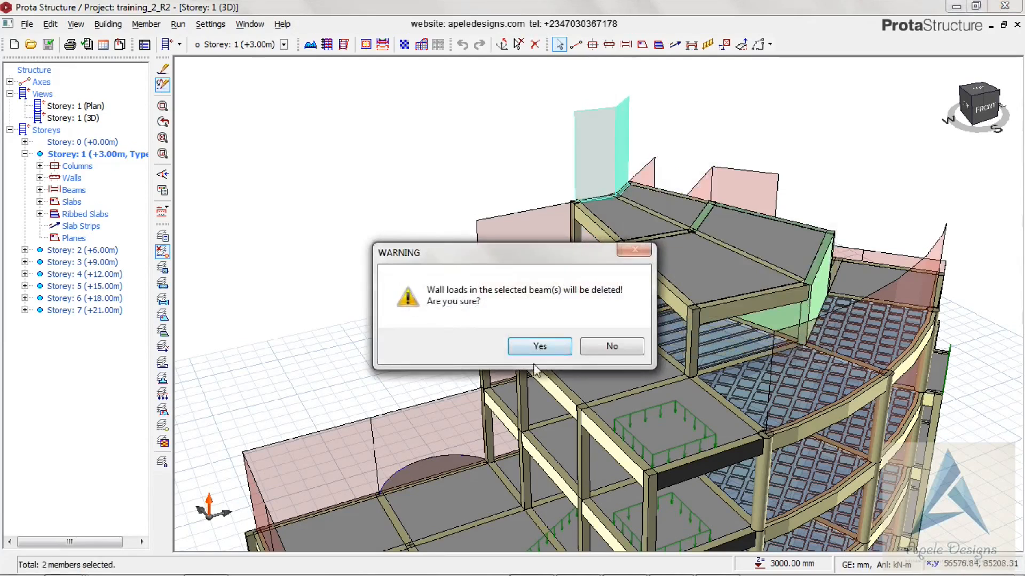
click(540, 346)
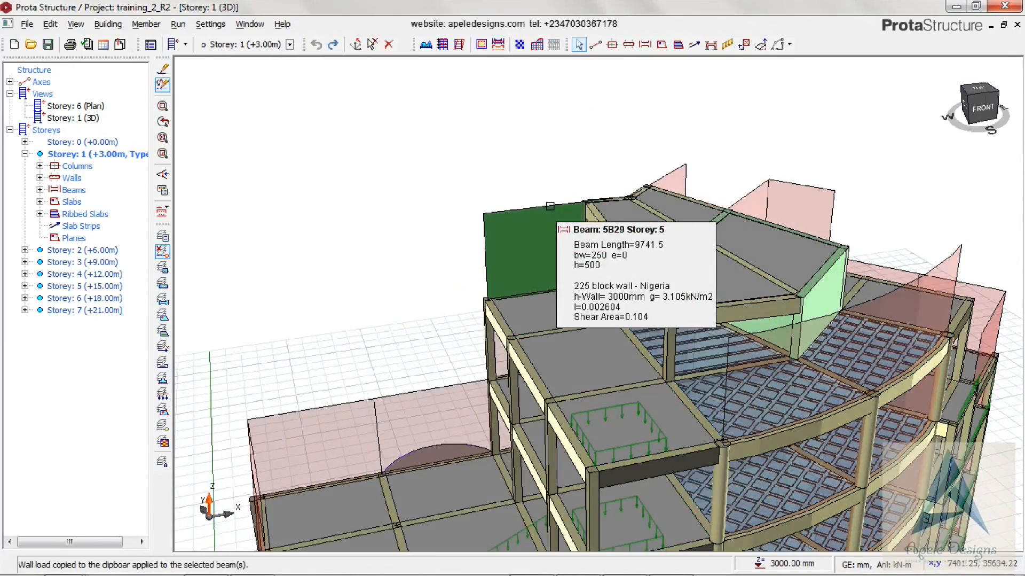
Set the wall height of the 225 block wall load on the 3.5 m rear edge beam below the top roof to 0.9 m
click(537, 207)
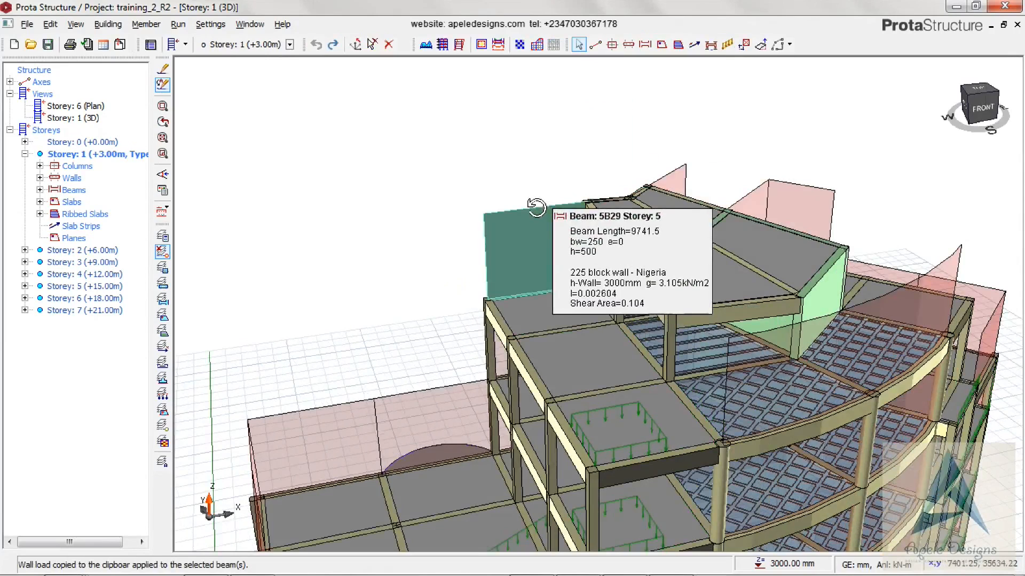
right_click(544, 215)
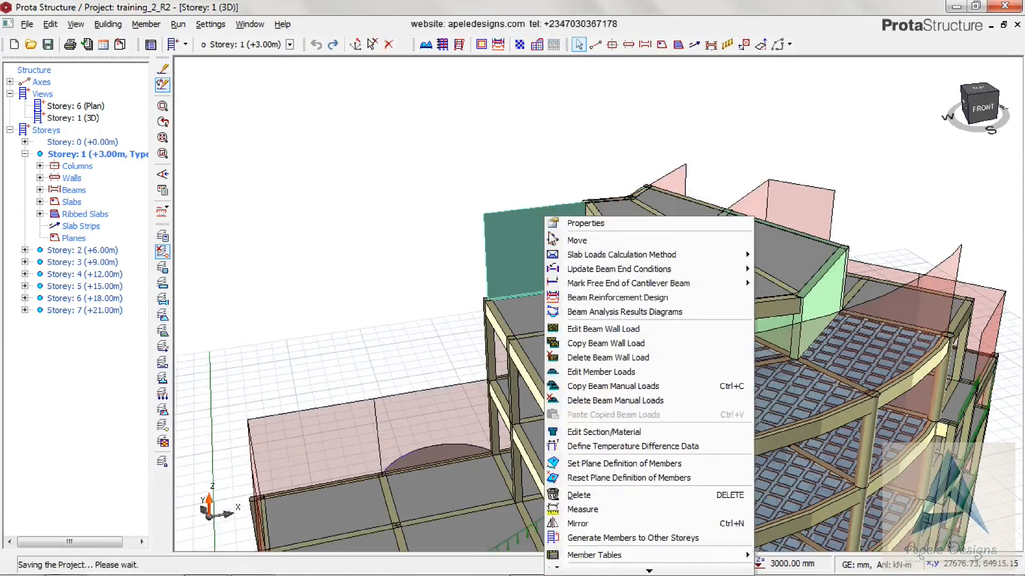
click(586, 329)
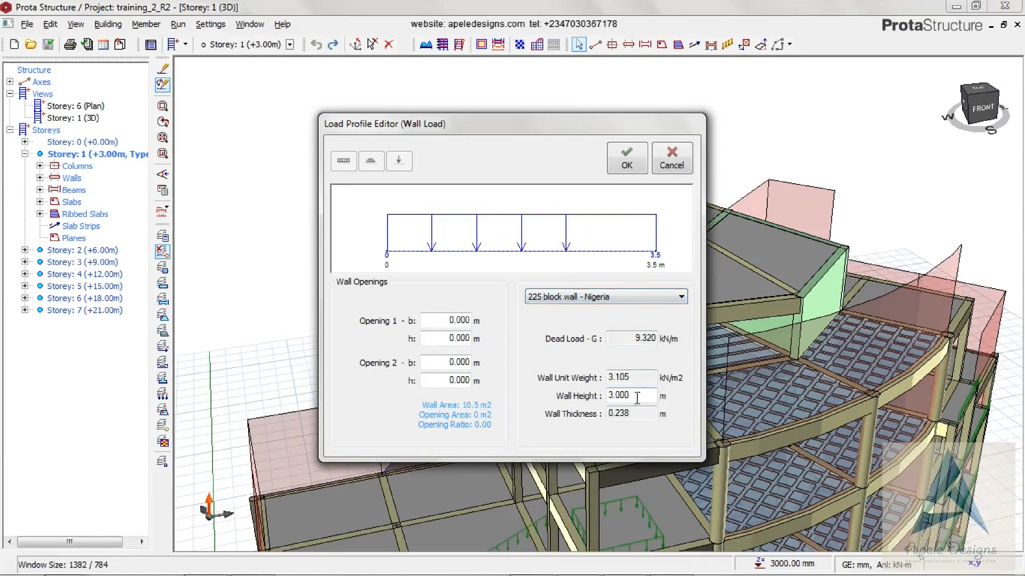
drag(637, 398, 606, 396)
text(0)
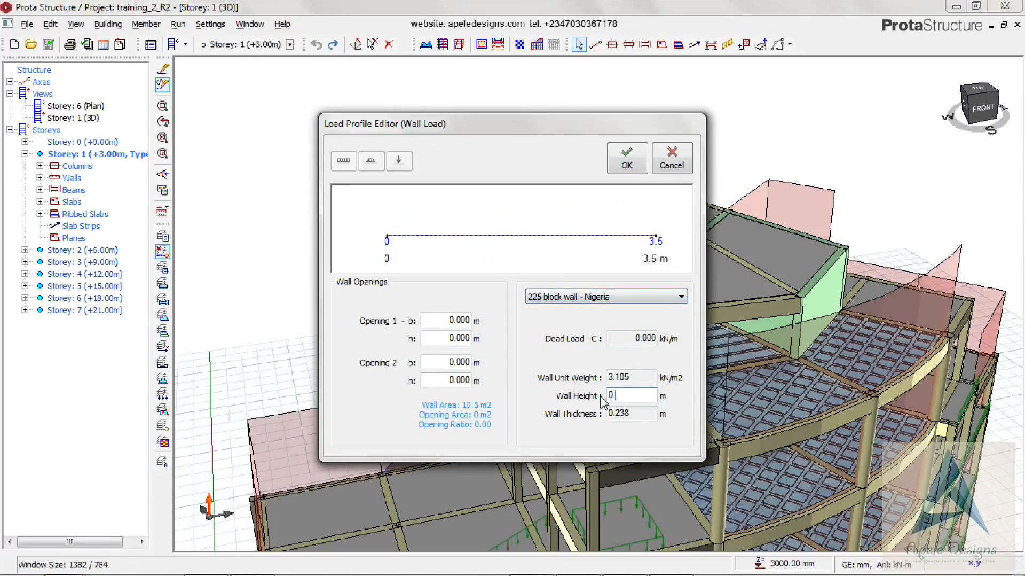
text(.9)
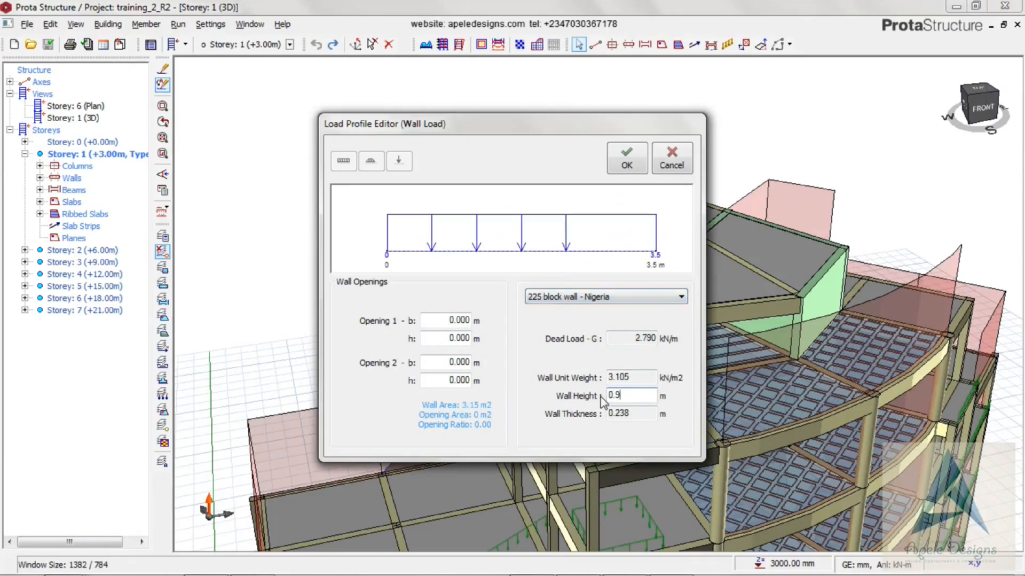
click(623, 167)
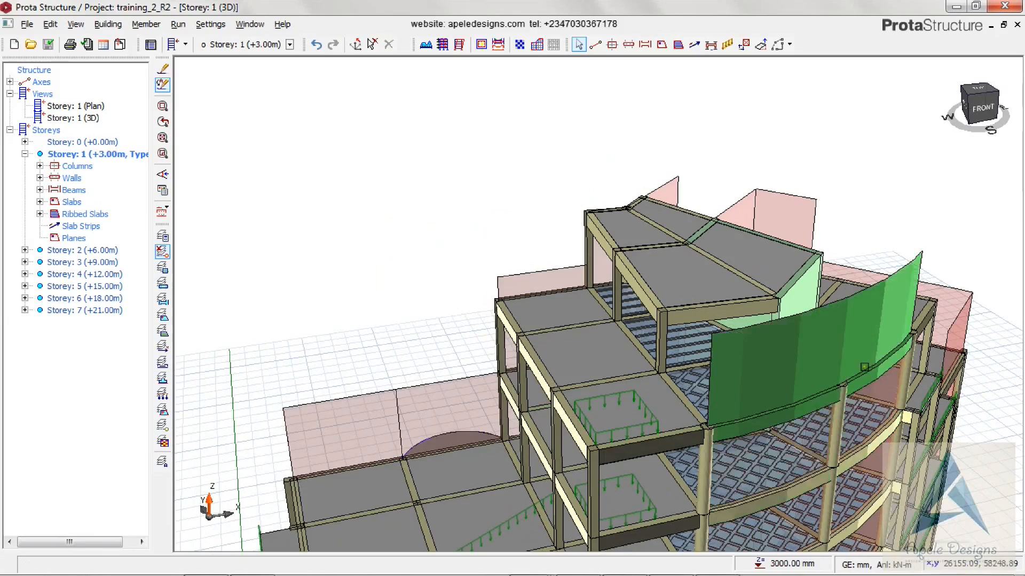
Make Storey 6 (+18.00m) the active storey and show its plan view
double_click(81, 298)
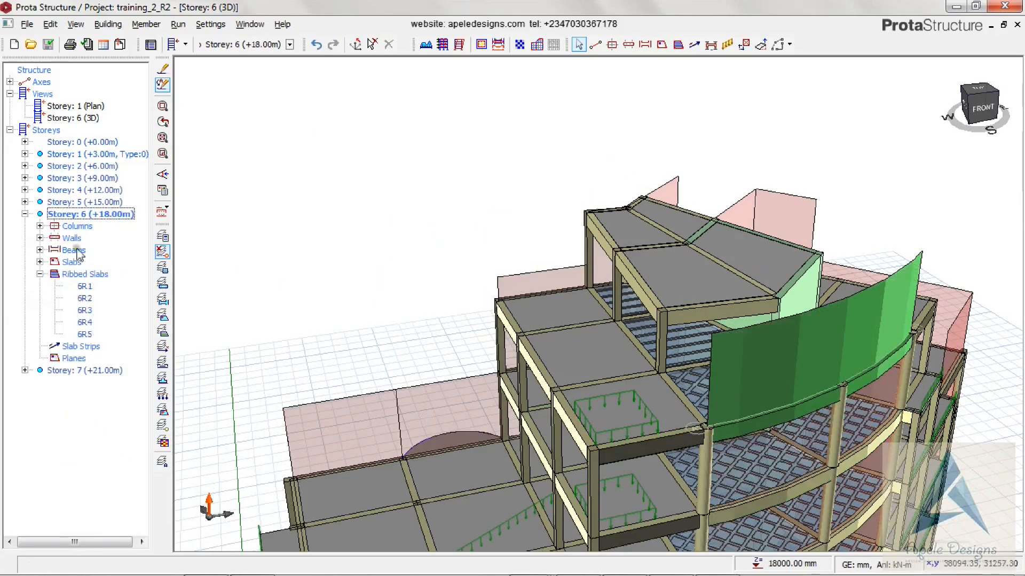
click(67, 106)
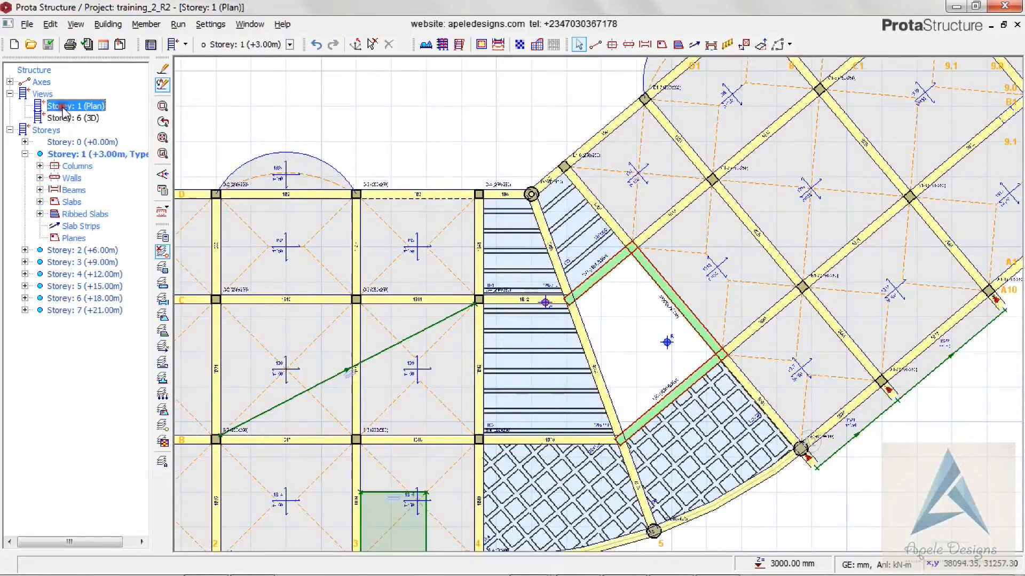
double_click(74, 298)
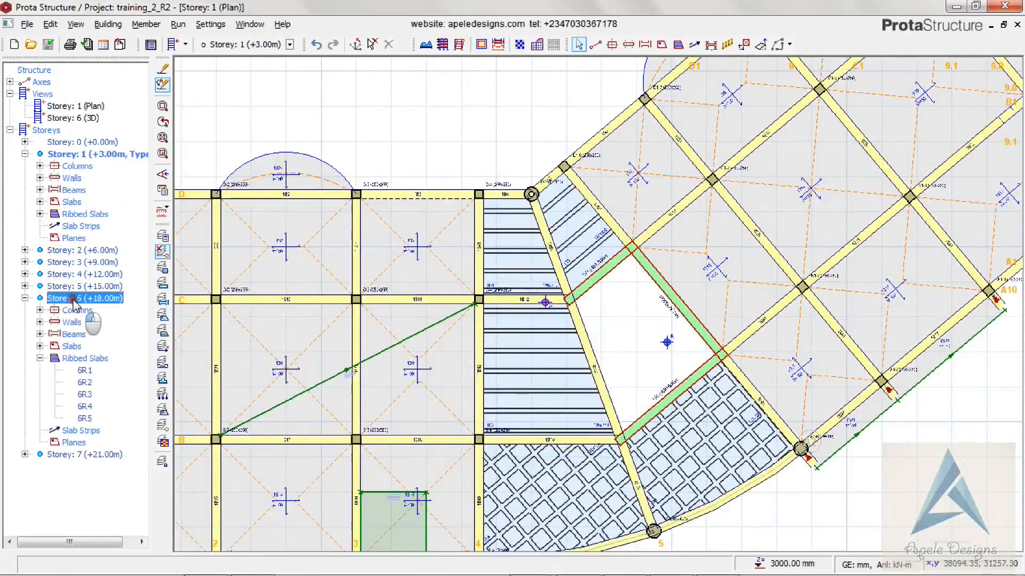
click(74, 299)
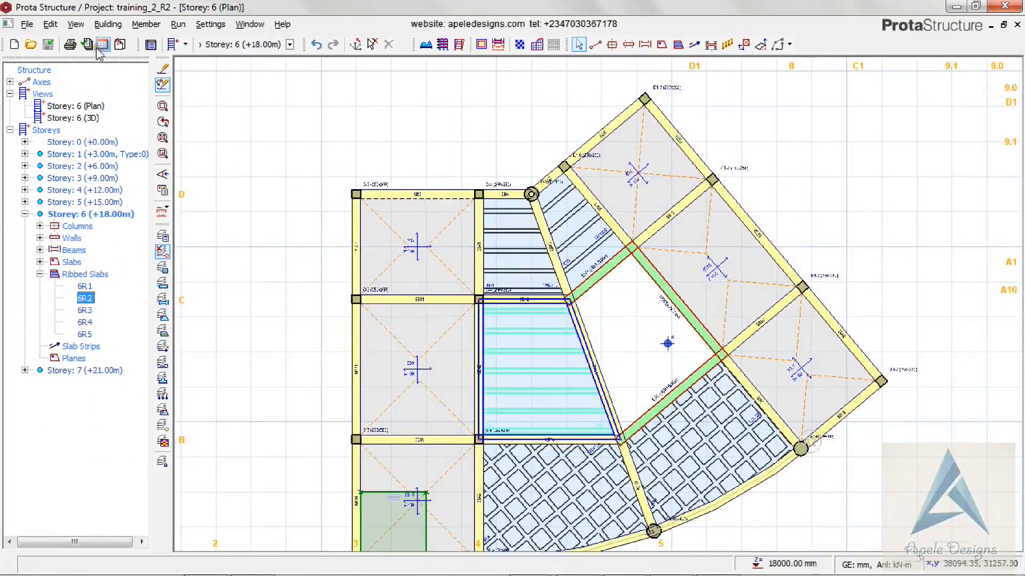
Recolour the Storey 6 plan by Beam Wall Loads using visual interrogation
click(76, 25)
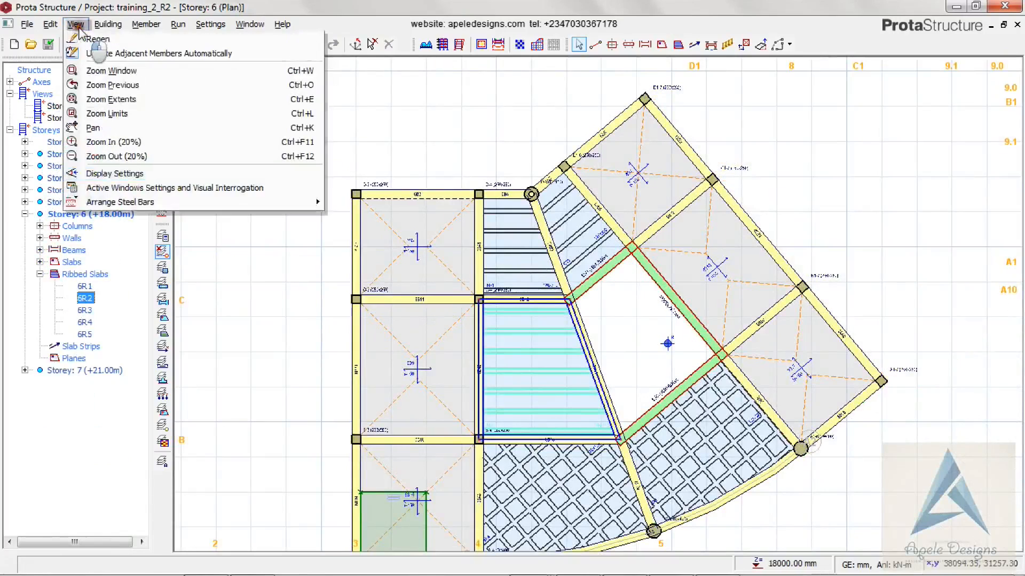
click(98, 190)
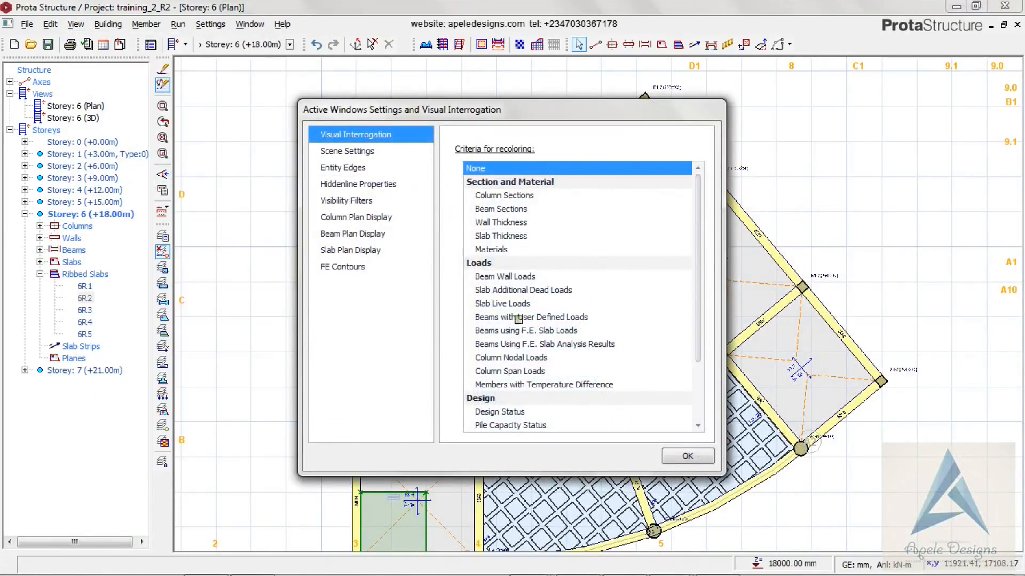
click(496, 276)
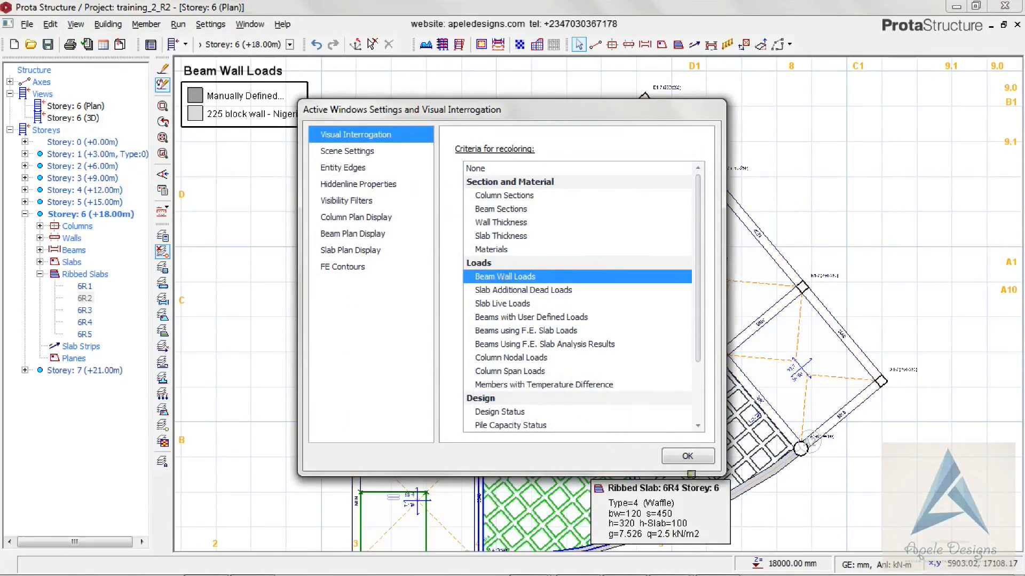
click(688, 455)
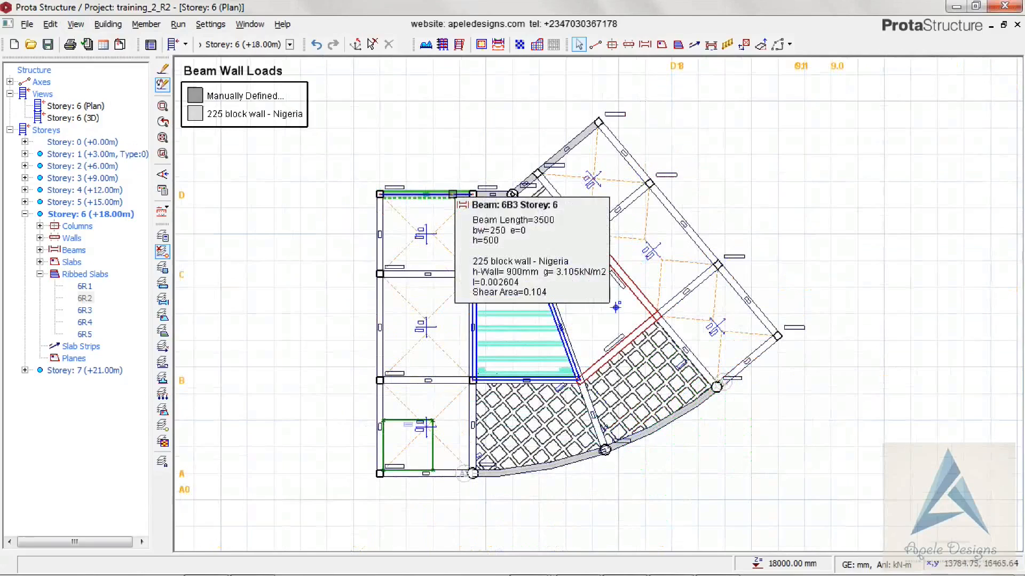
Copy the wall load of beam 6B3 and paste it onto the Storey 6 side, front, curved and angled-wing perimeter beams, replacing their existing wall loads
right_click(443, 193)
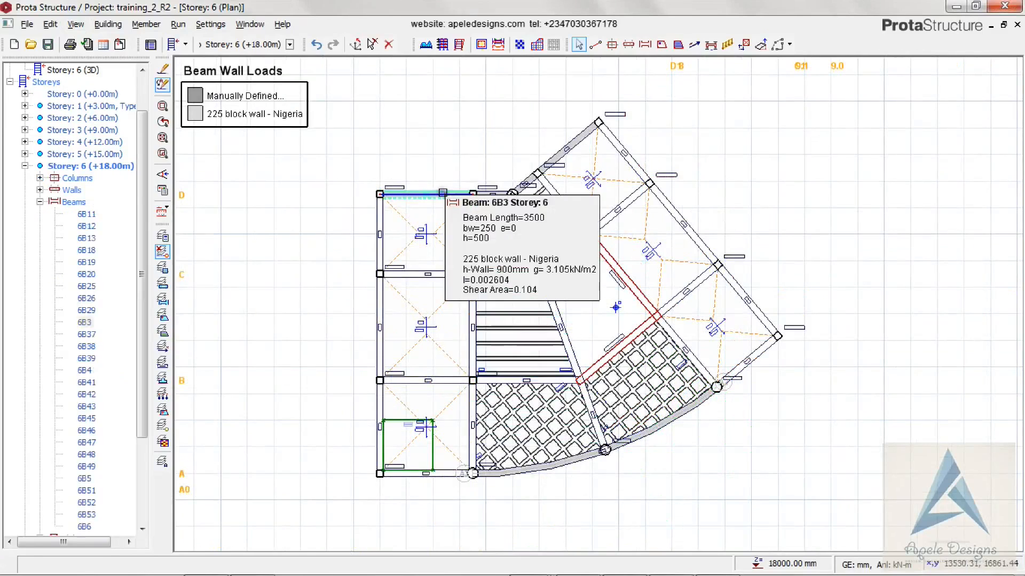
click(479, 323)
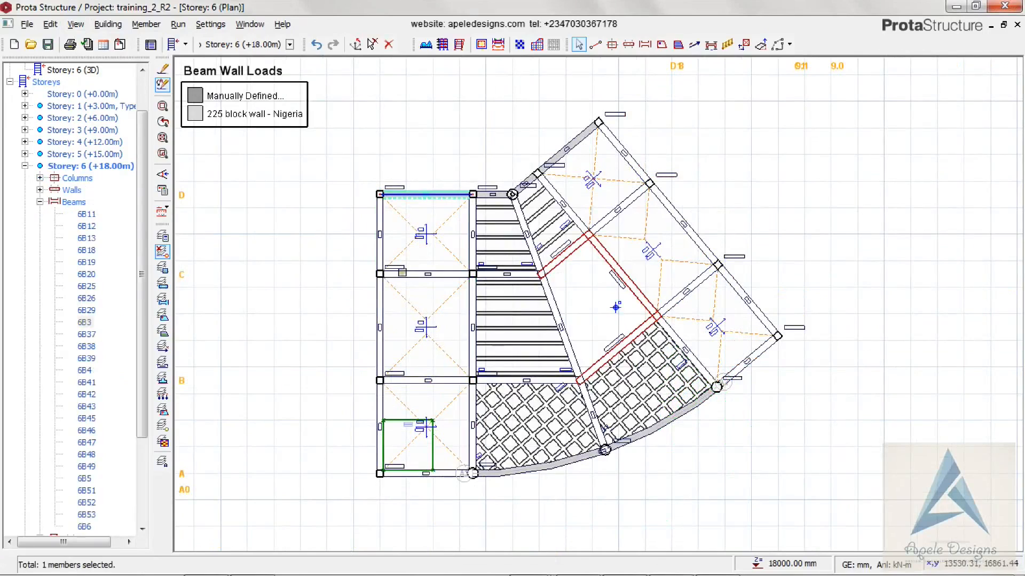
click(376, 225)
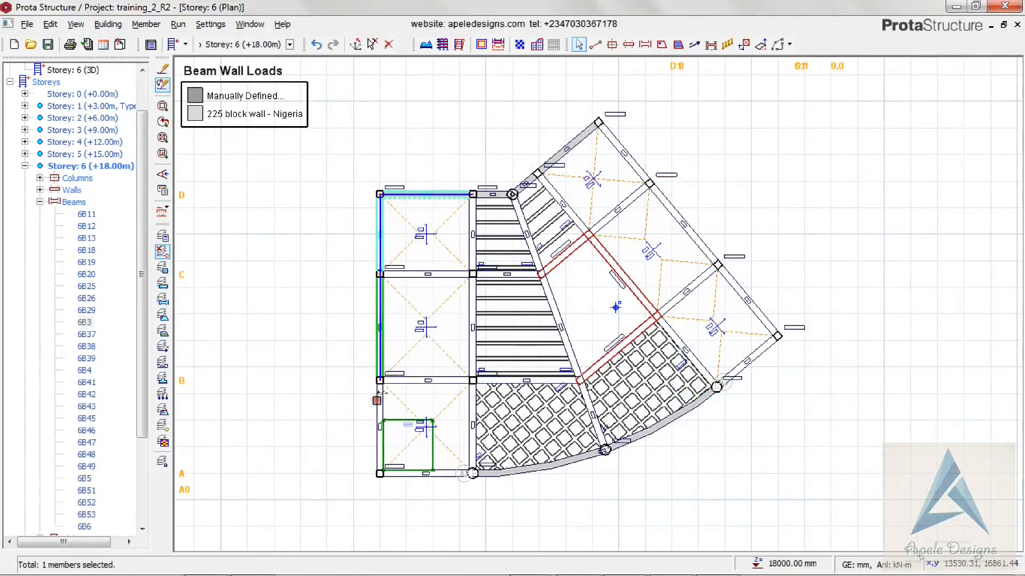
click(378, 321)
click(377, 400)
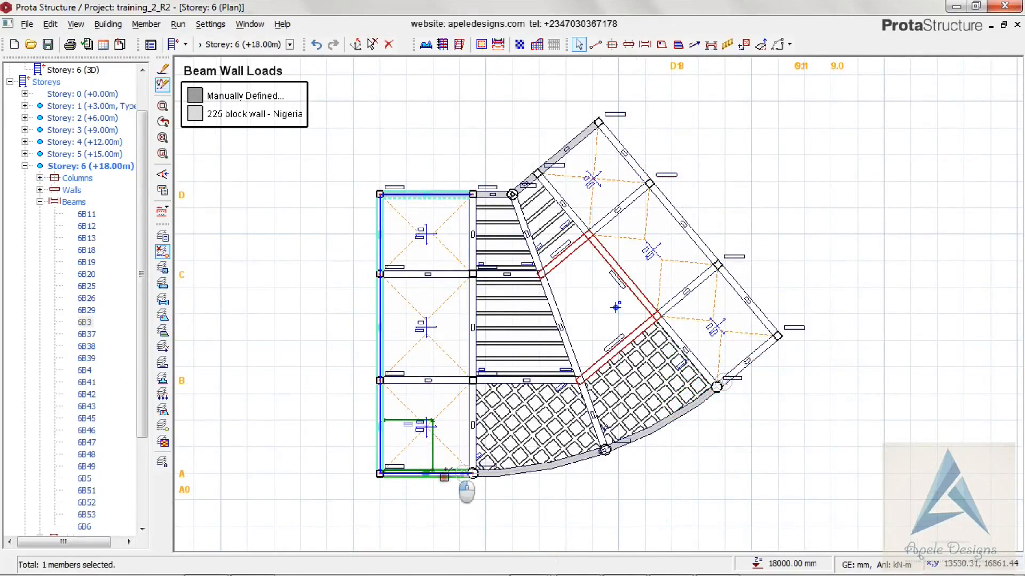
click(447, 477)
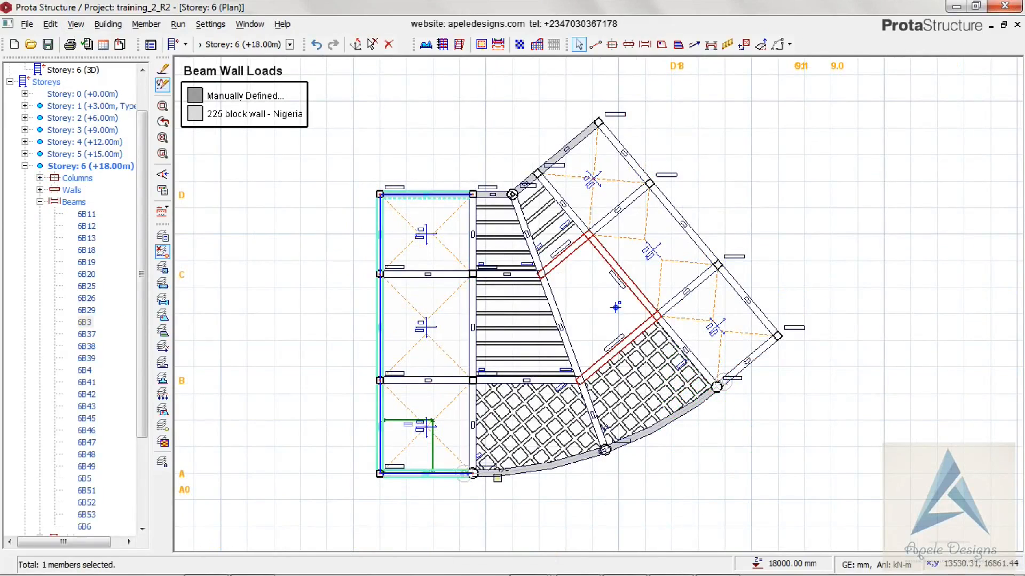
click(498, 475)
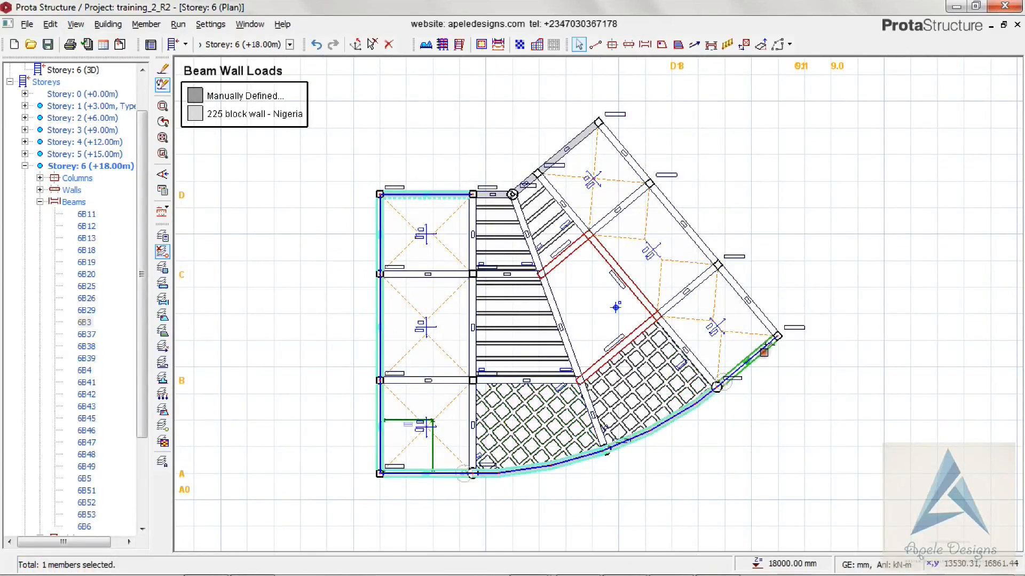
click(764, 352)
click(744, 288)
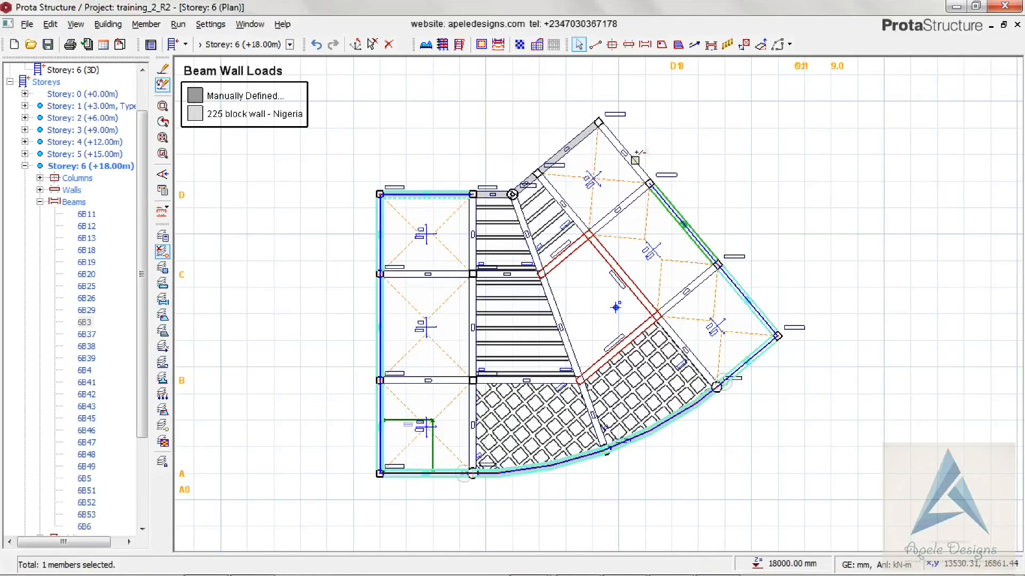
click(635, 160)
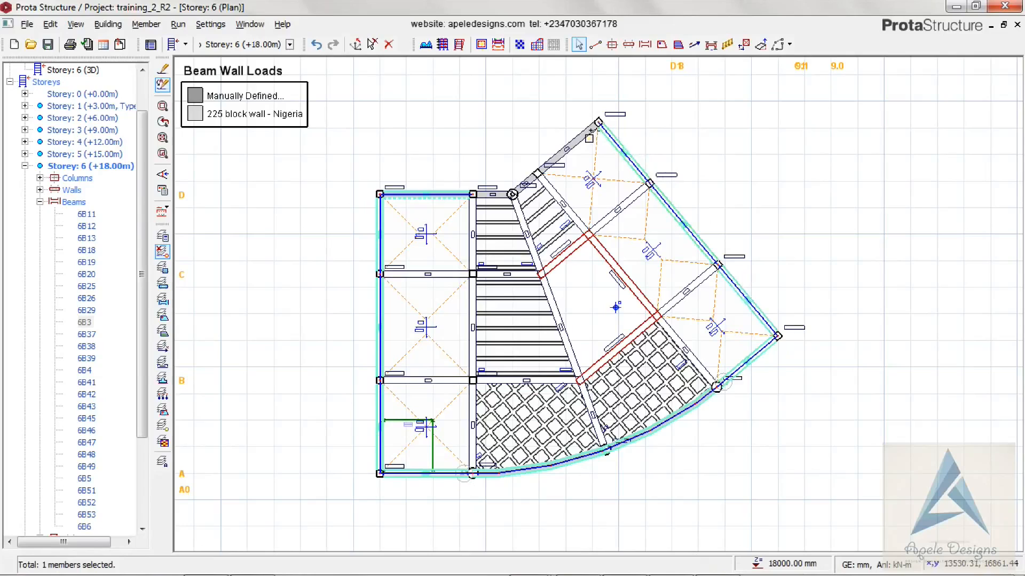
click(590, 138)
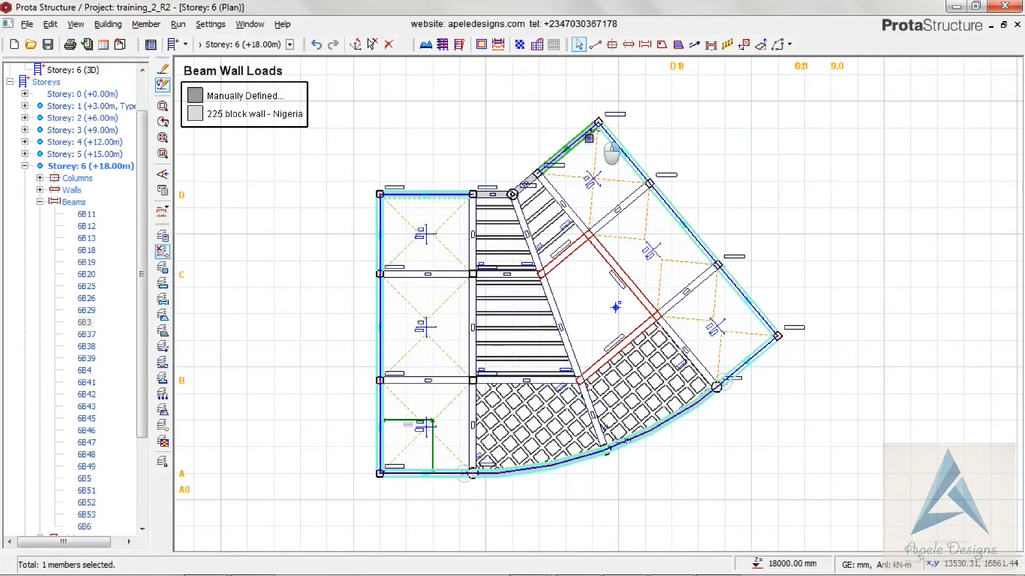
right_click(592, 138)
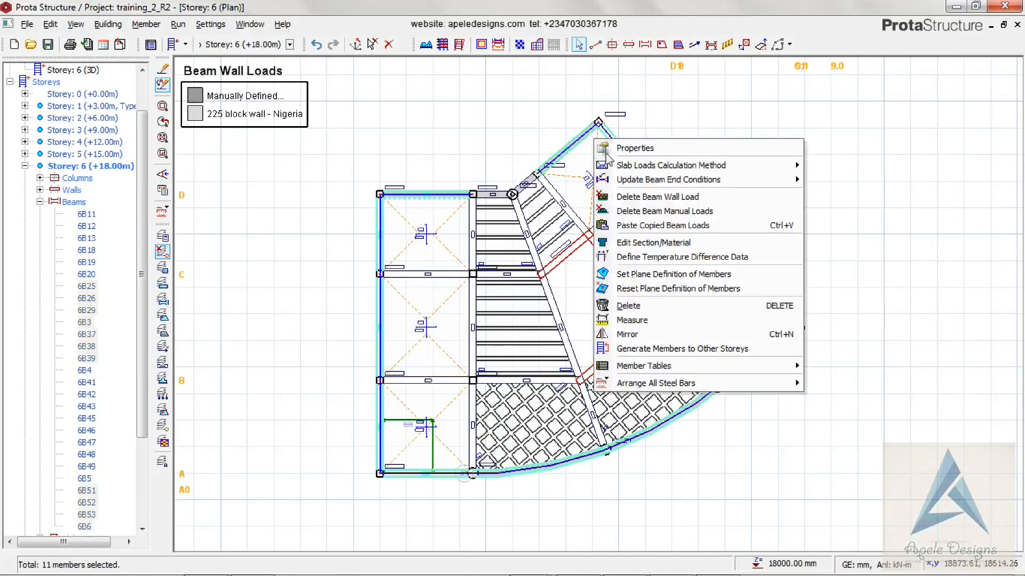
click(637, 226)
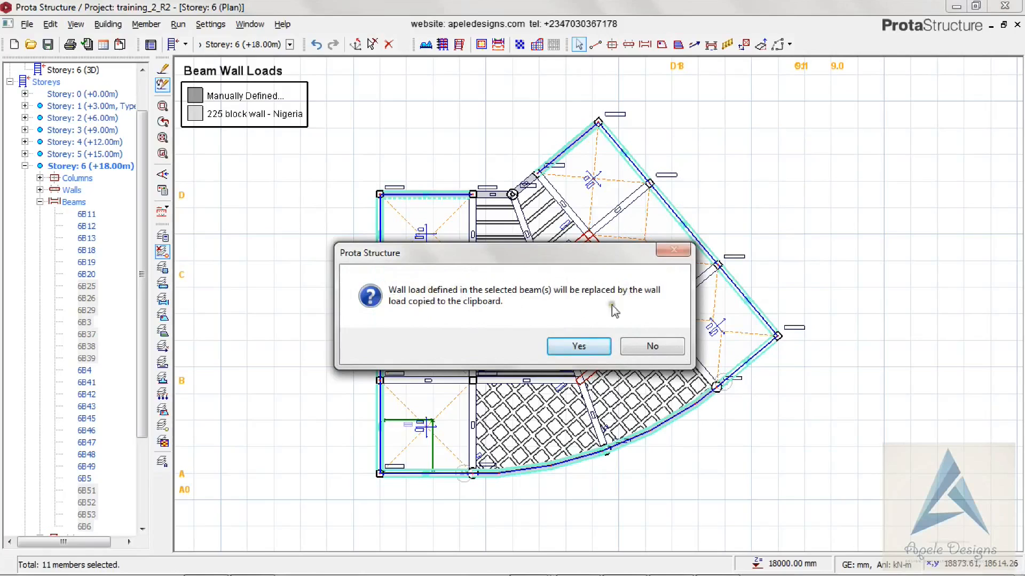
click(580, 348)
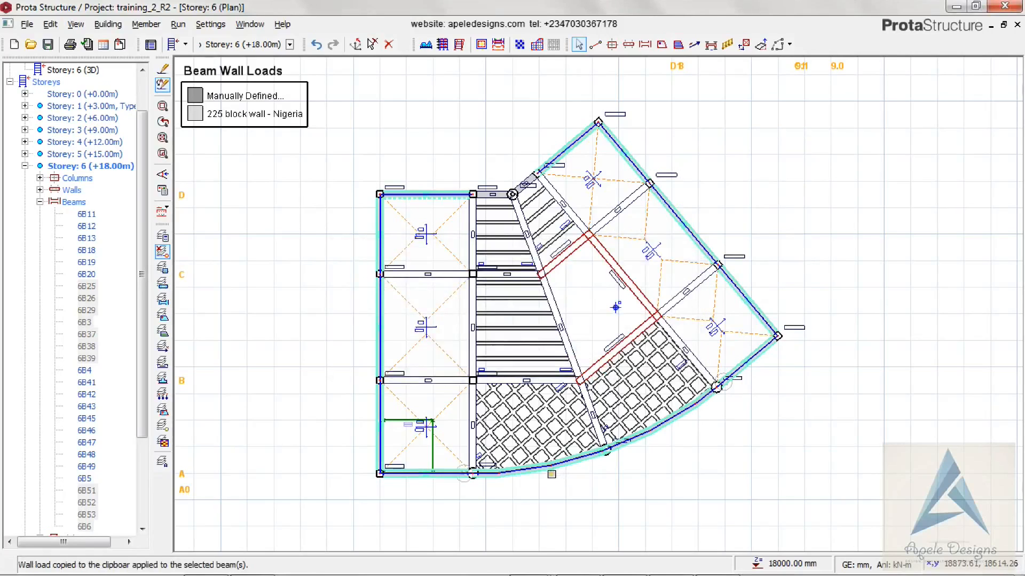
click(373, 46)
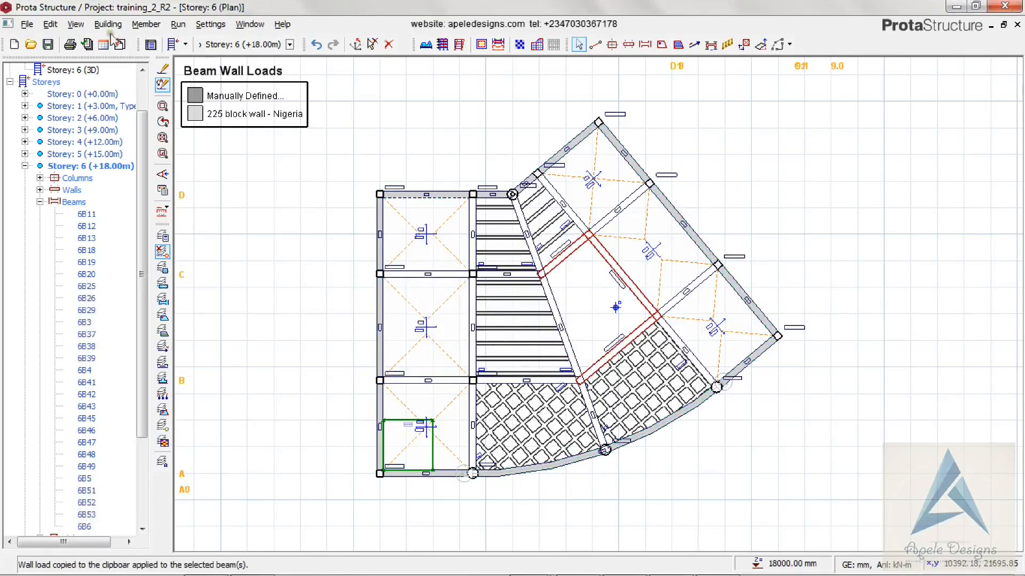
Inspect the perimeter wall loads in the Storey 6 3D view and return to the Storey 6 plan
double_click(83, 75)
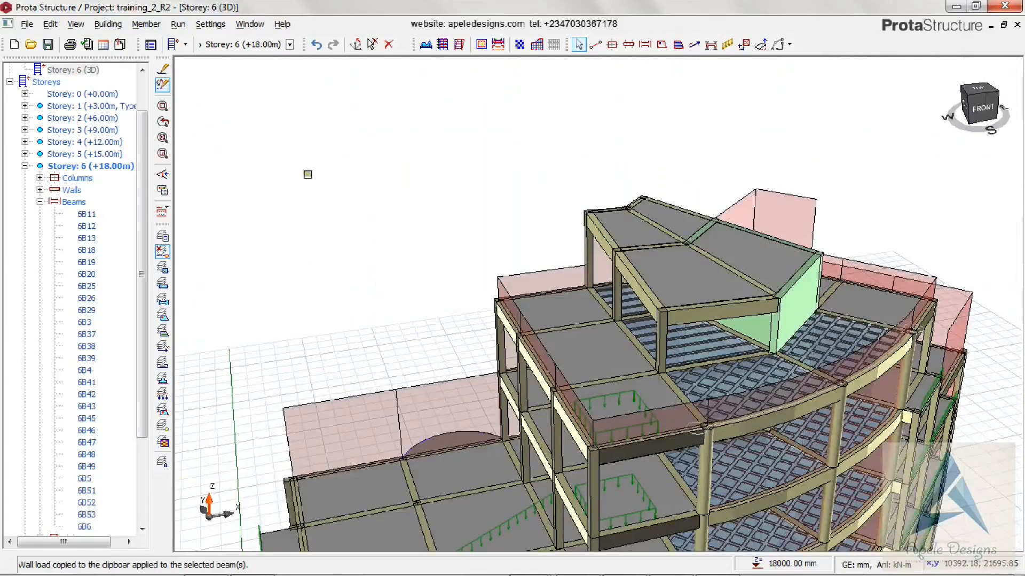
scroll(720, 263, up, 1)
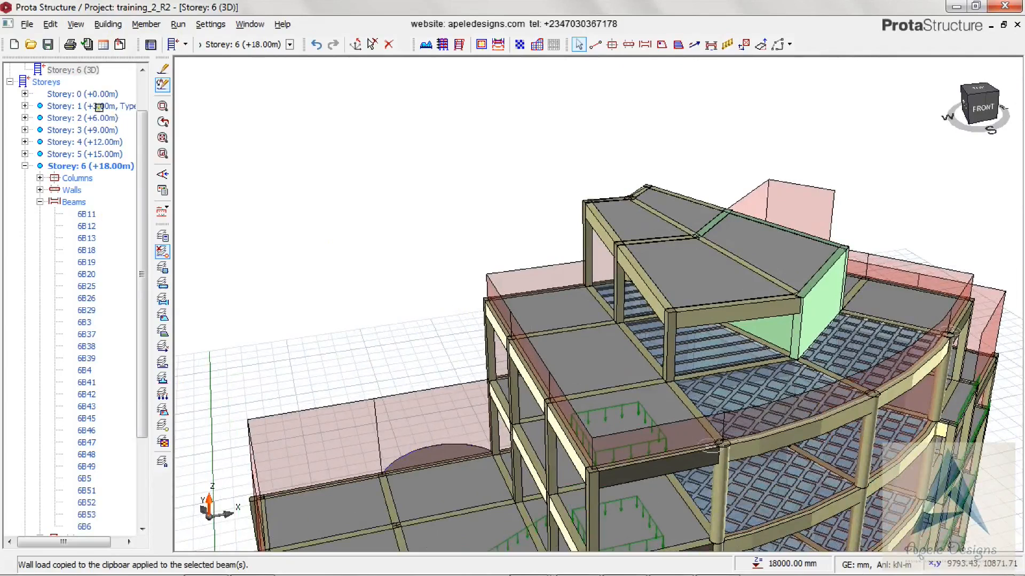
scroll(140, 138, up, 2)
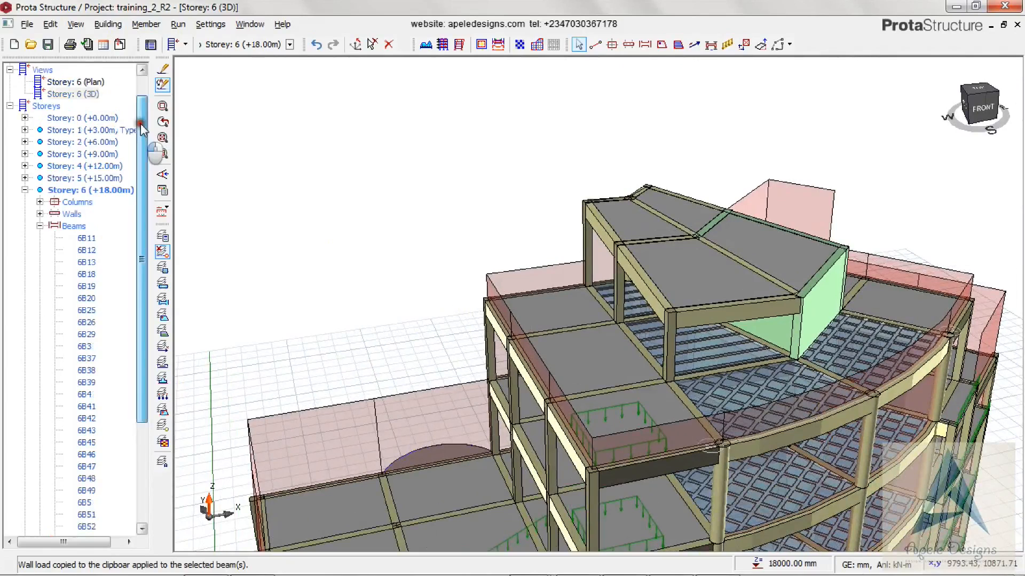
click(67, 106)
double_click(68, 106)
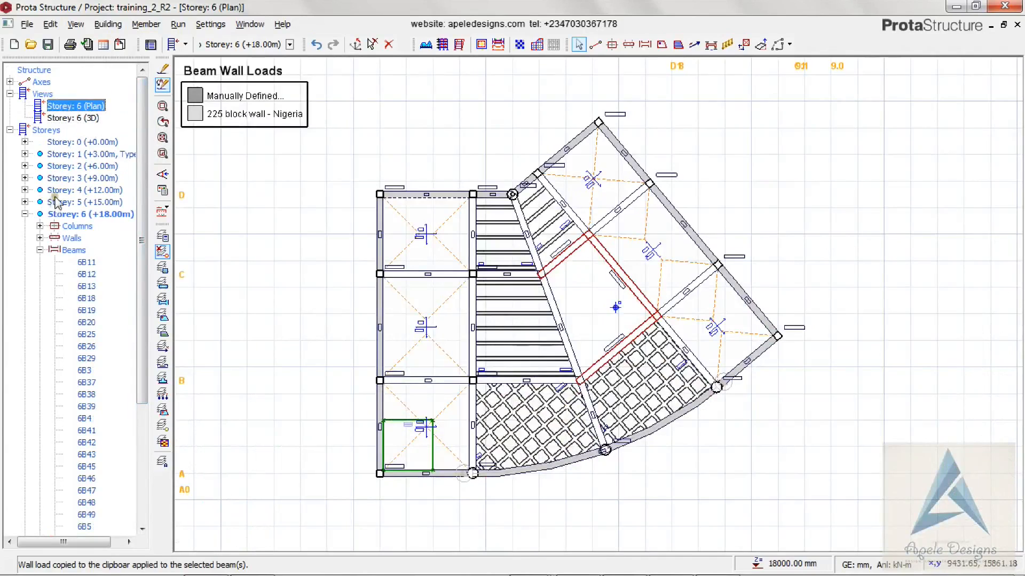
Make Storey 5 (+15.00m) the active storey and copy the wall load of beam 5B3 on axis D
click(56, 204)
double_click(56, 203)
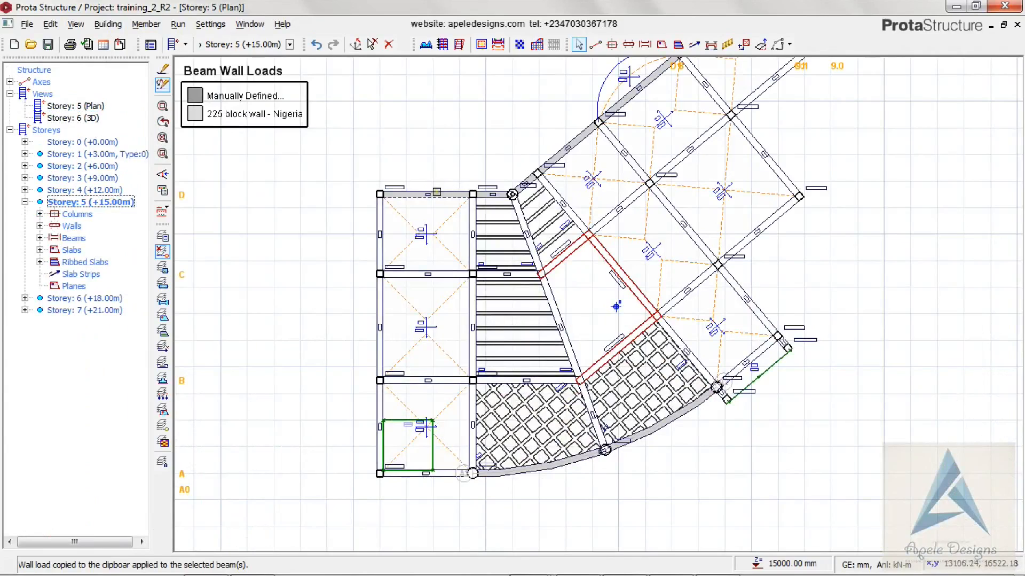
click(437, 191)
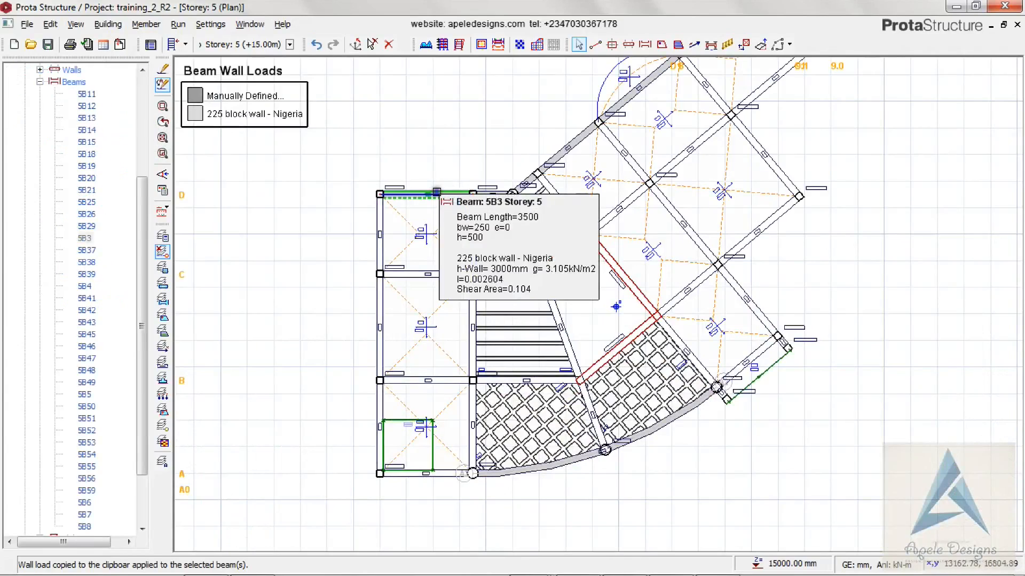
right_click(437, 191)
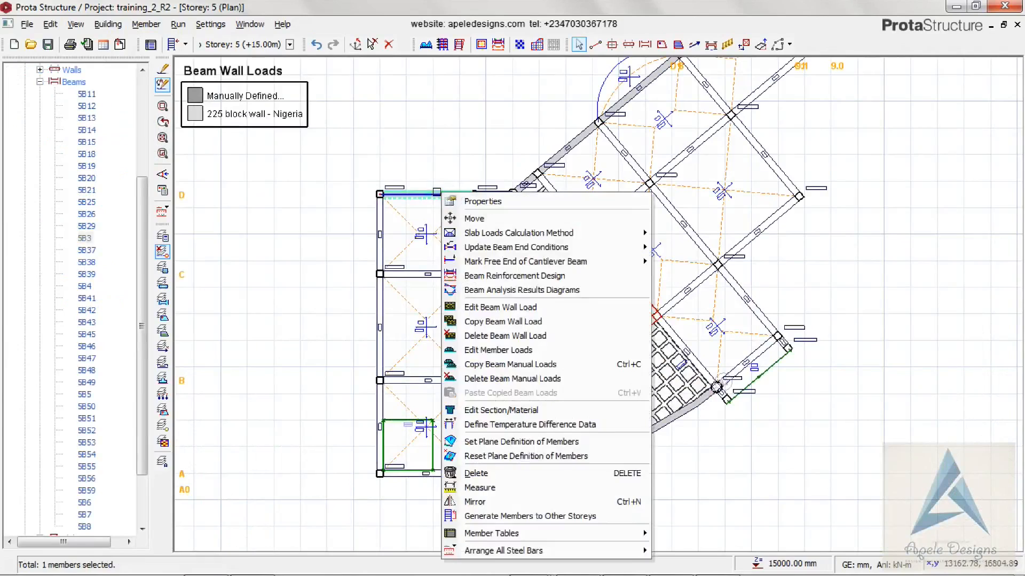
click(504, 321)
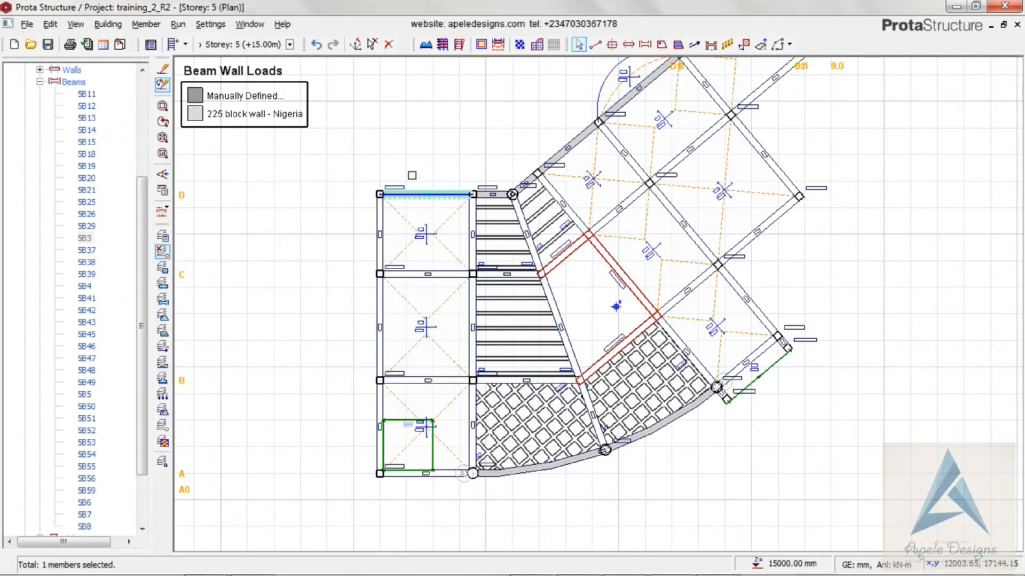
Paste the copied wall load onto the Storey 5 side beams, the front beam on axis A and the angled-wing beams from 5B51 downwards
click(378, 214)
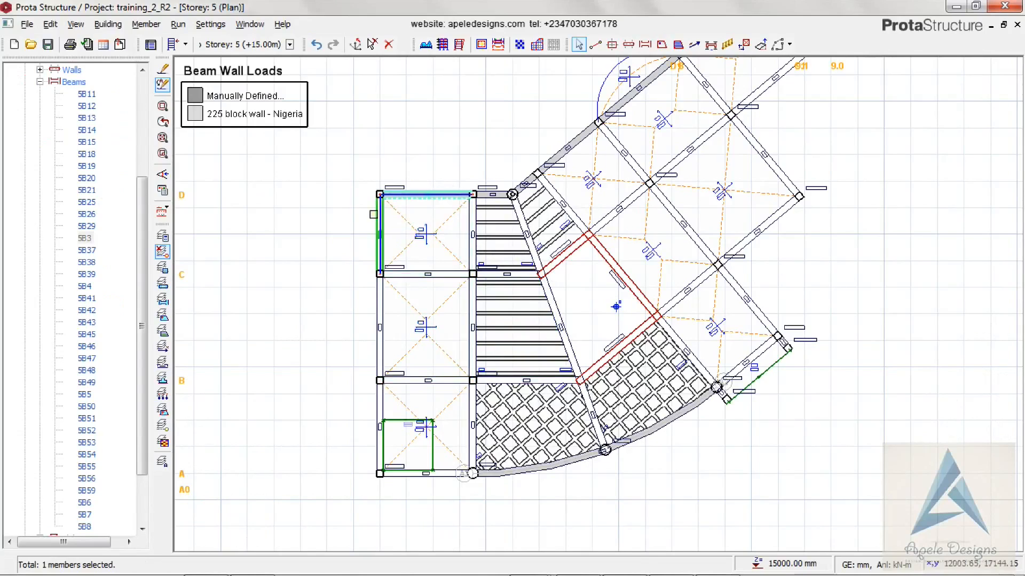
click(377, 305)
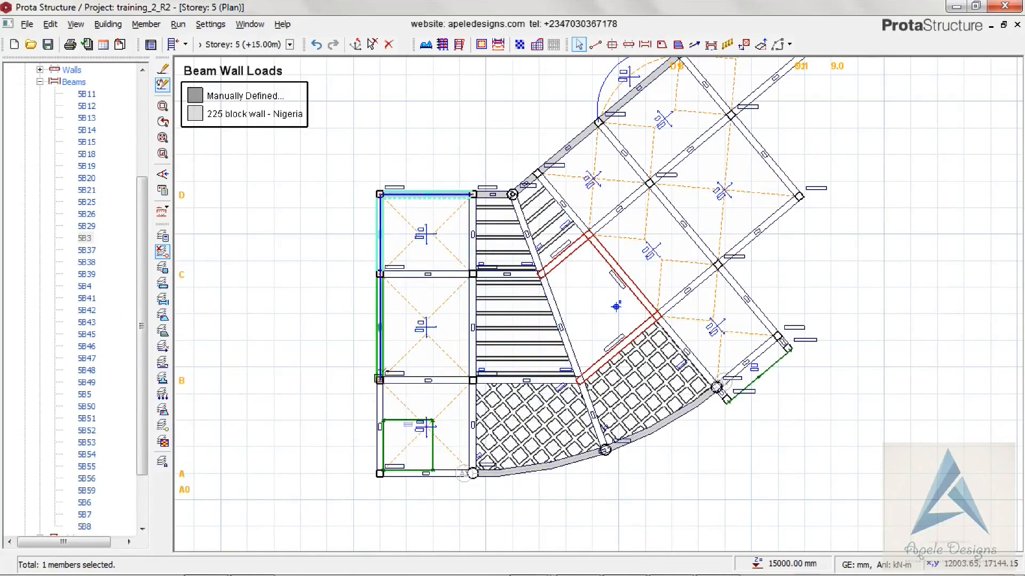
ctrl+click(437, 478)
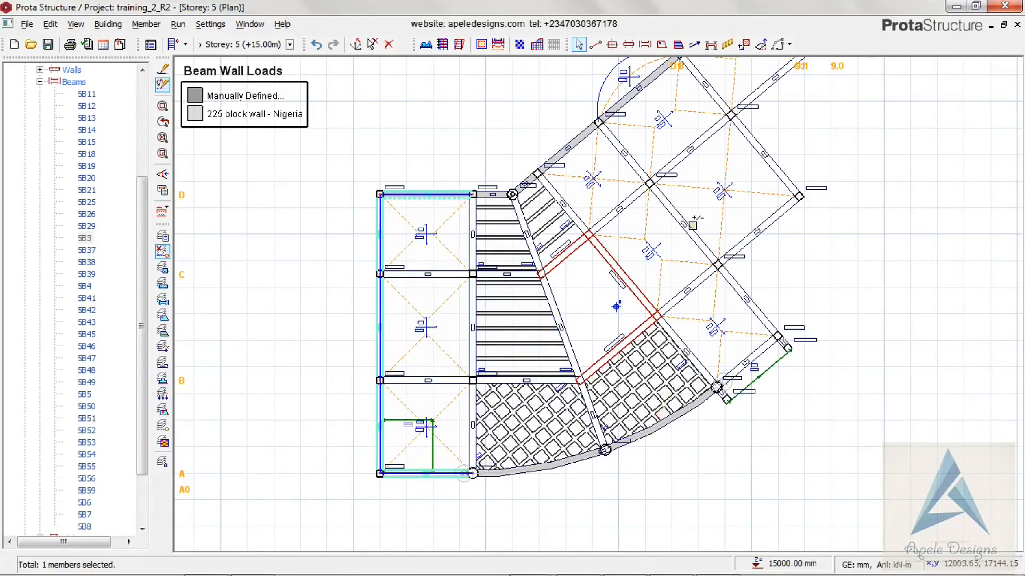
ctrl+click(693, 226)
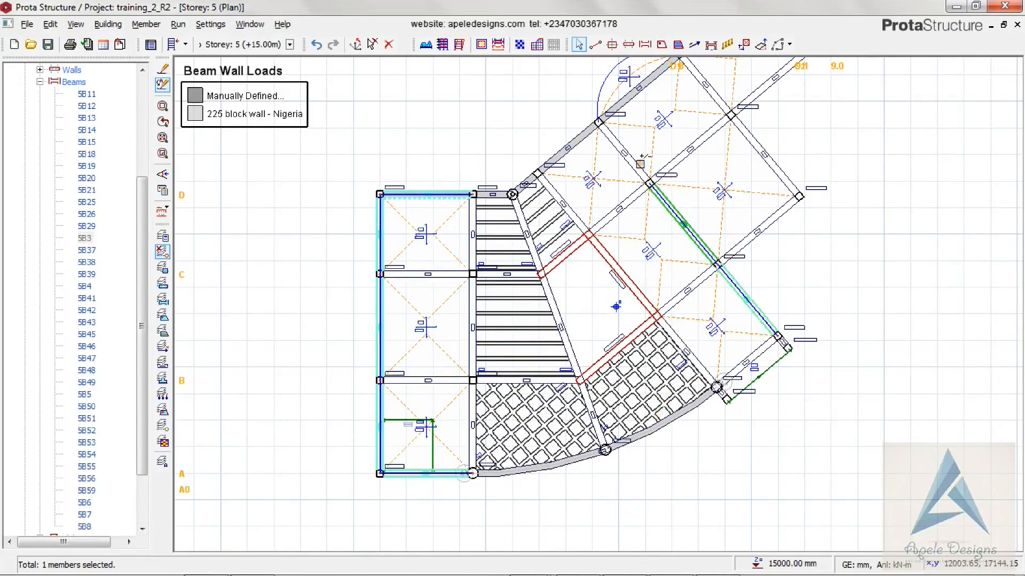
ctrl+click(641, 163)
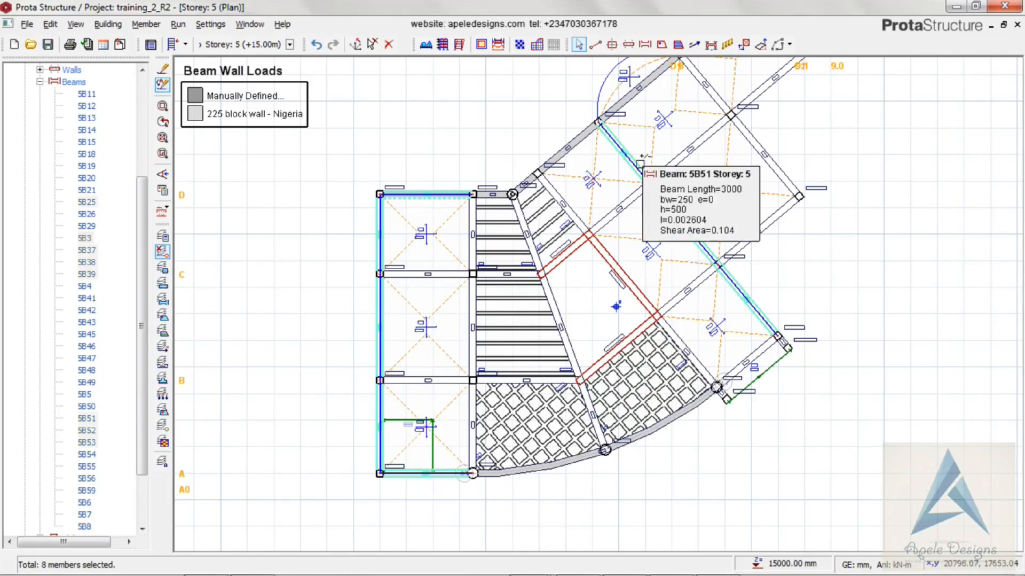
right_click(640, 163)
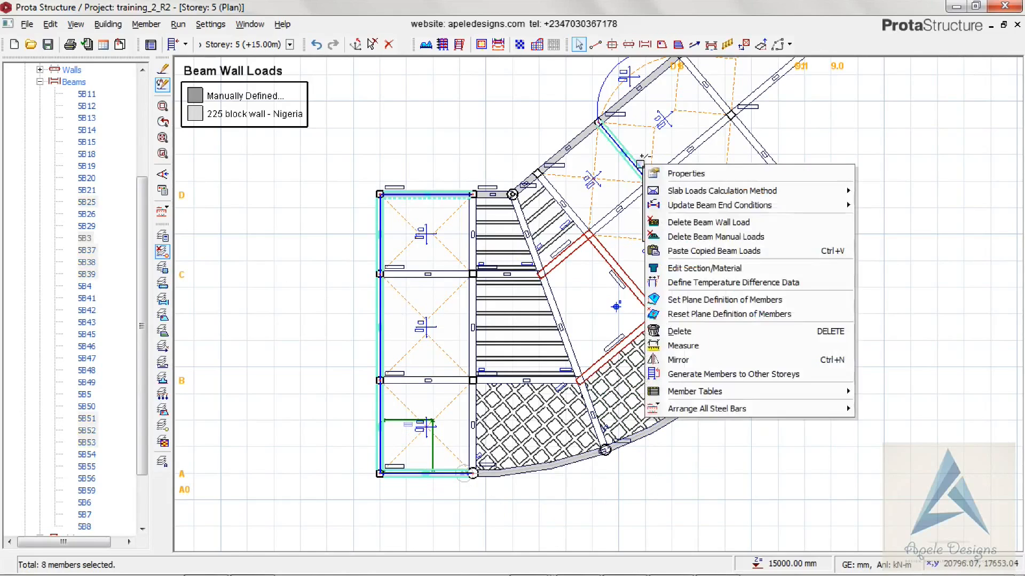
click(665, 246)
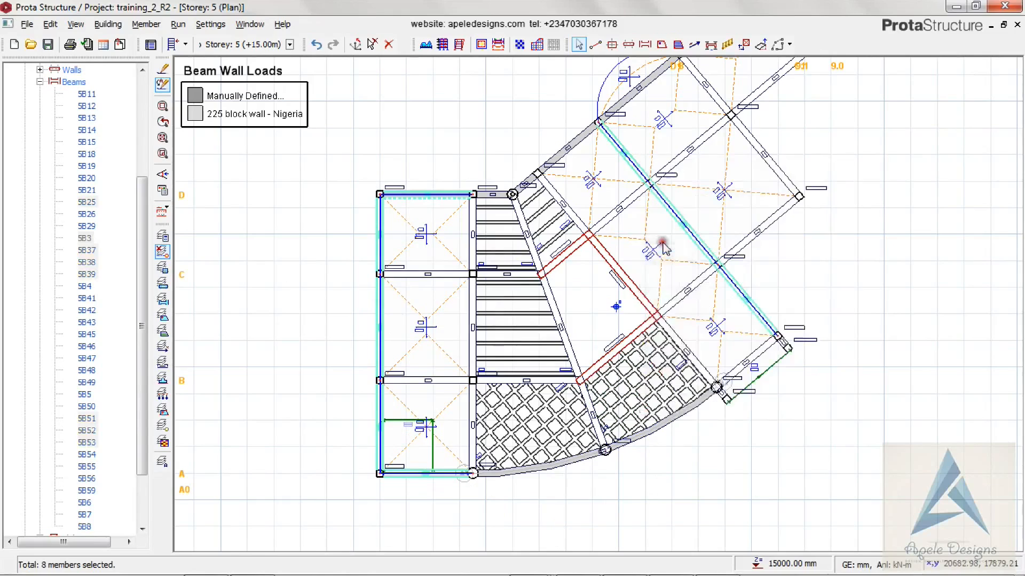
click(580, 346)
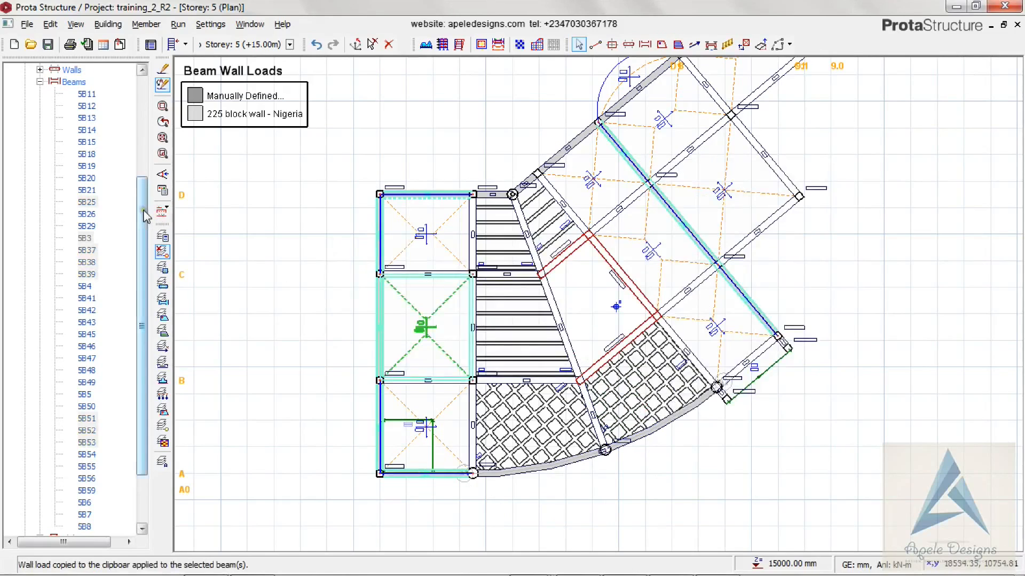
Switch to the Storey 6 3D view and open the storey data for editing
drag(145, 214, 98, 123)
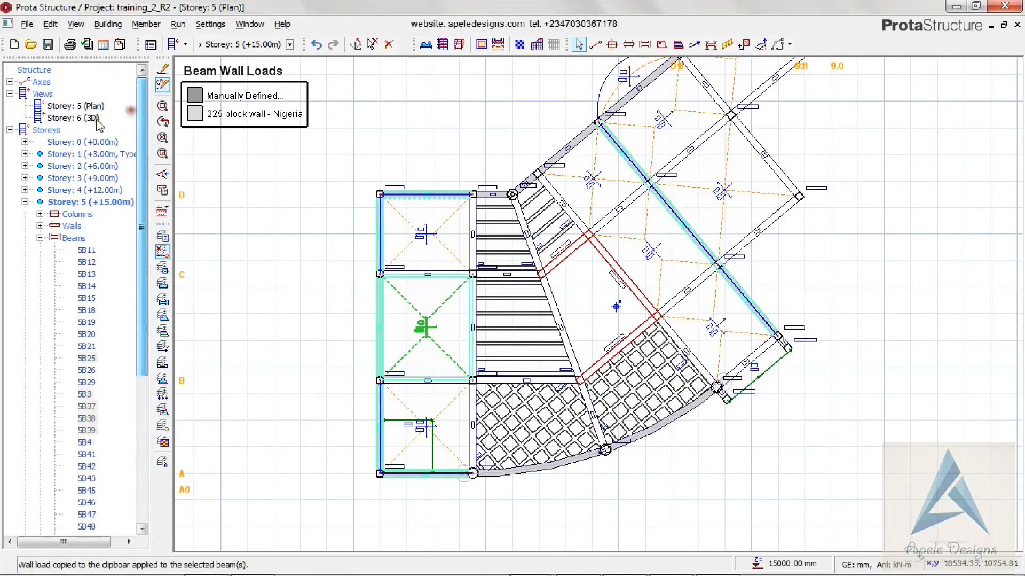
double_click(91, 118)
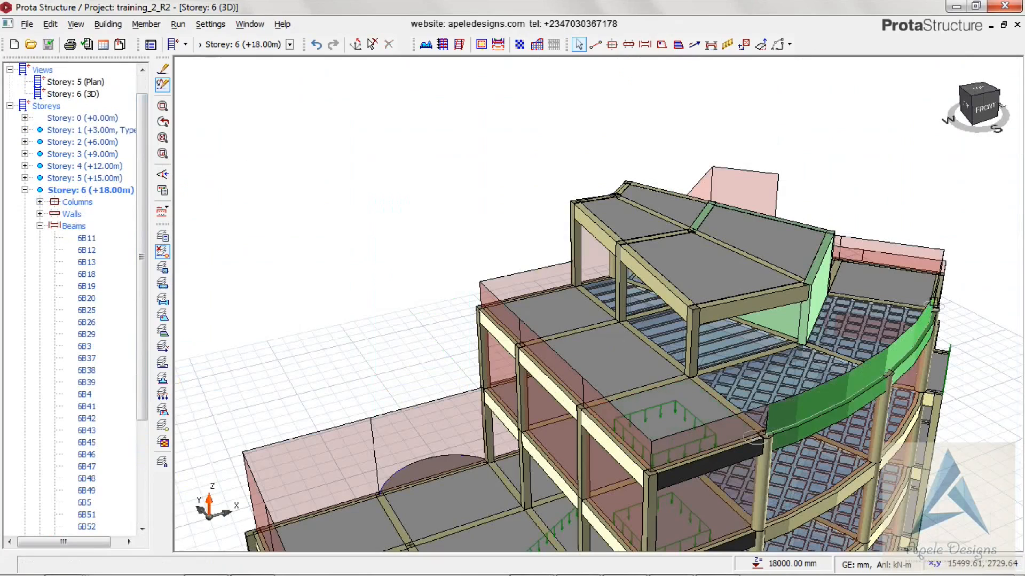
click(39, 107)
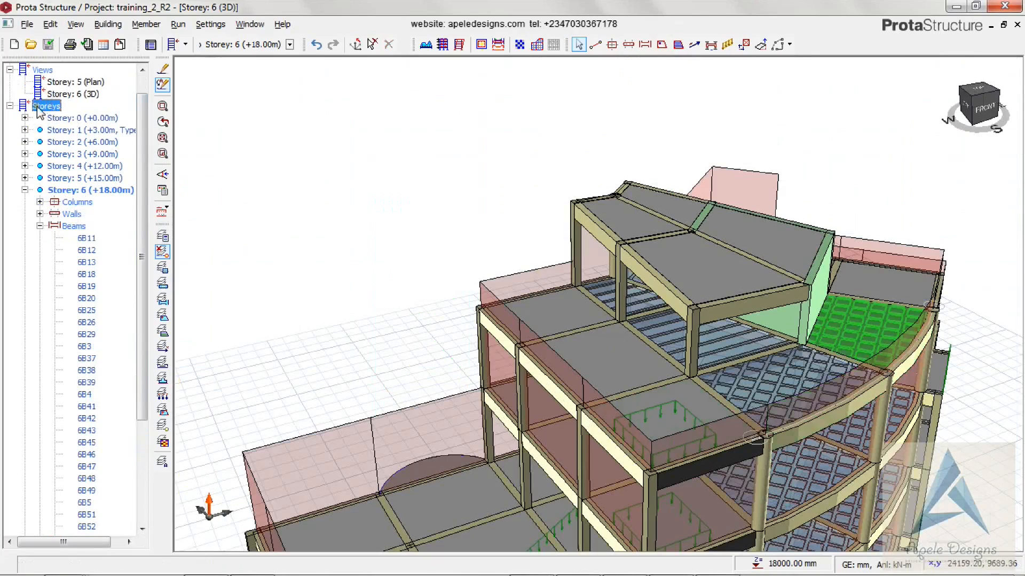
right_click(40, 108)
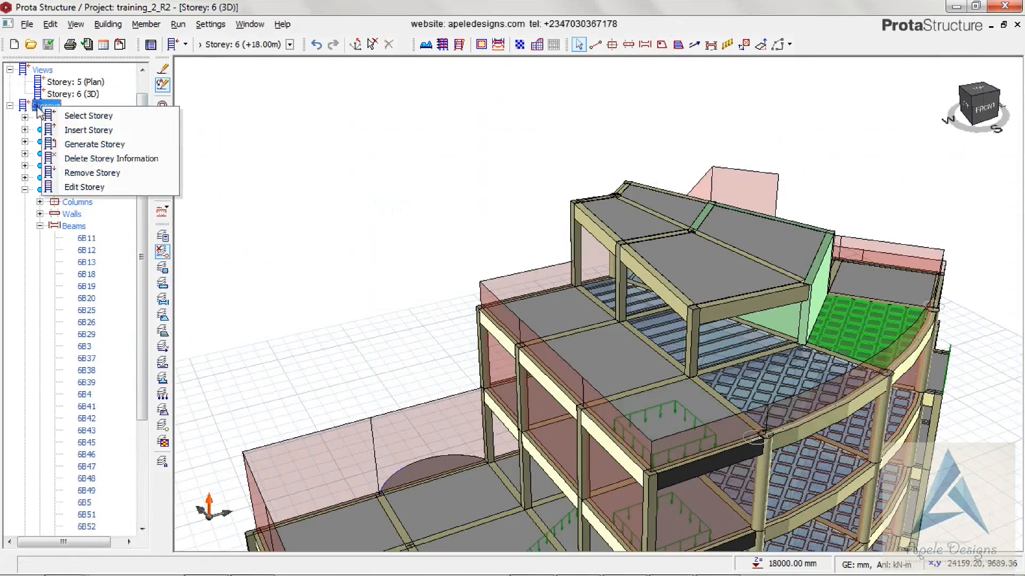
click(69, 187)
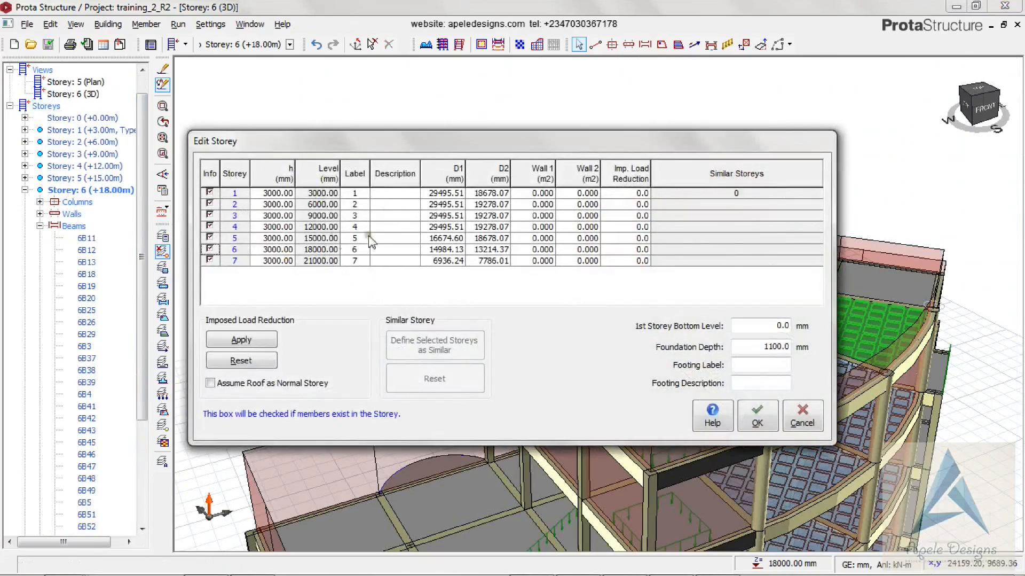
Describe storey 1 as Intern office, storey 2 as Marketing office and storey 7 as CEO
click(386, 194)
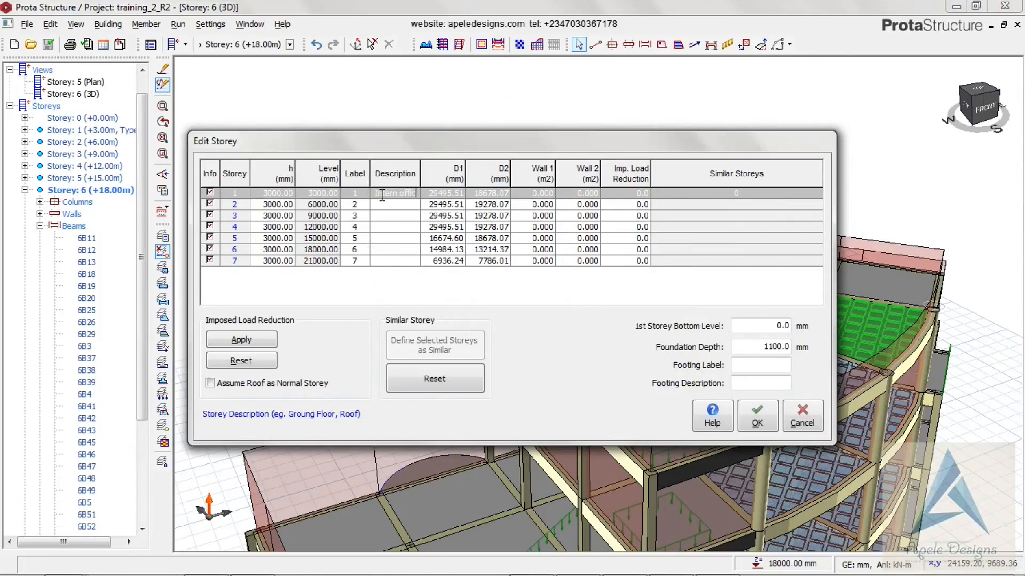
click(383, 206)
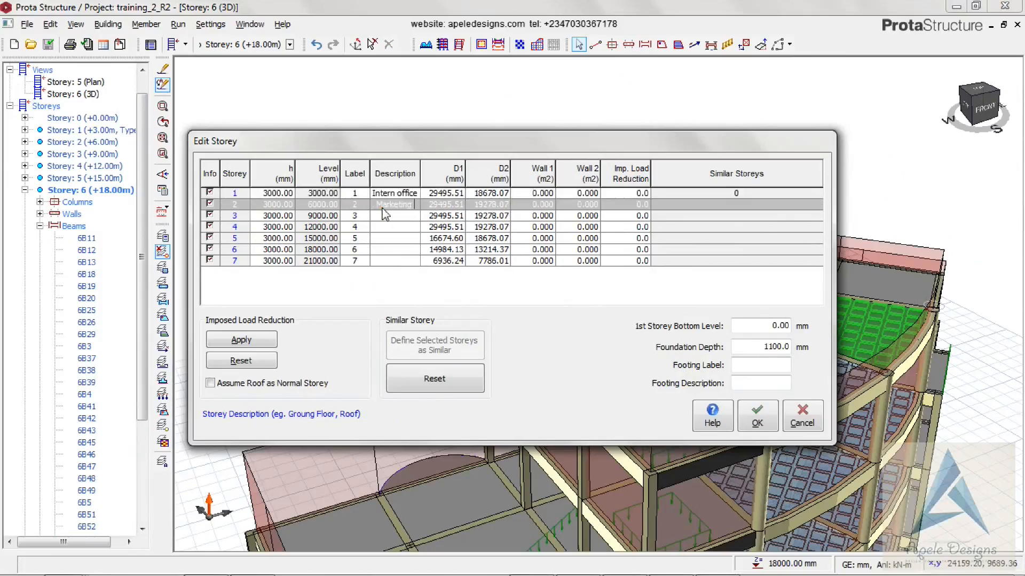
text(Marketing offic)
click(402, 204)
key(Tab)
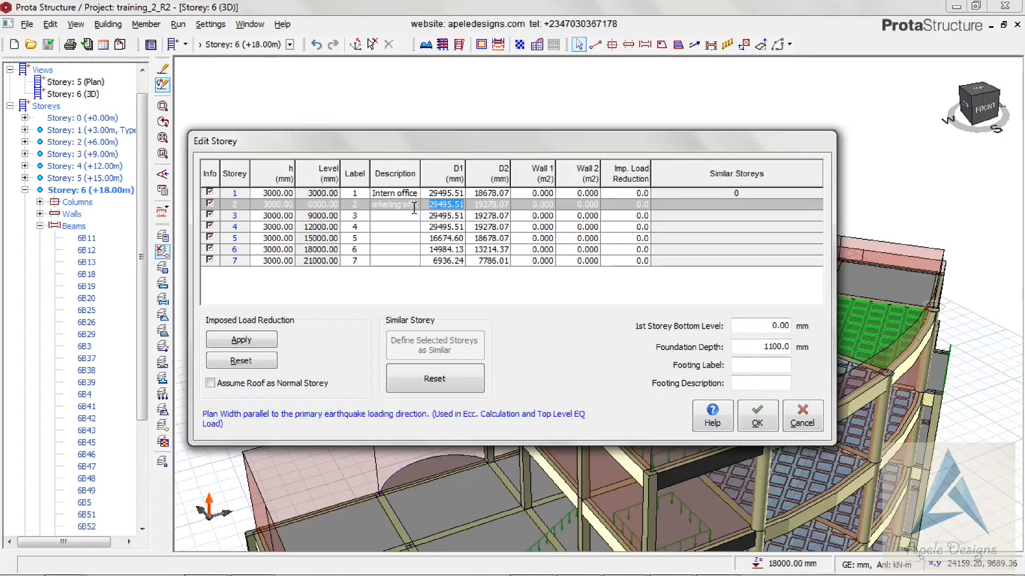
click(395, 260)
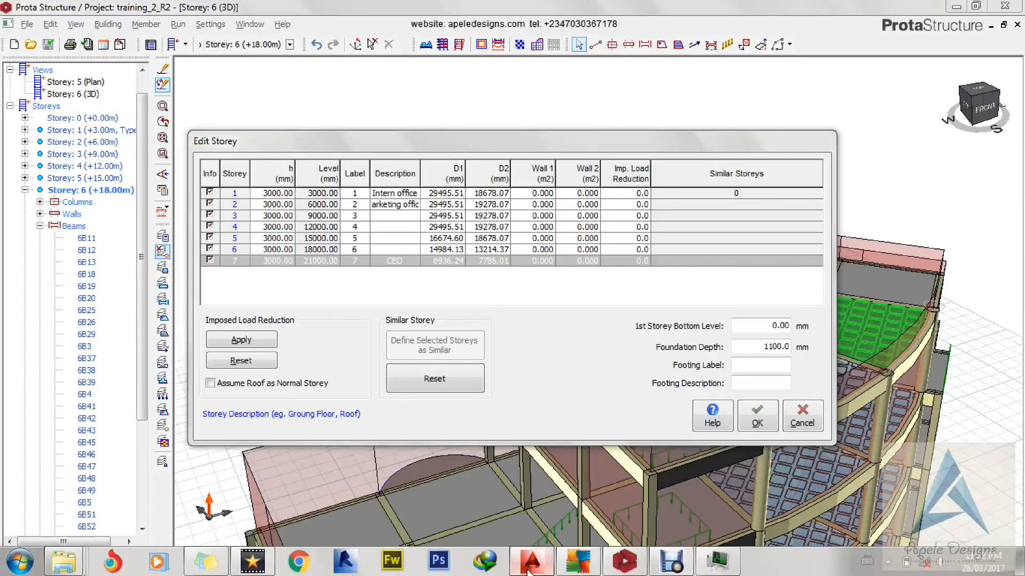
Switch to AutoCAD, examine the storey plan widths and centre-of-gravity dimensions in wind load dim.dwg, and return to ProtaStructure
click(530, 561)
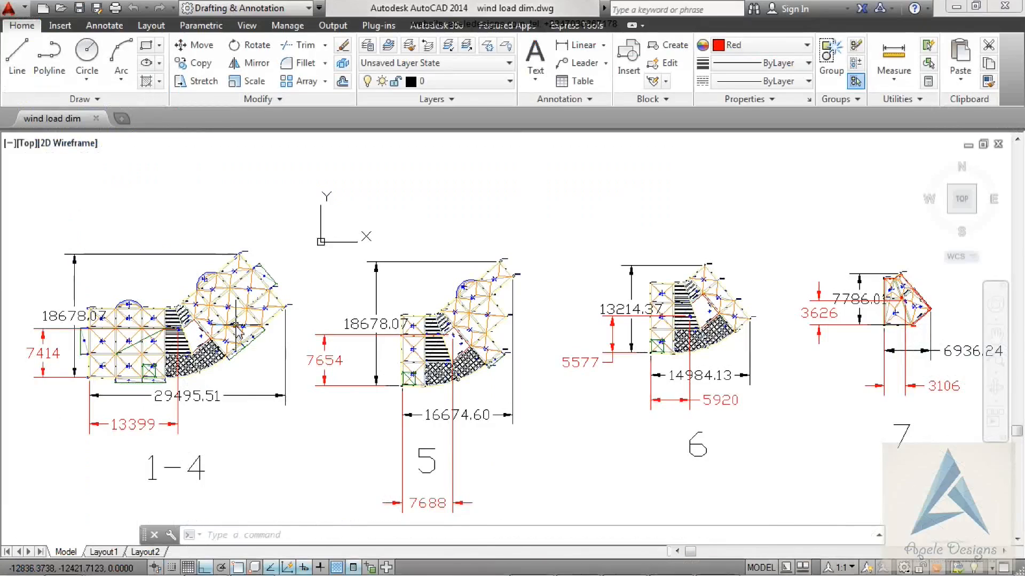
mouse_move(235, 324)
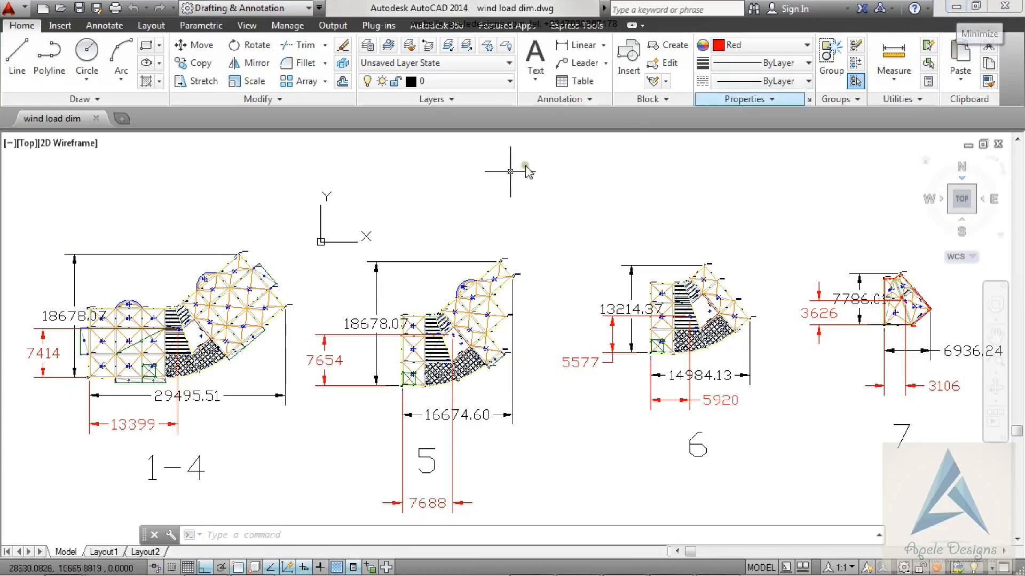
scroll(212, 315, up, 5)
scroll(213, 314, up, 4)
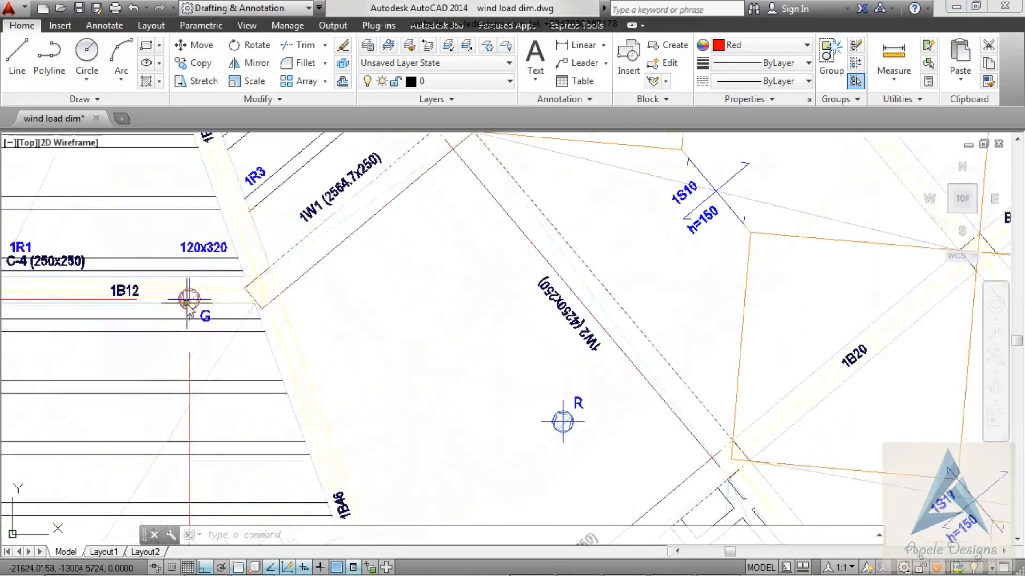
scroll(190, 296, down, 10)
scroll(185, 300, down, 2)
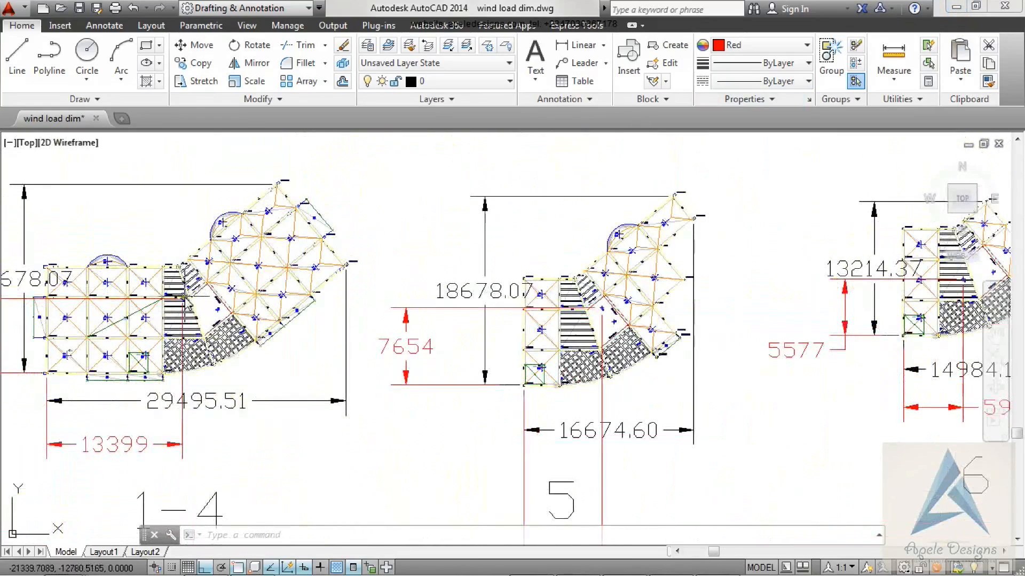
scroll(395, 288, down, 2)
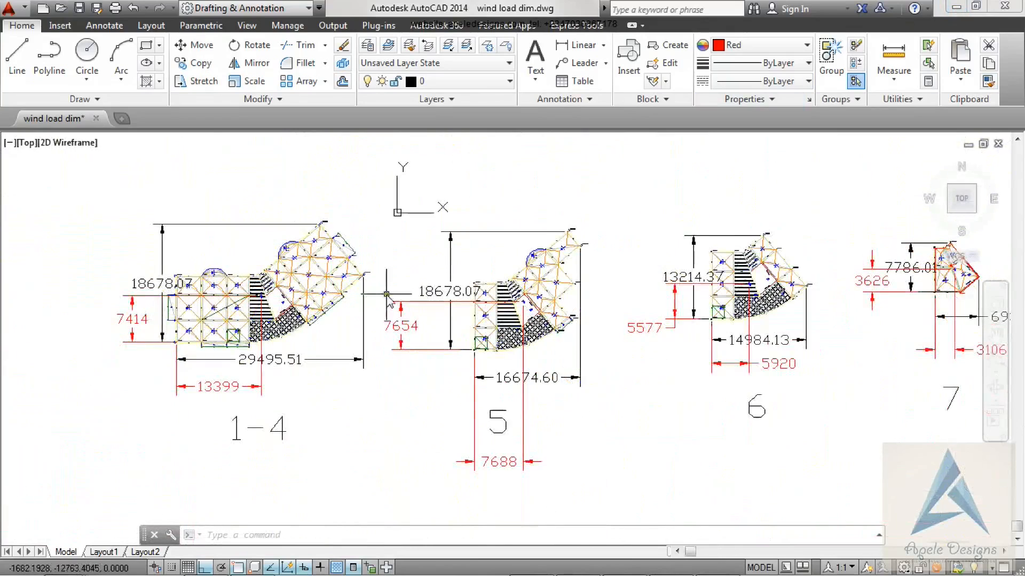
click(956, 8)
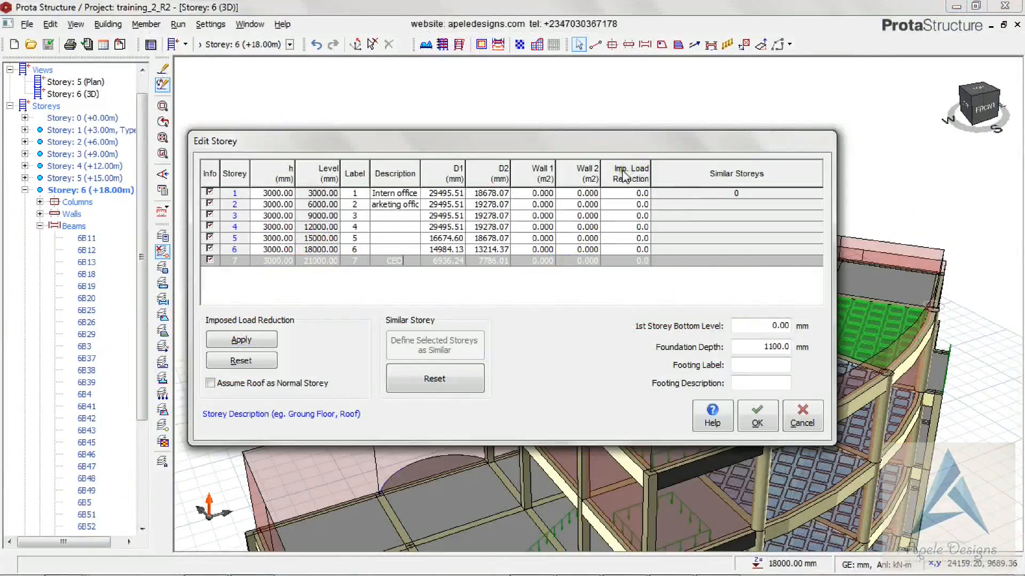
Apply imposed load reduction with the roof assumed as a normal storey, and set the 1st storey bottom level to 450 mm
click(243, 342)
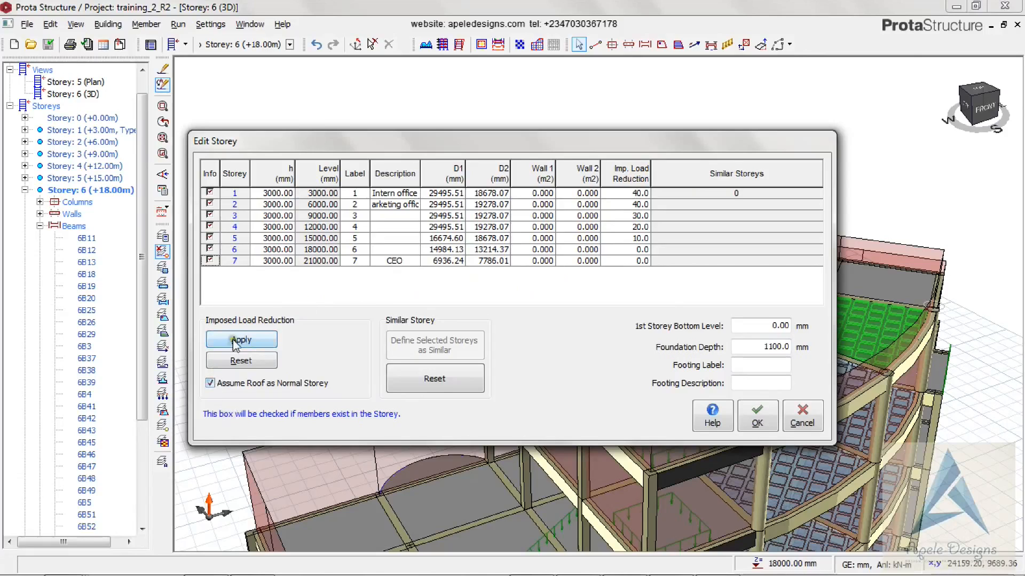
click(234, 342)
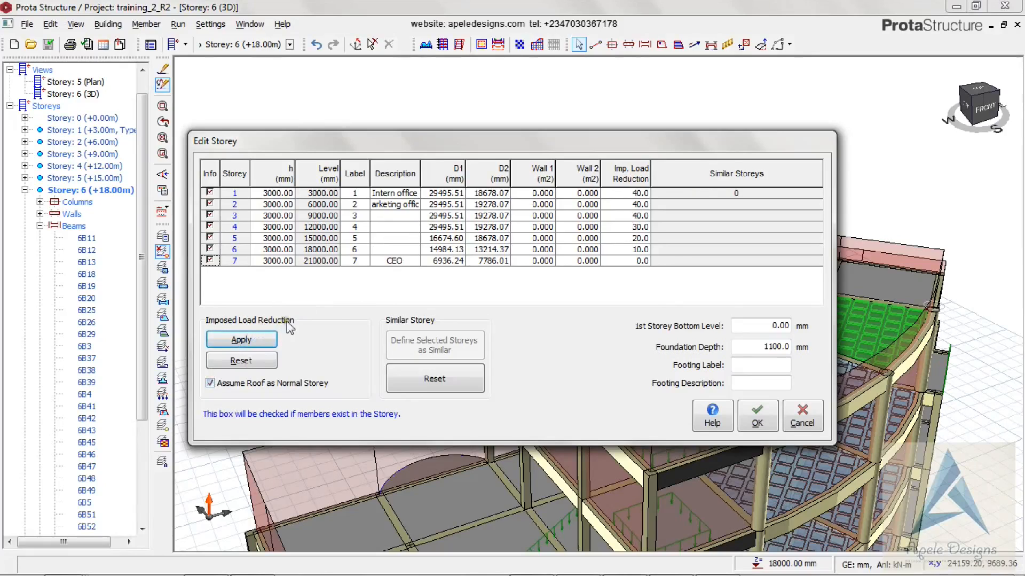
double_click(780, 326)
text(450)
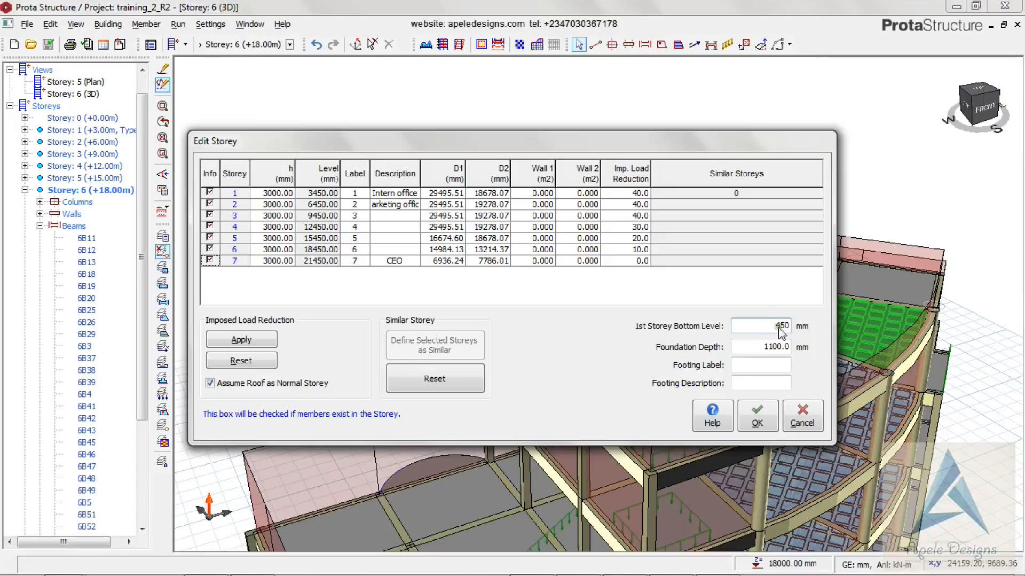
Set the footing label to F and its description to PAD FOUNDATION, then accept the storey edits and save the project
click(769, 367)
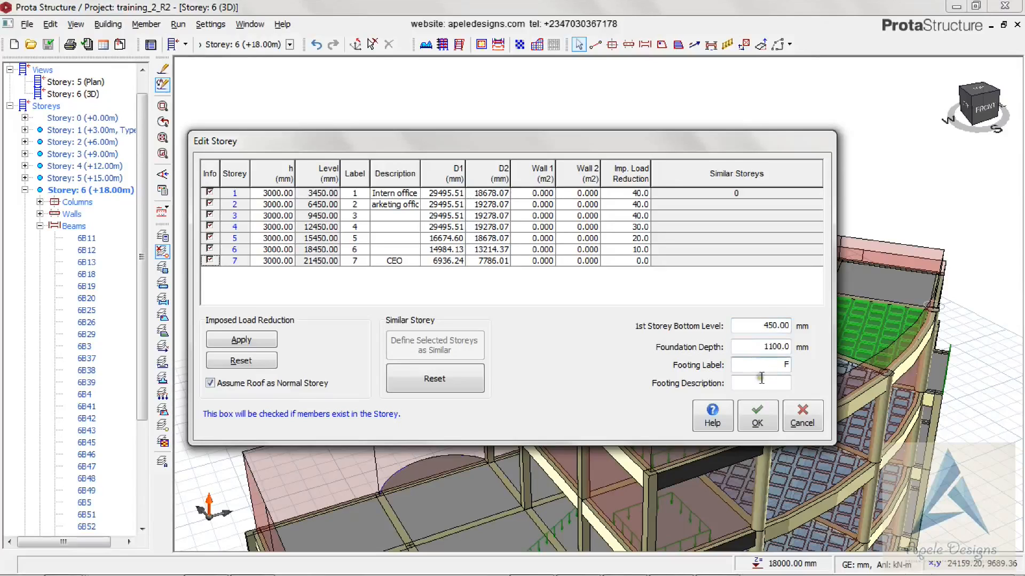
click(759, 382)
text(PAD FOUNDATION)
click(757, 416)
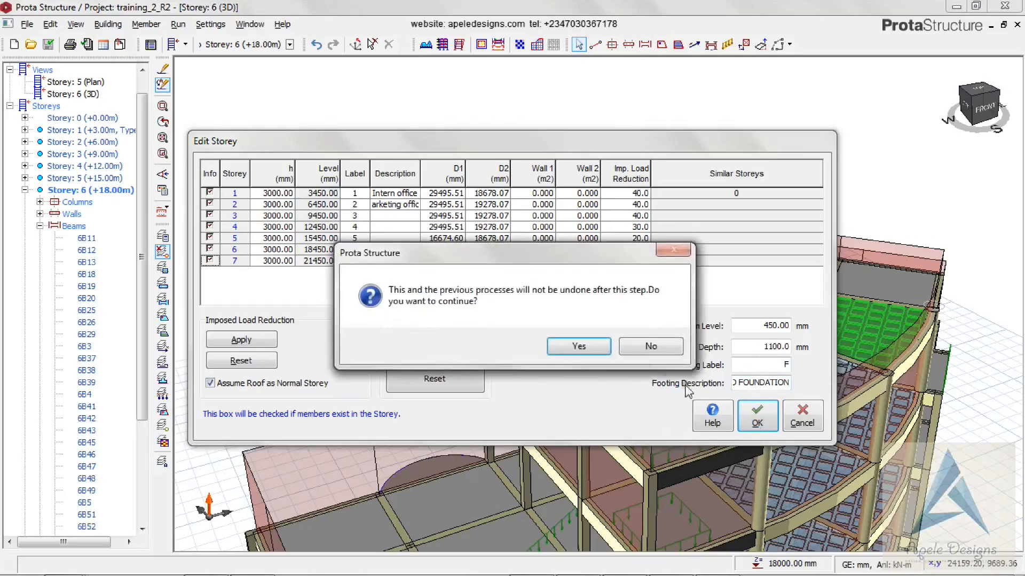
click(581, 345)
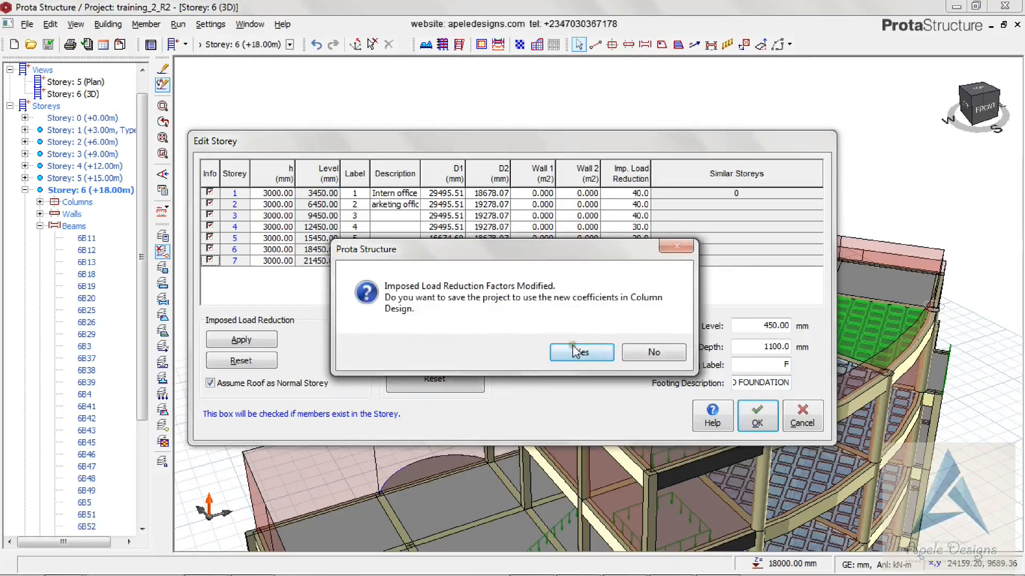
click(576, 351)
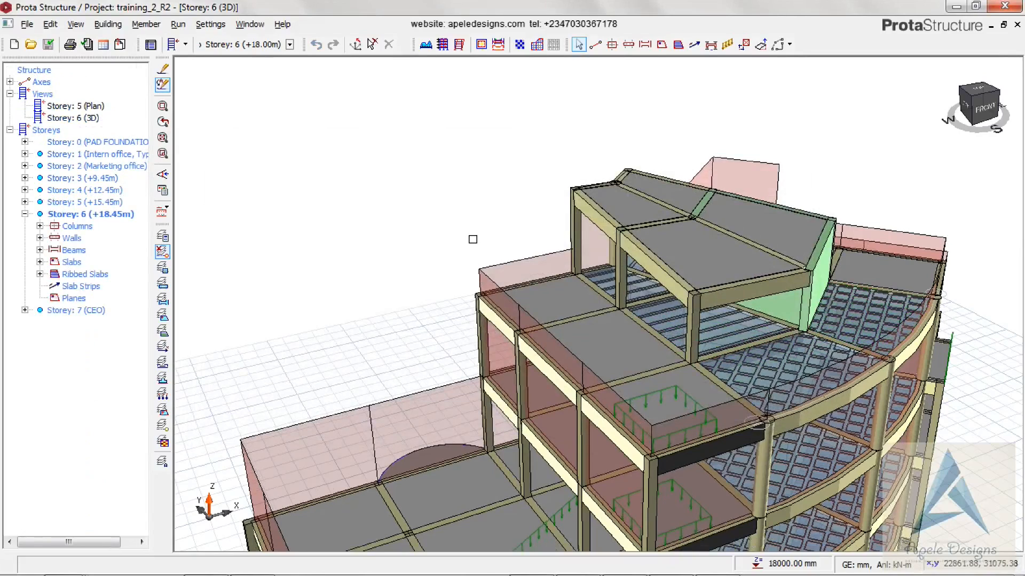
Open the Column Table for storey 6, examine the column dimensions and offsets, and close it
click(146, 24)
mouse_move(176, 230)
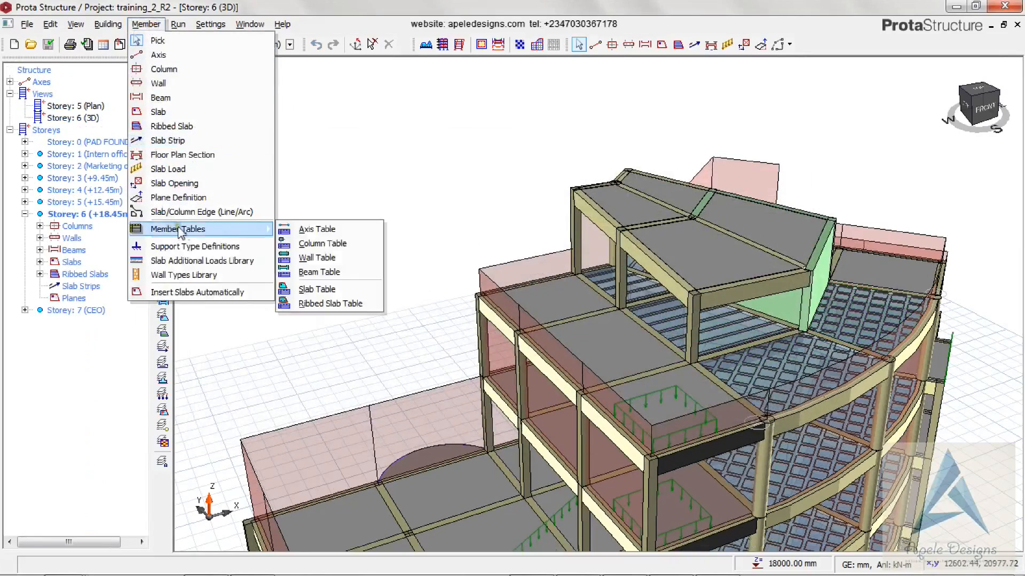
click(312, 244)
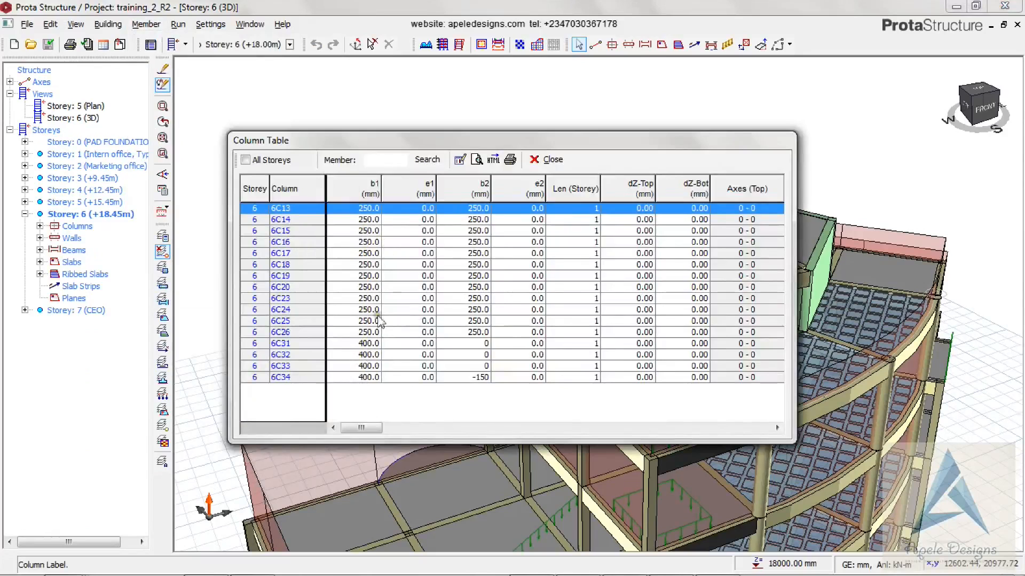
click(548, 160)
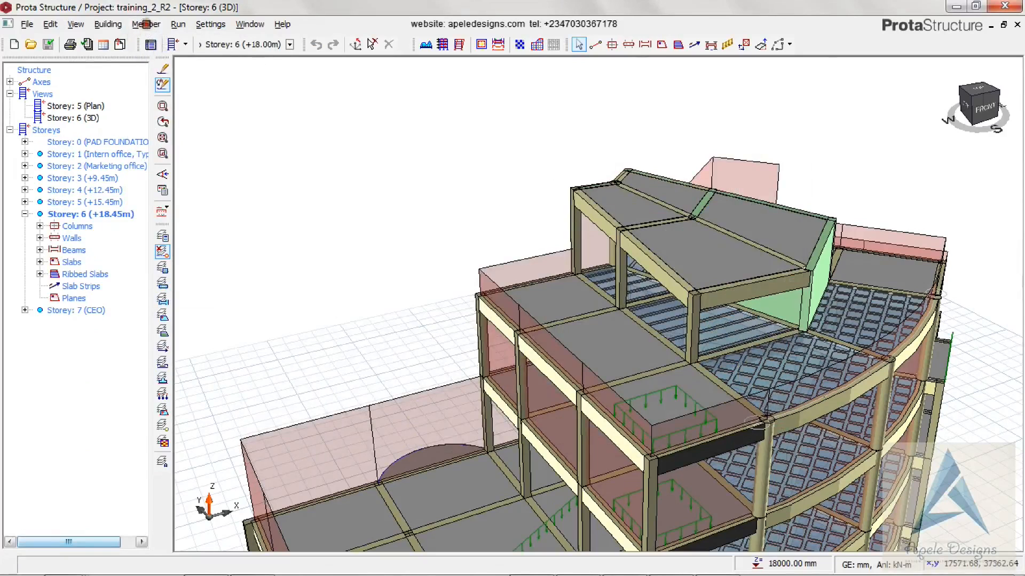
Open the Slab Table for all storeys, examine slab thicknesses, loads, concrete covers and diaphragm settings, and close it
click(146, 24)
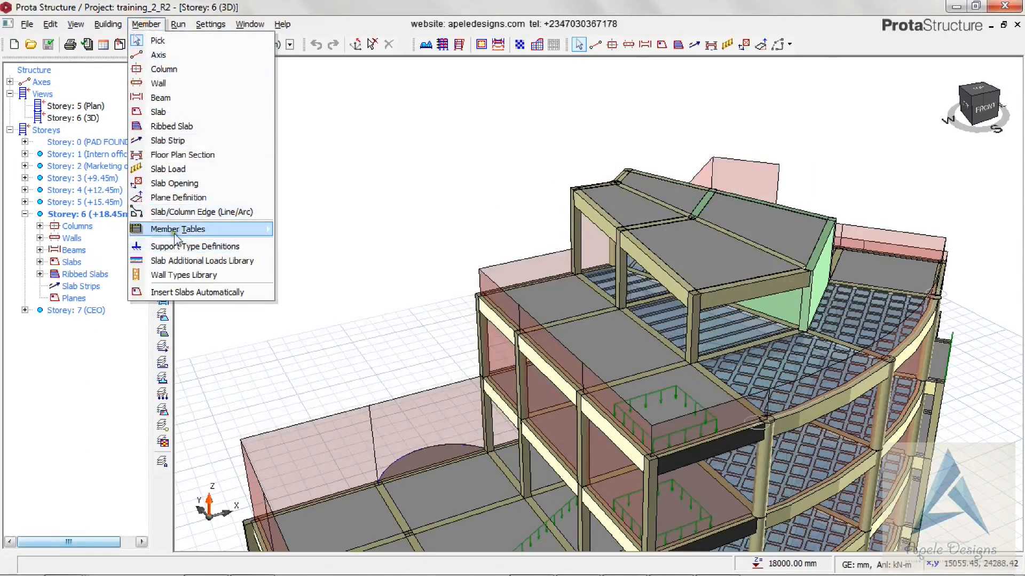
mouse_move(192, 230)
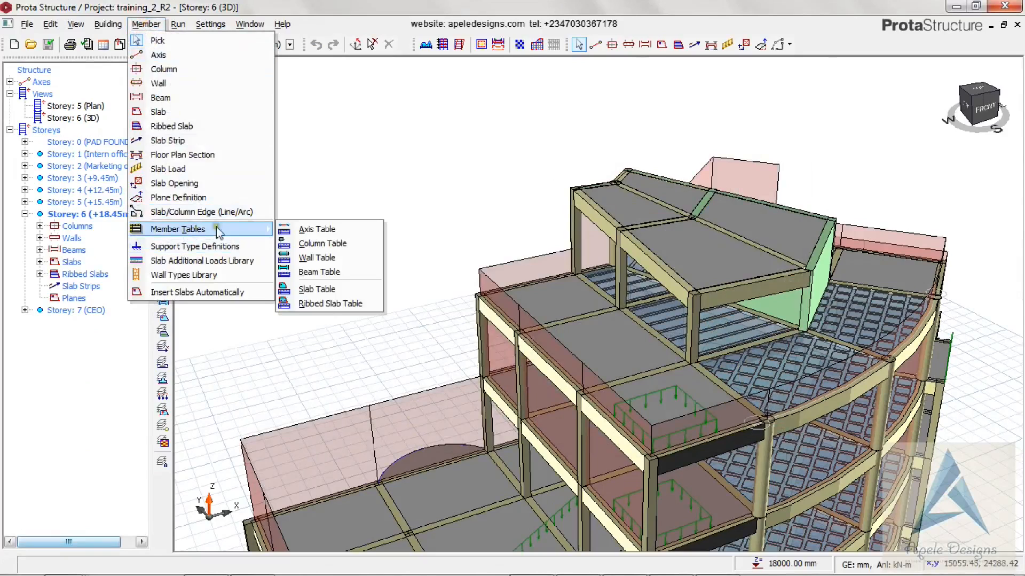
click(317, 289)
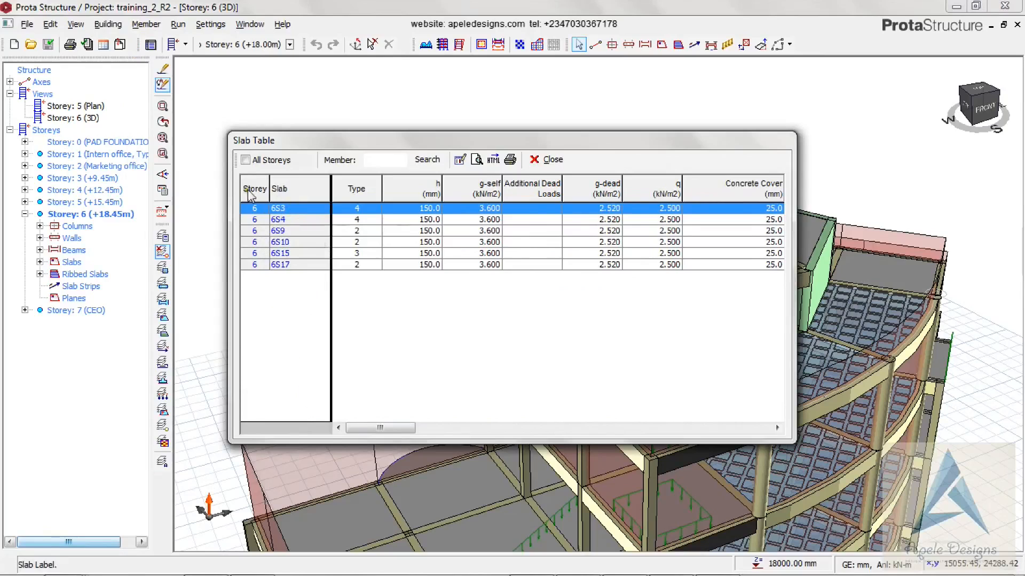
click(246, 160)
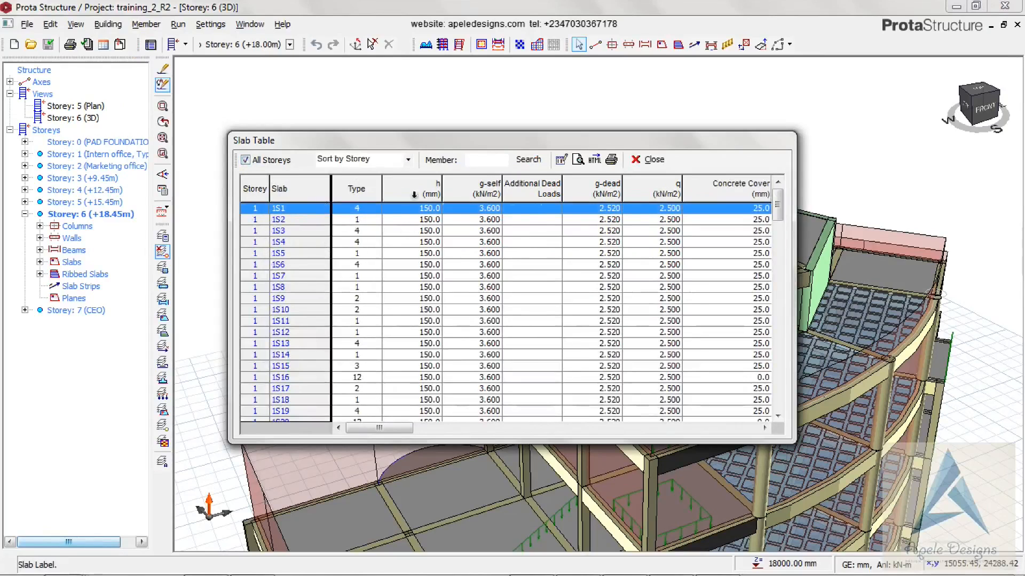
click(412, 186)
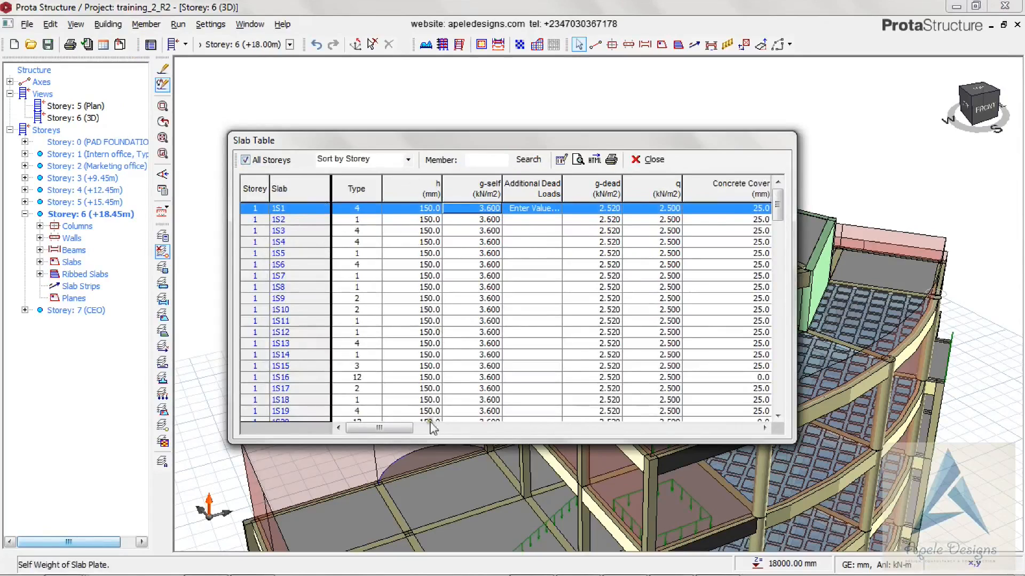
drag(395, 428, 401, 430)
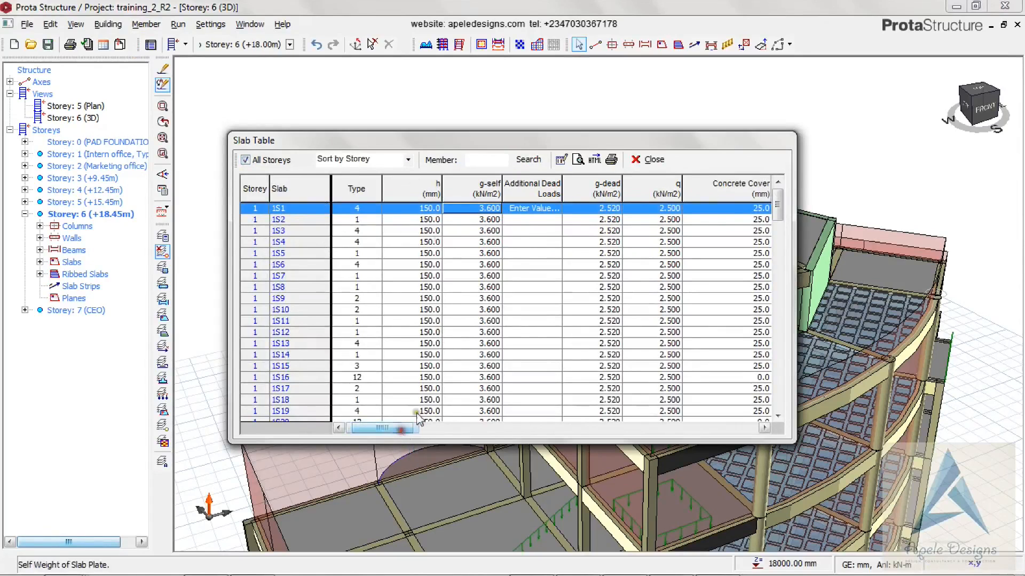
scroll(432, 269, down, 5)
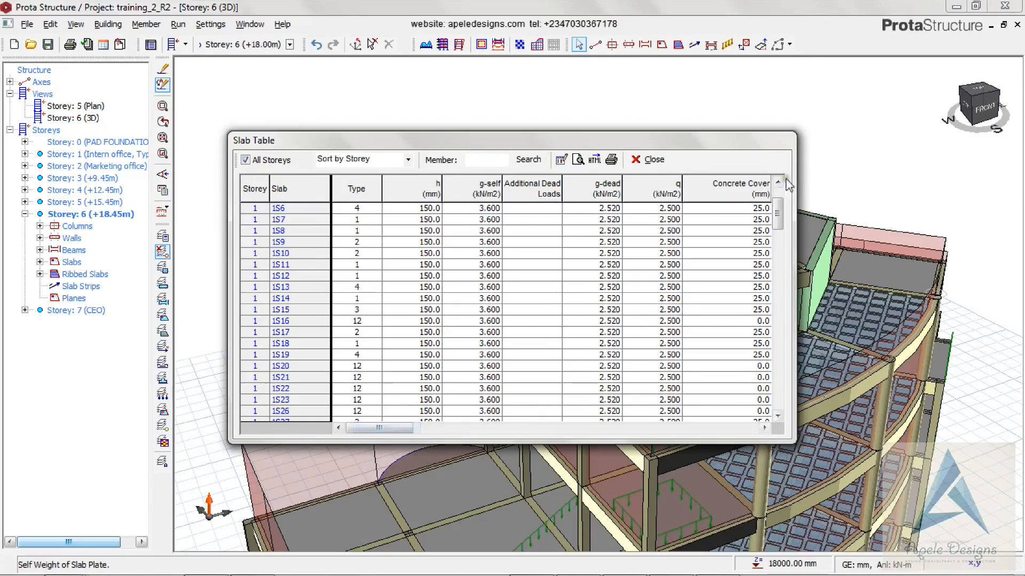
drag(388, 428, 593, 432)
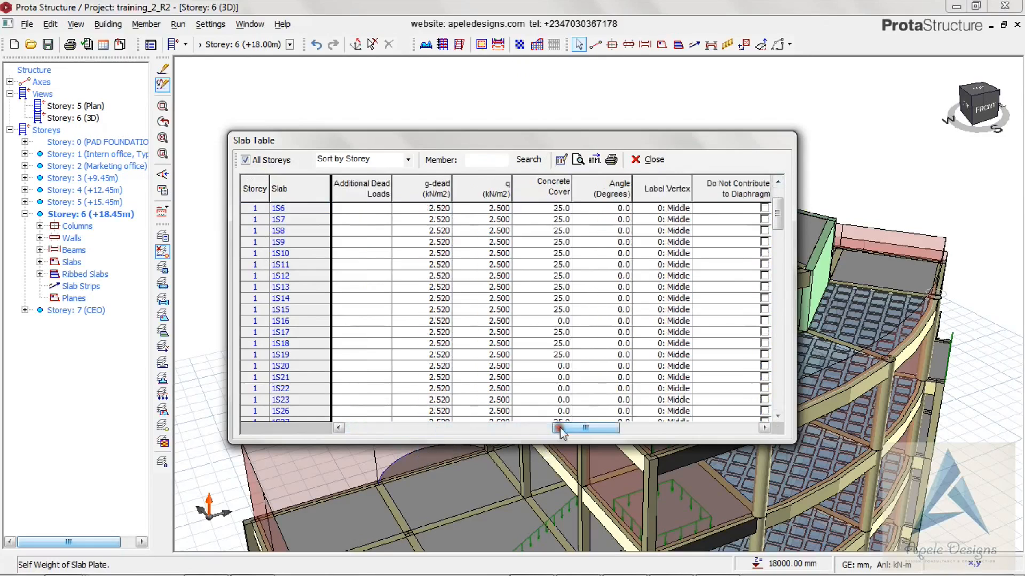
click(647, 161)
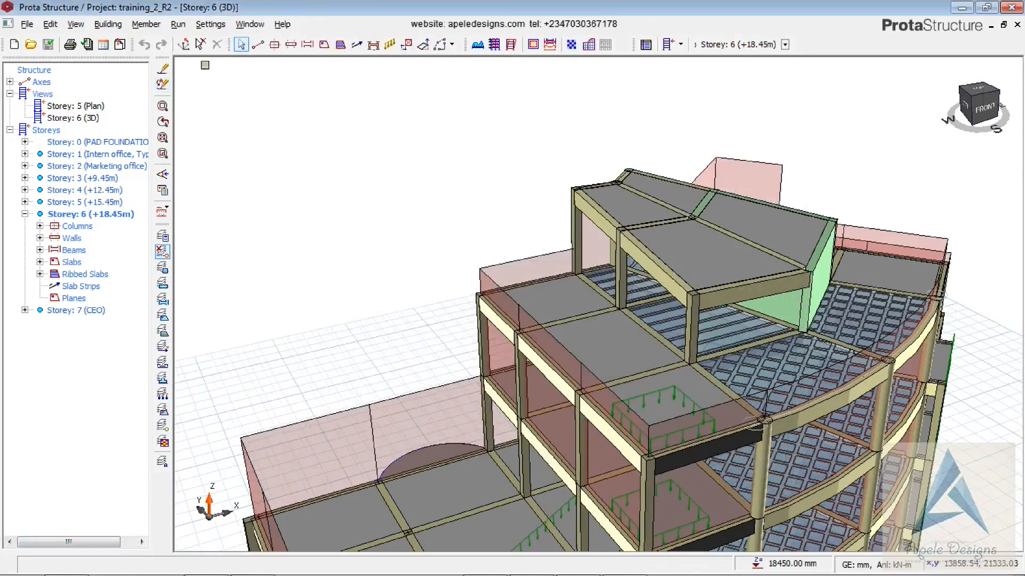
Run the Building Model Check from Building Analysis with every check enabled on all storeys, and close the check
click(178, 24)
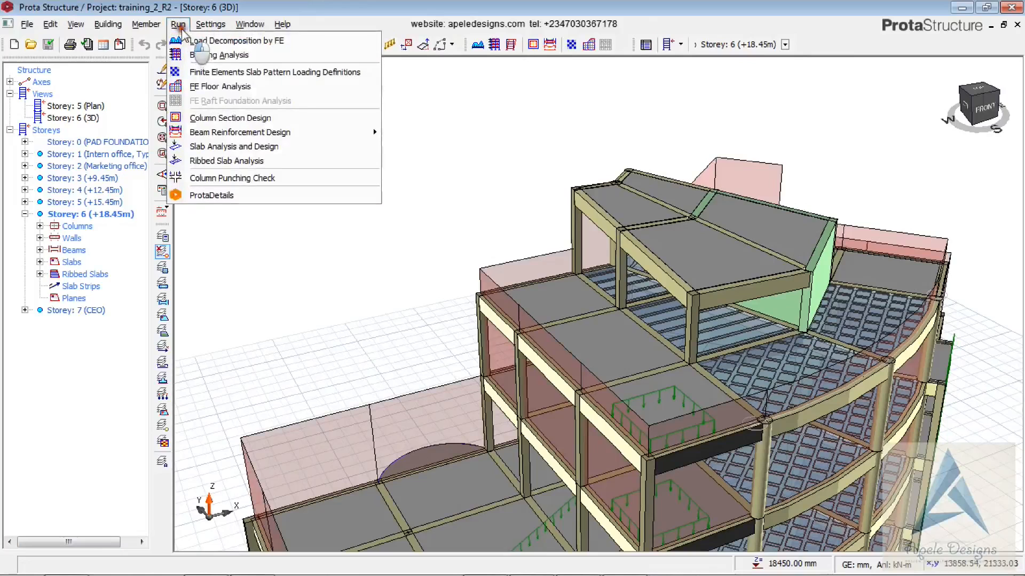
click(202, 55)
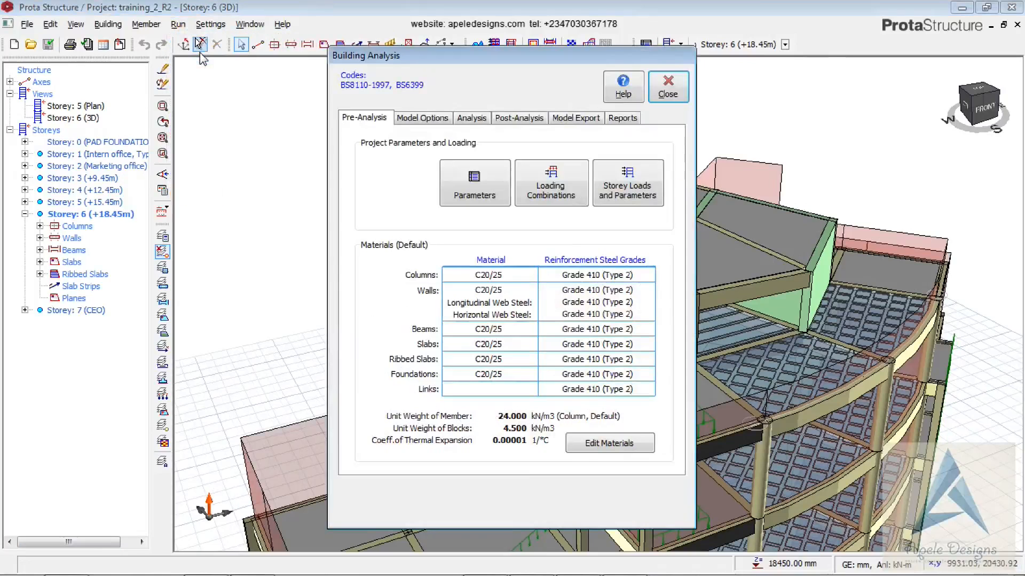
click(483, 119)
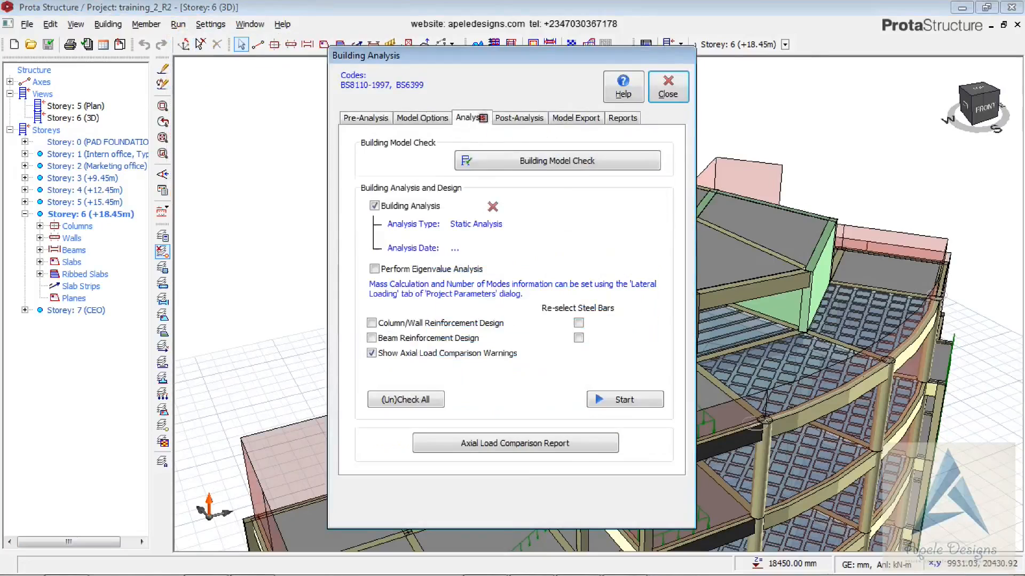
click(527, 162)
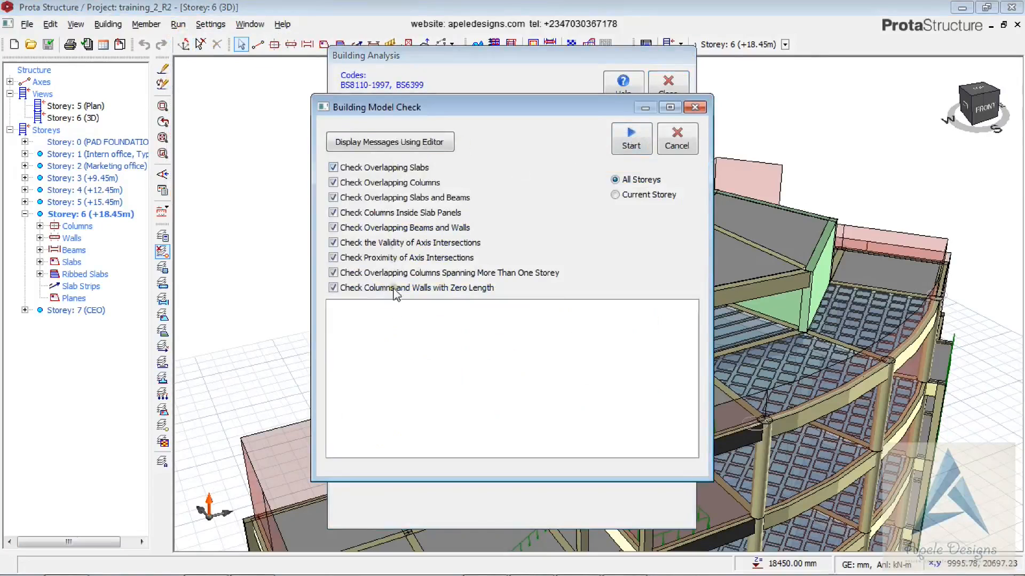
click(620, 149)
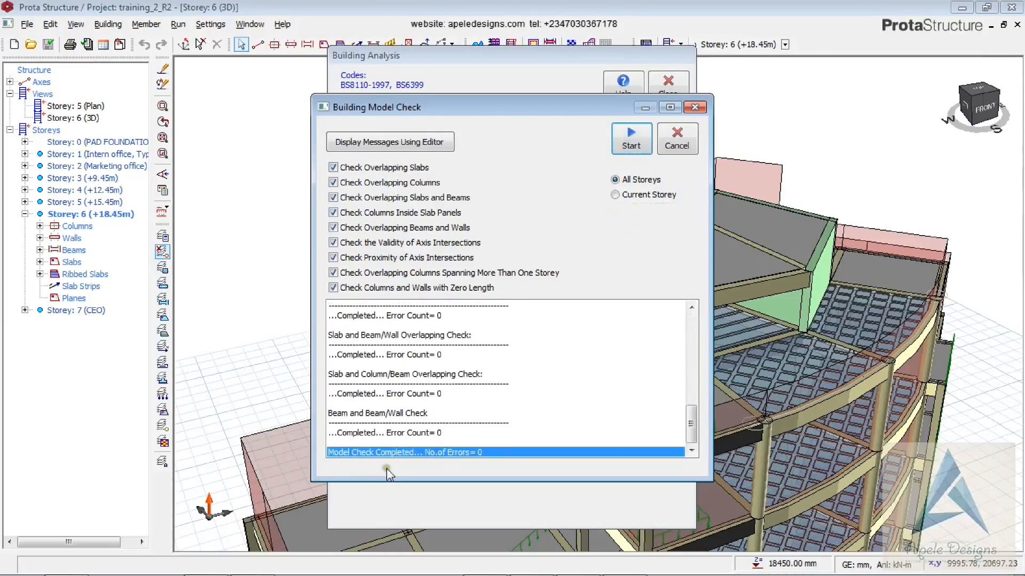
click(674, 140)
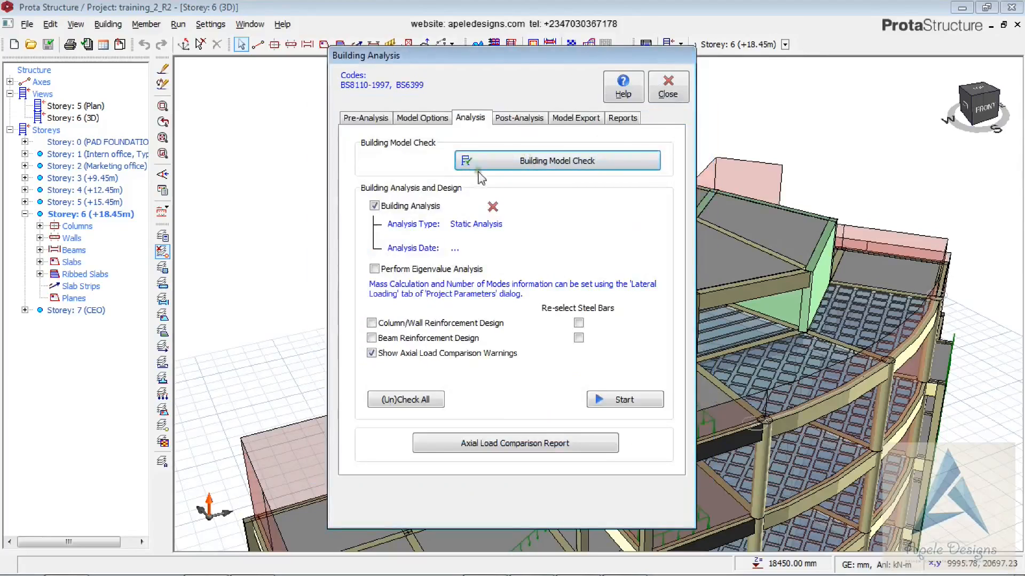
Show the pre-analysis settings, switch to the web browser to look over the Setting Up Project page, and return to ProtaStructure
click(366, 119)
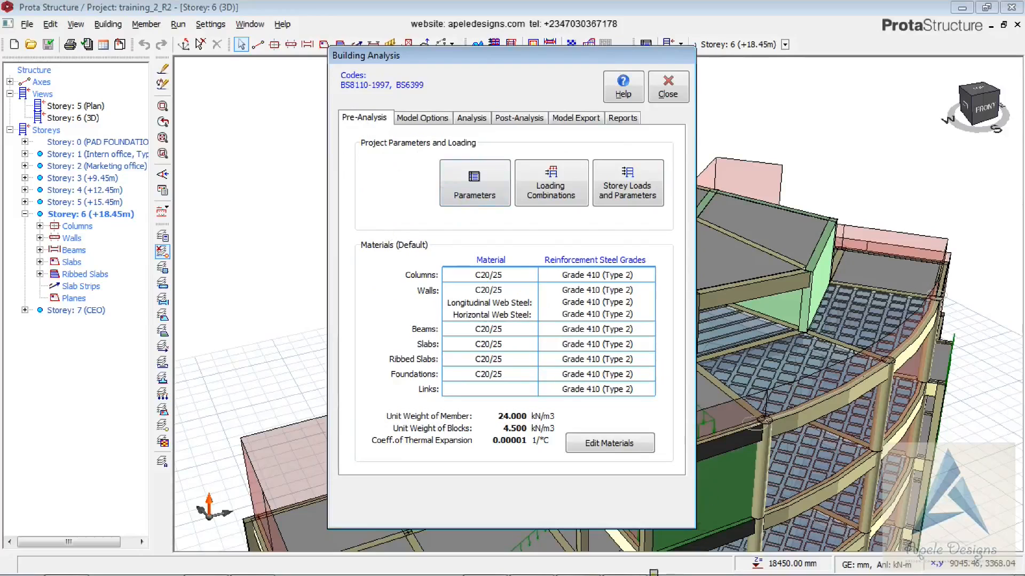
click(575, 560)
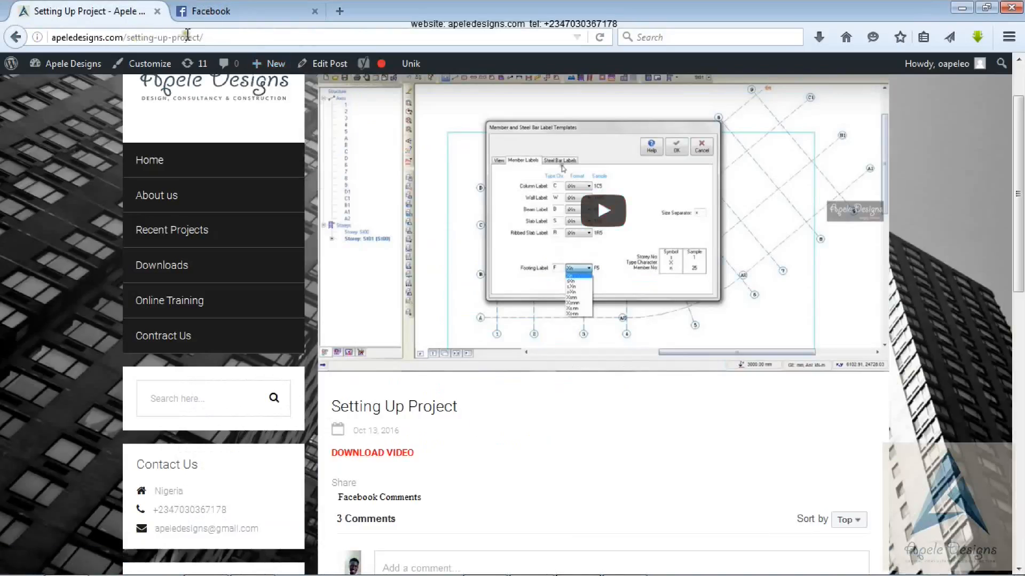
scroll(446, 272, down, 2)
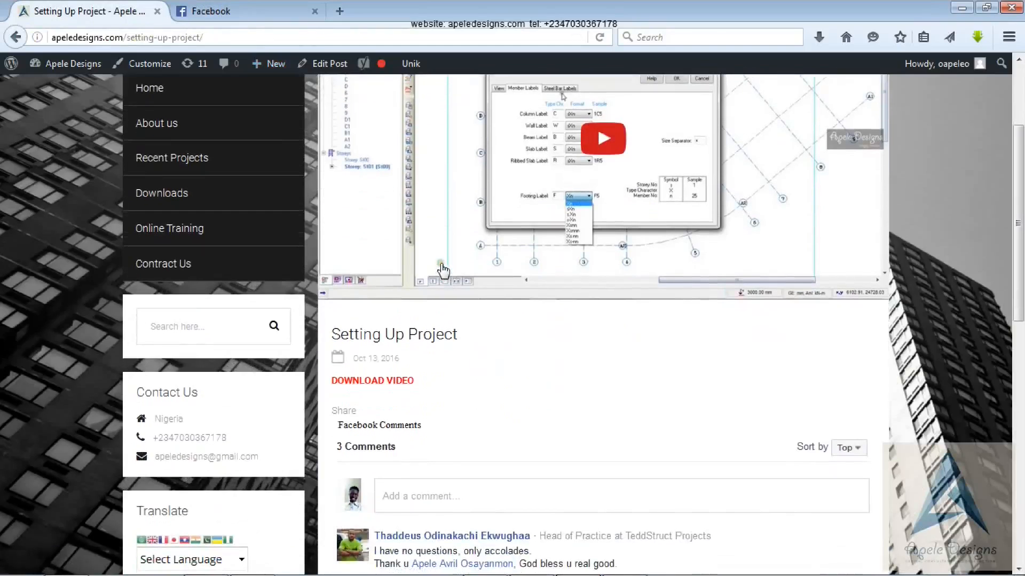
scroll(428, 268, up, 2)
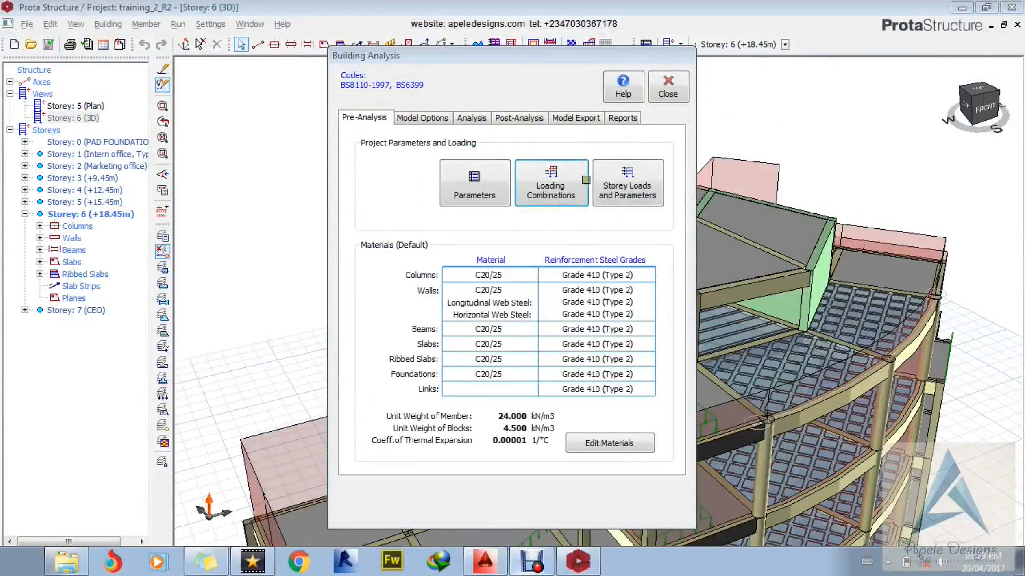
Regenerate the loading combinations with wind loading 1.2G + 1.2Q + 1.2W included, keeping notional and automatic pattern loads
click(558, 191)
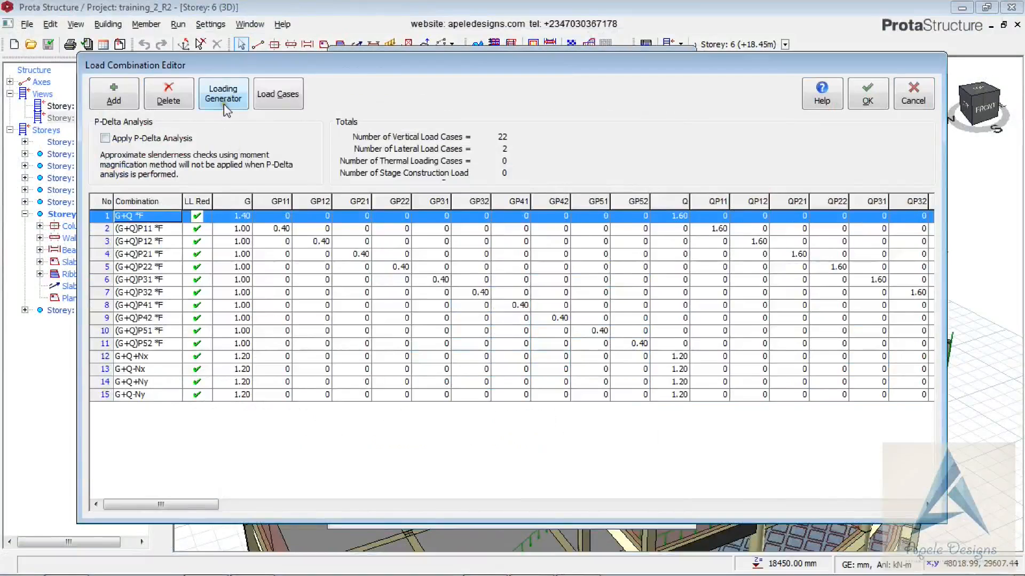
click(224, 98)
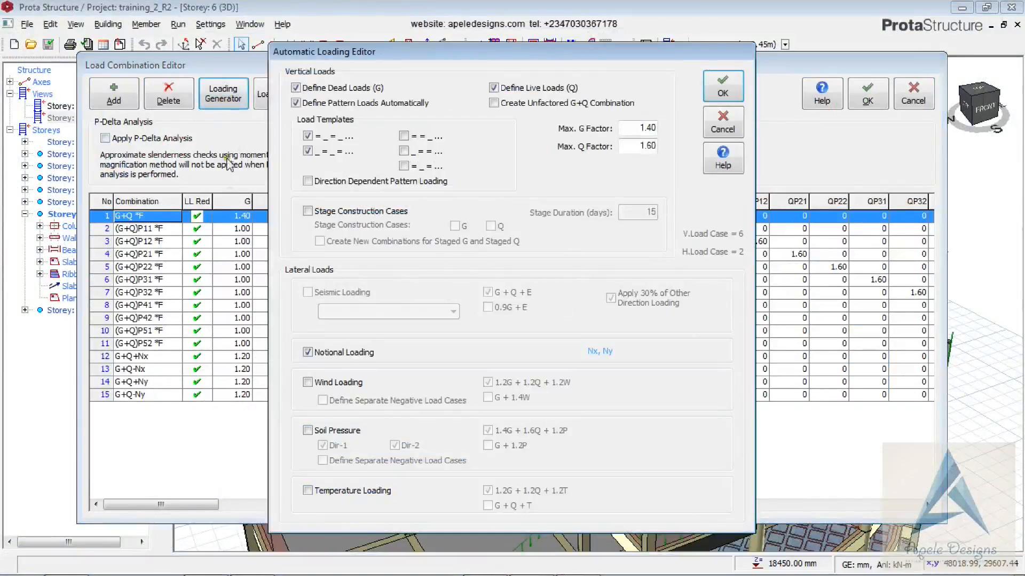
click(308, 382)
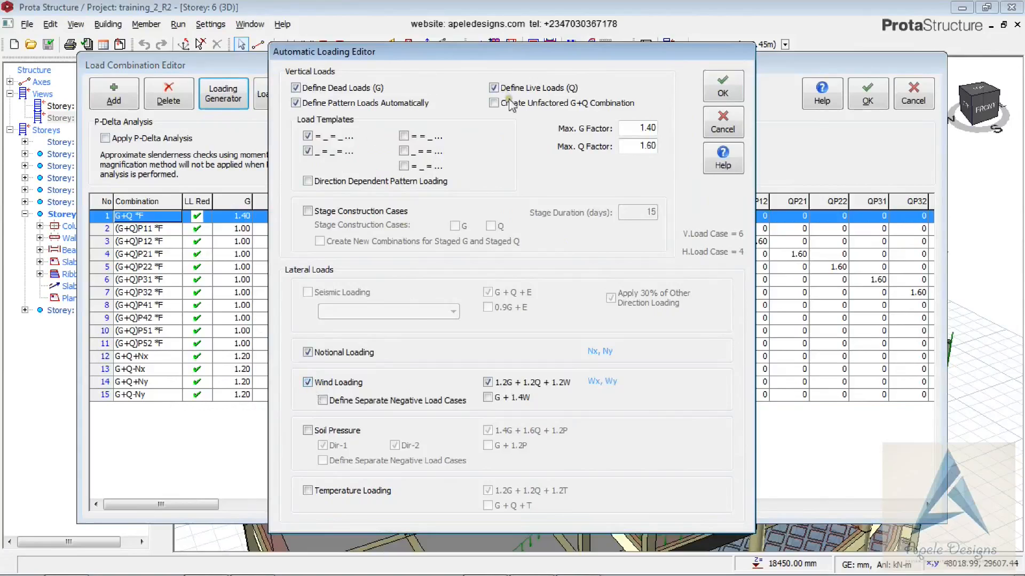
click(724, 92)
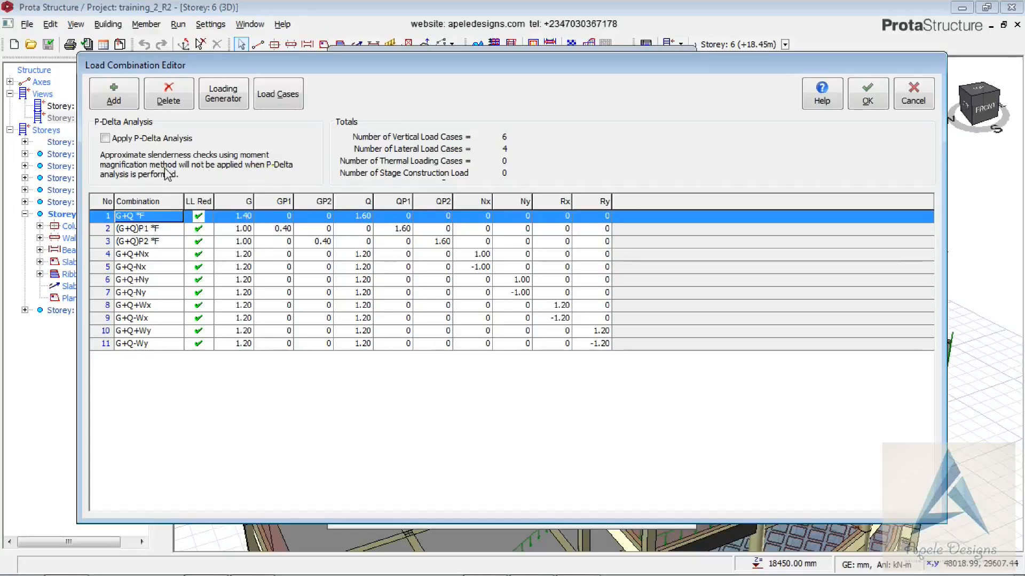
Apply P-Delta analysis to the load combinations, review the load cases, and accept the combination settings
click(127, 139)
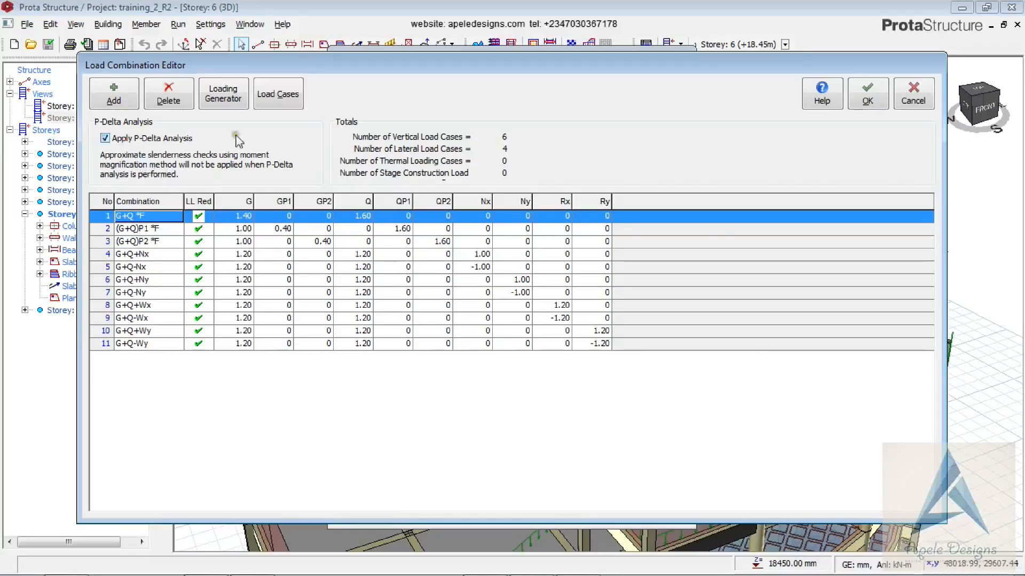
click(275, 95)
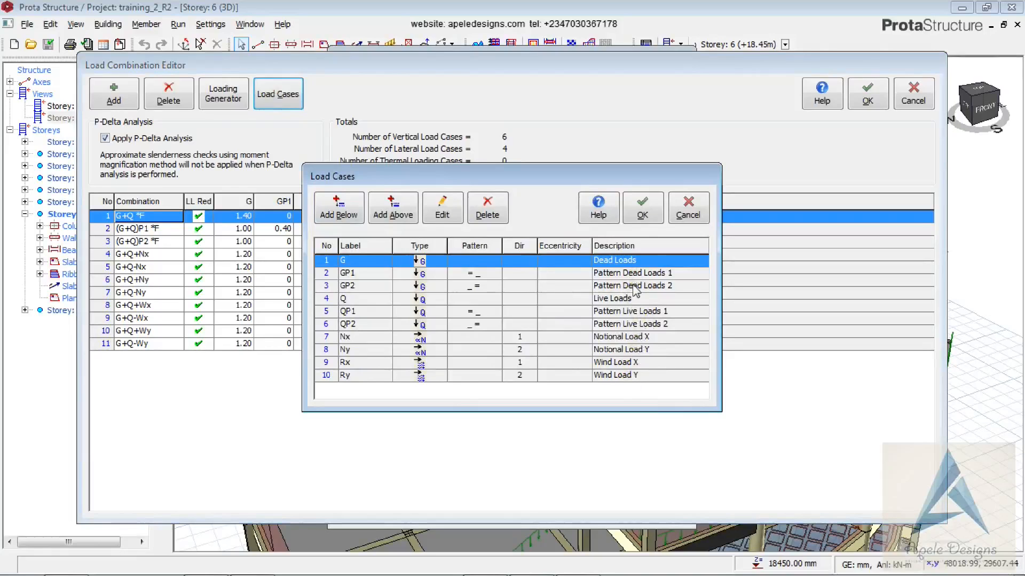
click(642, 208)
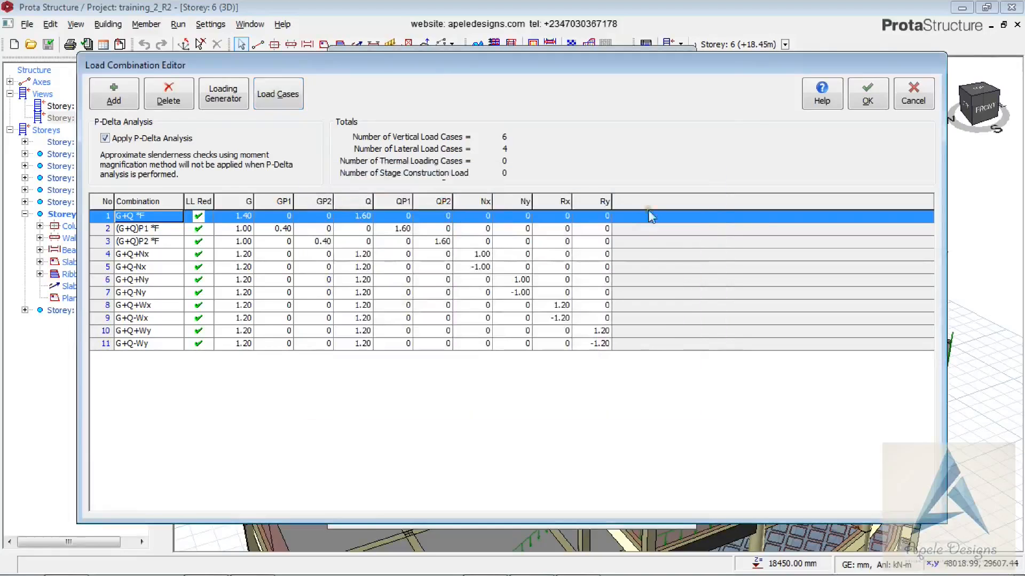
click(863, 112)
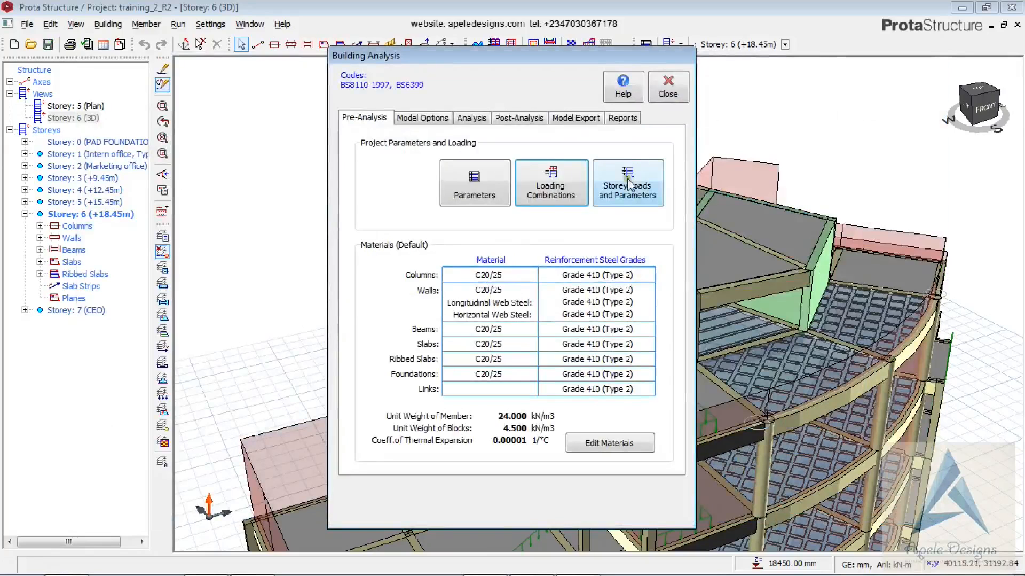
Open the storey loads and parameters and expand the load entries of all storeys
click(620, 201)
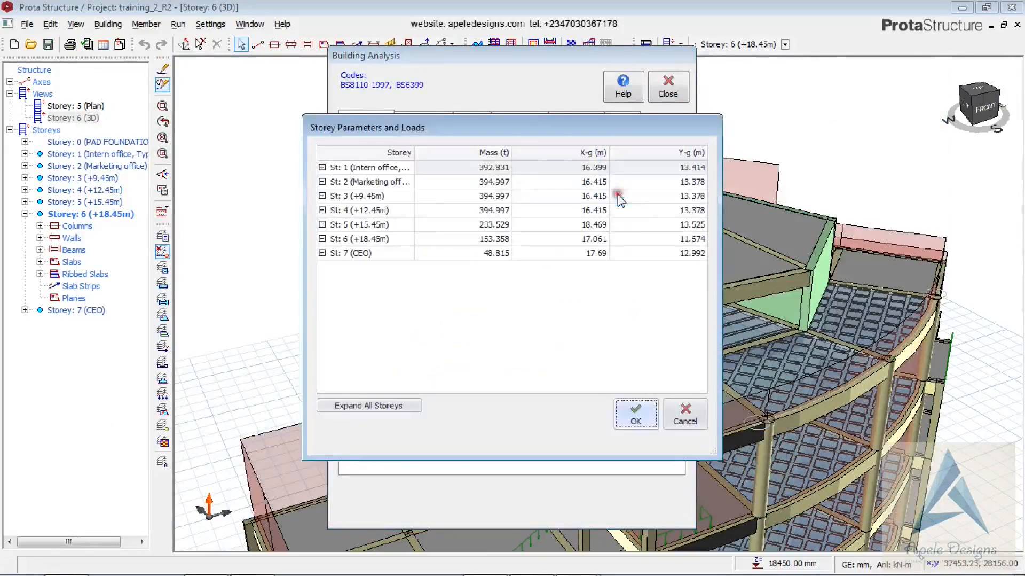
click(336, 407)
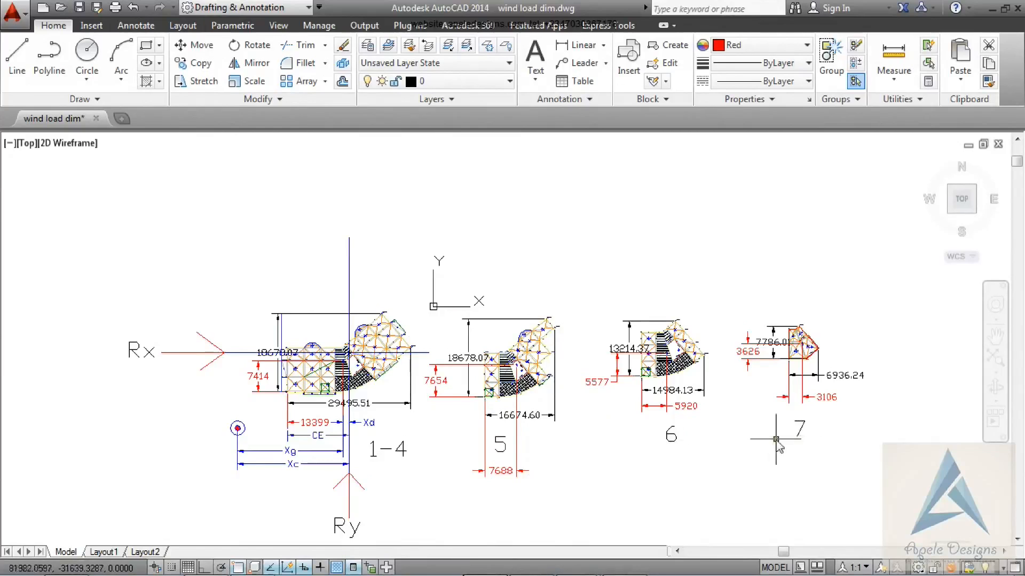
Examine the overall X and Y extents of the storey 1-4 plan in the wind load dim drawing
scroll(291, 407, up, 2)
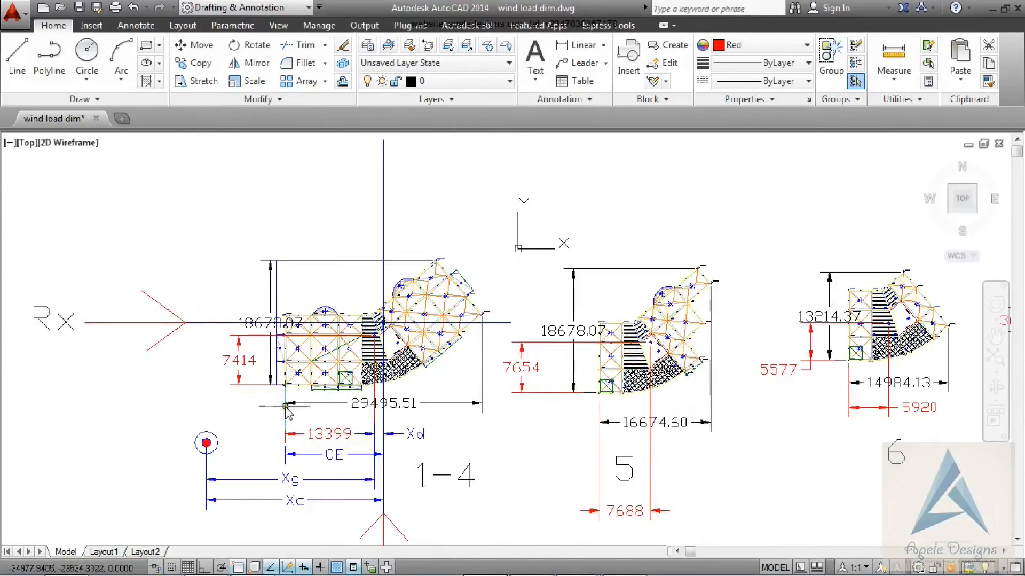
scroll(290, 406, up, 5)
scroll(263, 446, down, 6)
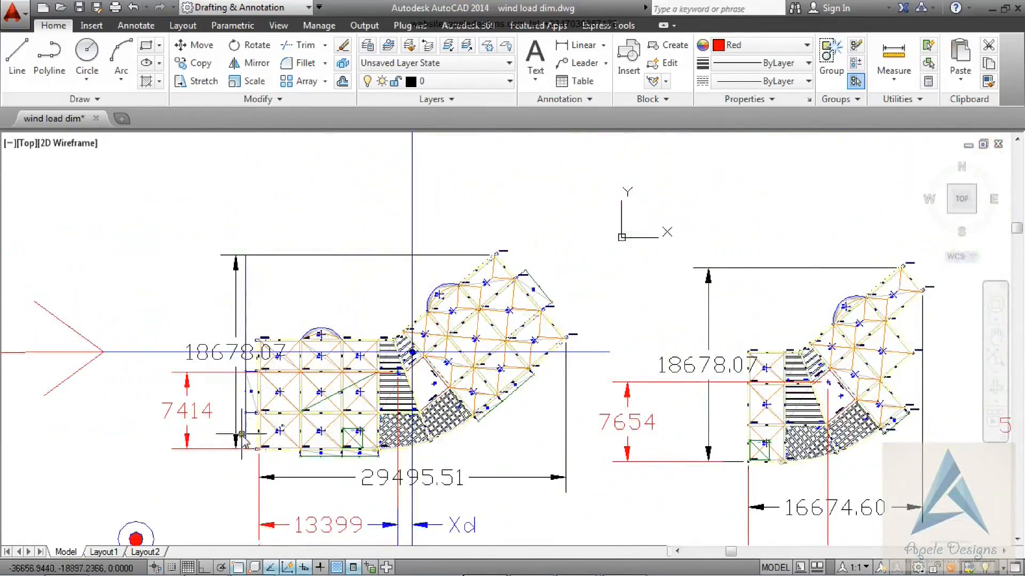
scroll(259, 448, up, 5)
scroll(262, 448, down, 6)
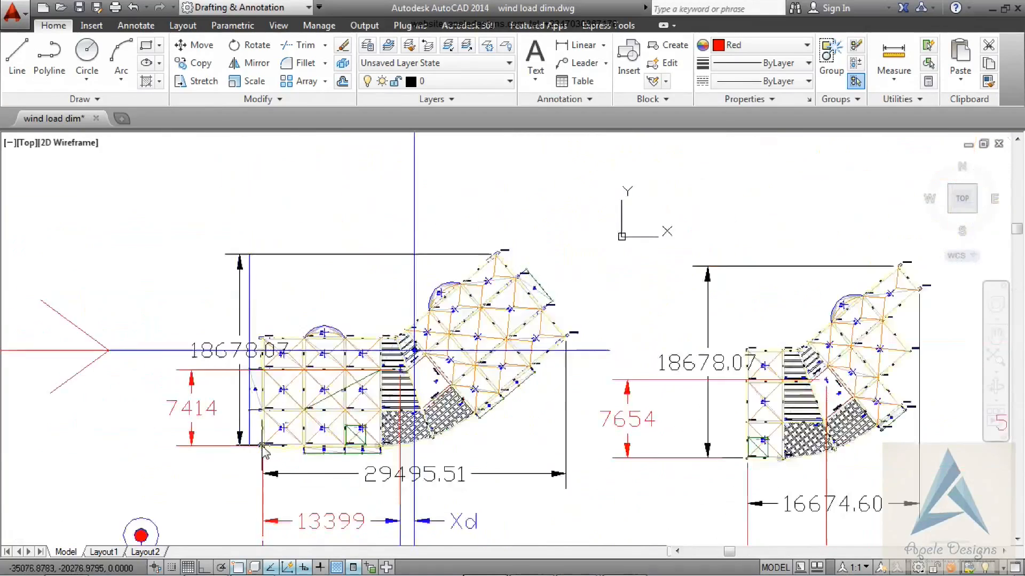
scroll(366, 361, up, 4)
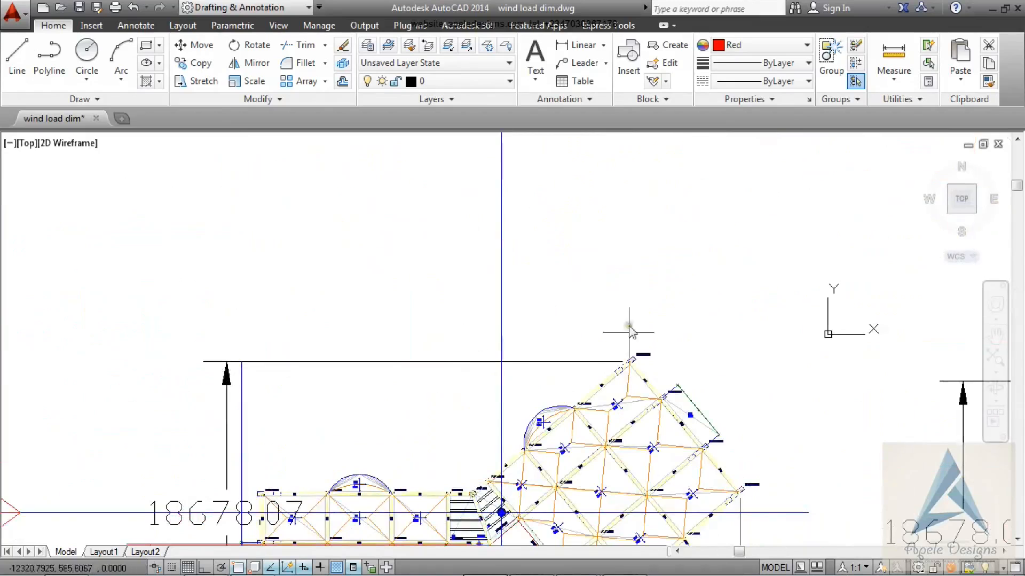
scroll(635, 336, down, 4)
scroll(652, 394, up, 1)
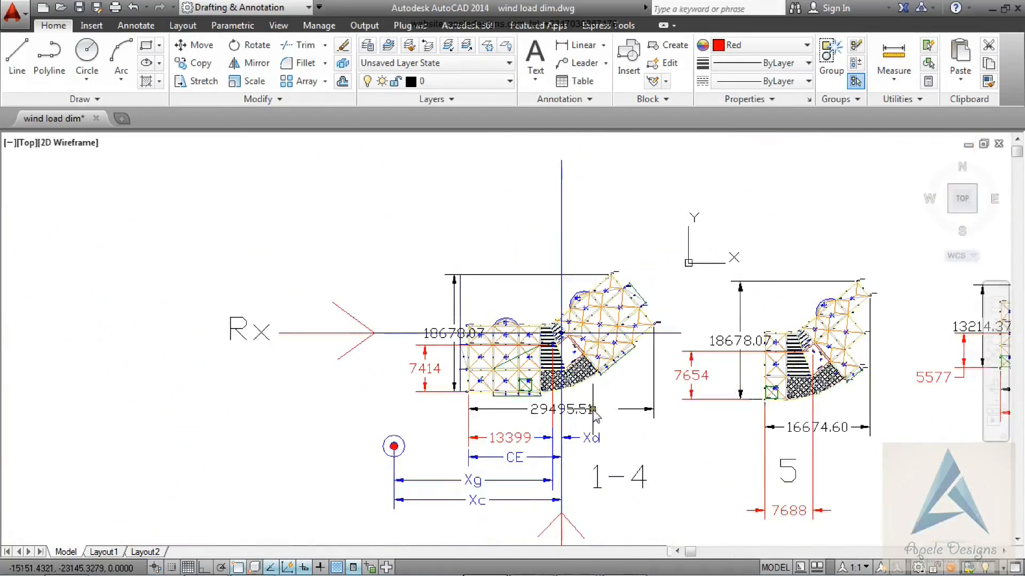
Examine the X and Y offsets from the lower-left corner of the storey 1-4 plan to its centre of mass
scroll(547, 352, up, 5)
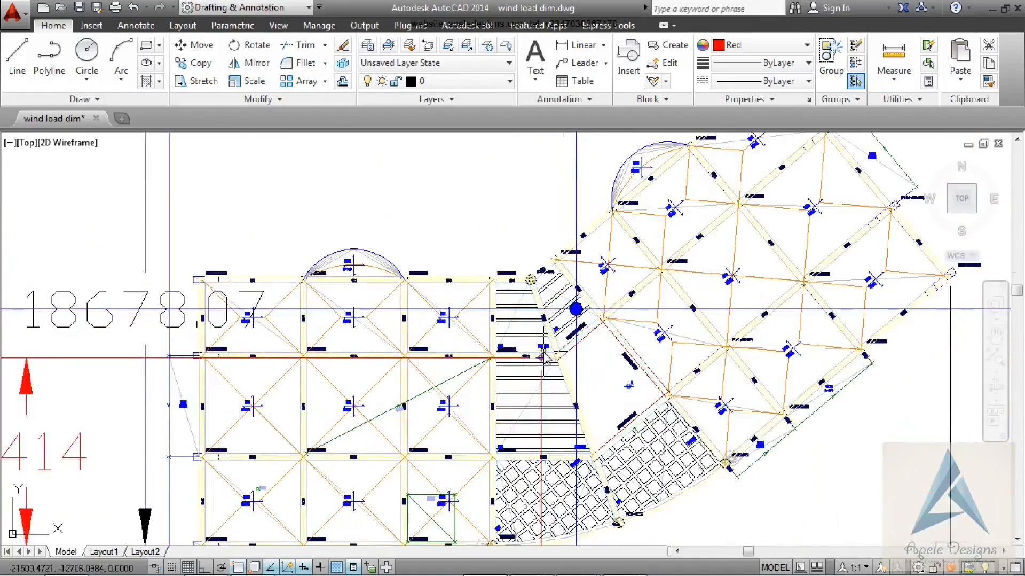
scroll(545, 356, down, 5)
scroll(367, 411, up, 5)
scroll(377, 414, down, 1)
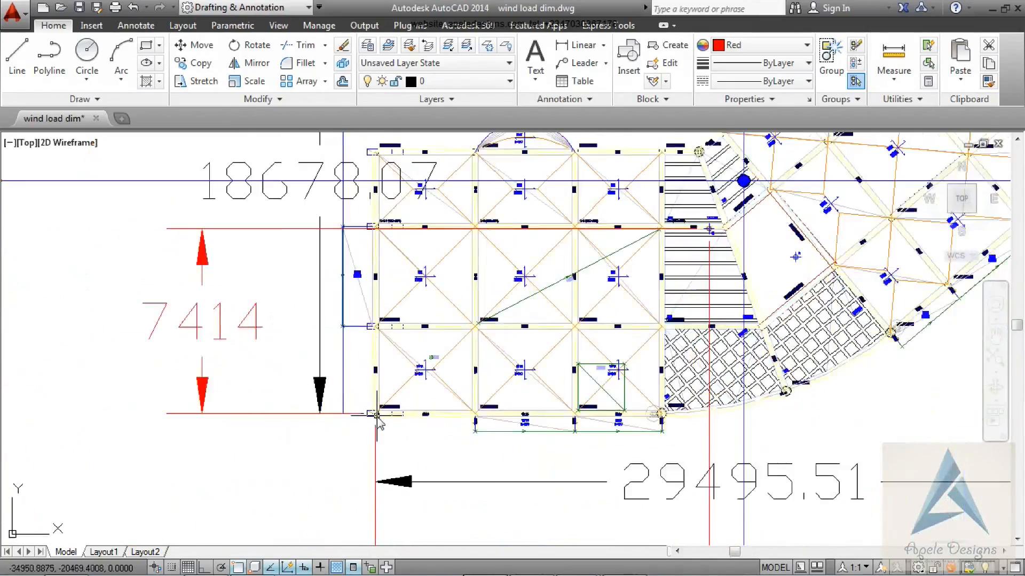
scroll(377, 414, down, 5)
scroll(373, 418, up, 6)
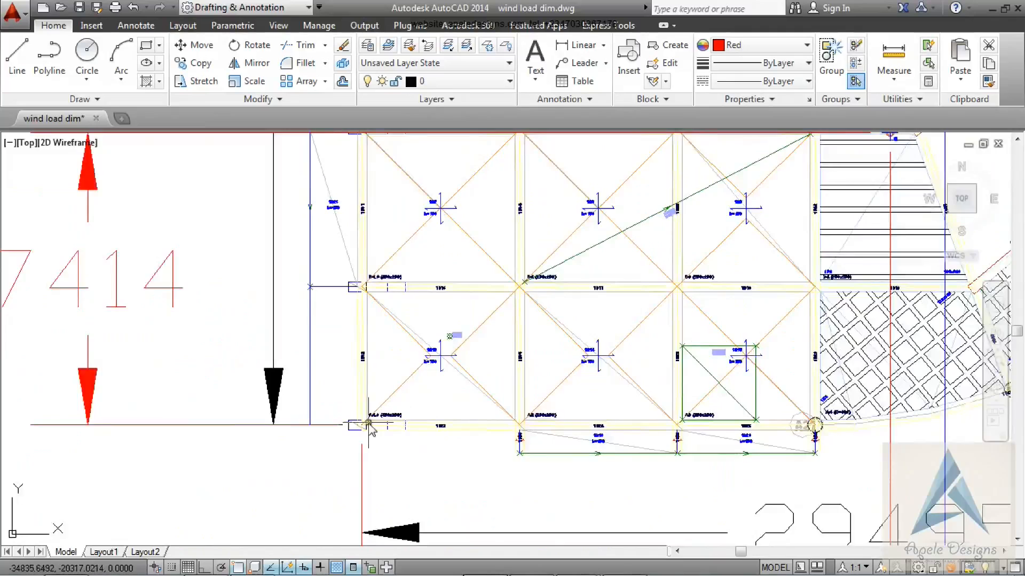
scroll(372, 427, down, 3)
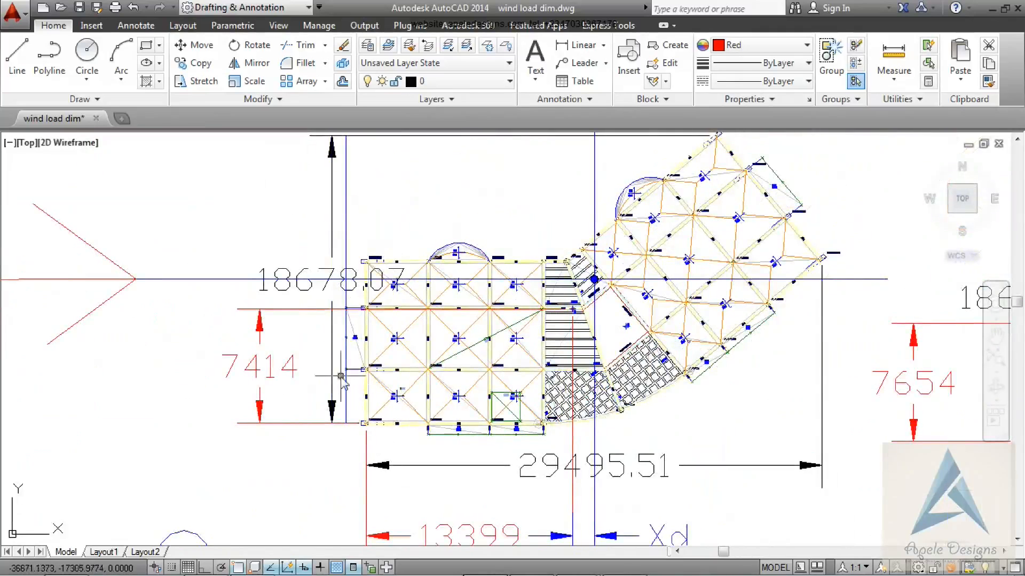
Examine where the Rx and Ry force lines cross on the storey 1-4 plan, relative to the centre of mass
scroll(289, 357, down, 2)
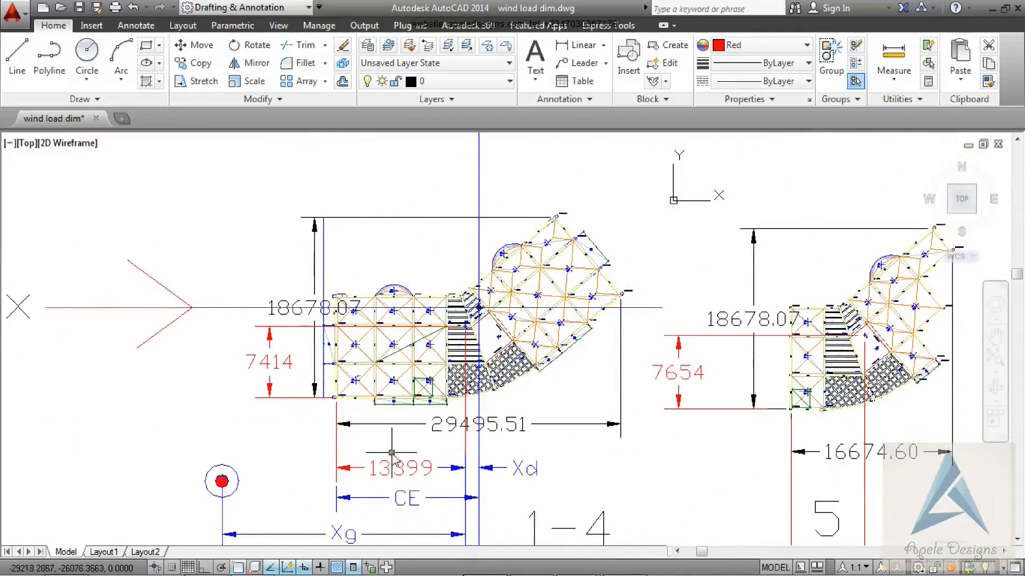
scroll(505, 437, down, 2)
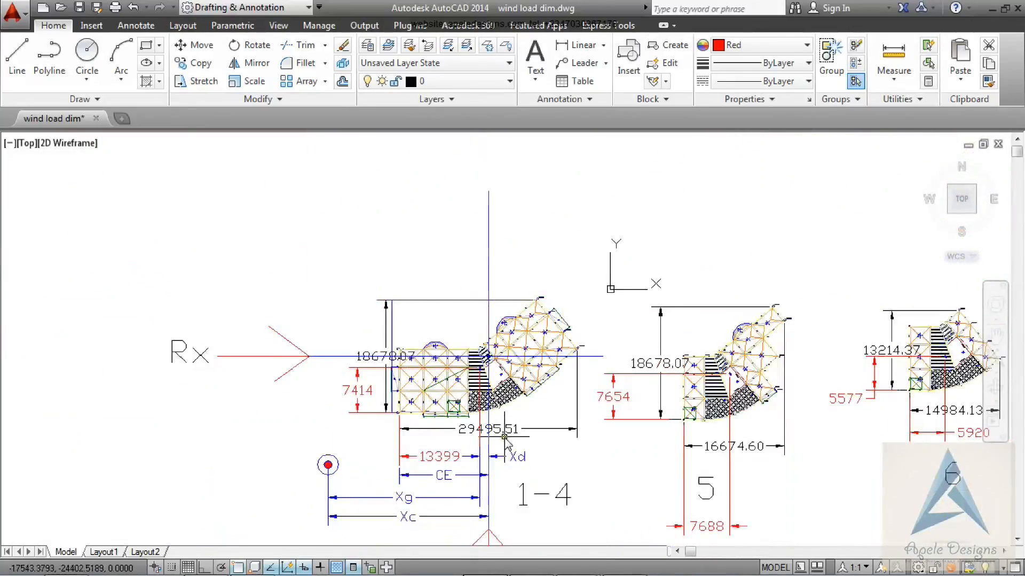
scroll(485, 296, up, 2)
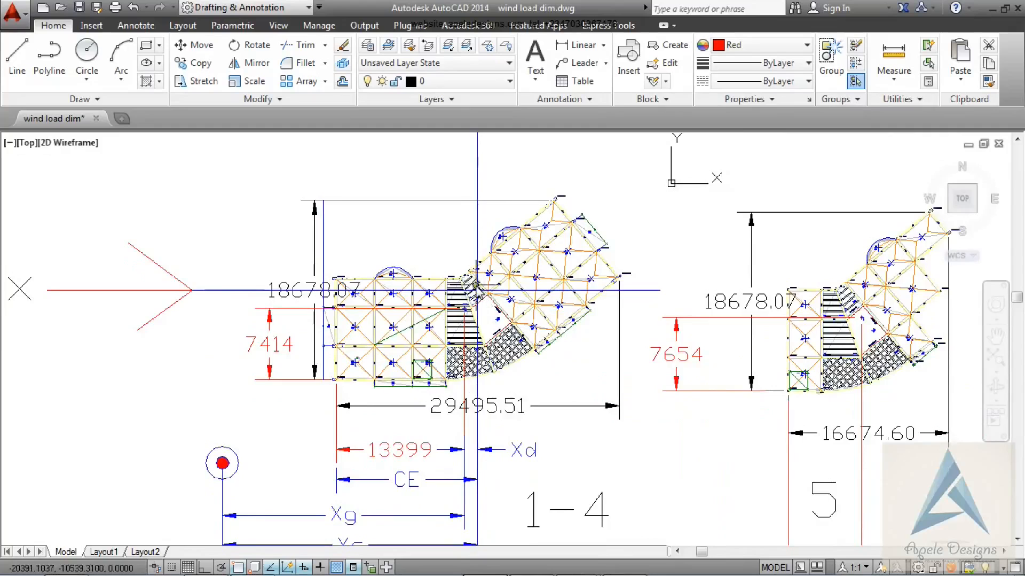
scroll(481, 292, up, 2)
scroll(476, 290, down, 2)
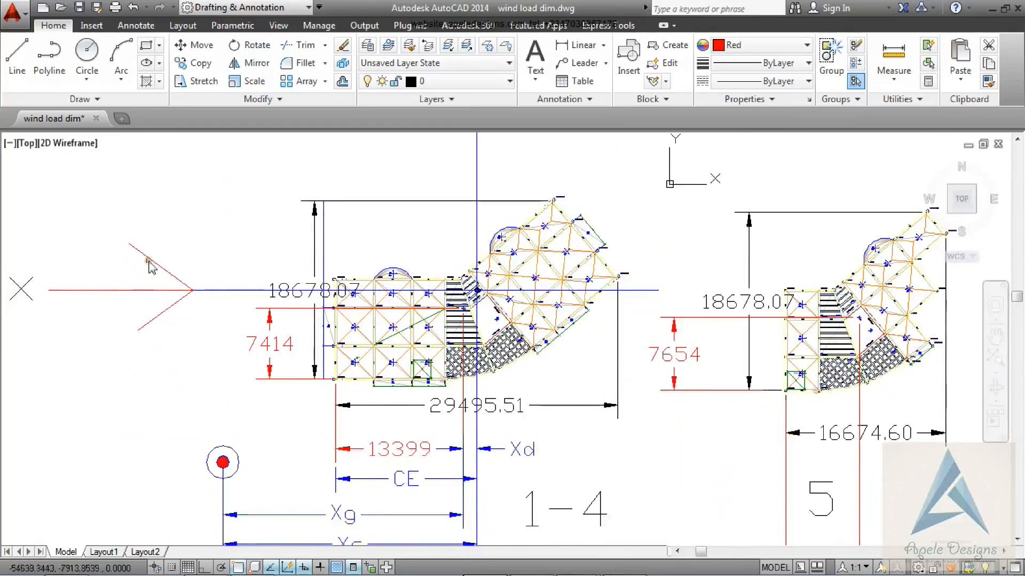
scroll(477, 293, up, 4)
scroll(473, 289, up, 1)
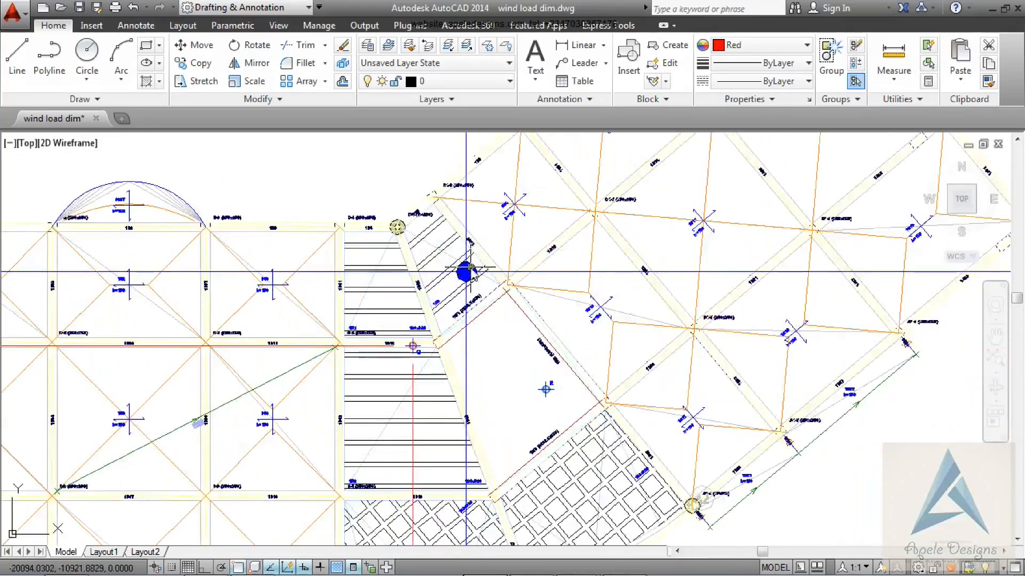
scroll(459, 278, down, 5)
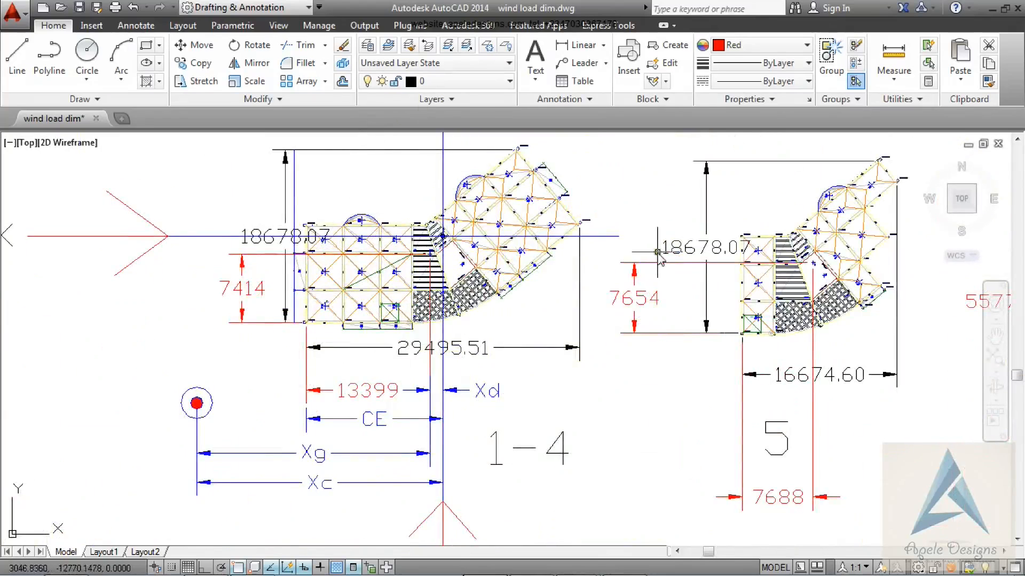
Examine the Rx and Ry wind force arrows and the Xd, CE, Xg and Xc dimensions that locate the Ry force on storeys 1-4
scroll(649, 251, down, 2)
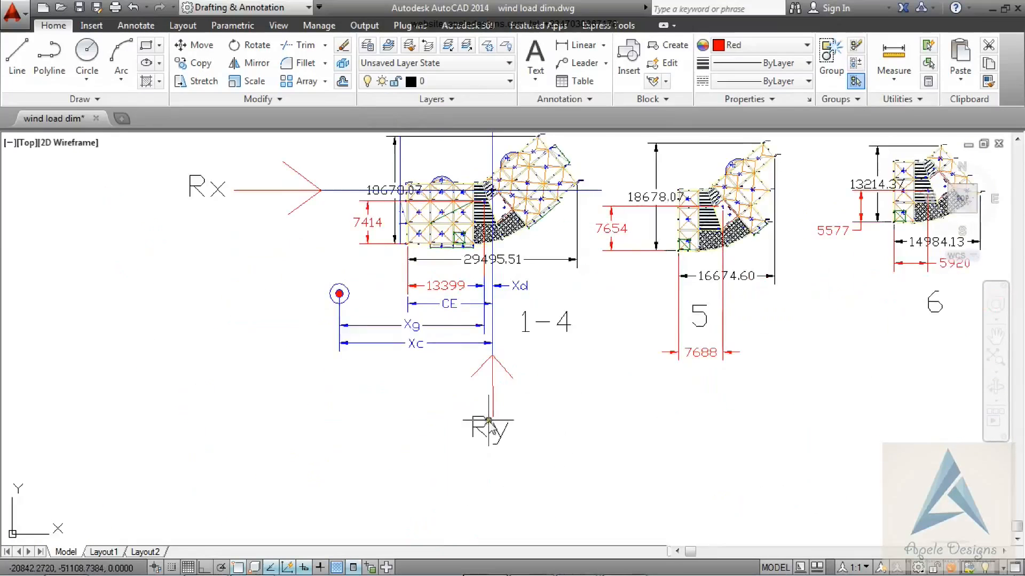
scroll(501, 416, up, 2)
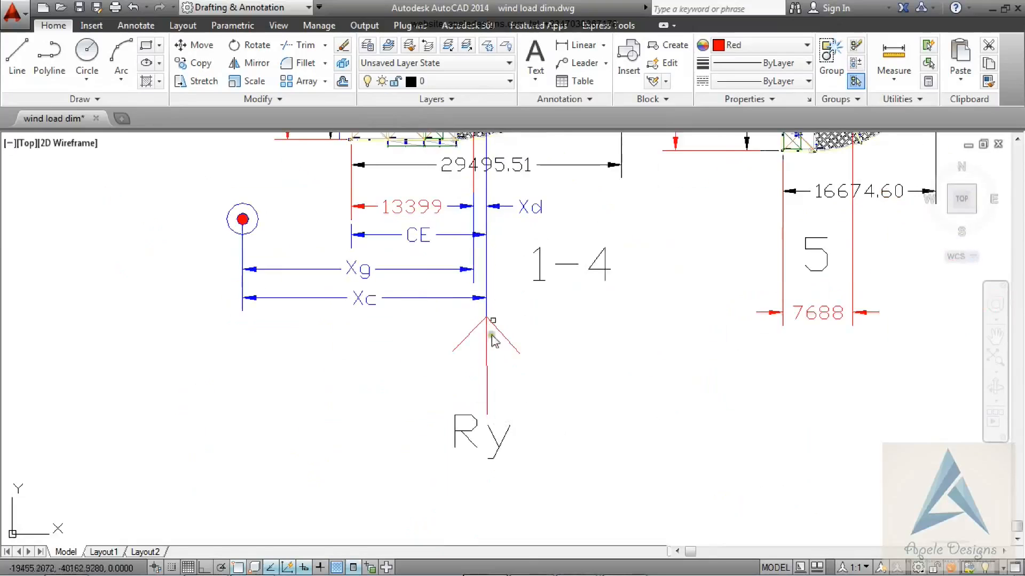
scroll(489, 341, down, 2)
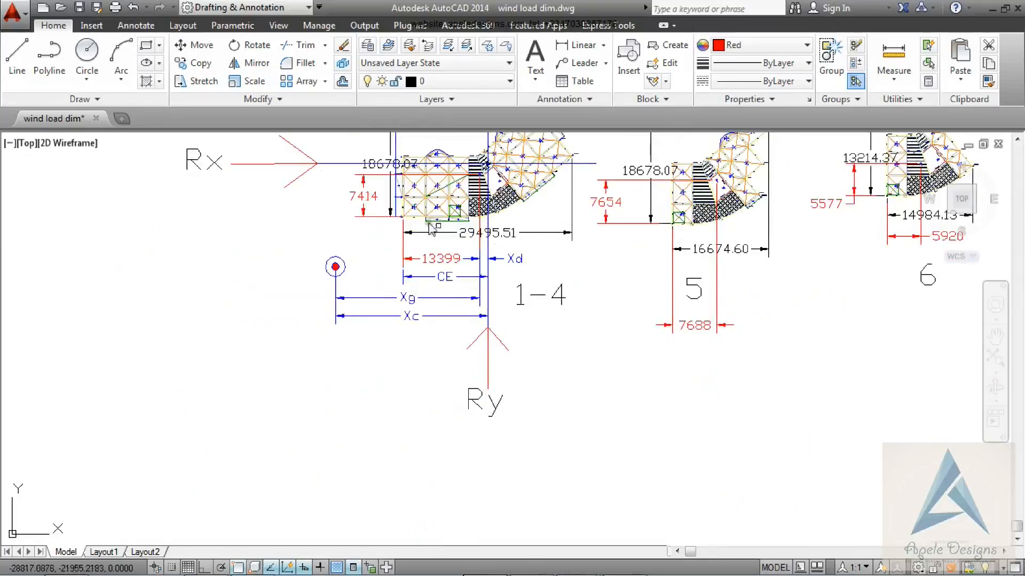
scroll(366, 269, down, 2)
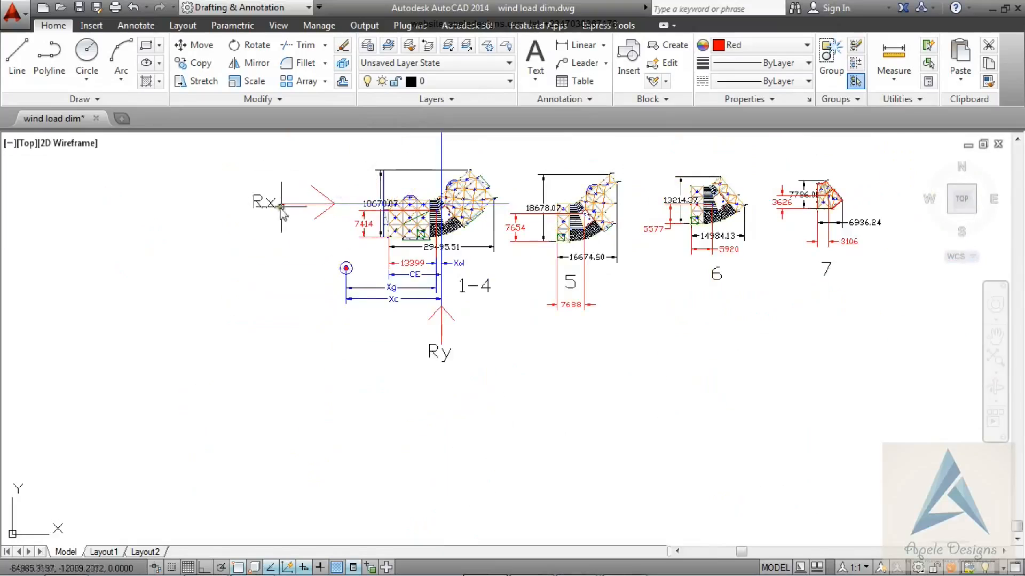
scroll(347, 174, up, 2)
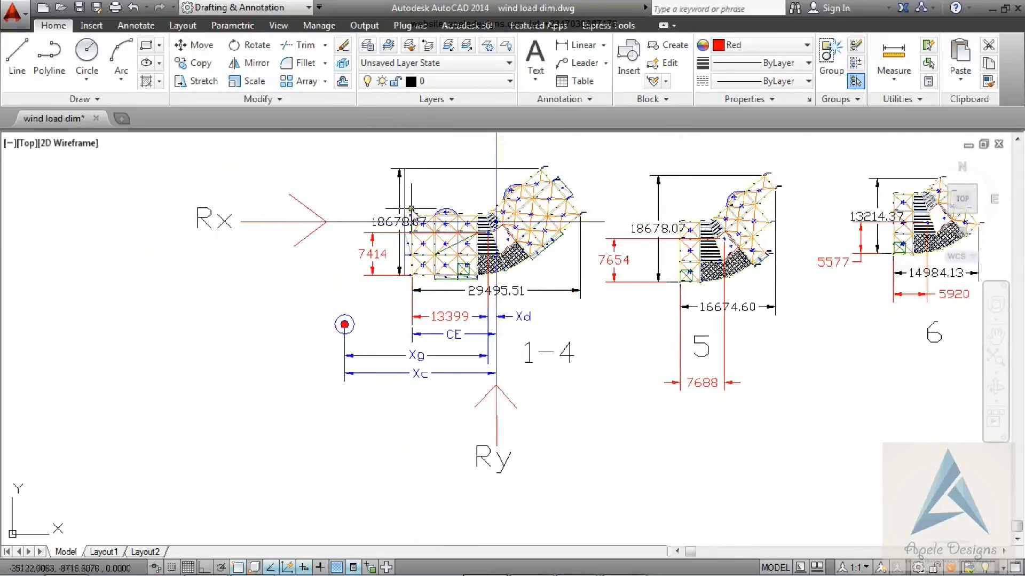
scroll(573, 301, up, 2)
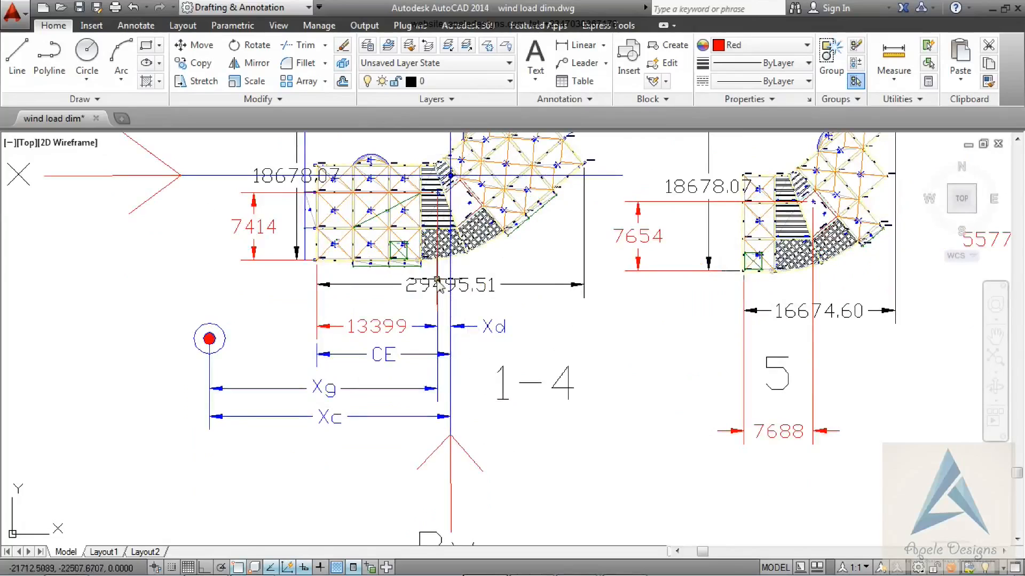
scroll(497, 327, up, 2)
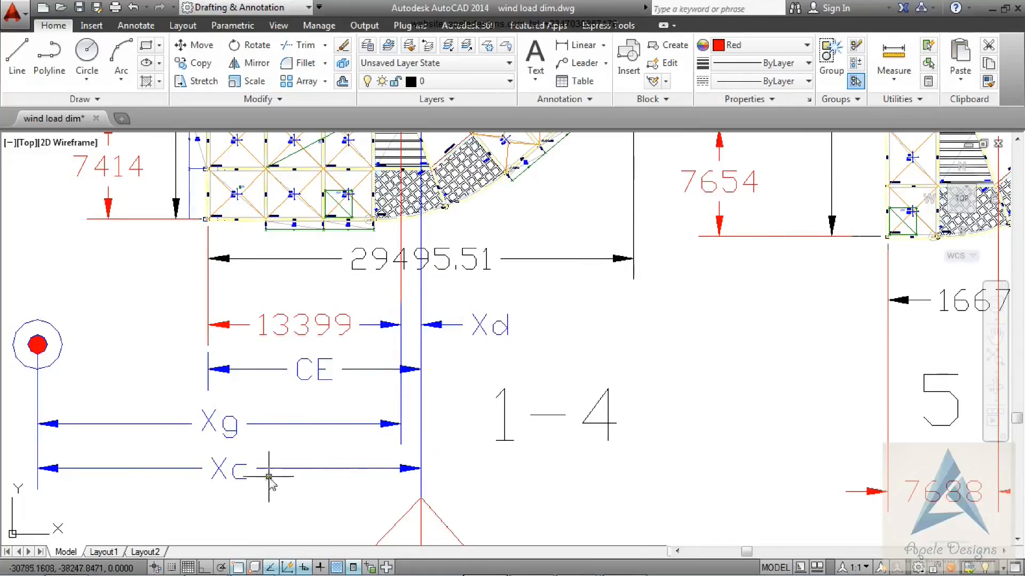
scroll(251, 454, down, 2)
scroll(275, 478, up, 1)
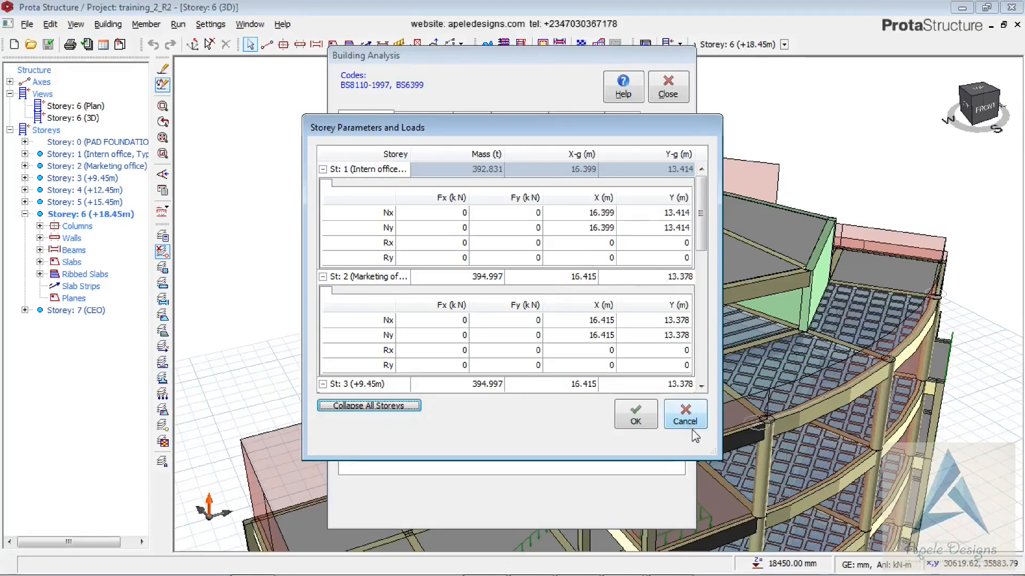
Switch to the wind2 workbook in Excel, enter the heading "storey" in A1 and the first storey number 1 in A2
click(689, 564)
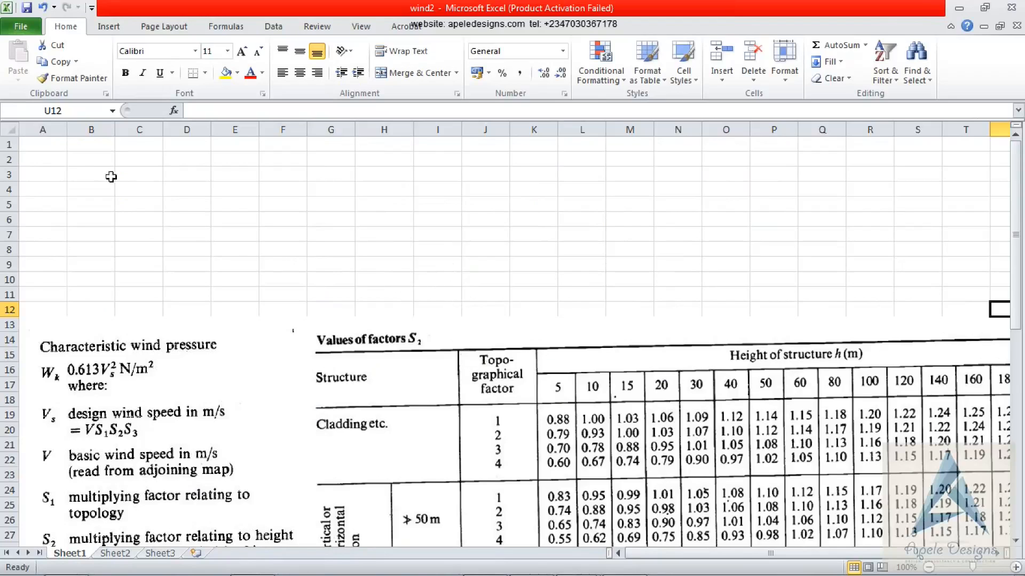
click(56, 148)
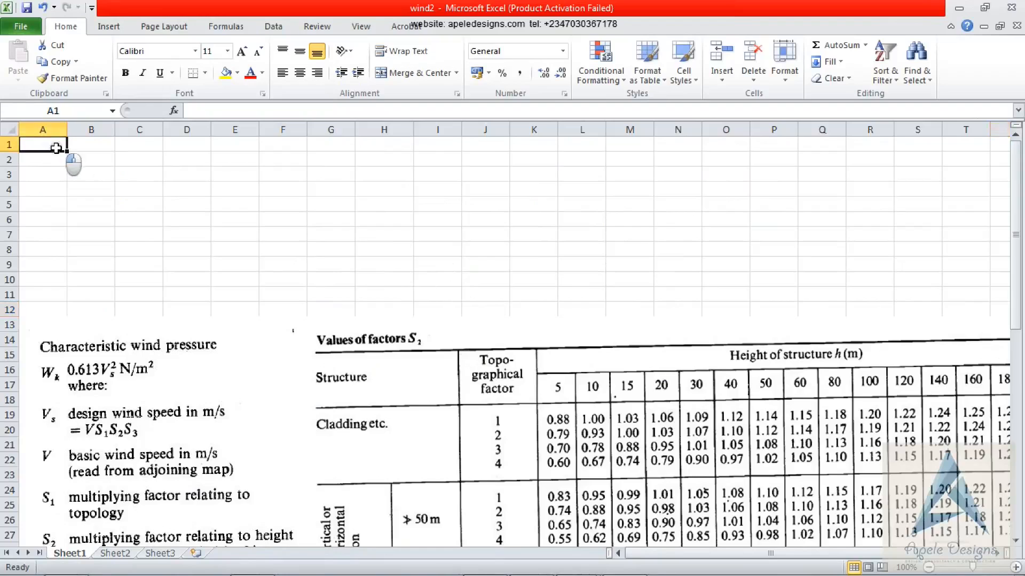
double_click(56, 148)
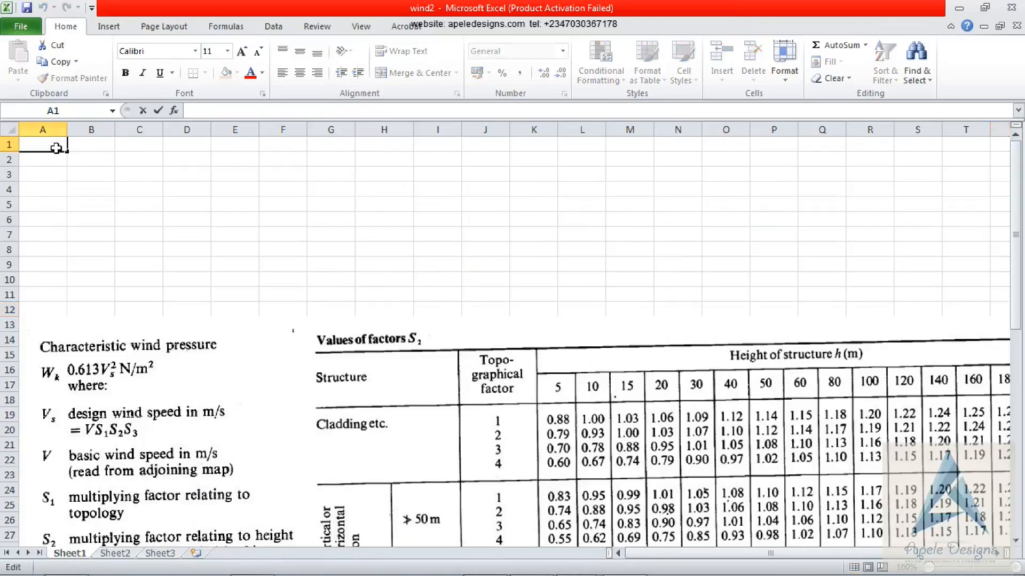
text(storey)
key(Return)
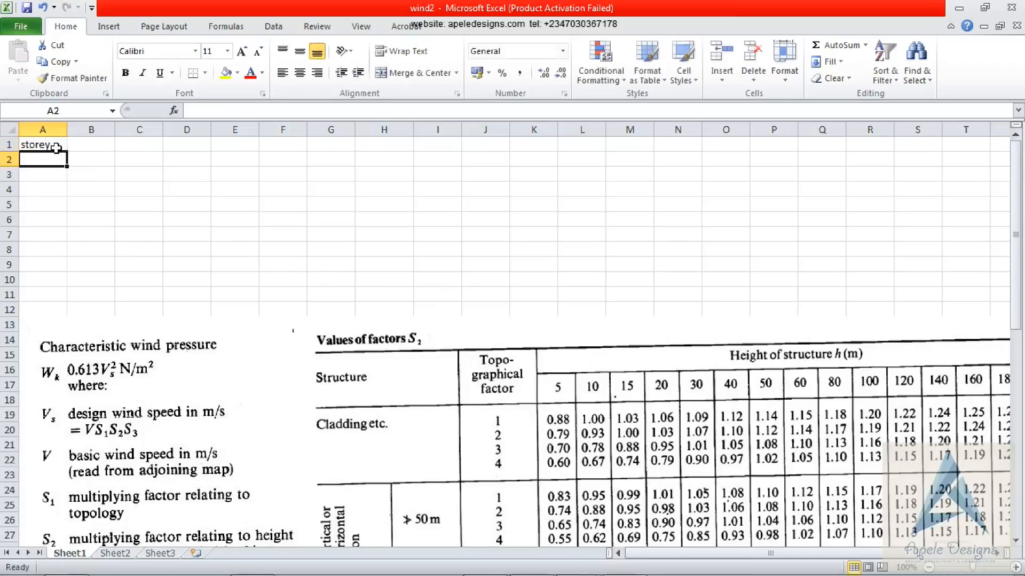
text(1)
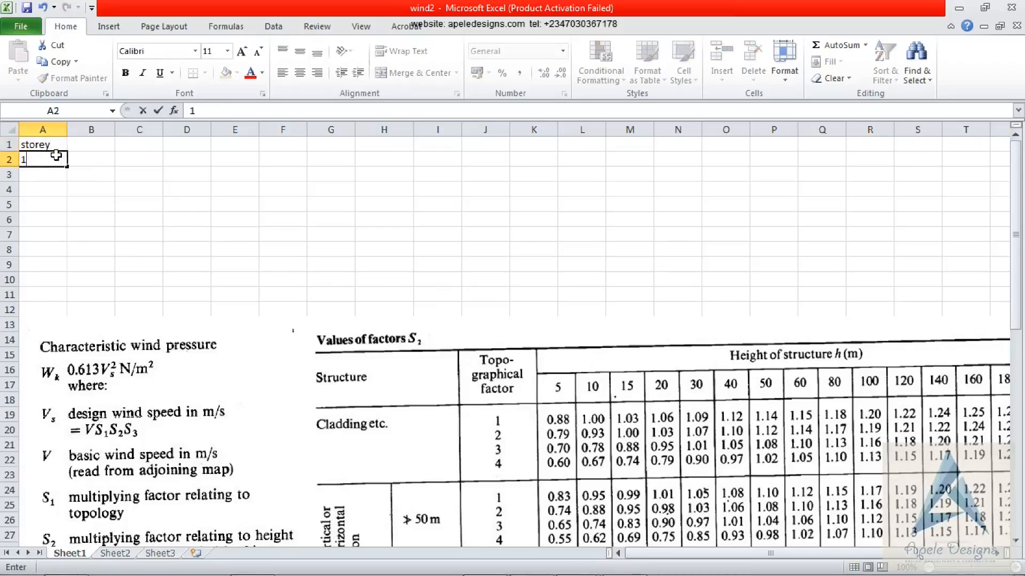
Number the remaining storeys 2 to 7 by entering =A2+1 in A3 and filling the formula down to A8
click(40, 176)
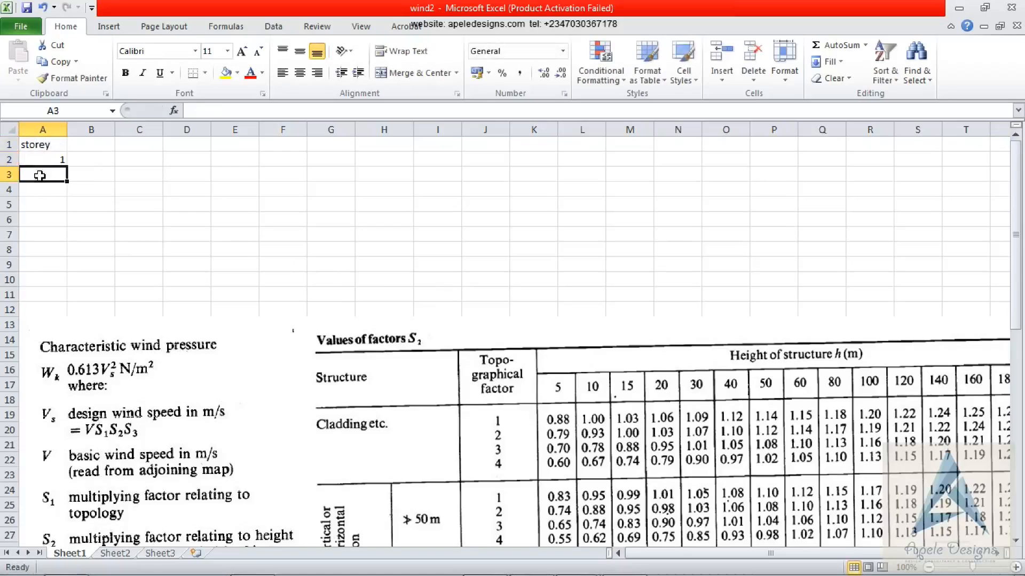
text(=a)
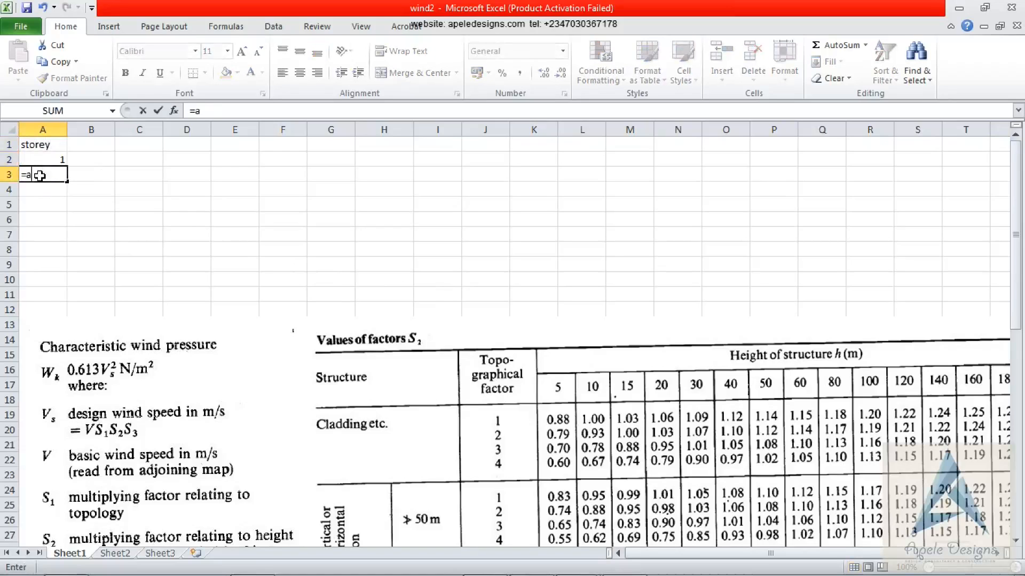
text(2+1)
key(Return)
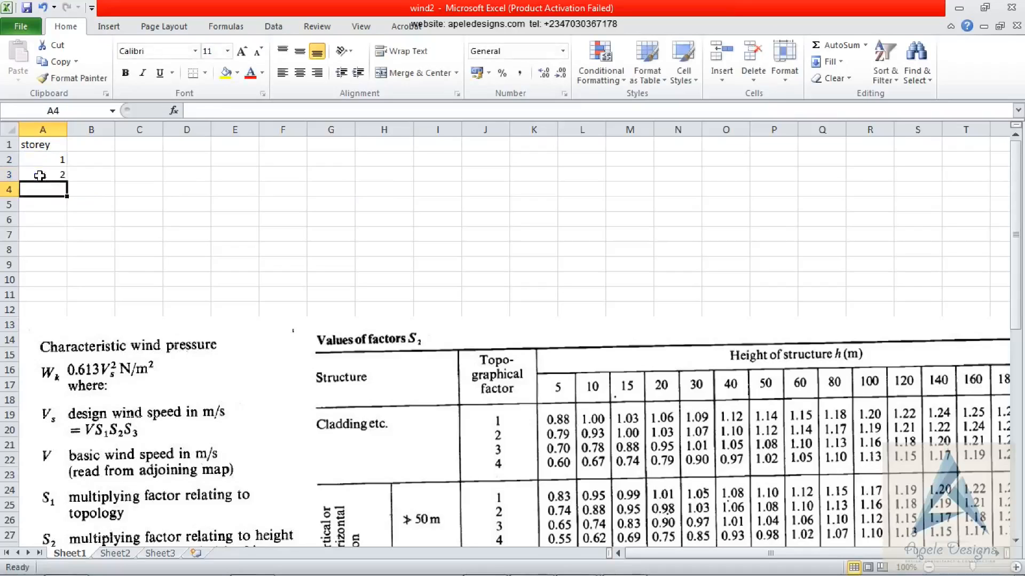
click(40, 176)
drag(66, 182, 71, 253)
Enter the heading "height" in B1 and the first storey's height of 3 in B2
click(106, 146)
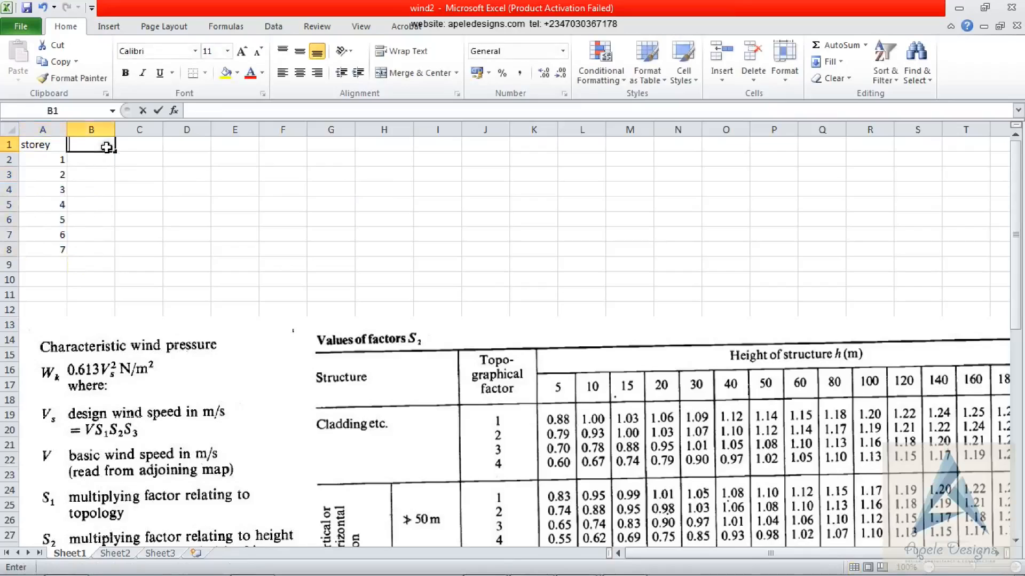
text(height)
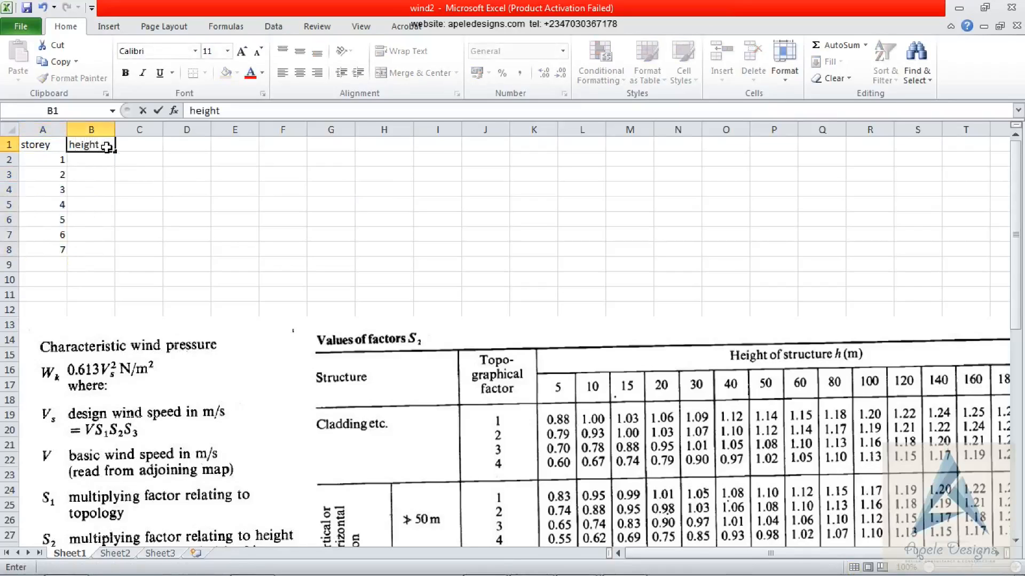
click(104, 160)
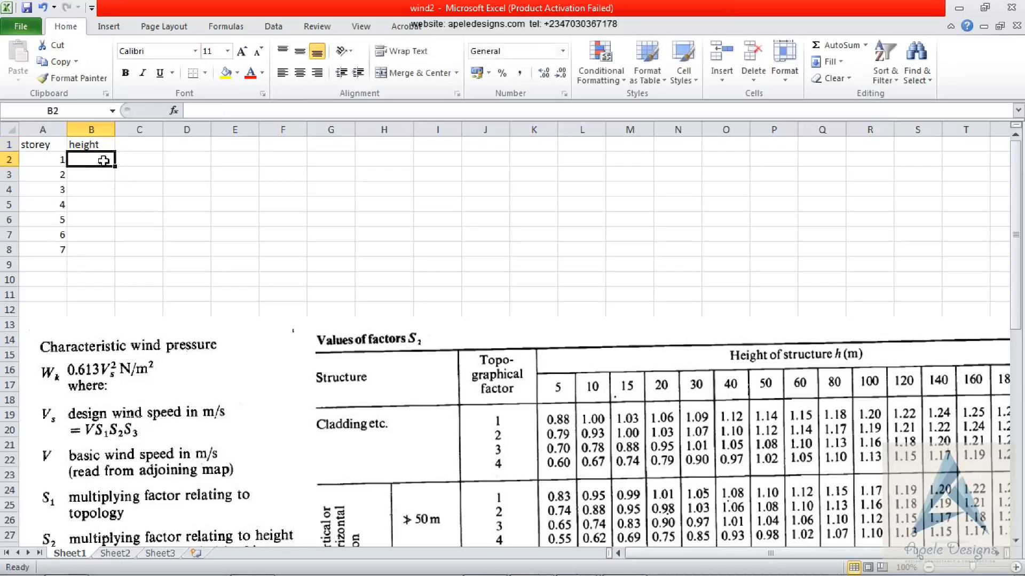
text(3)
key(Return)
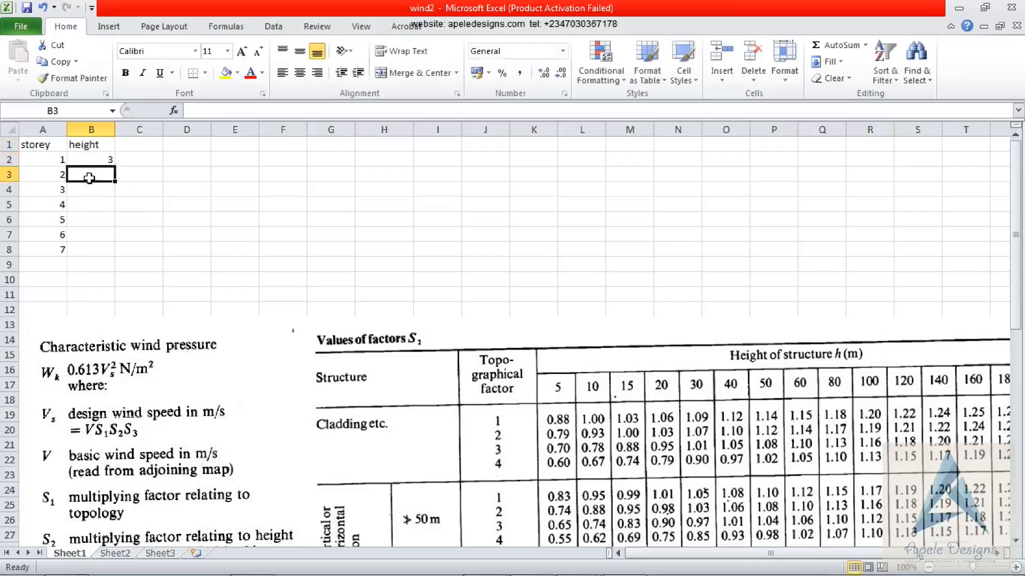
Calculate the remaining storey heights by entering =B2+3 in B3 and filling the formula down to B8
text(=b2)
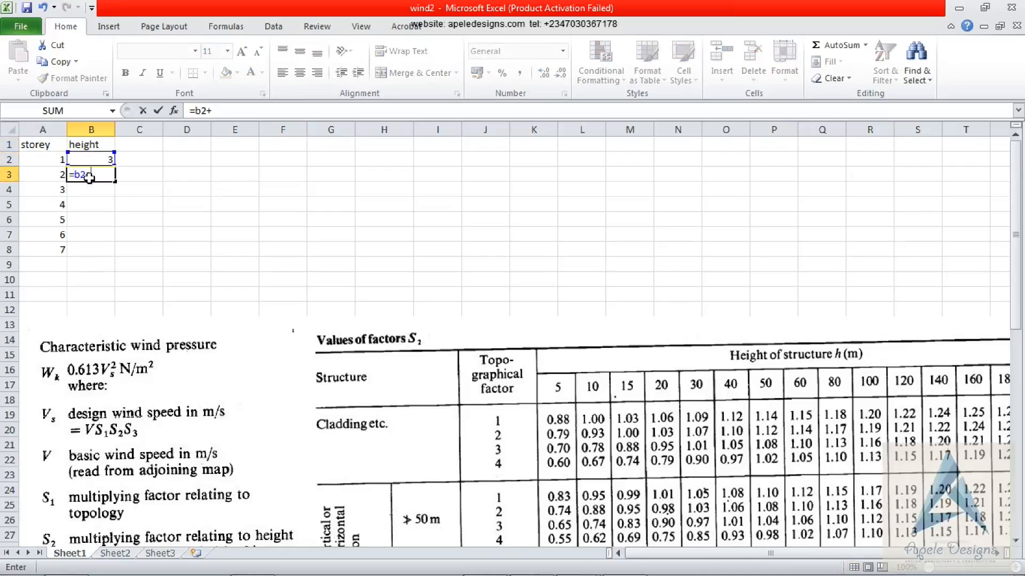
text(+3)
key(Return)
click(106, 176)
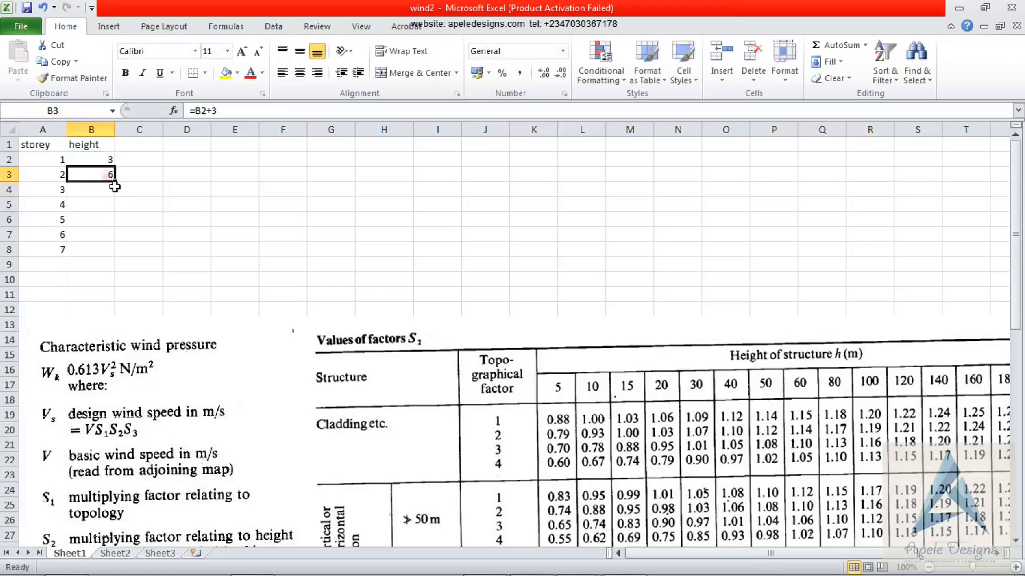
drag(115, 181, 115, 262)
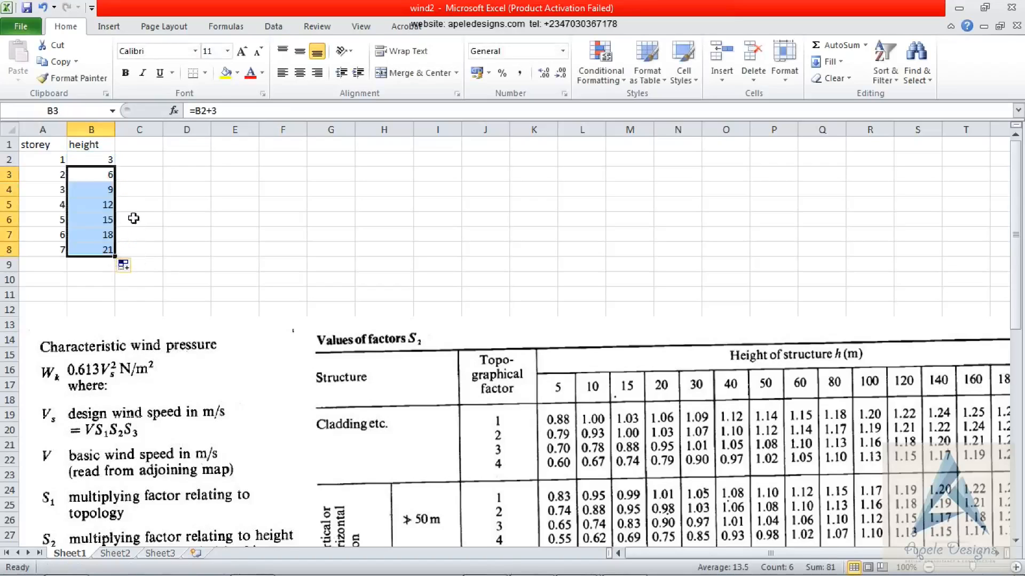
Add the basic wind speed column with heading "v" in C1 and the value 36 filled from C2 down to C8
click(143, 144)
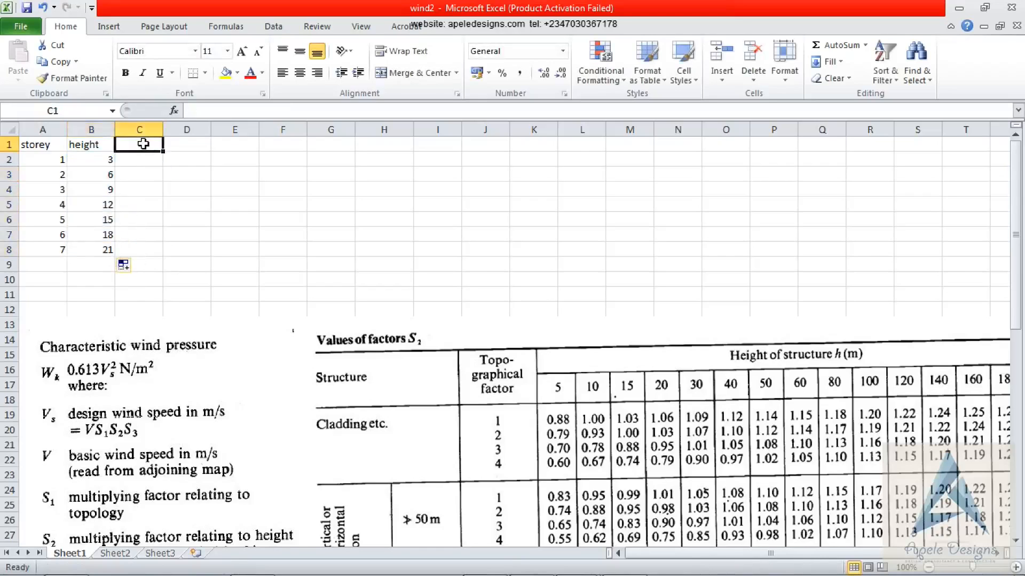
text(v)
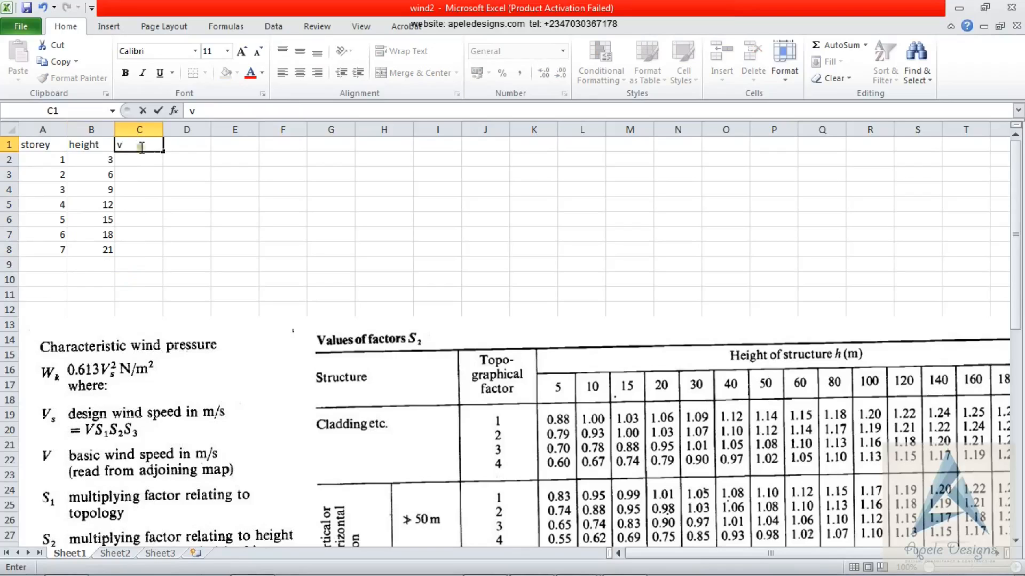
click(151, 159)
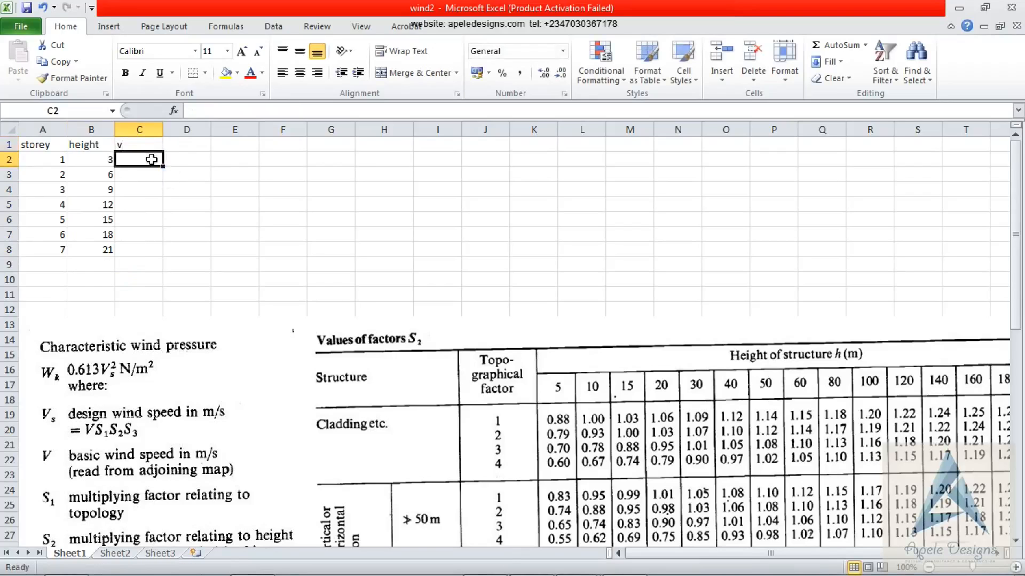
text(36)
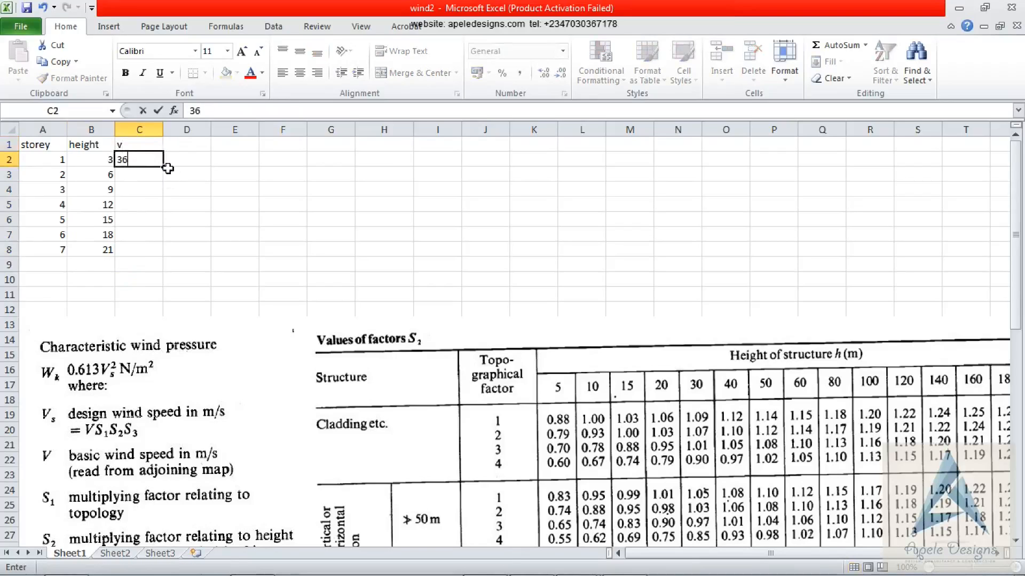
click(161, 164)
drag(161, 166, 161, 255)
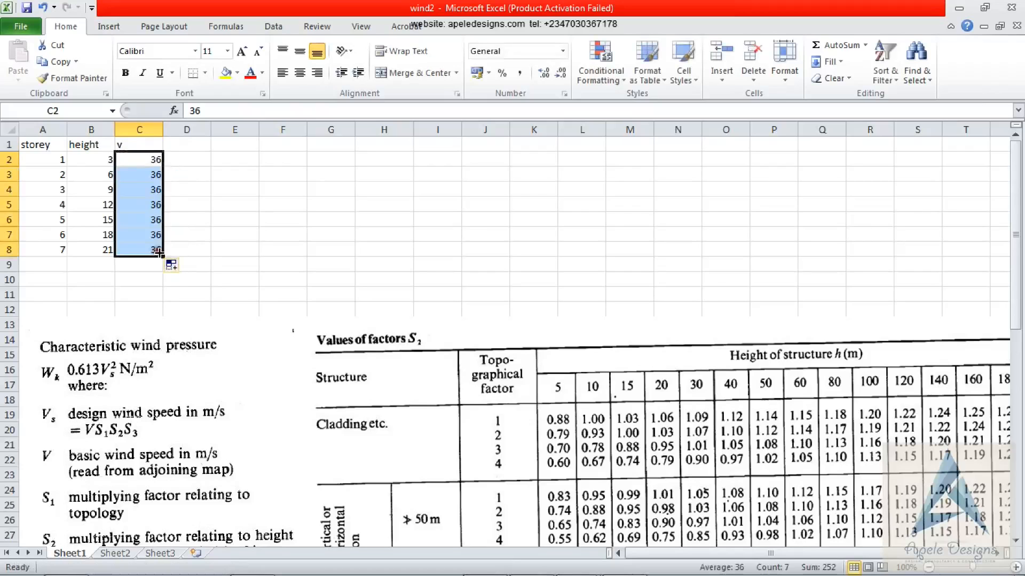
Add the topology factor column with heading "s1" in D1 and the value 1 filled from D2 down to D8
click(188, 146)
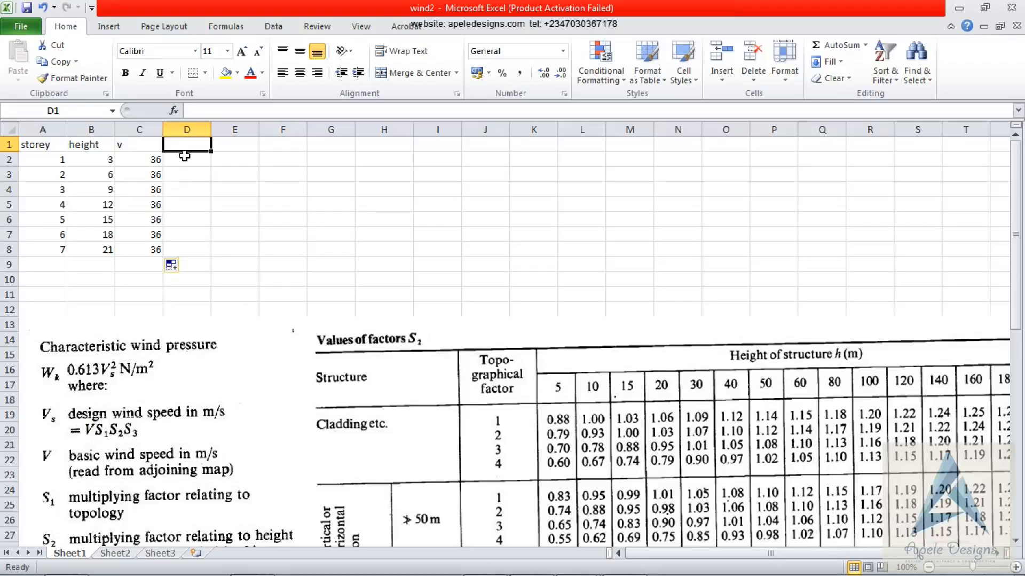
text(s1)
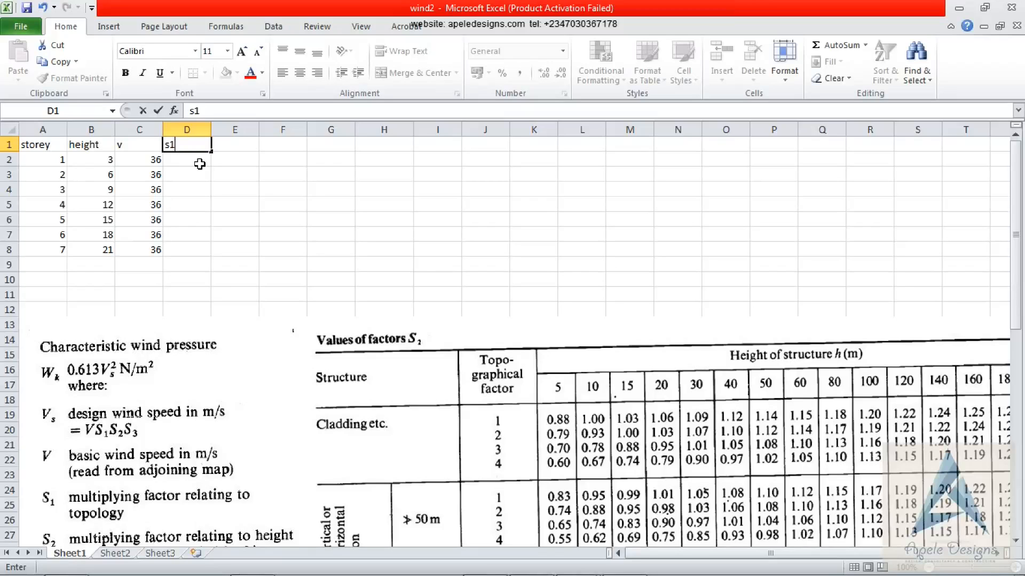
click(205, 159)
text(1)
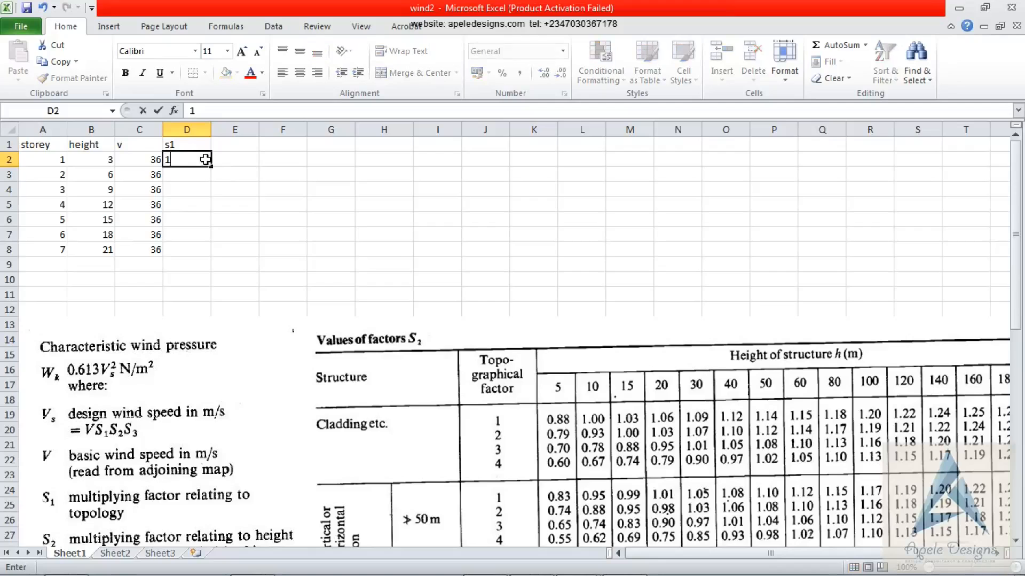
drag(211, 166, 207, 257)
Enter the heading "s2" in E1 and check the S2 factor table against the plan's overall dimensions in the AutoCAD drawing
click(237, 145)
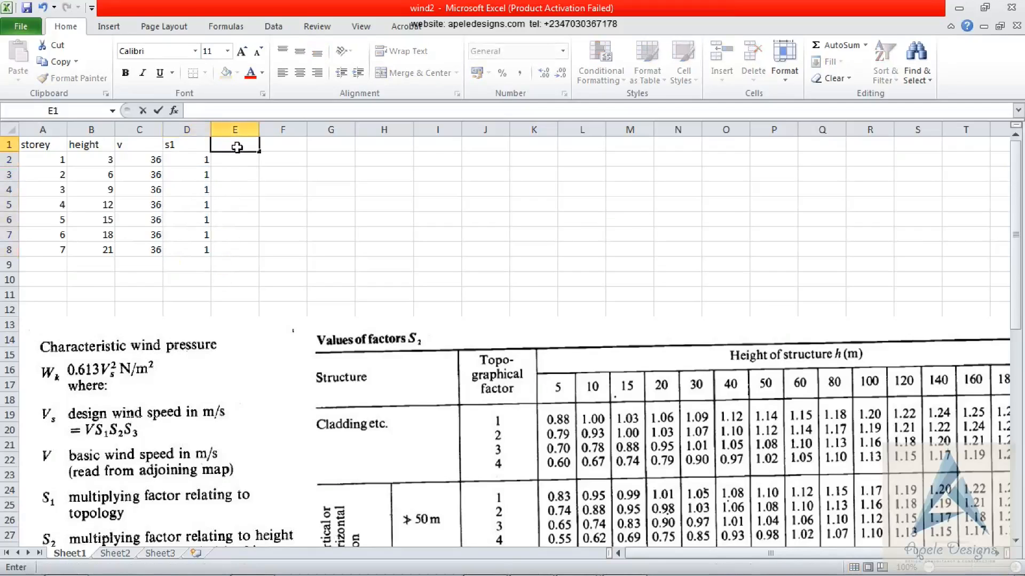
text(s2)
scroll(362, 284, down, 1)
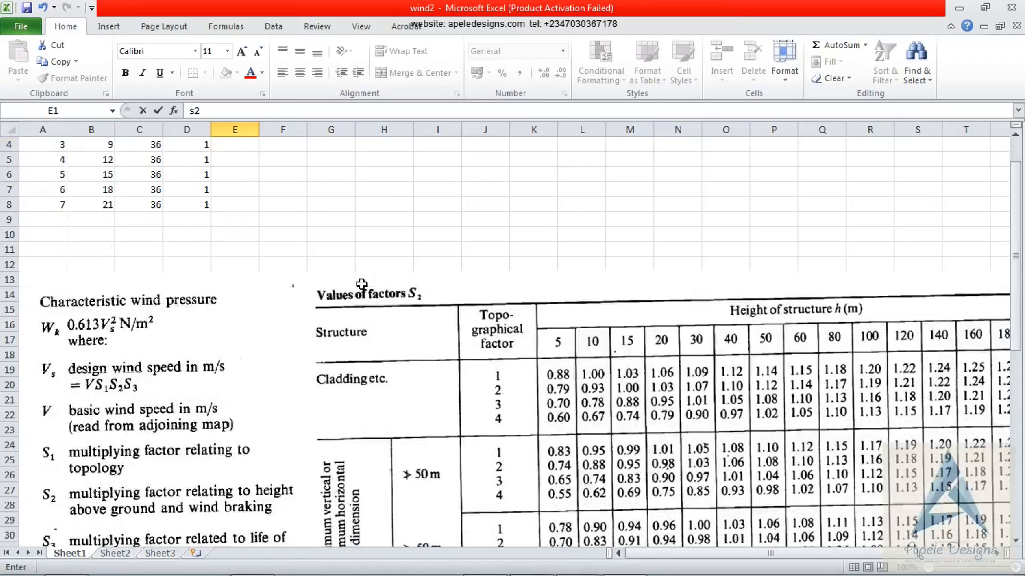
scroll(362, 284, down, 1)
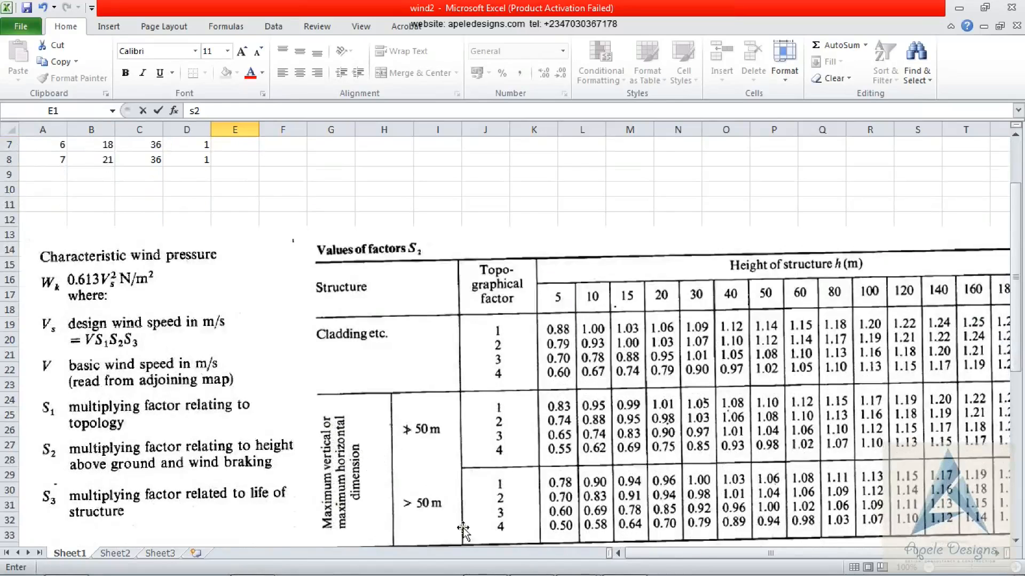
click(502, 565)
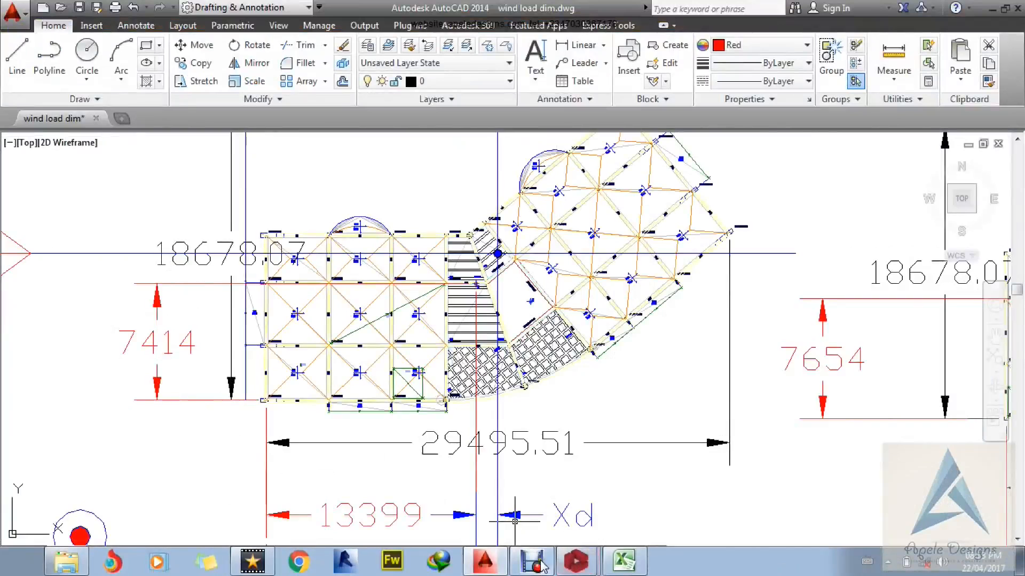
click(623, 561)
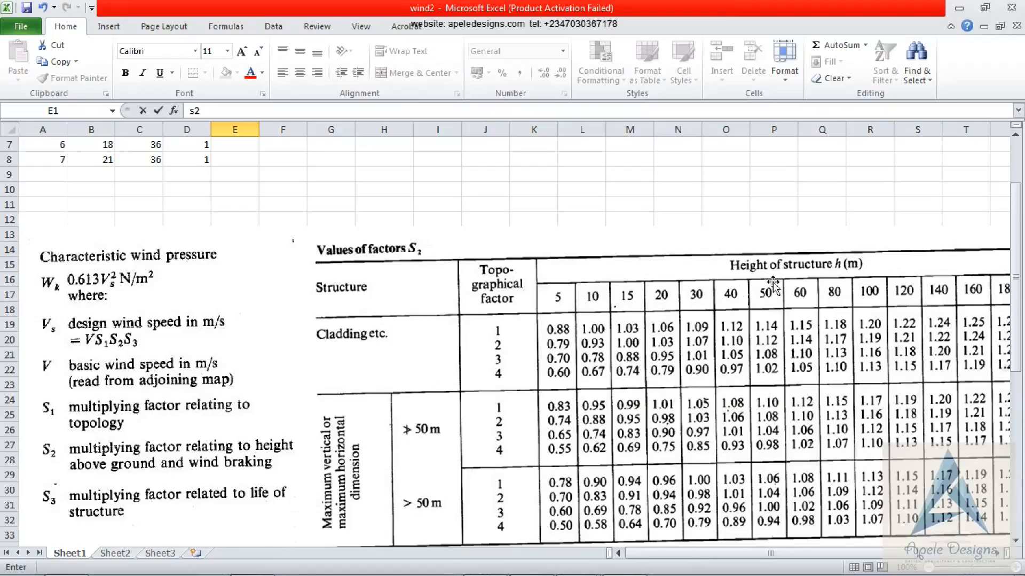
scroll(537, 333, up, 2)
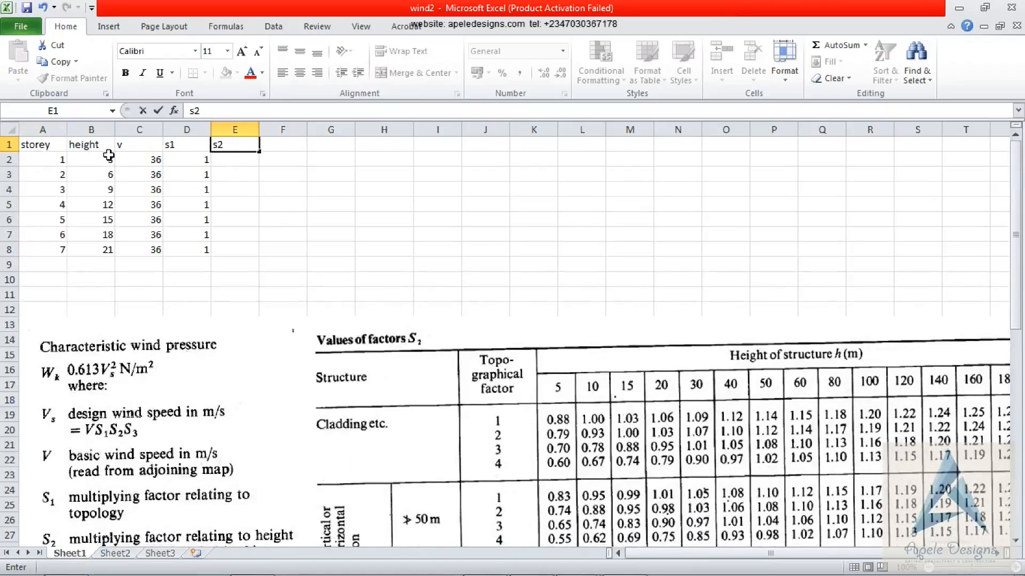
Enter the s2 factors for storeys 1 to 4 in E2 to E5: 0.83, 0.95, 0.95 and 0.95
click(230, 157)
text(0)
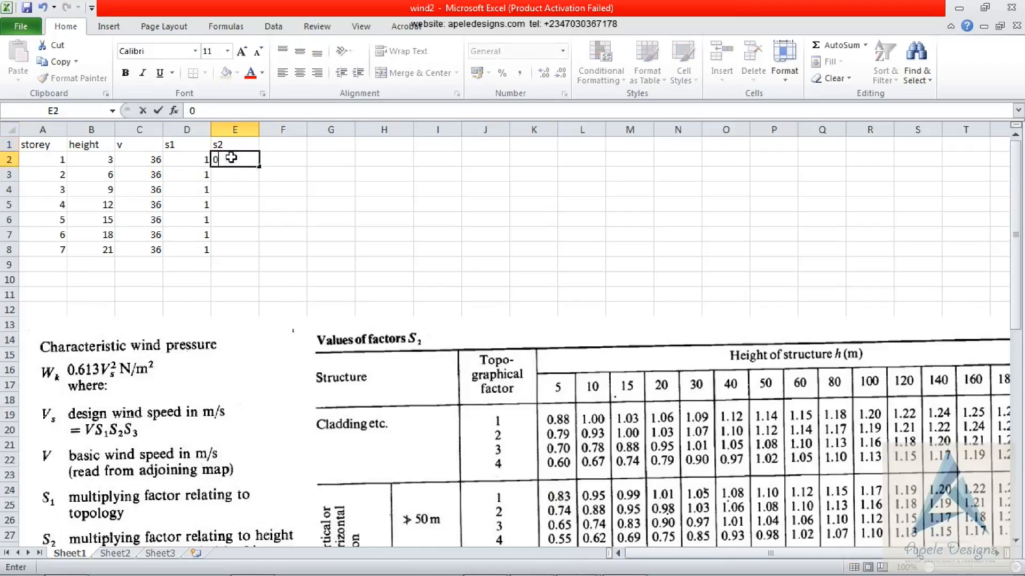
text(.83)
click(238, 174)
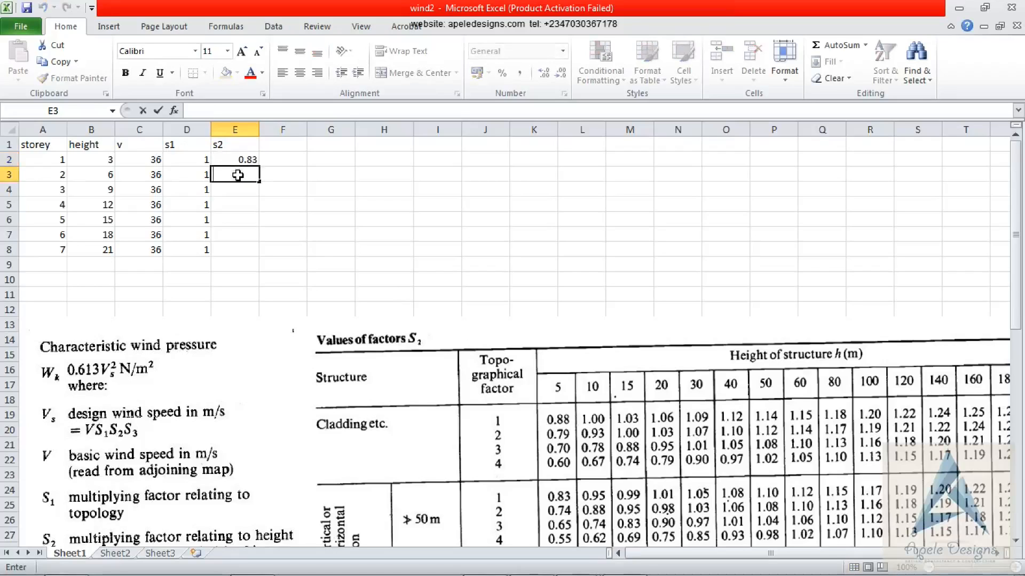
text(0.95)
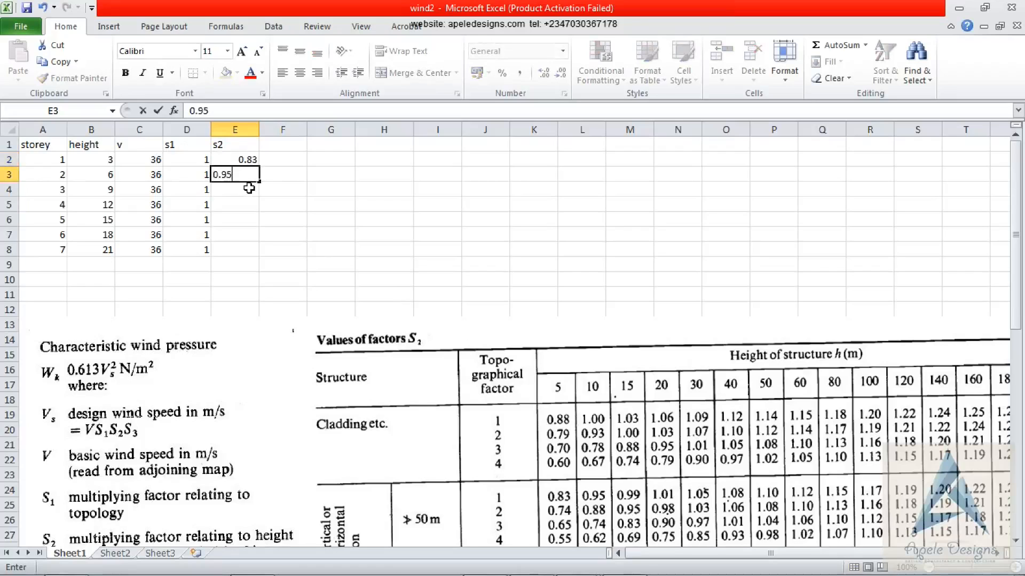
click(249, 187)
text(0.9)
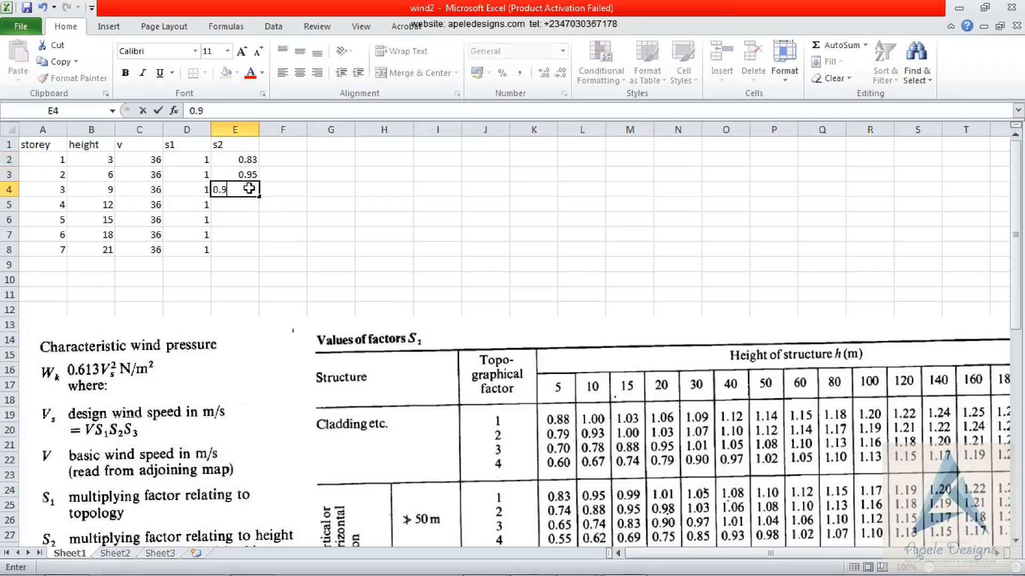
text(5)
click(239, 203)
text(0.95)
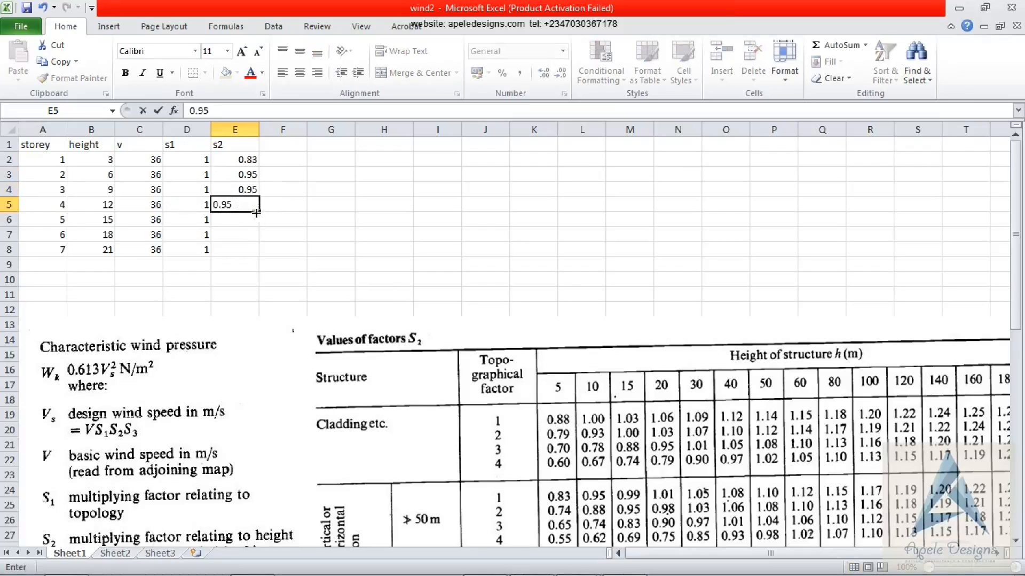
Enter the s2 factors for storeys 5 to 7 in E6 to E8: 0.99, 1.01 and 1.05
click(252, 219)
text(0.99)
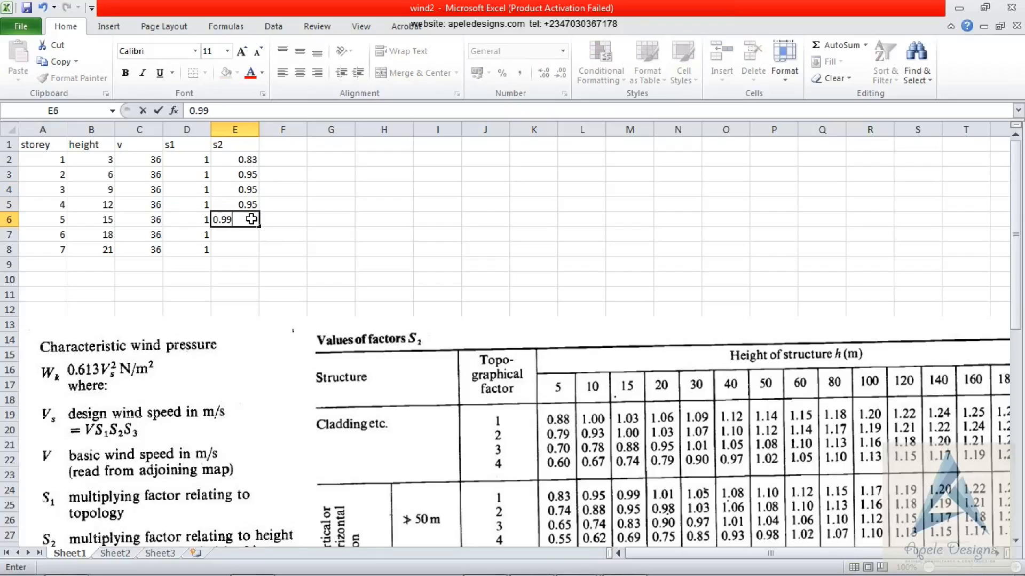
click(250, 233)
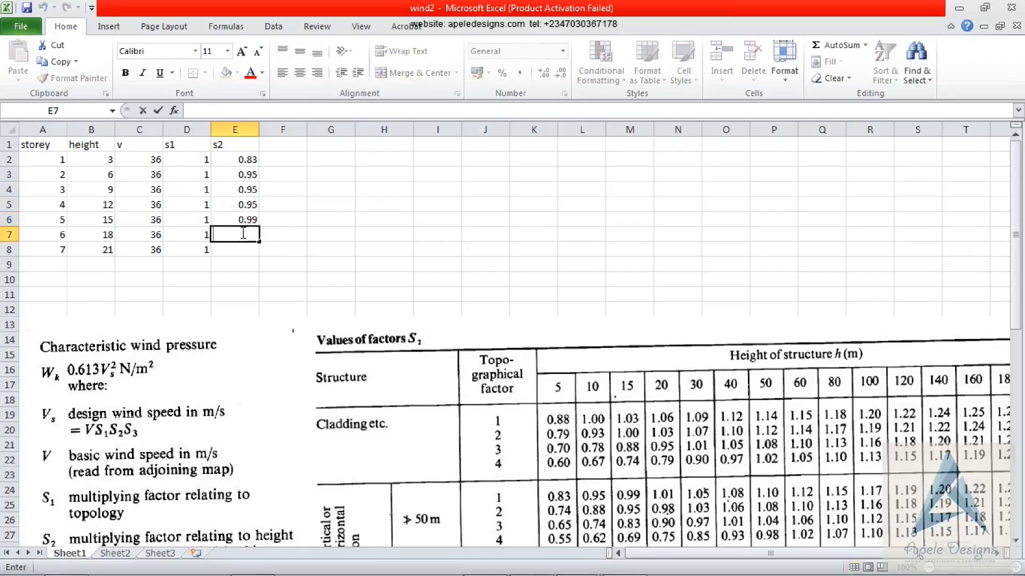
text(1.01)
click(239, 252)
text(1)
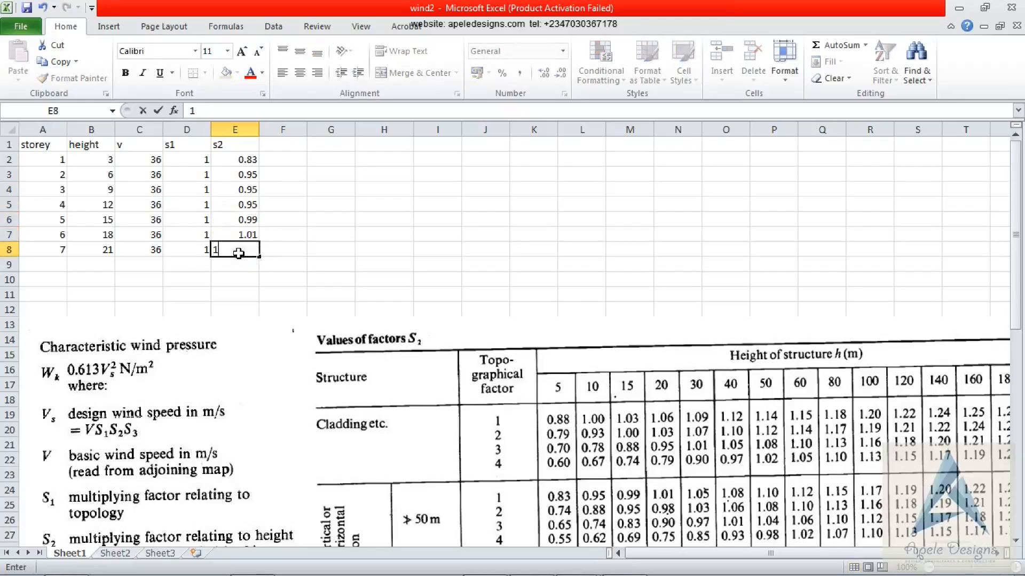
text(.05)
Add the building life factor column with heading "s3" in F1 and the value 1 filled from F2 down to F8
click(280, 143)
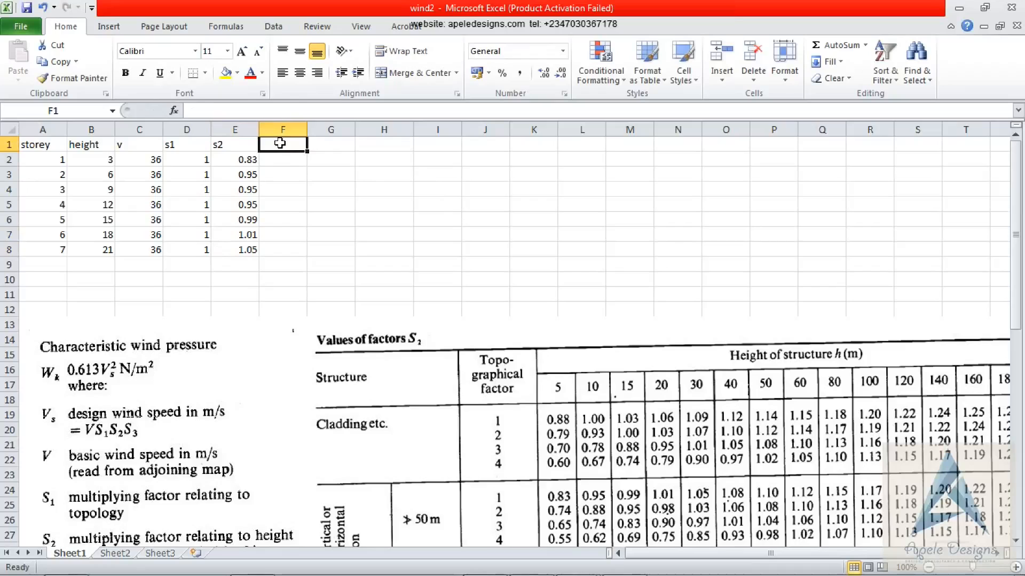
text(s3)
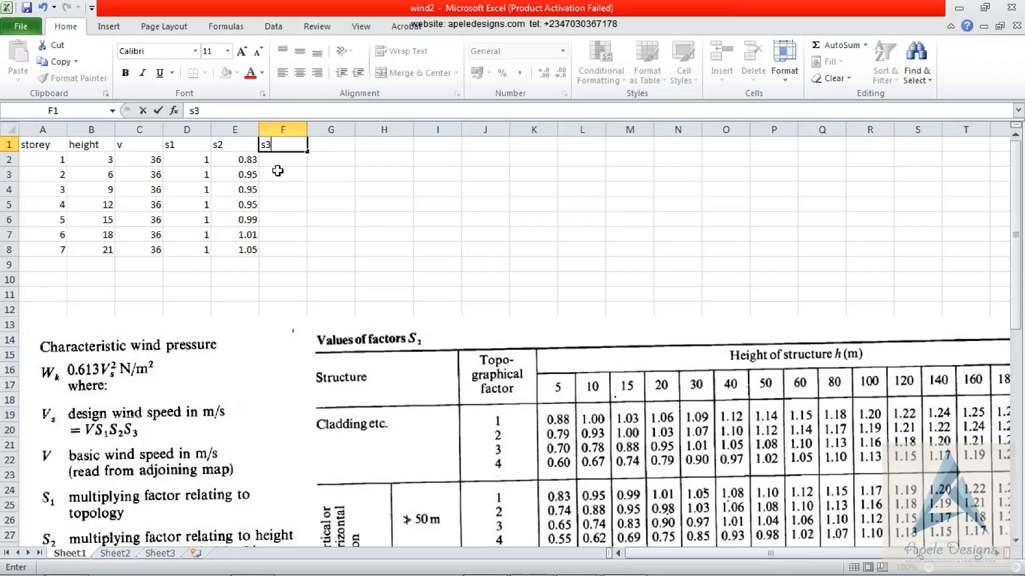
click(280, 160)
text(1)
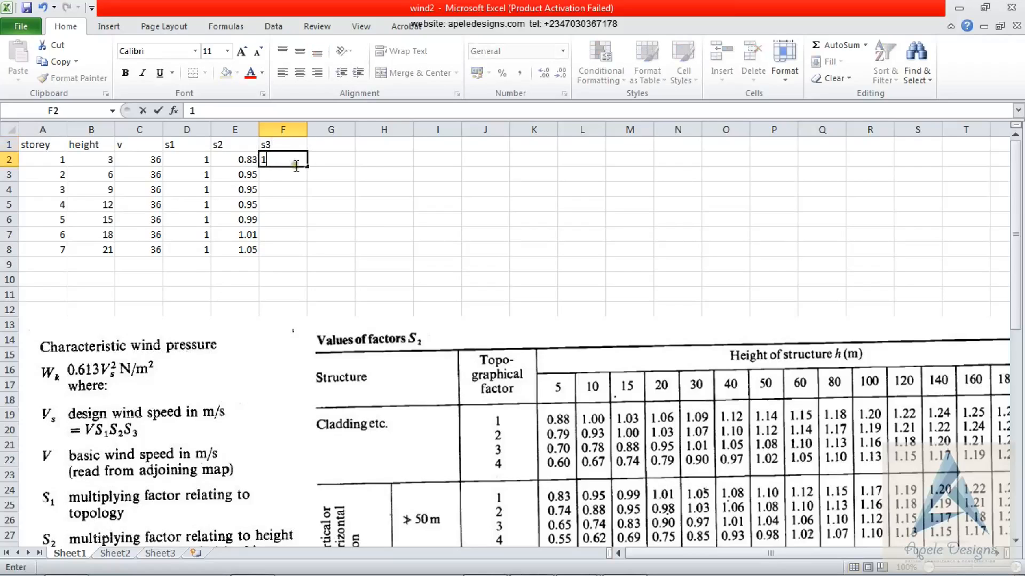
drag(306, 169, 307, 257)
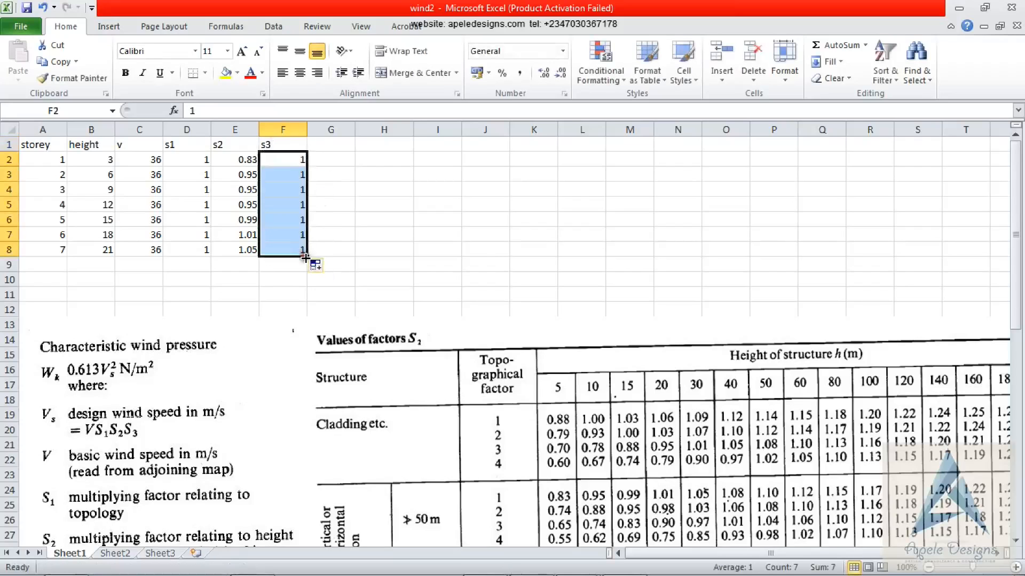
Enter the heading "vs" in G1 for the design wind speed column
click(334, 145)
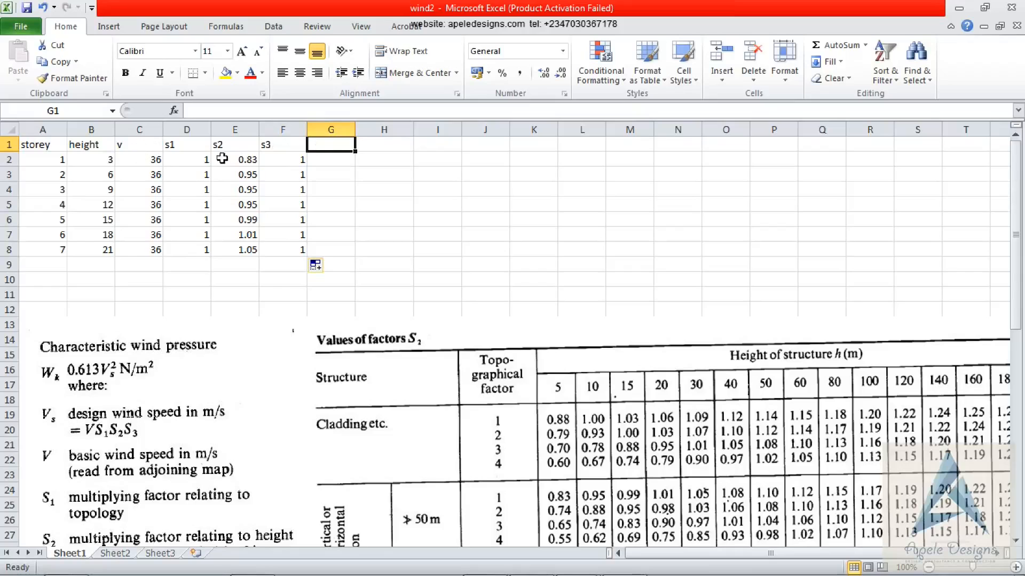
double_click(331, 145)
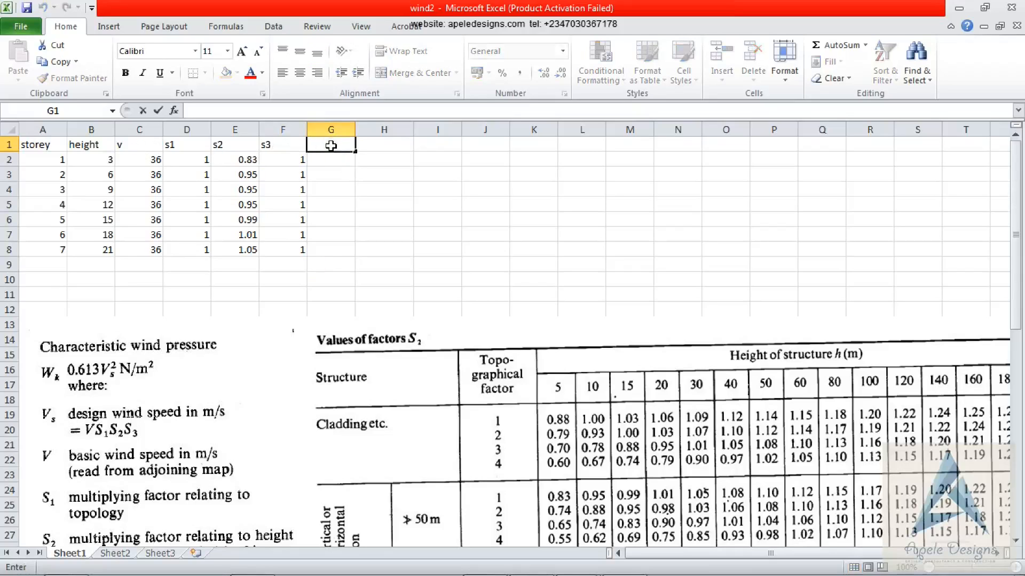
text(vs)
Calculate the storey 1 design wind speed in G2 with the formula =(C2*D2*E2*F2)
click(316, 161)
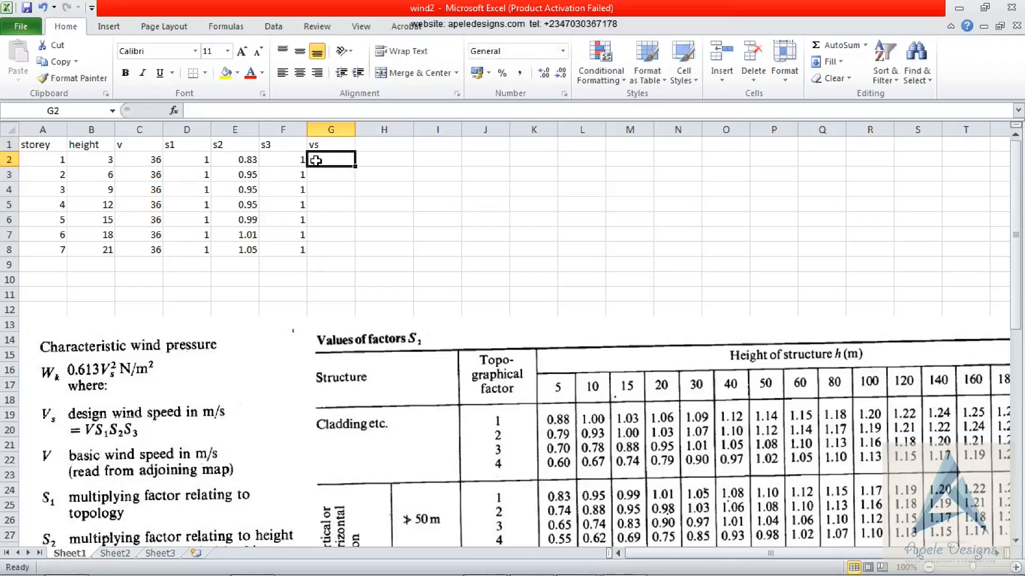
text(=)
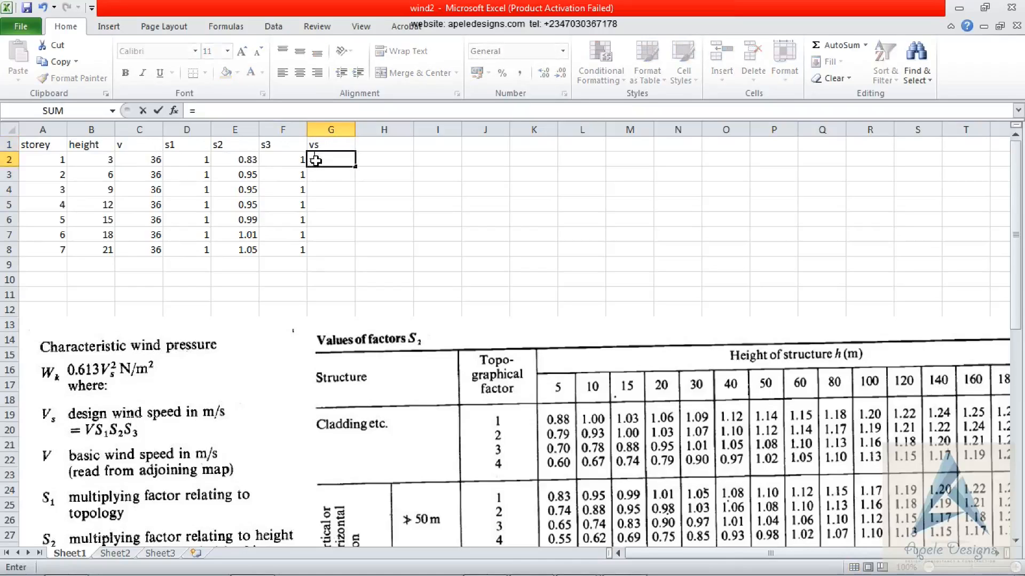
text(()
click(152, 159)
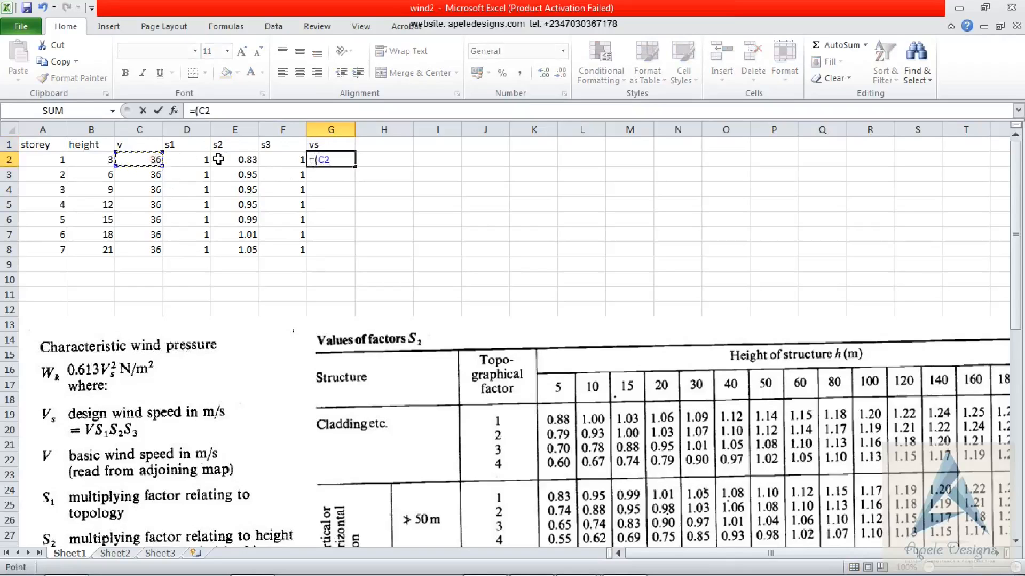
text(*)
click(195, 159)
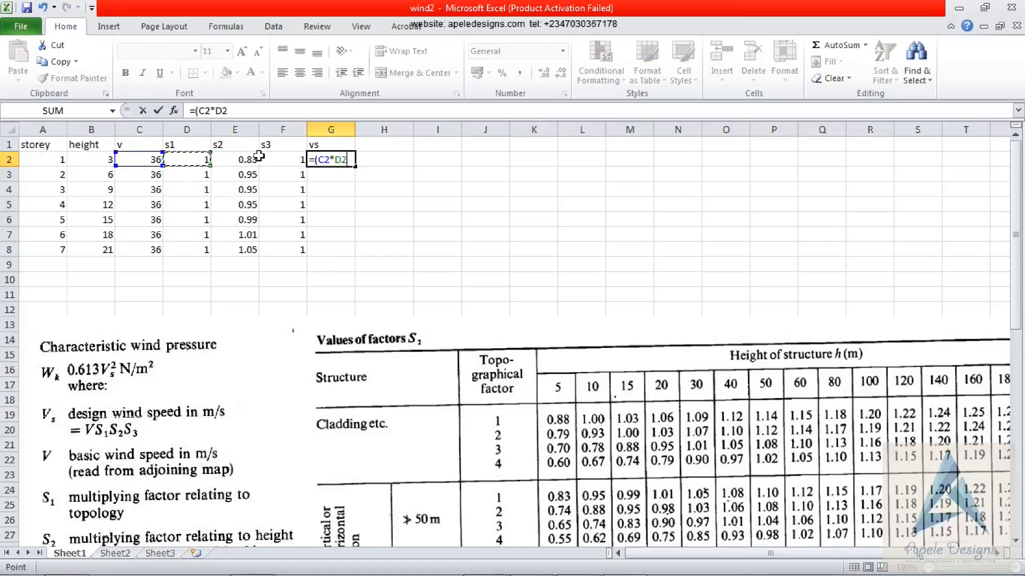
text(*)
click(254, 160)
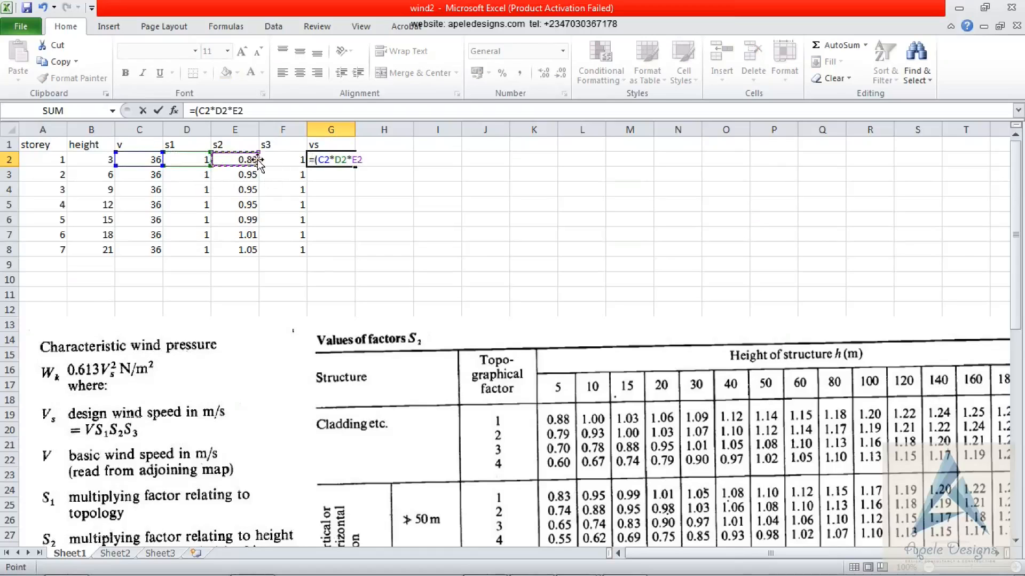
scroll(239, 286, down, 1)
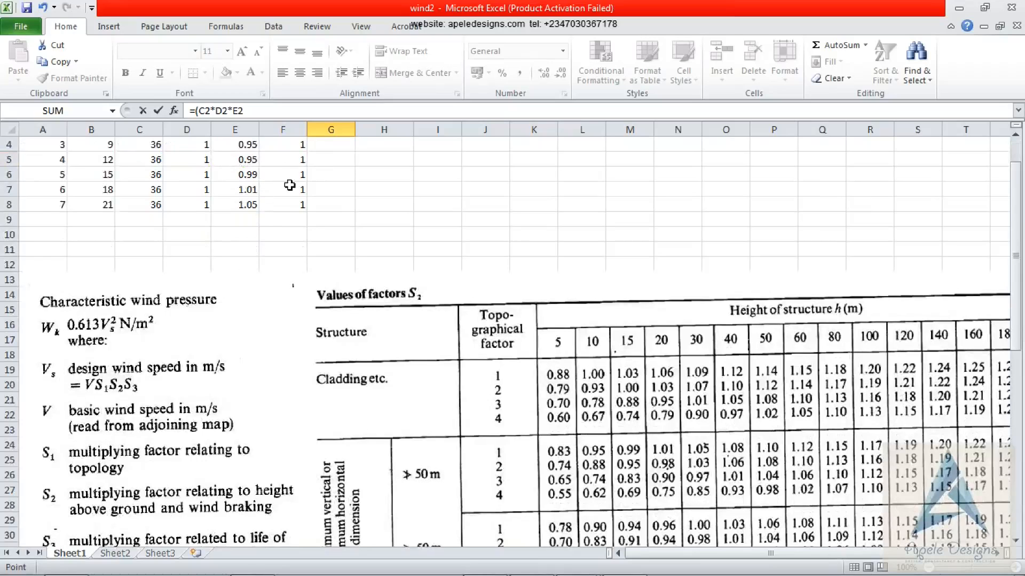
scroll(290, 185, up, 1)
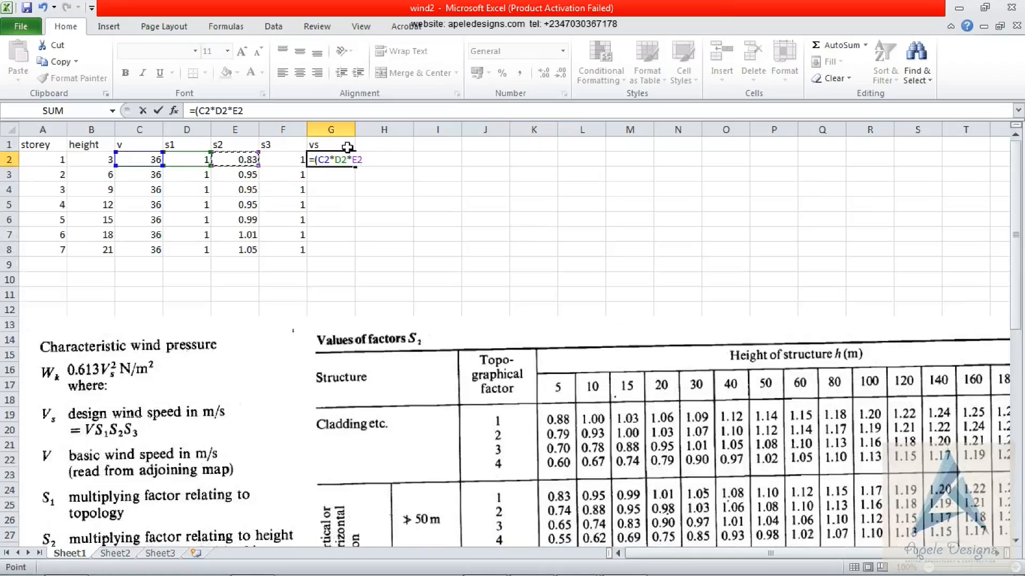
text(*)
scroll(284, 249, down, 1)
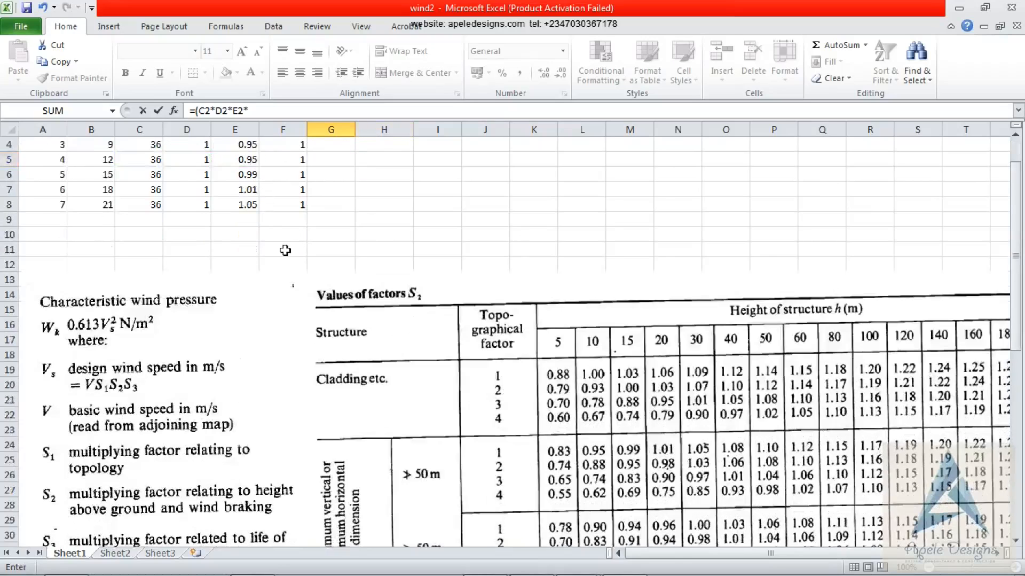
scroll(254, 272, down, 1)
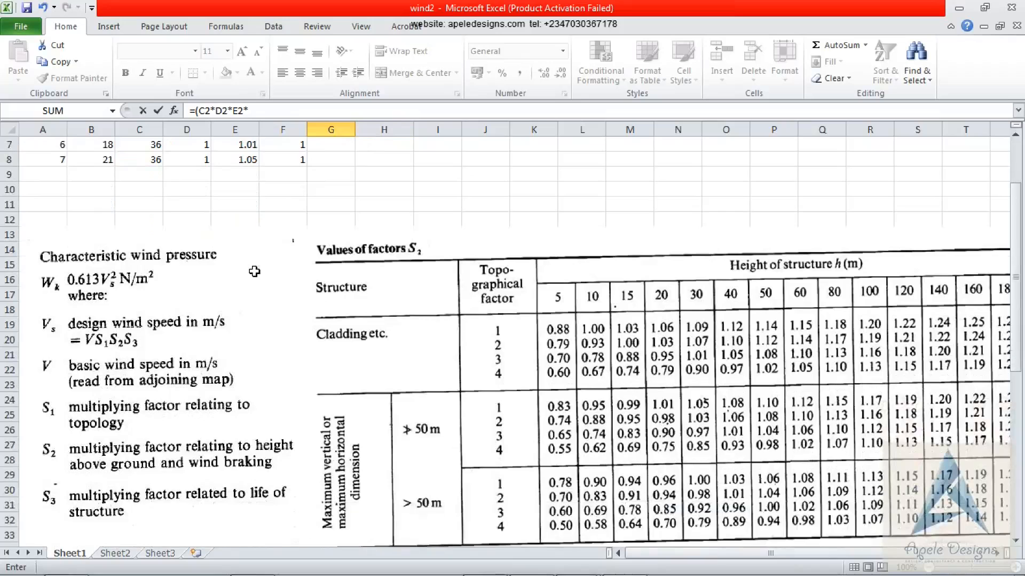
scroll(311, 428, up, 2)
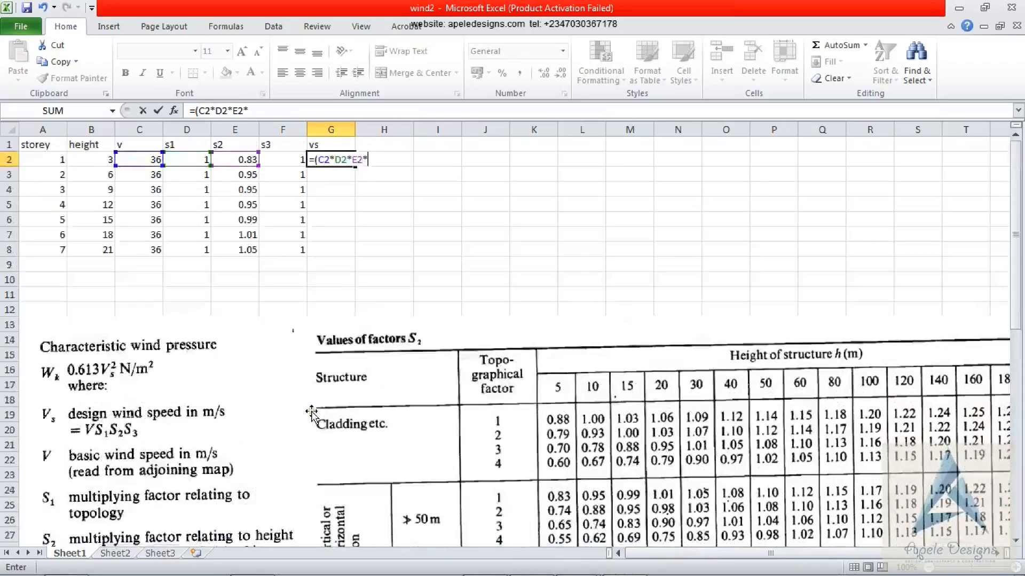
click(288, 159)
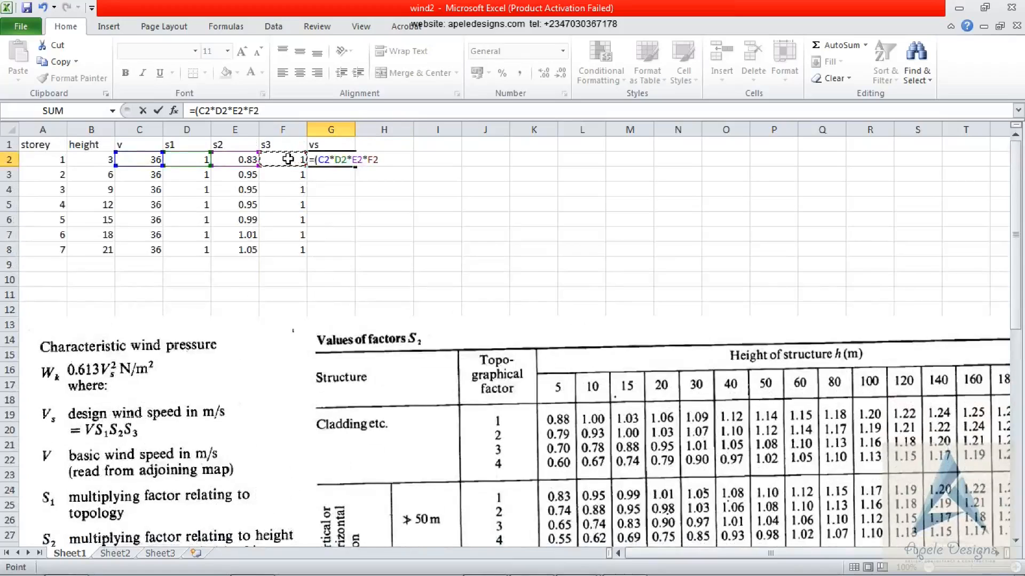
text())
key(Return)
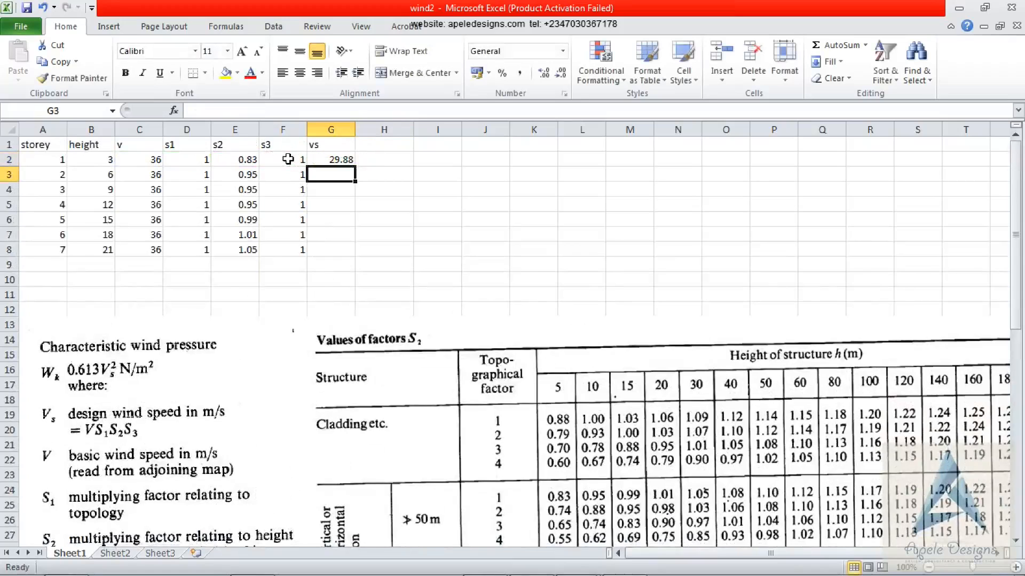
Format G2 to two decimal places and fill its wind speed formula down to G8
click(332, 159)
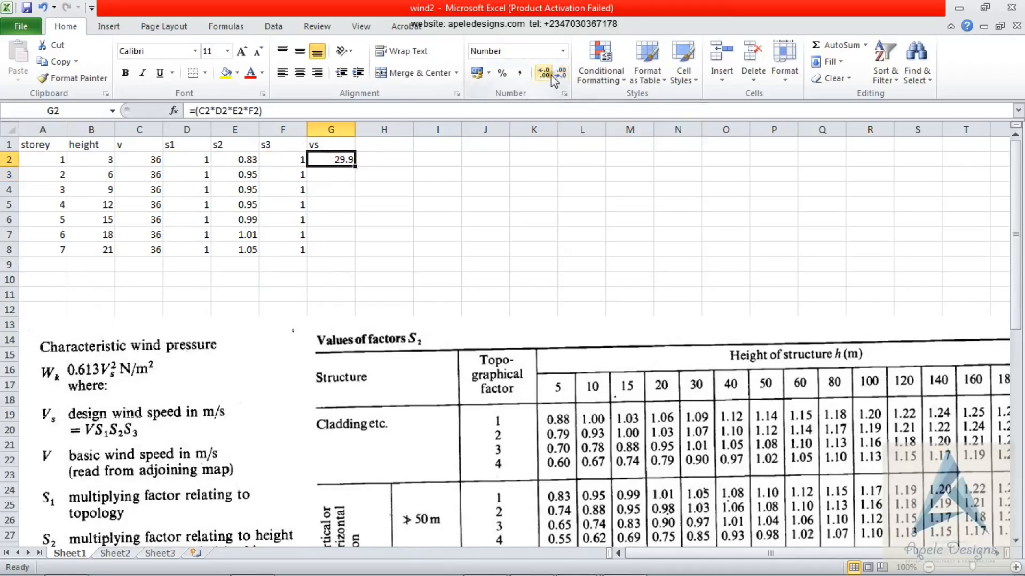
click(552, 76)
click(560, 73)
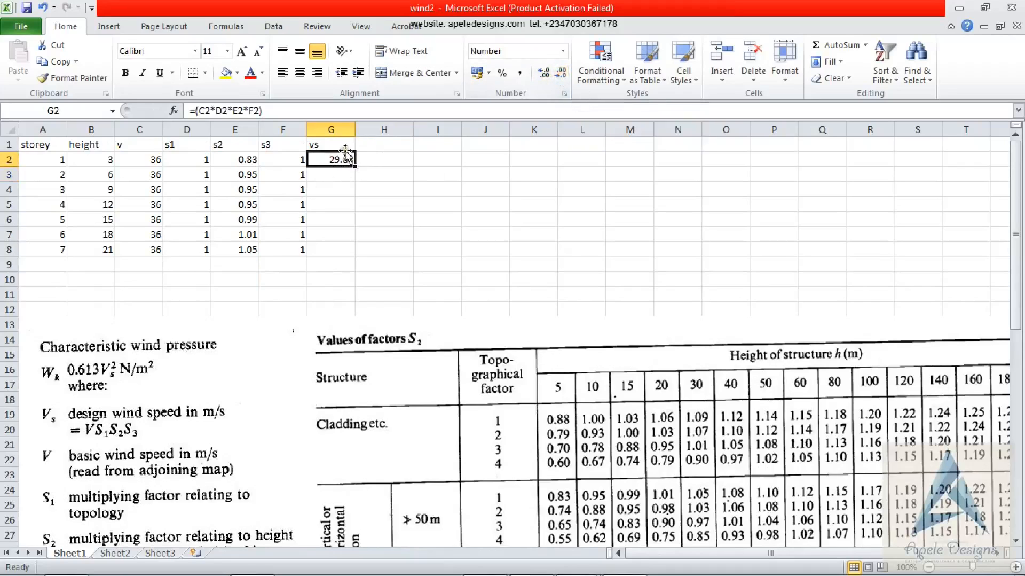
drag(353, 163, 353, 253)
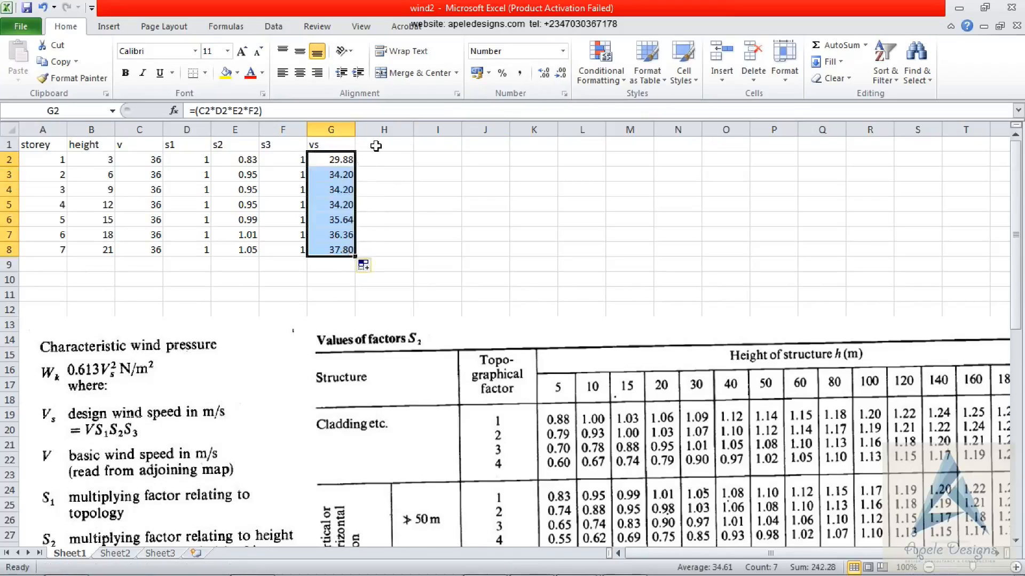
Enter the heading "wk" in H1 for the characteristic wind pressure column
click(376, 146)
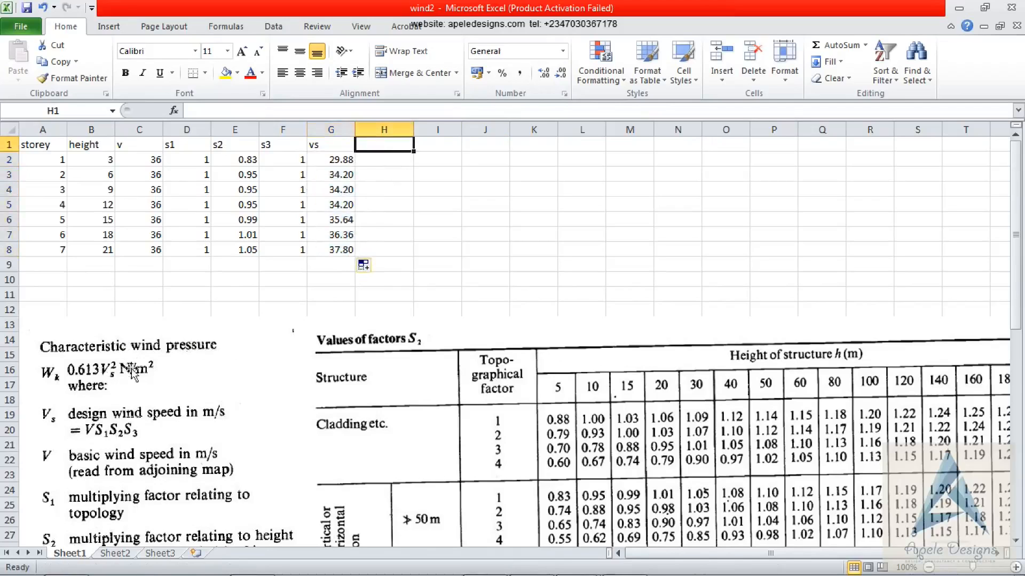
double_click(396, 146)
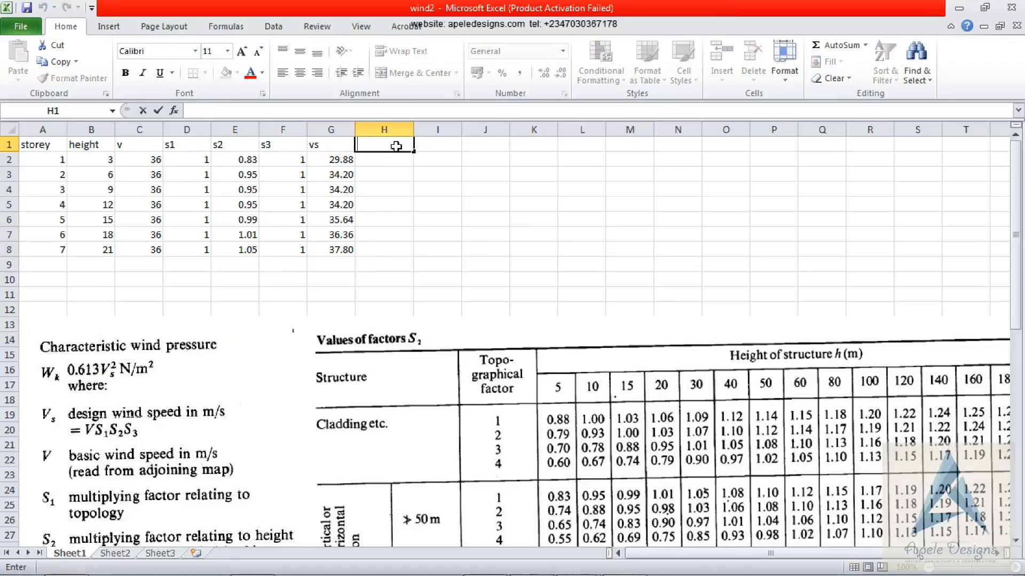
text(wk)
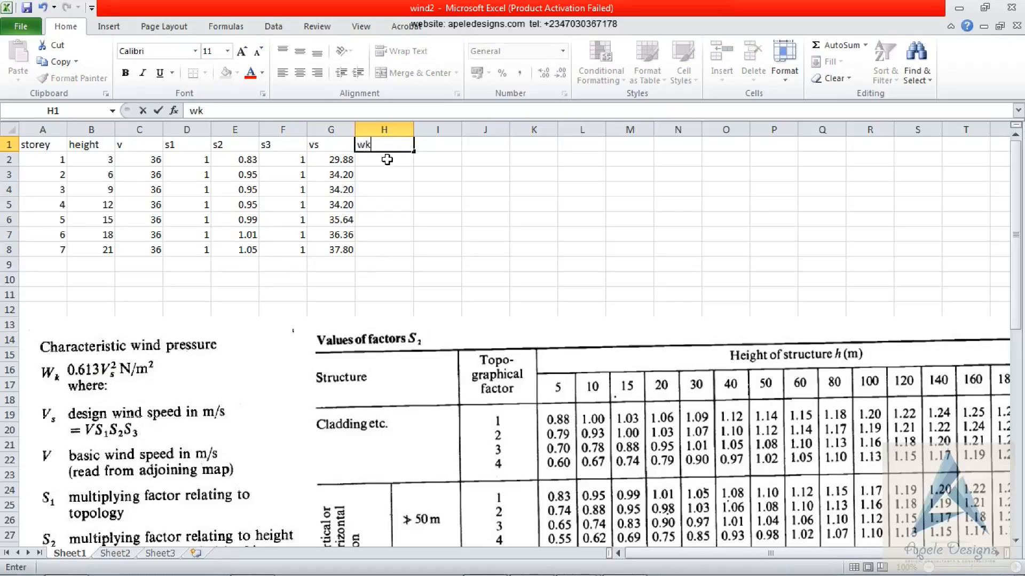
Calculate the characteristic wind pressure in H2 with =(0.613*(G2^2)) and fill the formula down to H8
click(387, 160)
text(=)
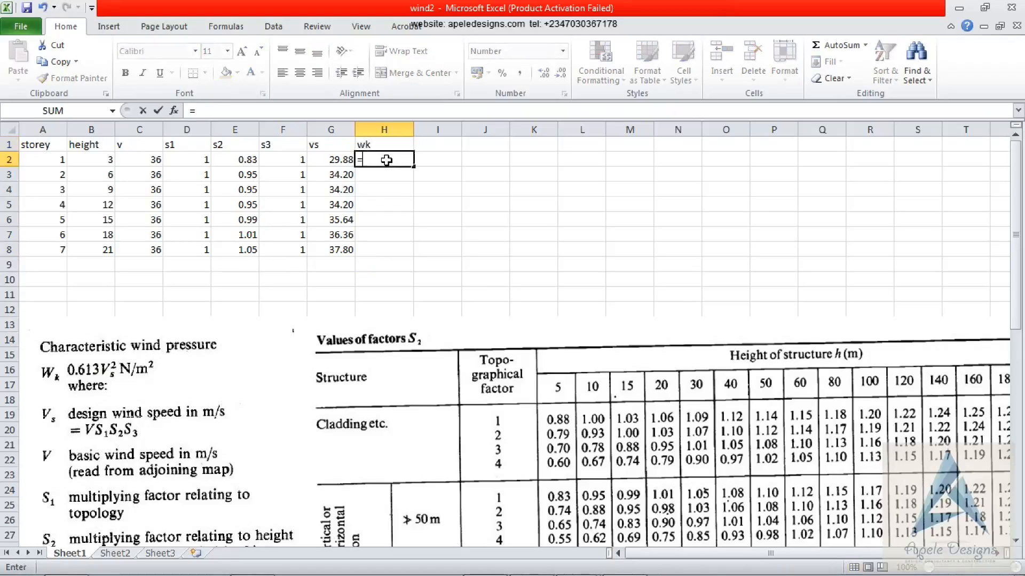
text((0.613*()
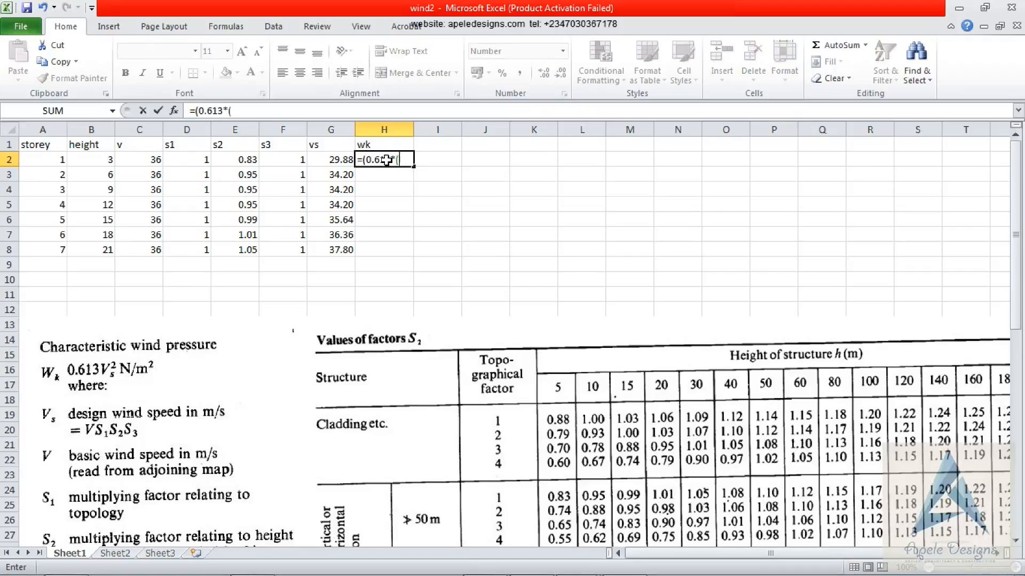
click(329, 158)
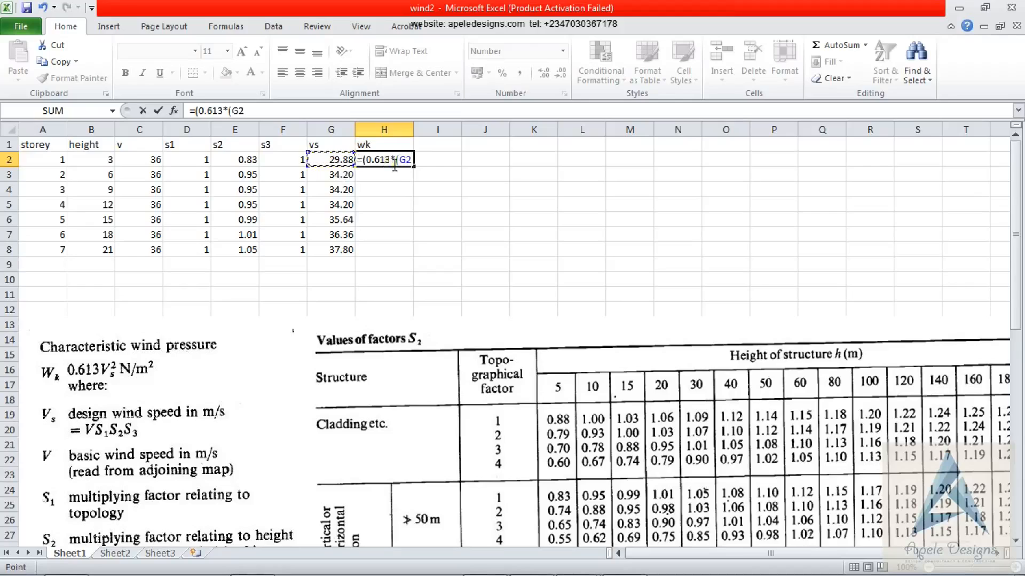
text(^")
text(2)
text())
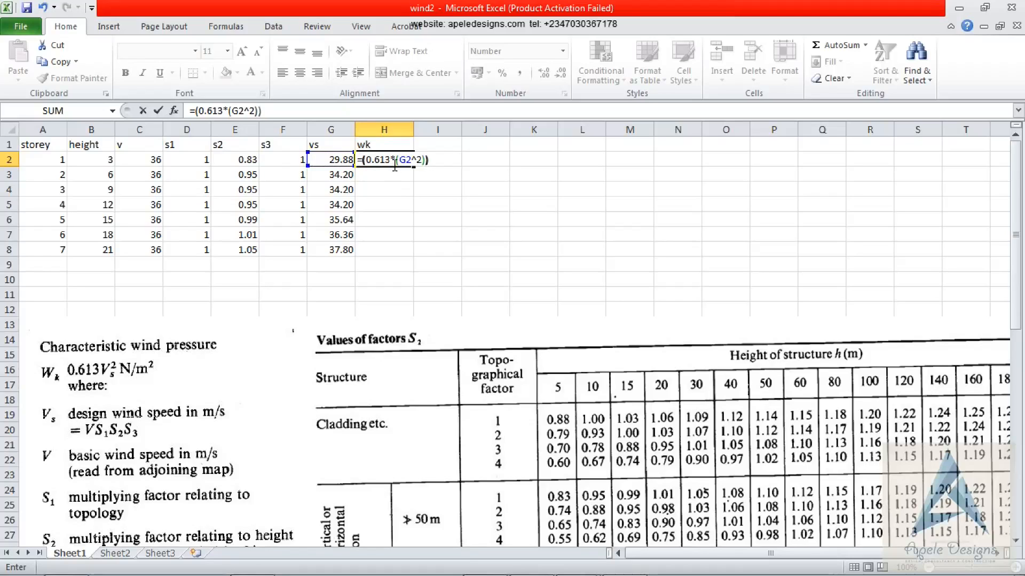
key(Return)
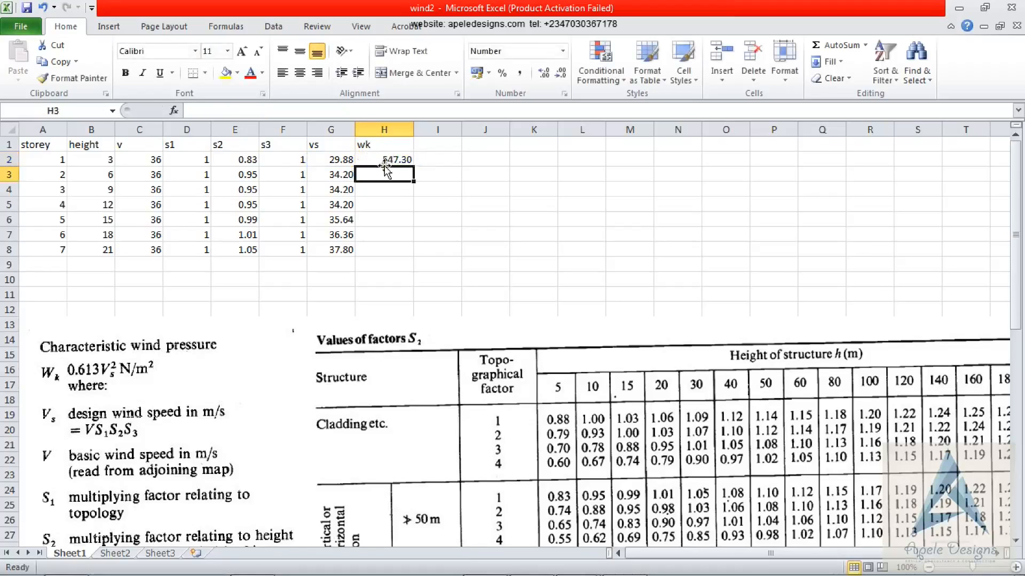
click(394, 160)
drag(414, 166, 413, 252)
Enter the heading "wk KN/m2" in I1 for the converted wind pressure column
click(431, 150)
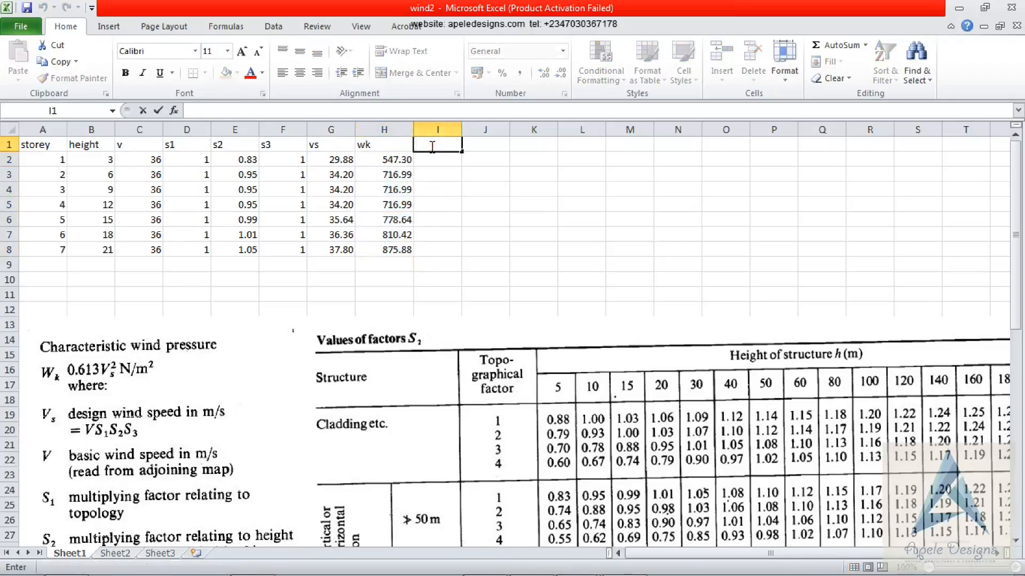
text(wk KN/m2)
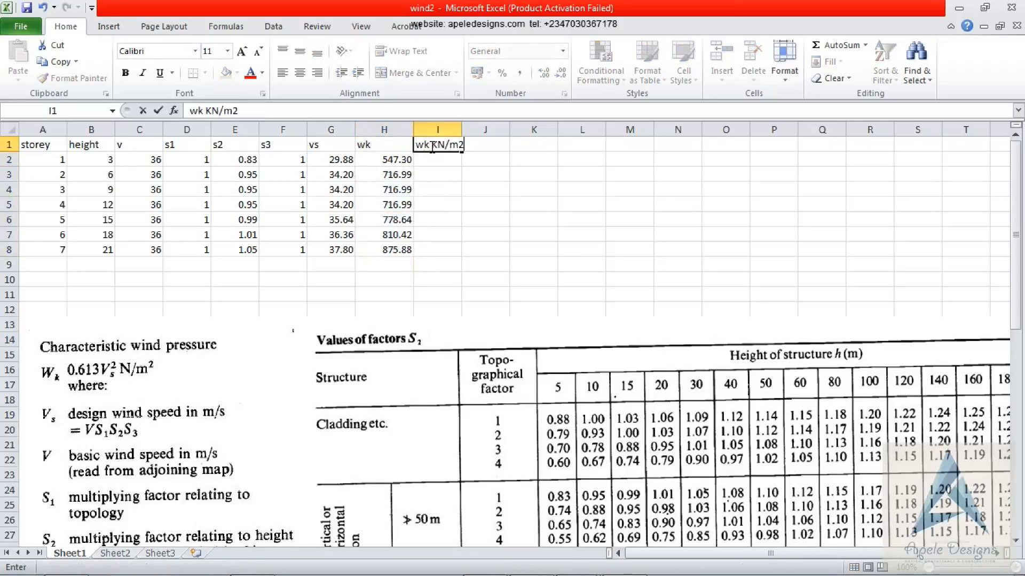
key(Return)
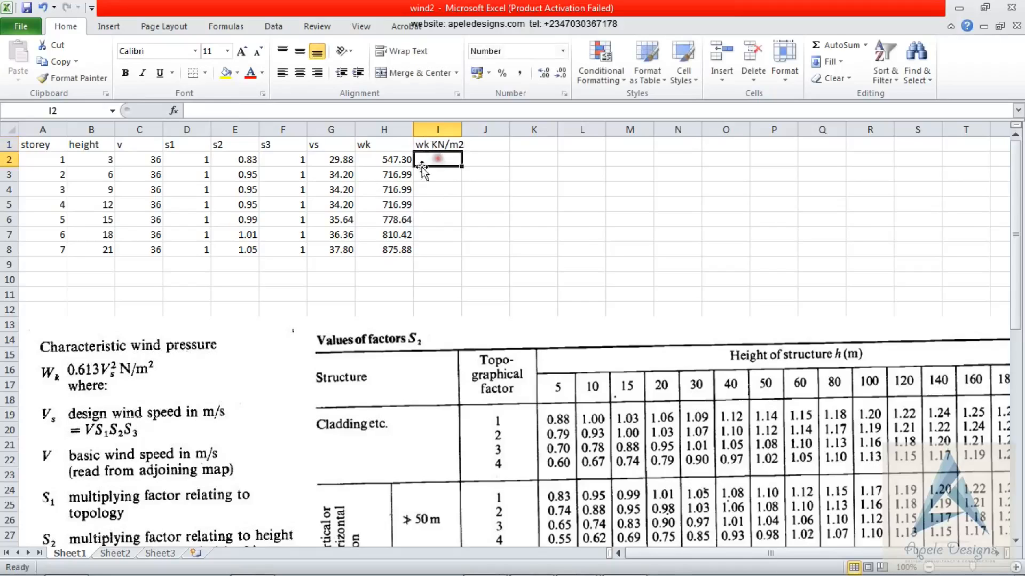
Convert the wind pressure to kN/m2 in I2 with =H2/1000 and fill the formula down to I8
click(396, 160)
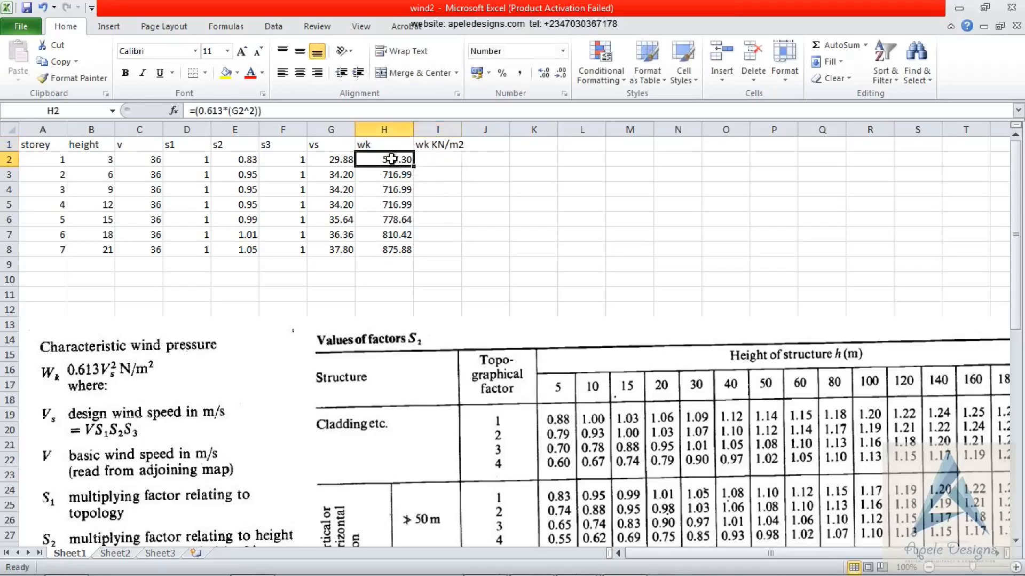
click(430, 160)
text(=)
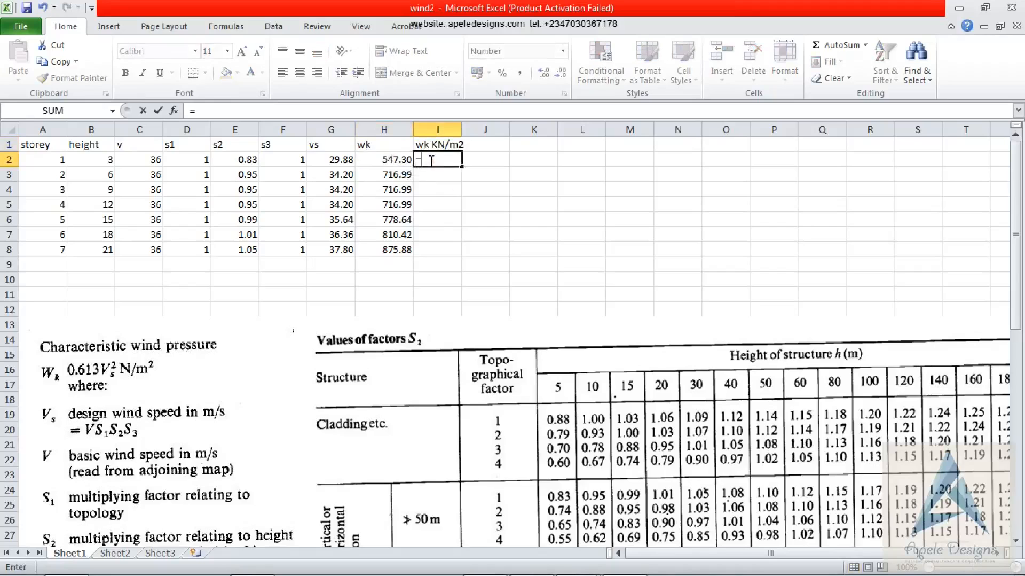
click(395, 160)
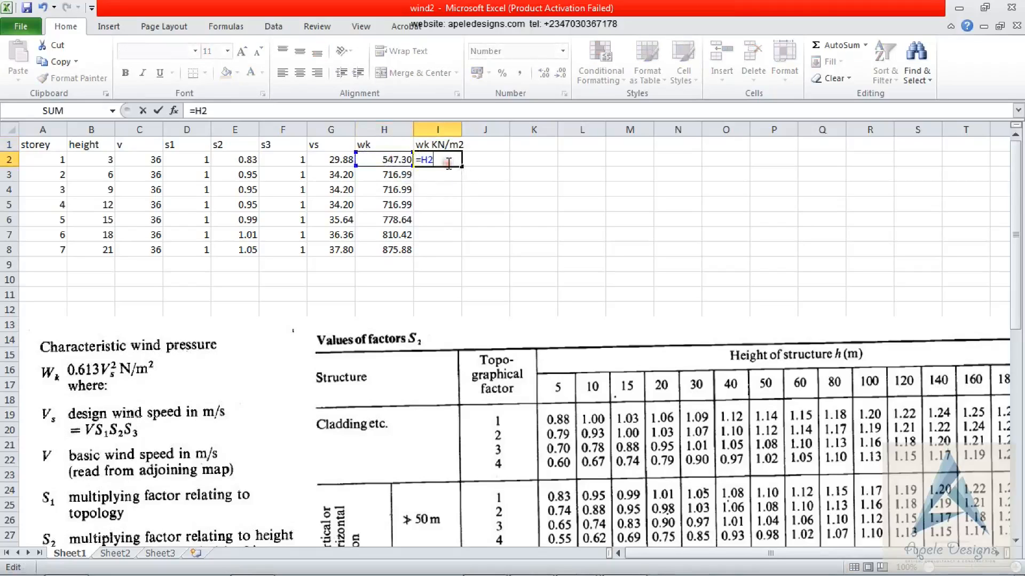
text(/1000)
key(Return)
click(448, 160)
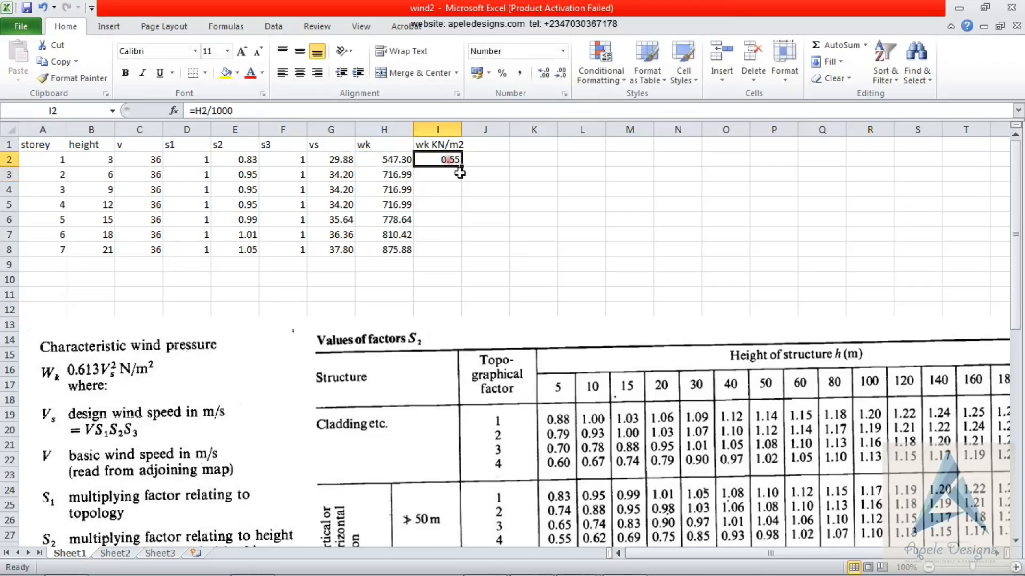
drag(461, 172, 474, 253)
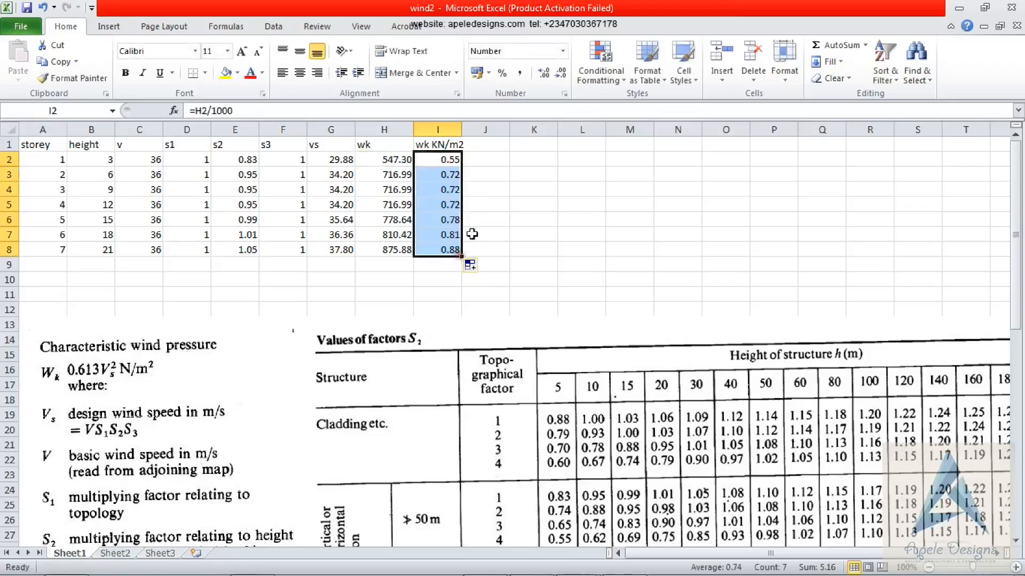
click(488, 143)
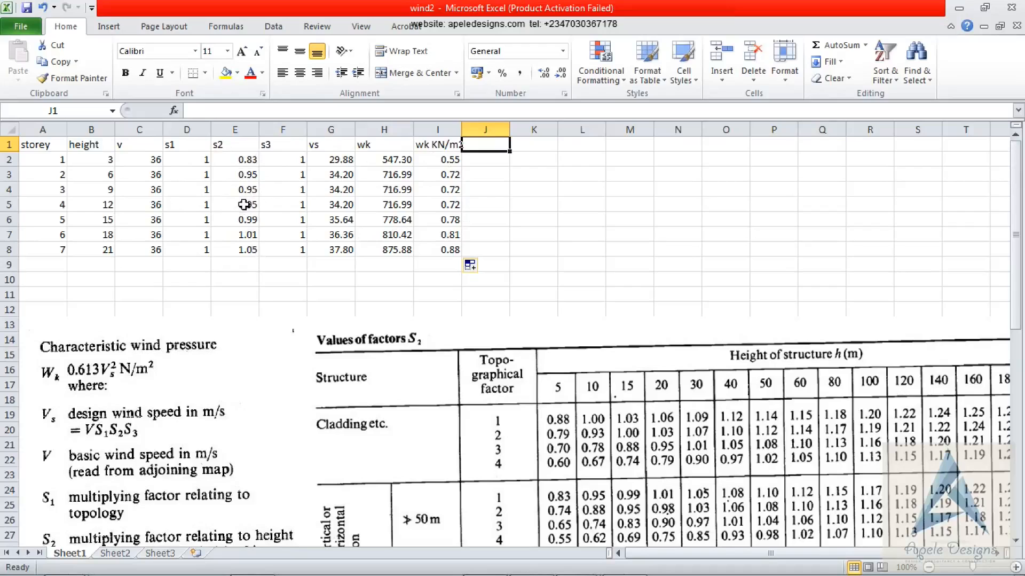
click(244, 205)
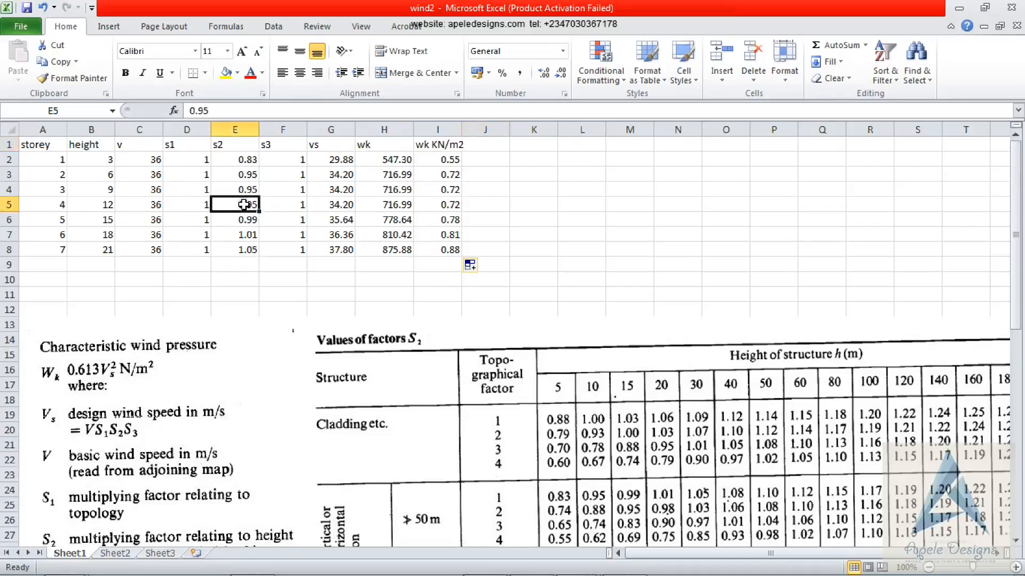
Set the s2 factor for storey 4 in E5 to 0.99
text(0.99)
key(Return)
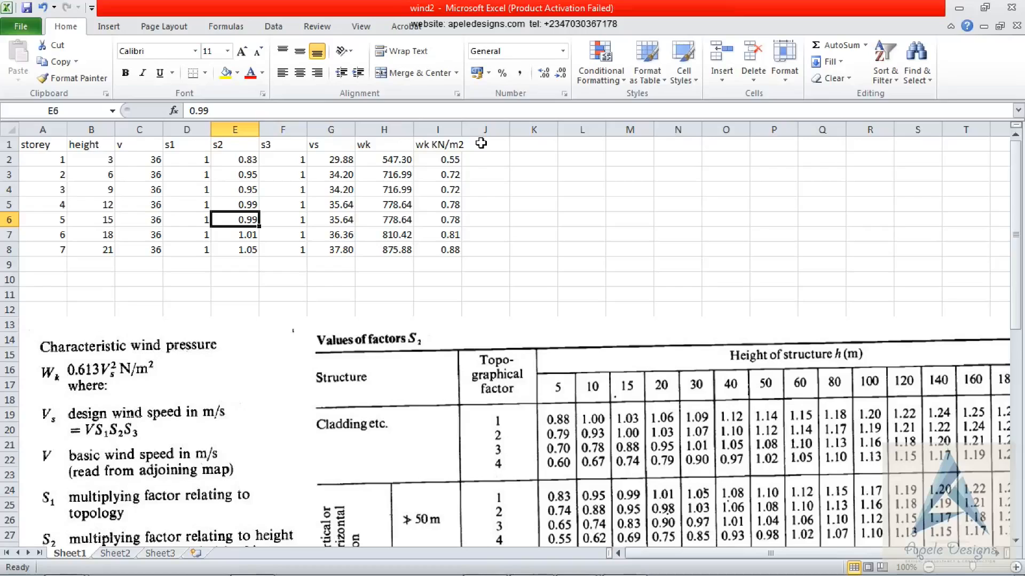
Enter the column headings "dir1", "dir2", "ce1" and "ce2" in J1 through M1
click(483, 144)
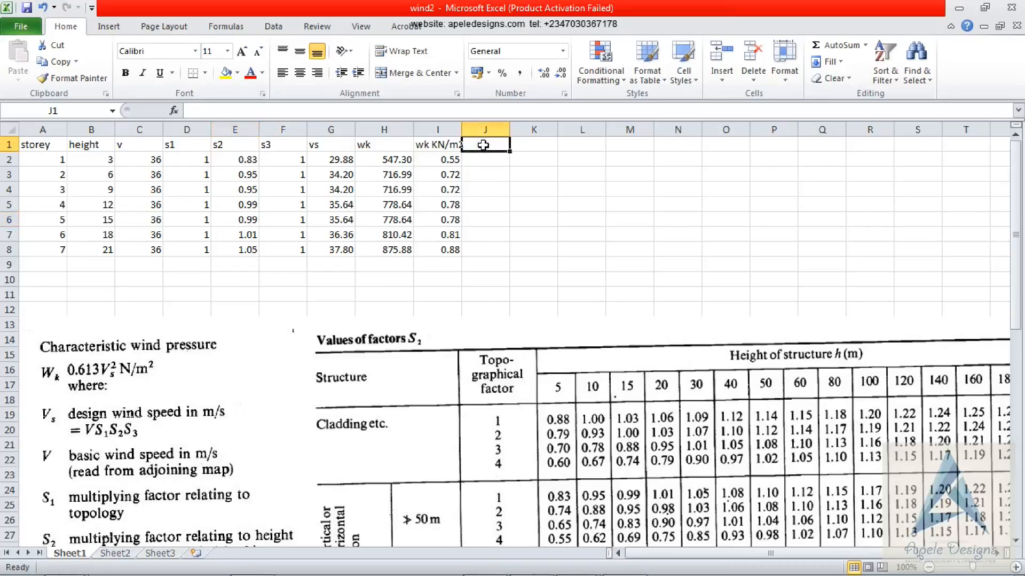
text(dir1)
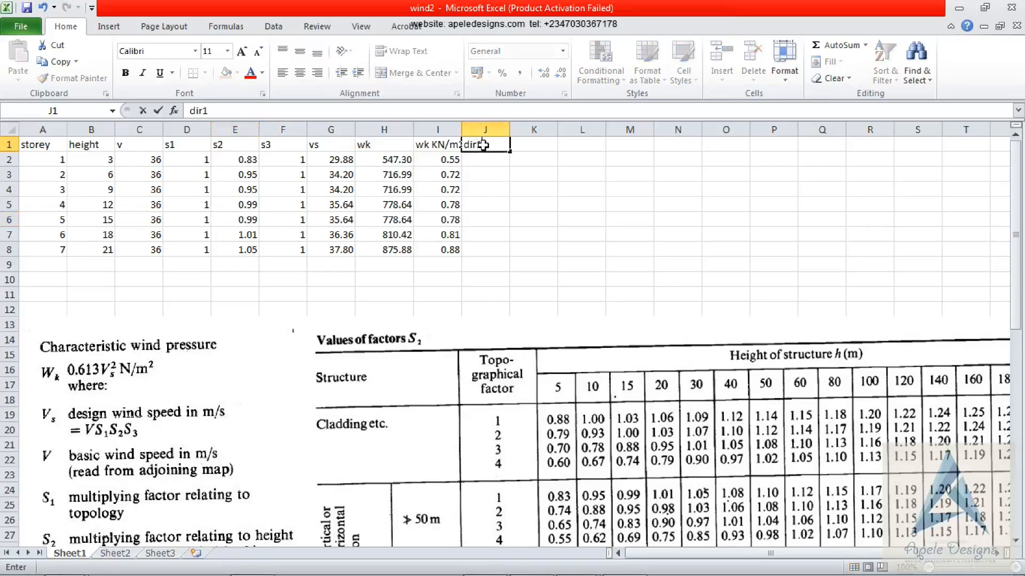
click(526, 143)
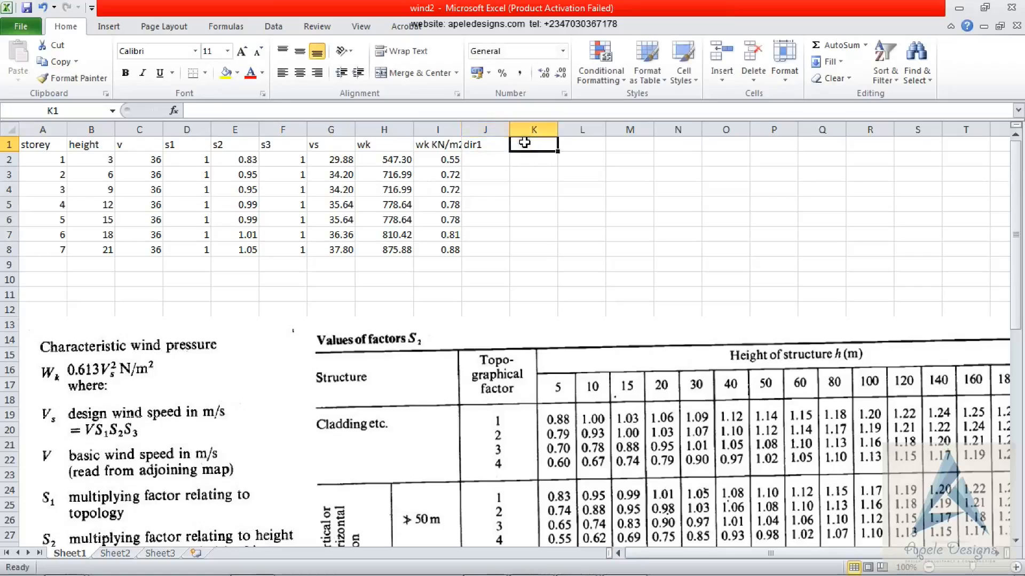
text(dir2)
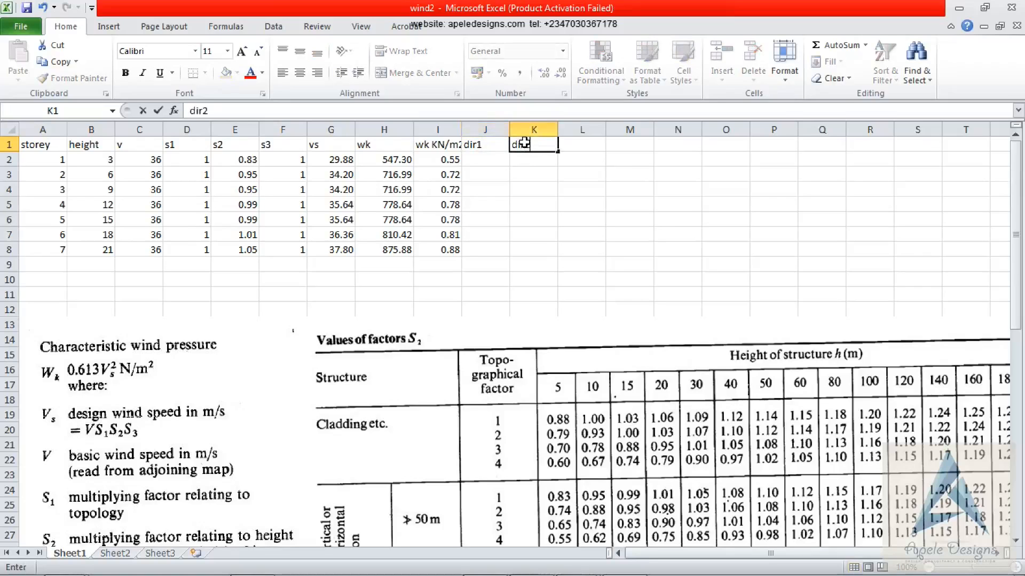
click(580, 148)
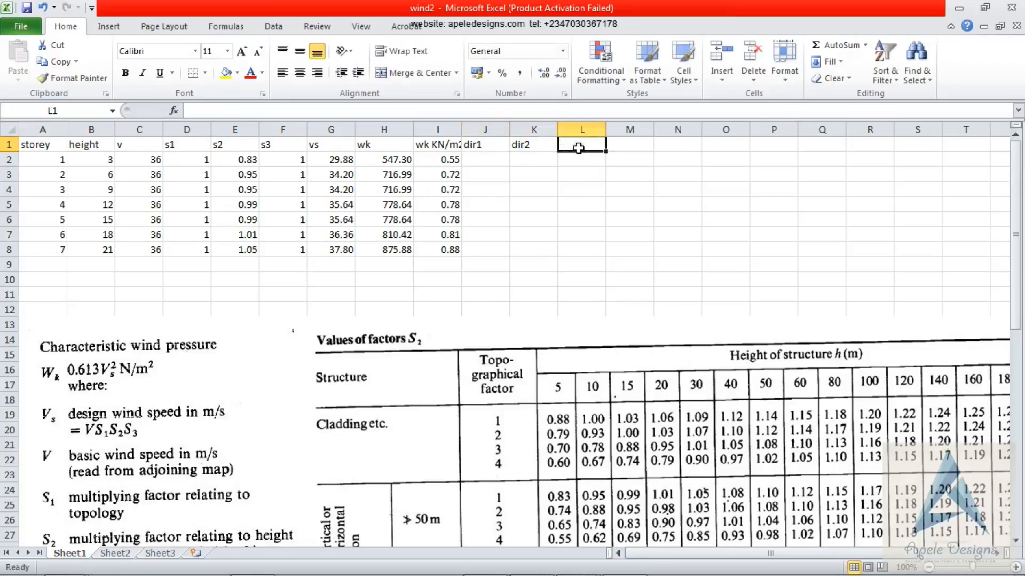
text(ce)
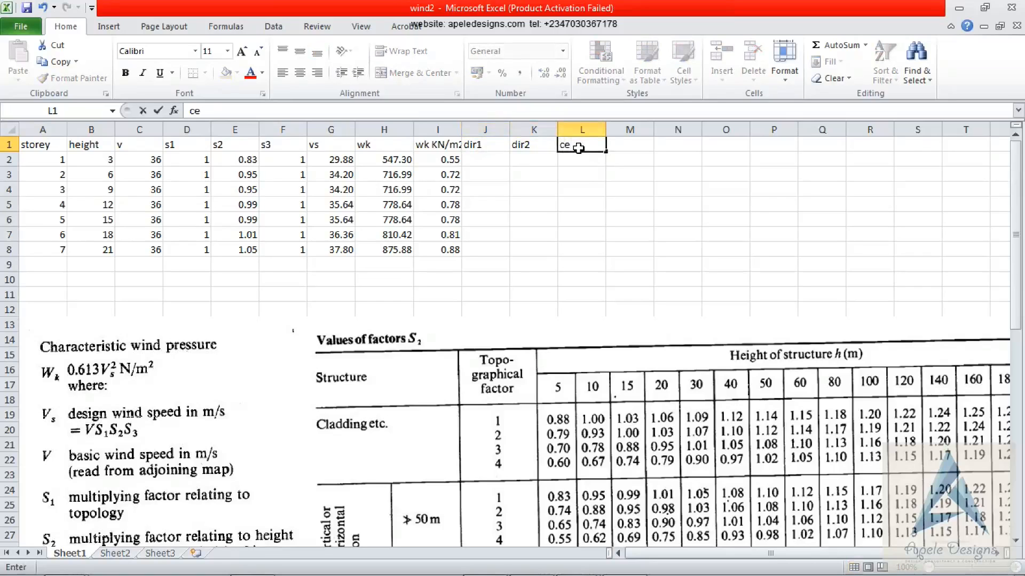
text(1)
click(625, 145)
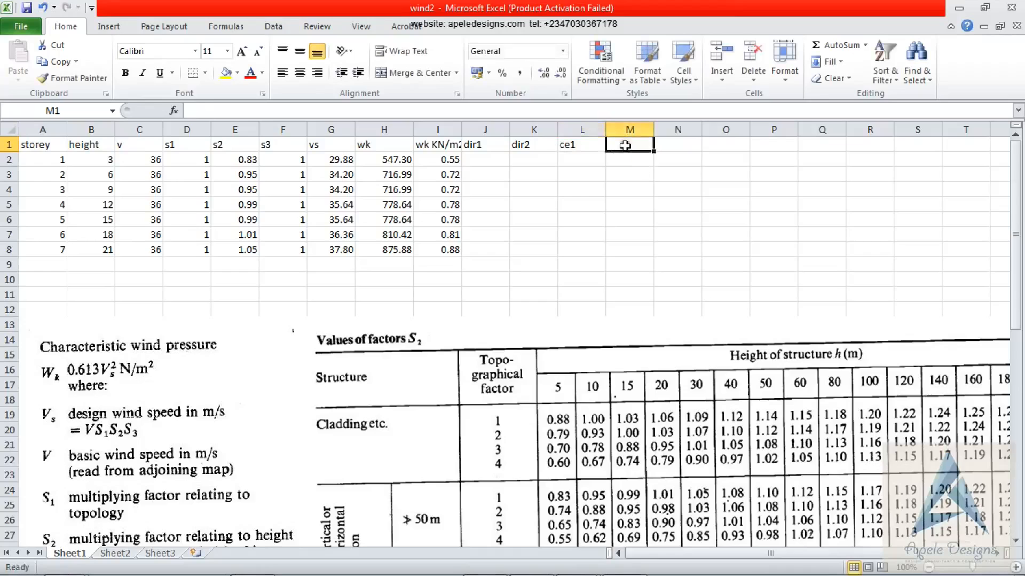
text(ce2)
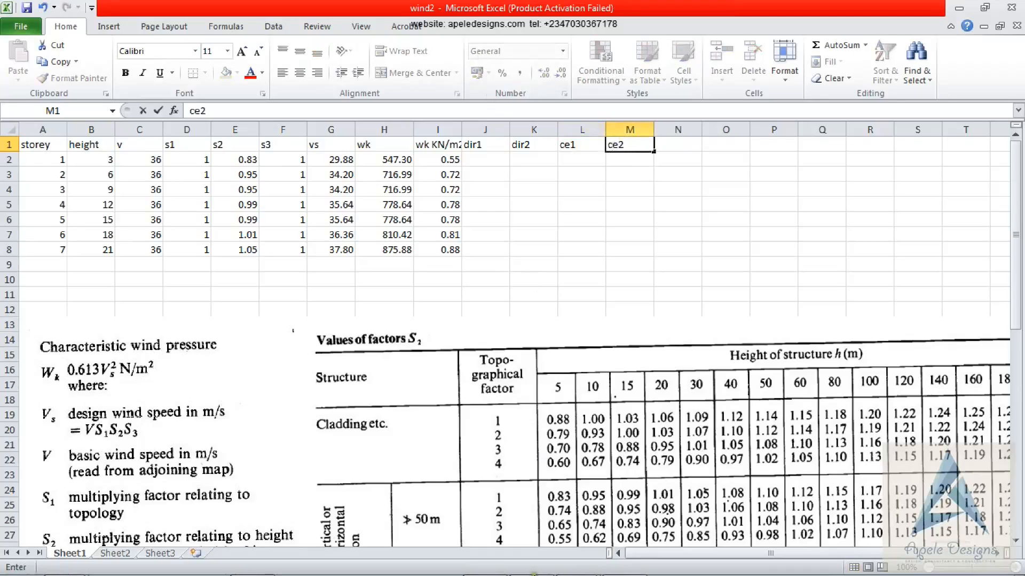
Check the plan widths in the AutoCAD drawing, and enter 29.5 as dir1 for storeys 1 to 4 in J2:J5 in Excel
mouse_move(534, 572)
click(499, 566)
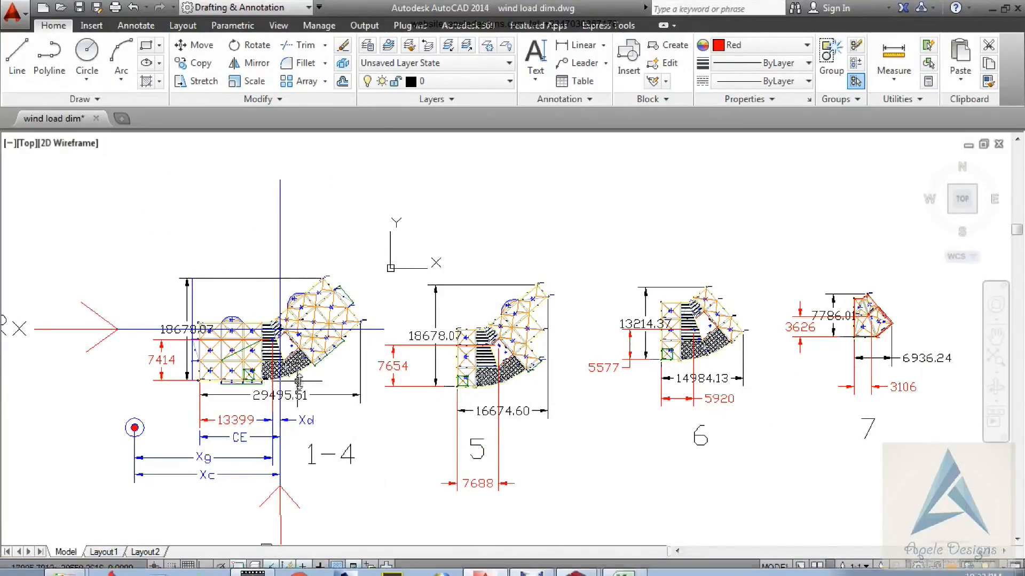
click(626, 566)
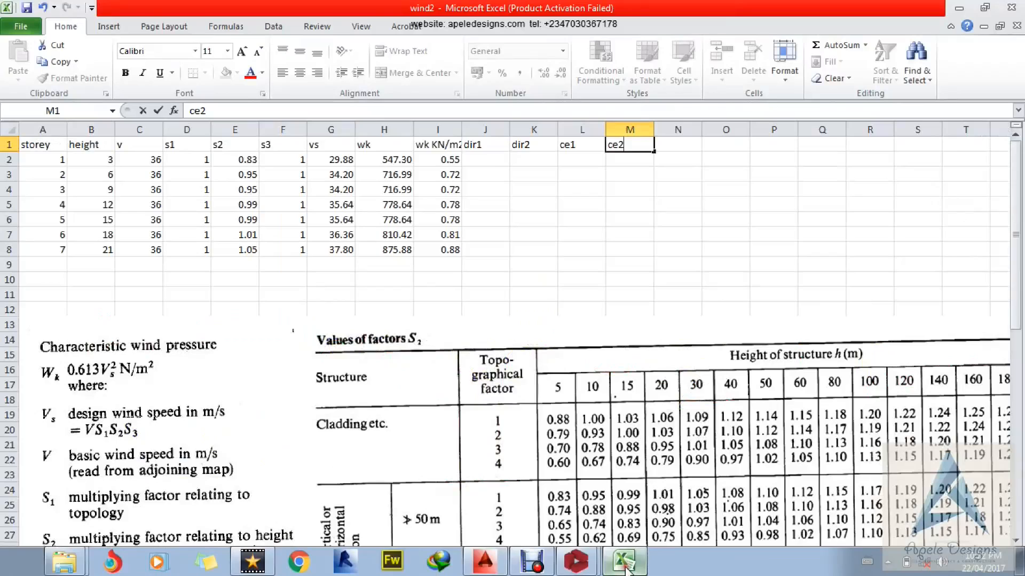
click(485, 156)
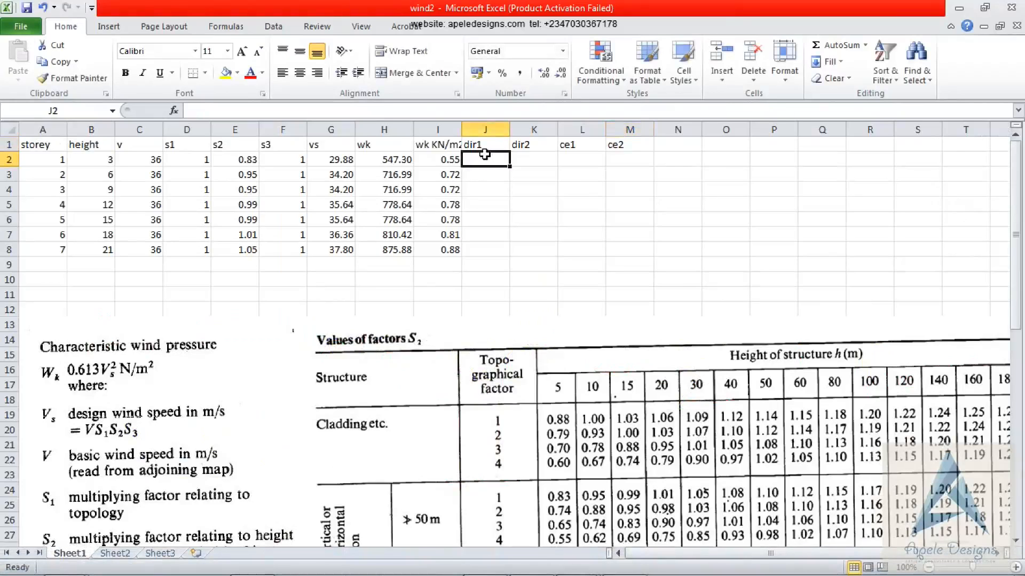
text(29.5)
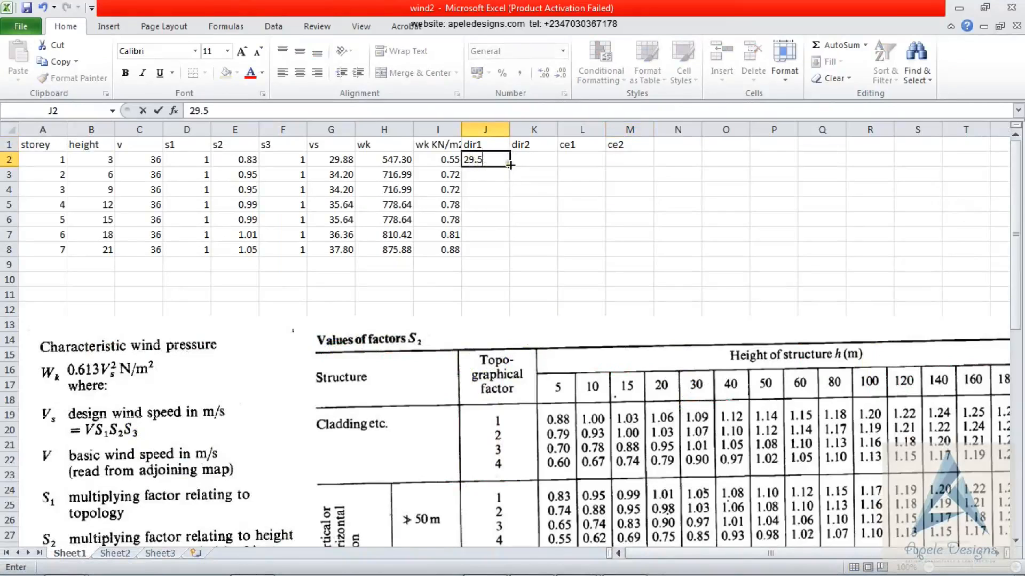
drag(511, 167, 516, 208)
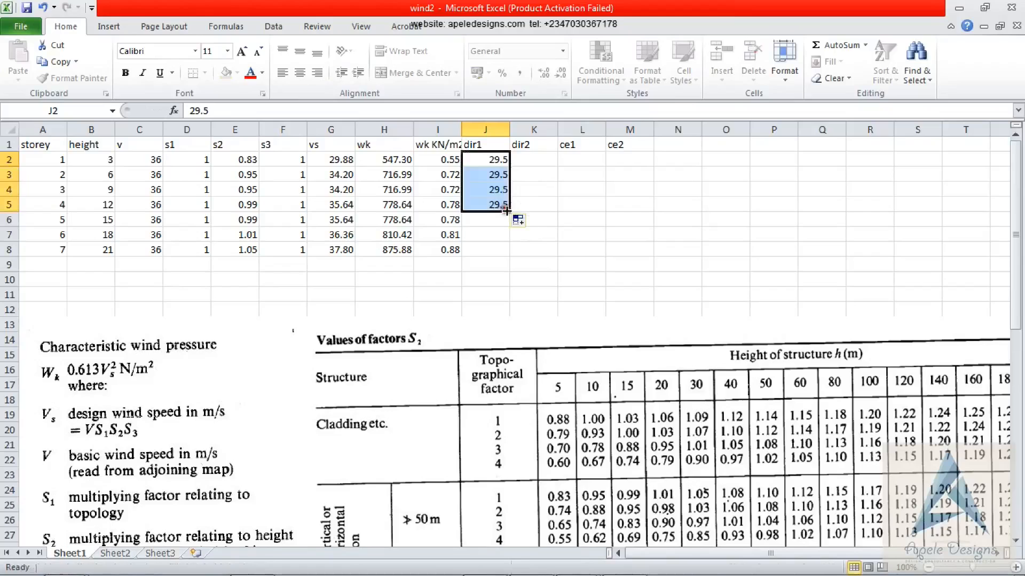
Enter the dir1 widths 16.7, 15.0 and 6.9 for storeys 5, 6 and 7 in J6:J8
click(483, 223)
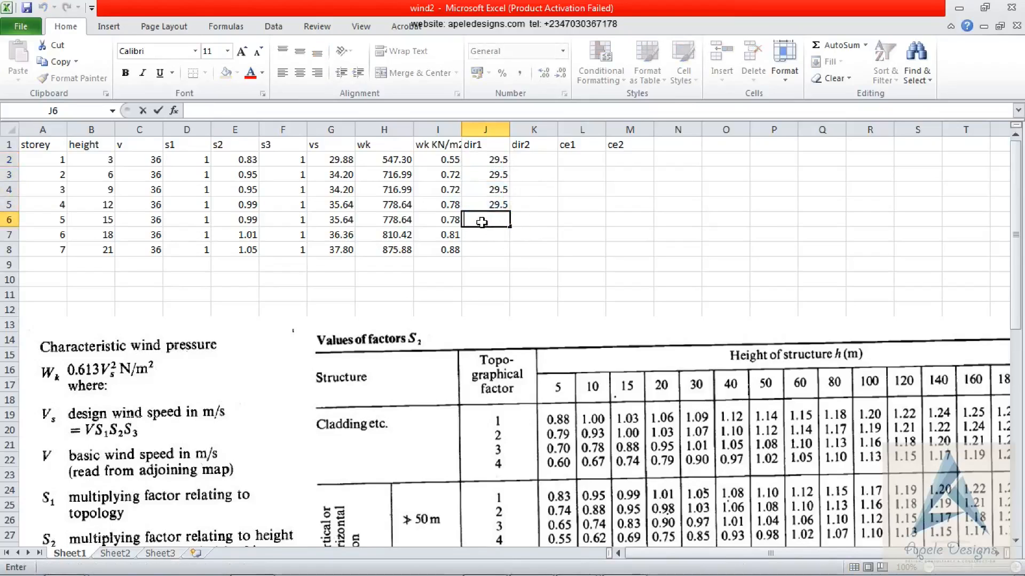
text(16.7)
click(479, 234)
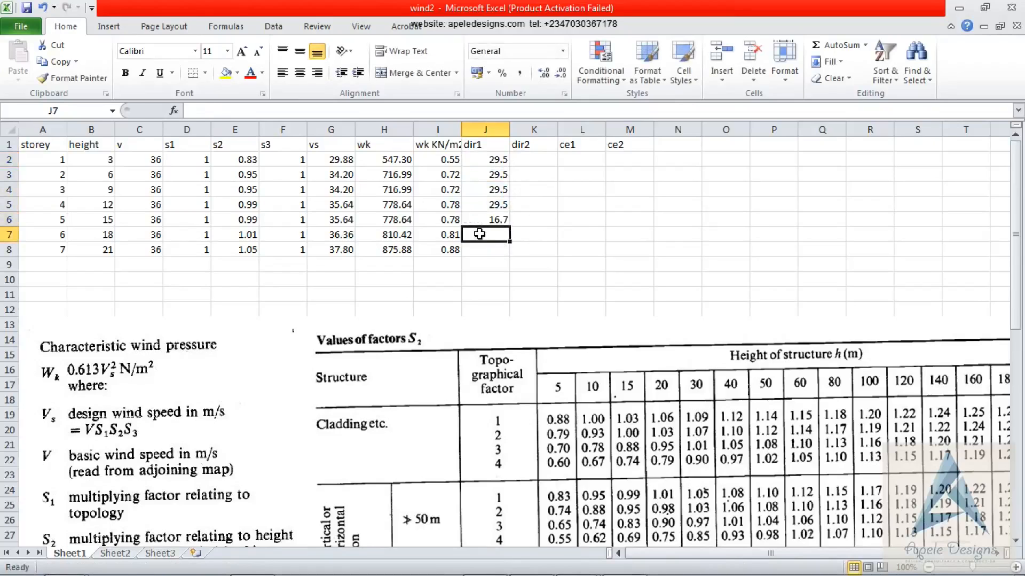
text(15)
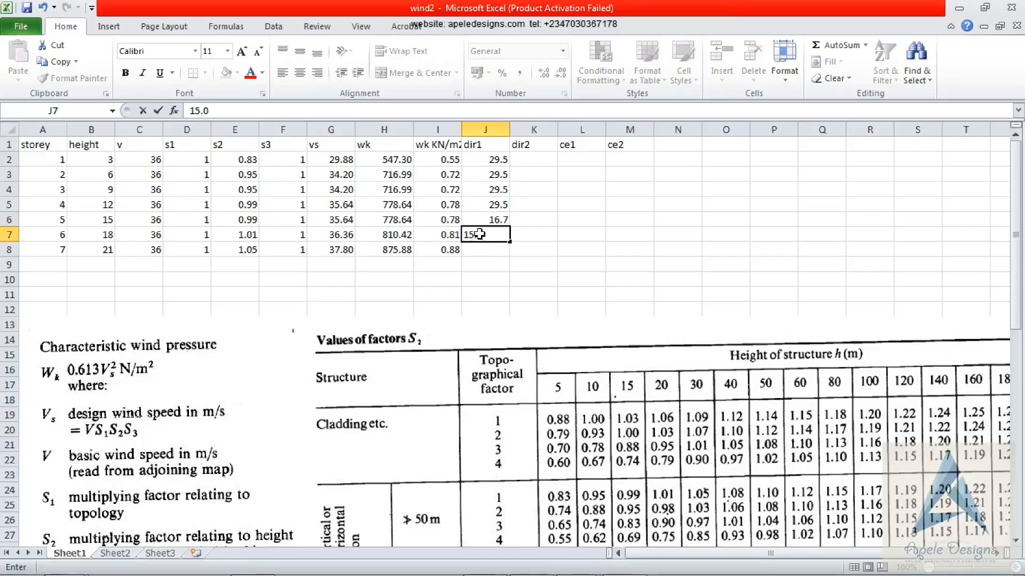
text(.0)
click(480, 250)
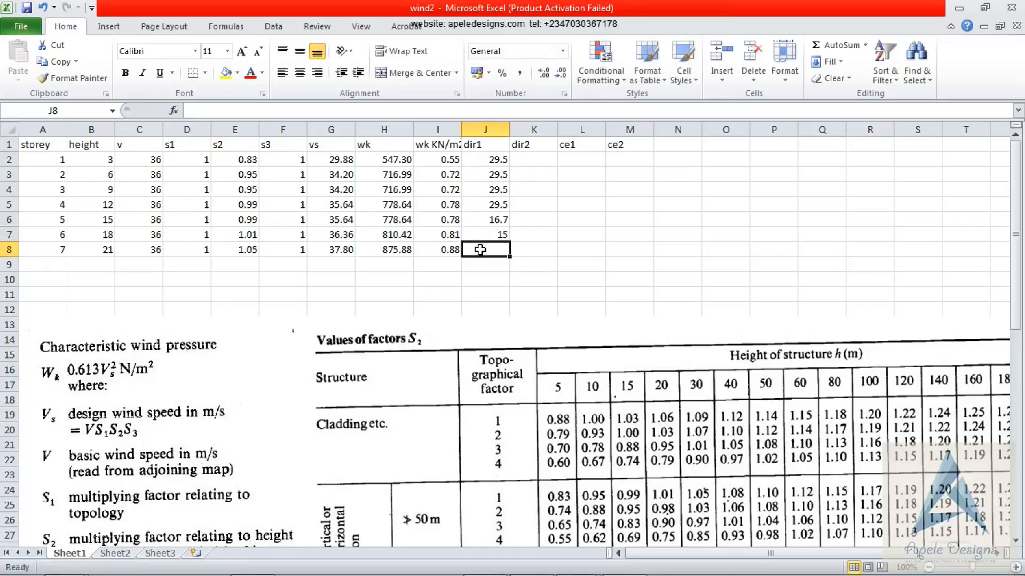
text(6.9)
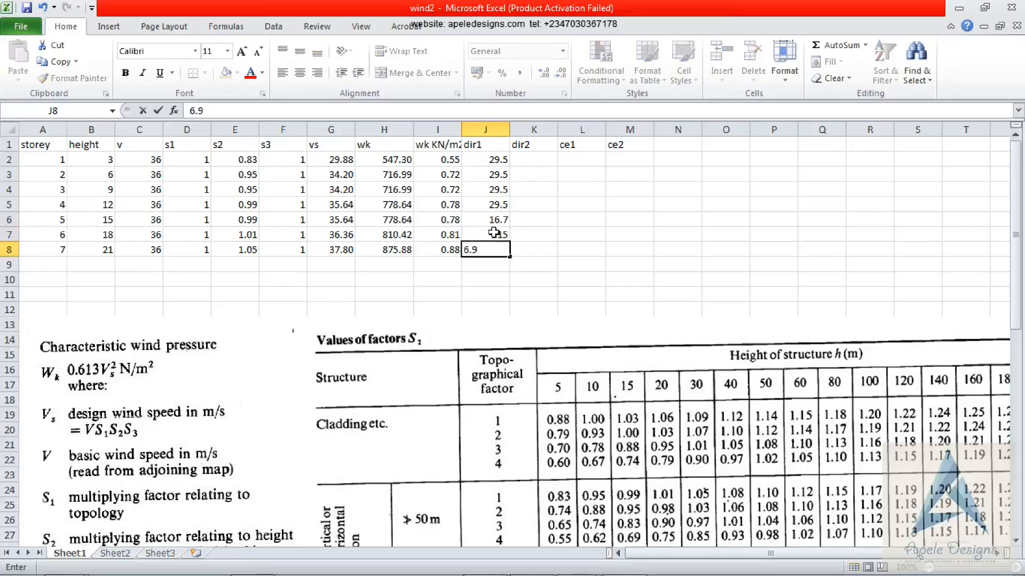
Check the plan depths in the AutoCAD drawing, and enter 18.7 as dir2 for storeys 1 to 4 in K2:K5 in Excel
click(537, 160)
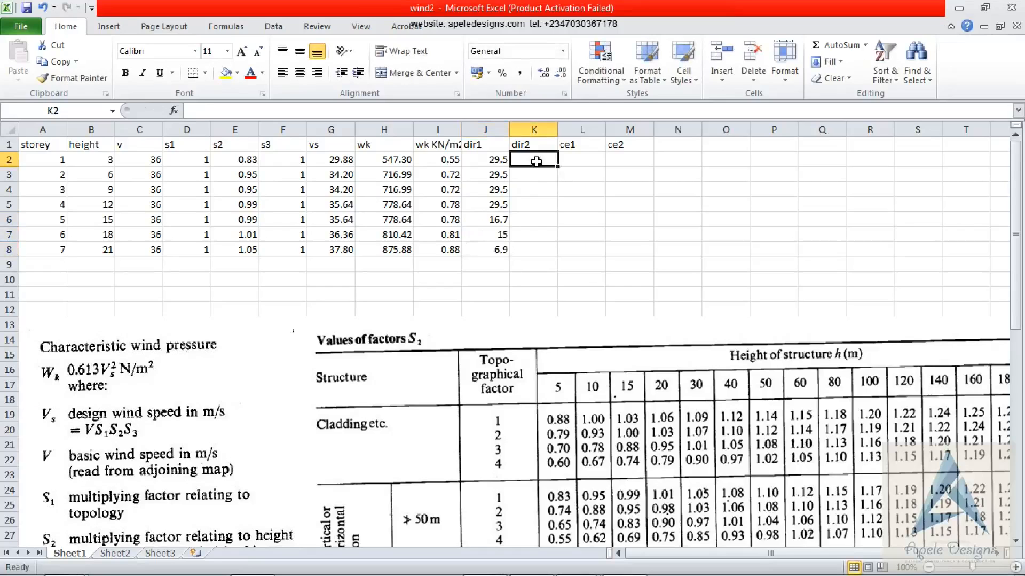
click(481, 569)
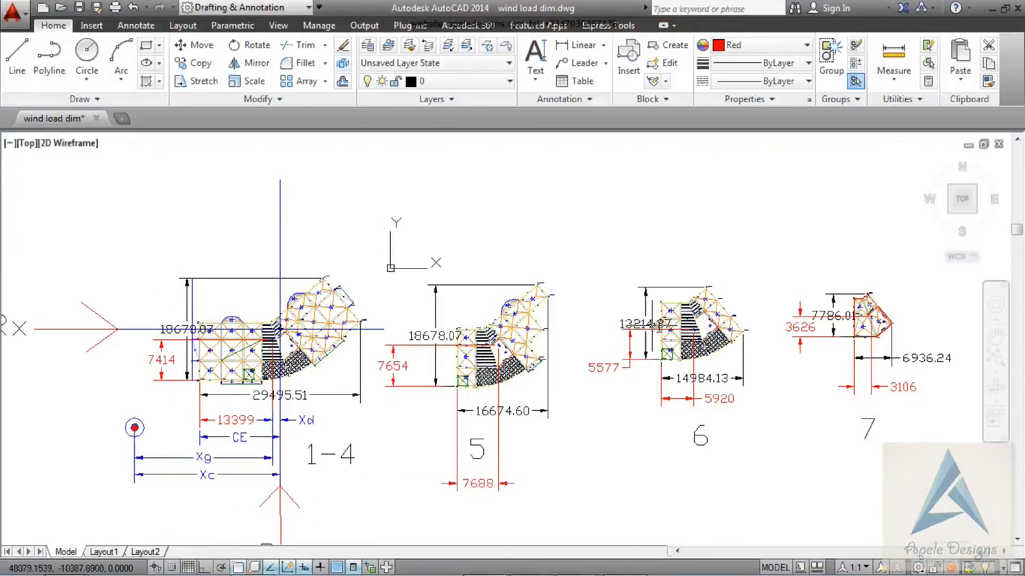
click(625, 561)
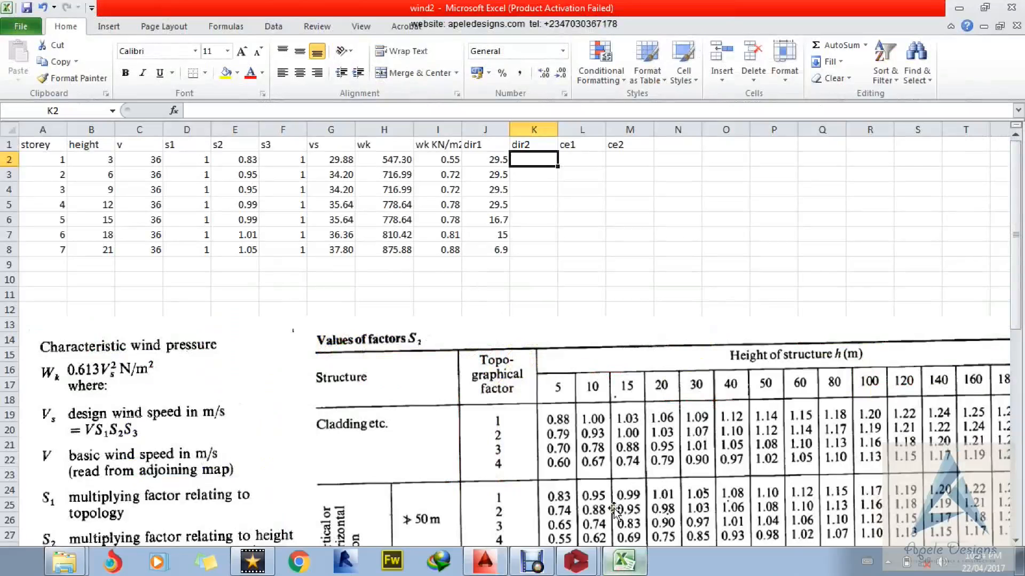
double_click(527, 161)
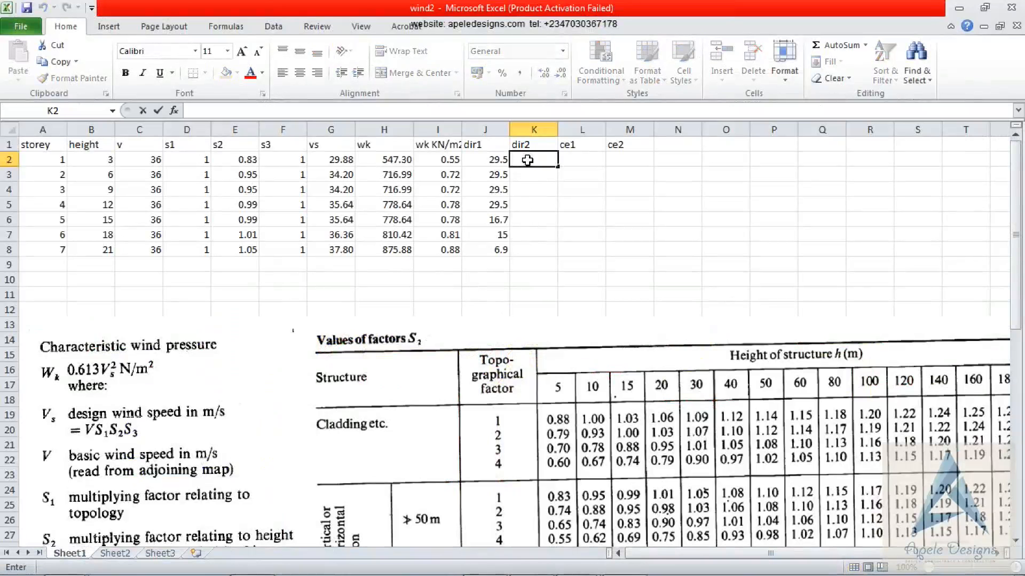
text(18.7)
drag(559, 165, 553, 212)
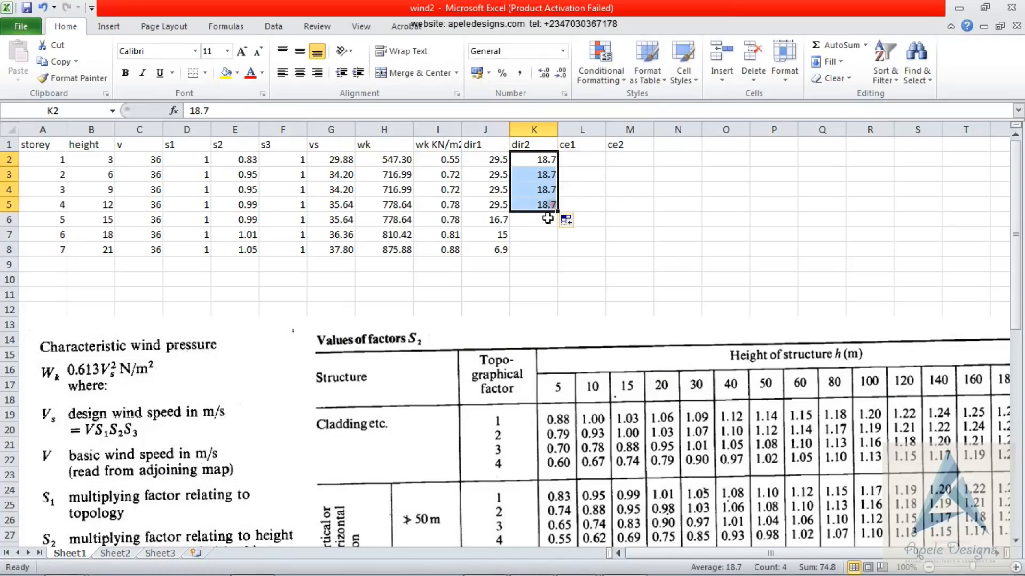
click(543, 205)
Enter the dir2 dimensions 18.7, 13.2 and 9.8 for storeys 5, 6 and 7 in K6:K8
click(542, 219)
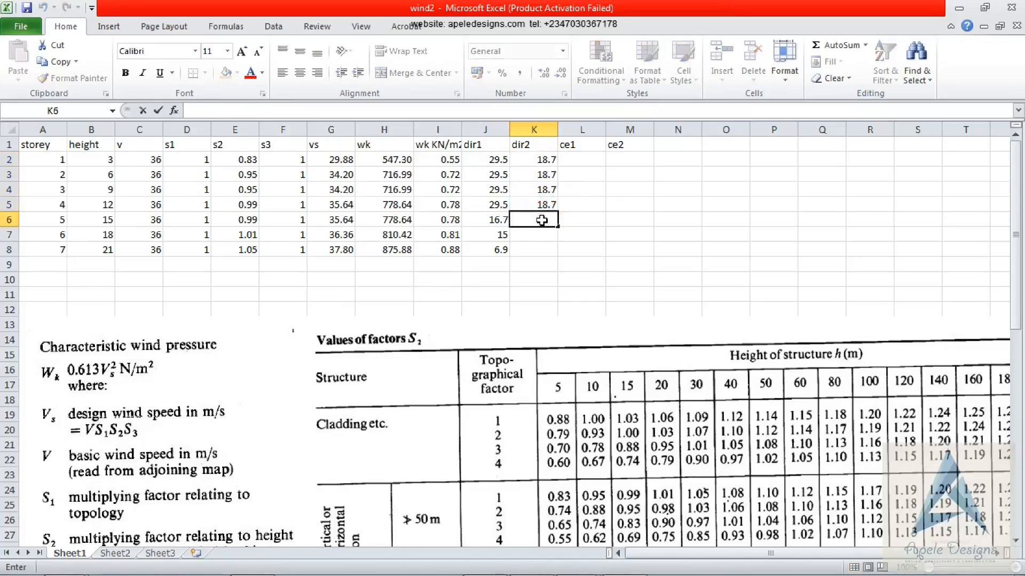
text(18.7)
key(Return)
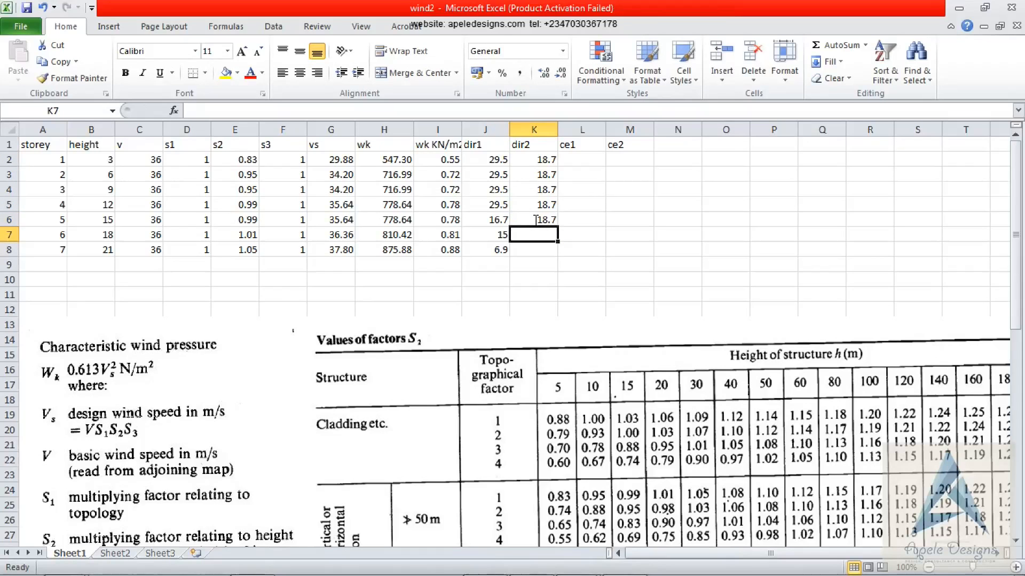
text(13.)
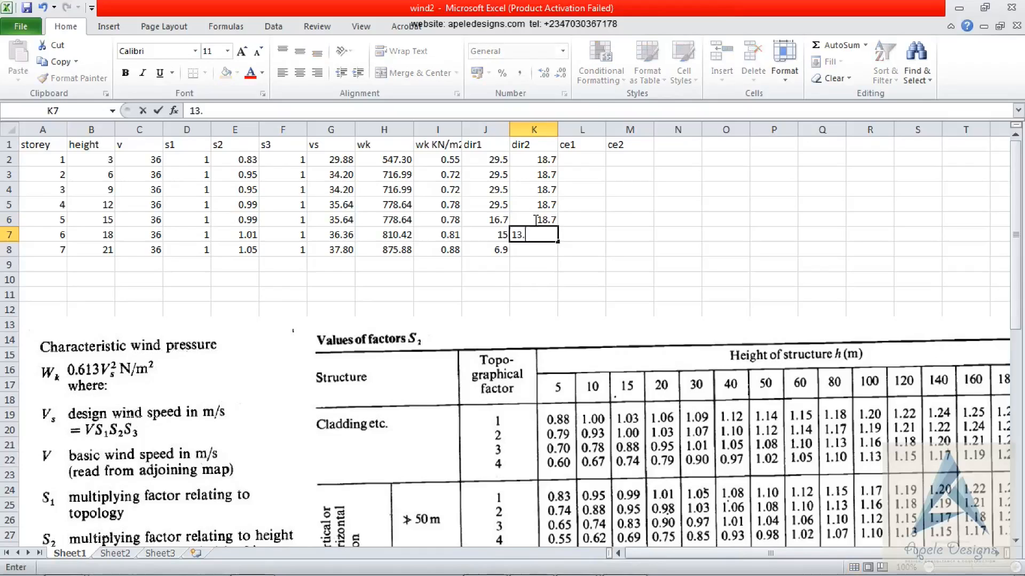
text(2)
click(522, 248)
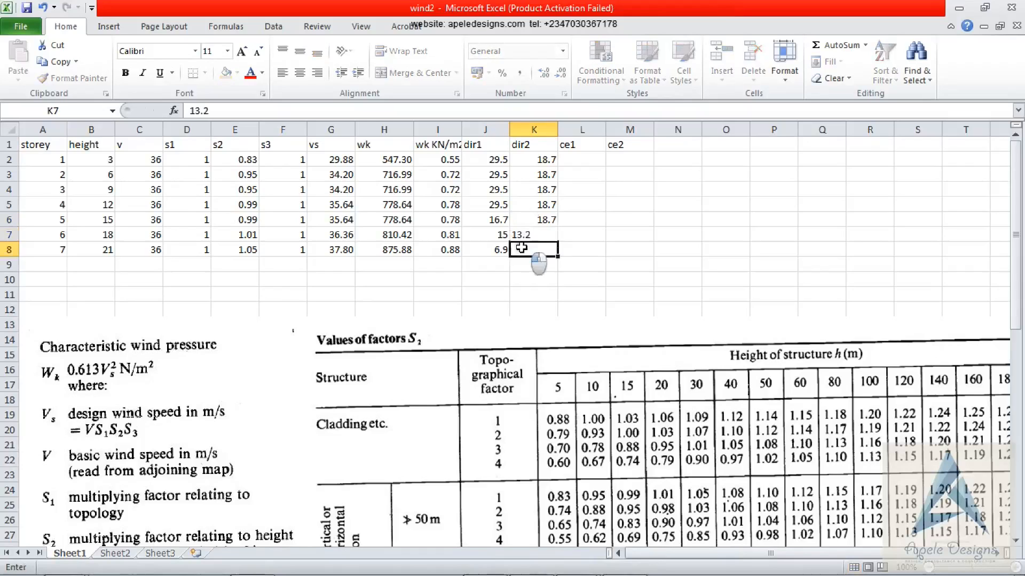
text(9.)
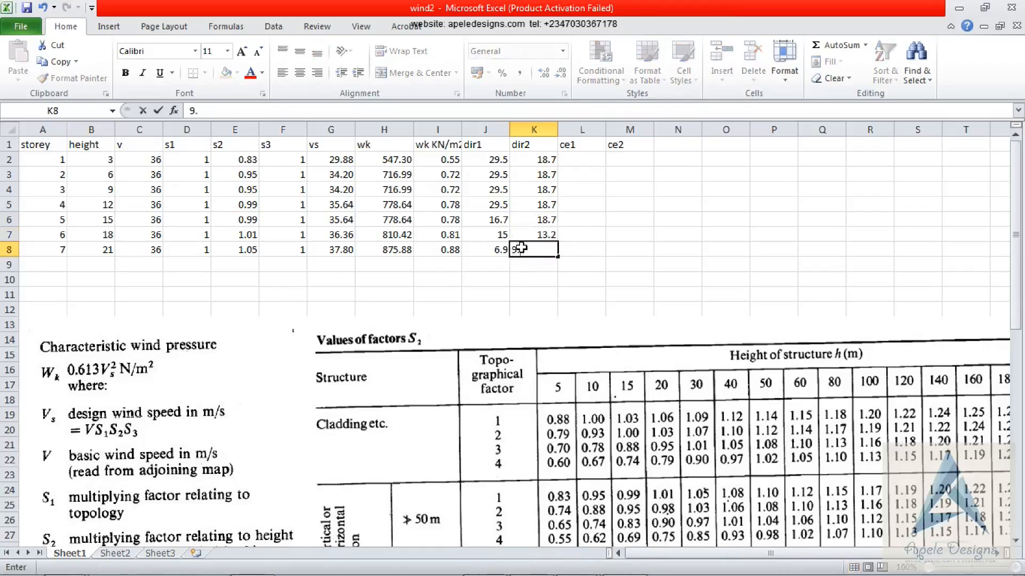
text(8)
Calculate ce1 as half of dir1 with =J2/2 in L2, and fill the formula through L8 for all seven storeys
click(578, 160)
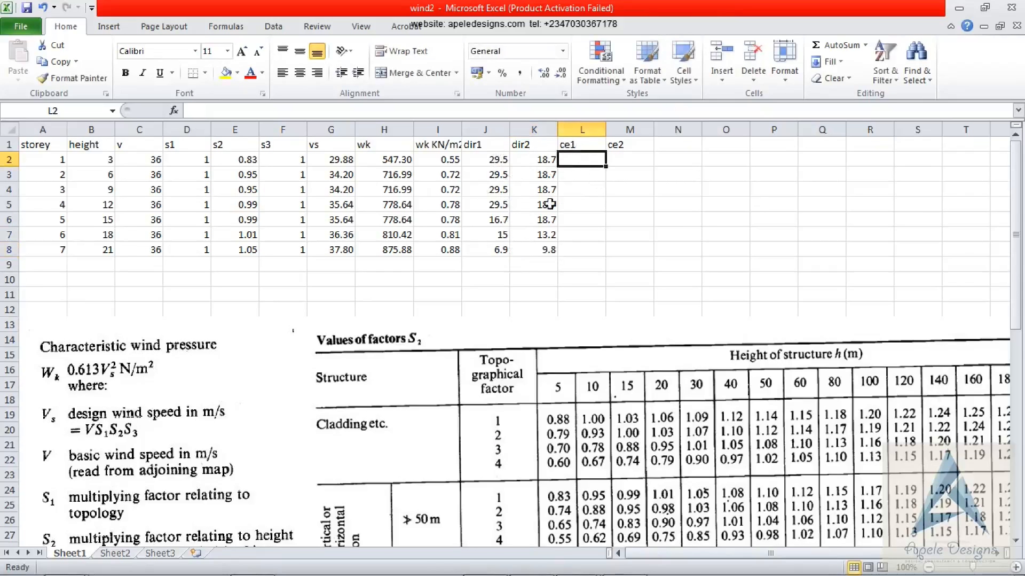
click(499, 158)
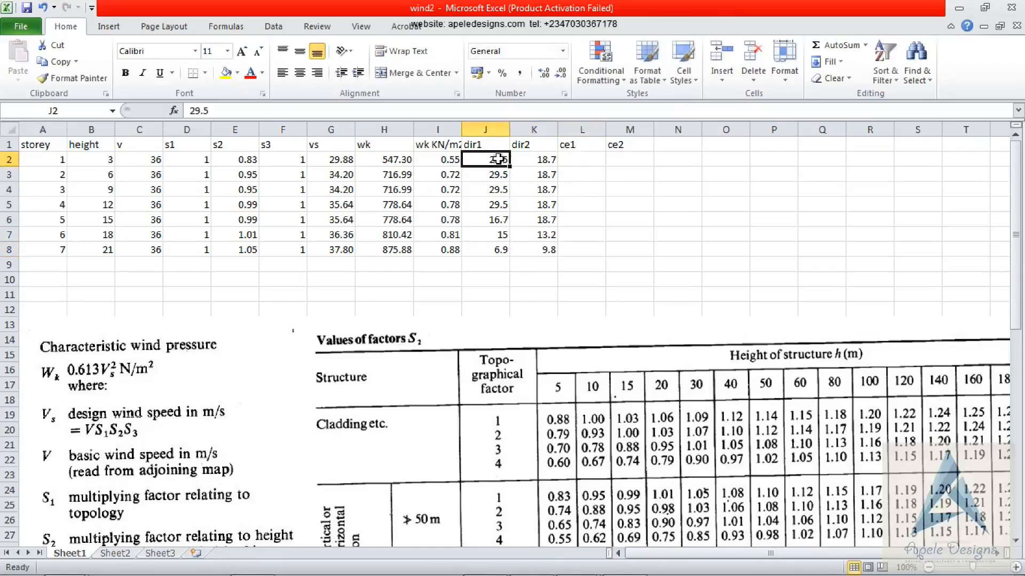
click(575, 158)
text(=)
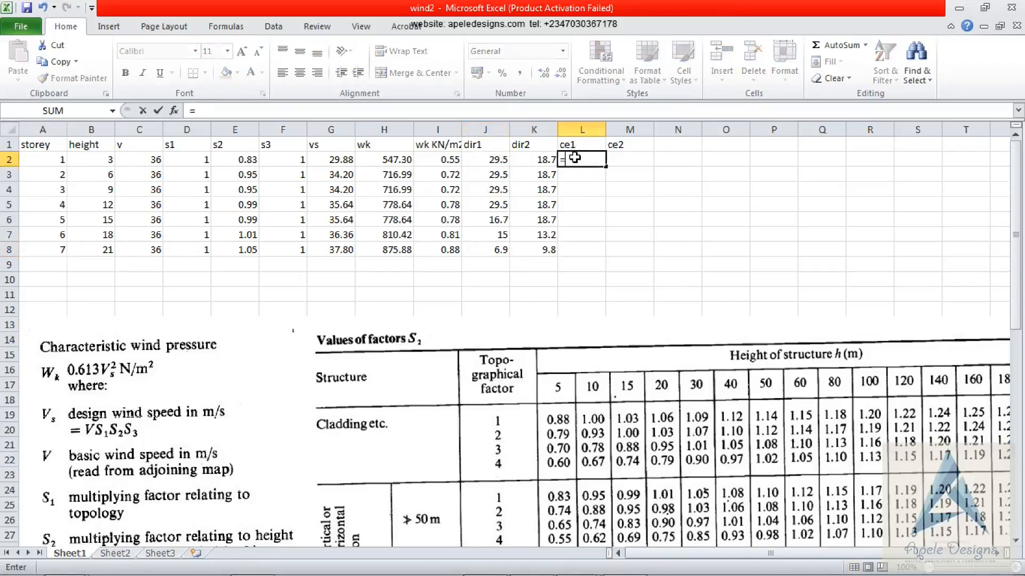
click(496, 162)
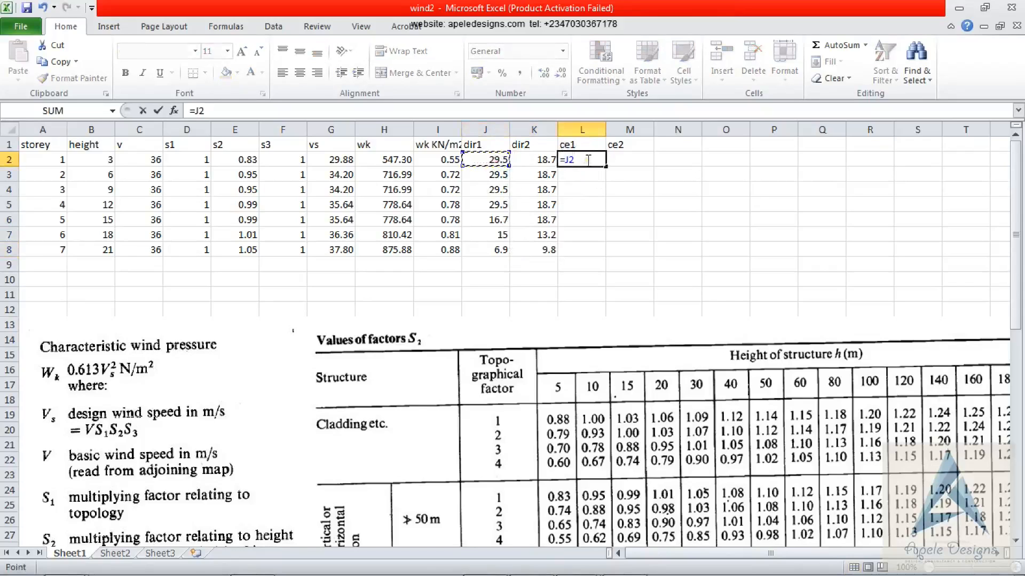
text(/2)
key(Return)
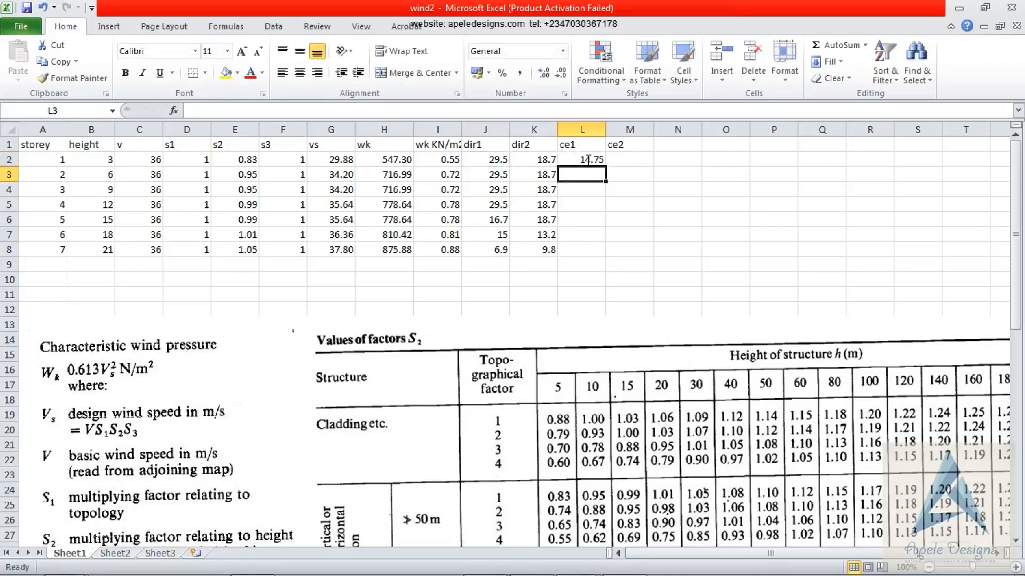
click(586, 160)
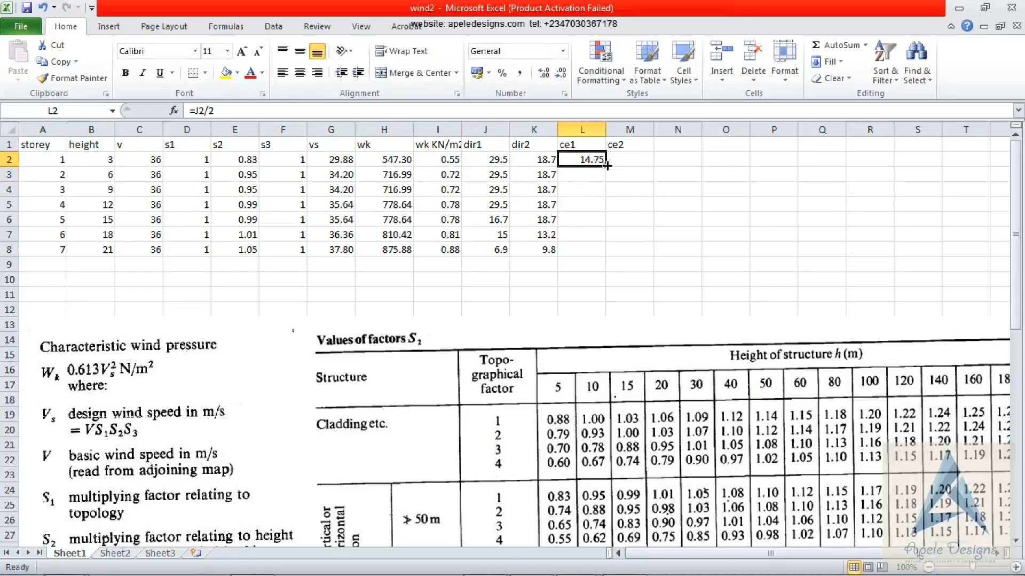
drag(607, 166, 611, 254)
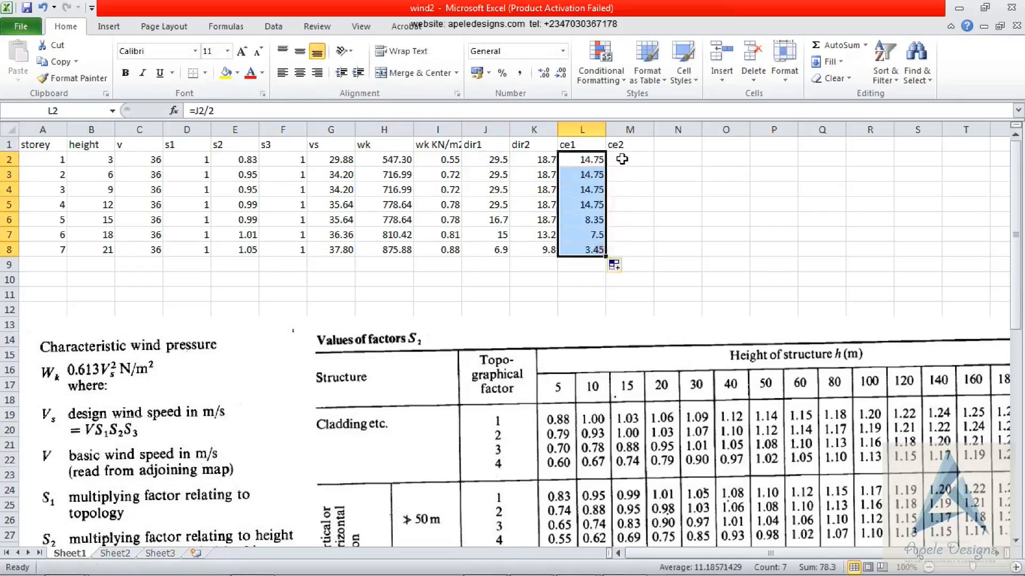
Calculate ce2 as half of dir2 with =K2/2 in M2, and fill the formula through M8
click(620, 157)
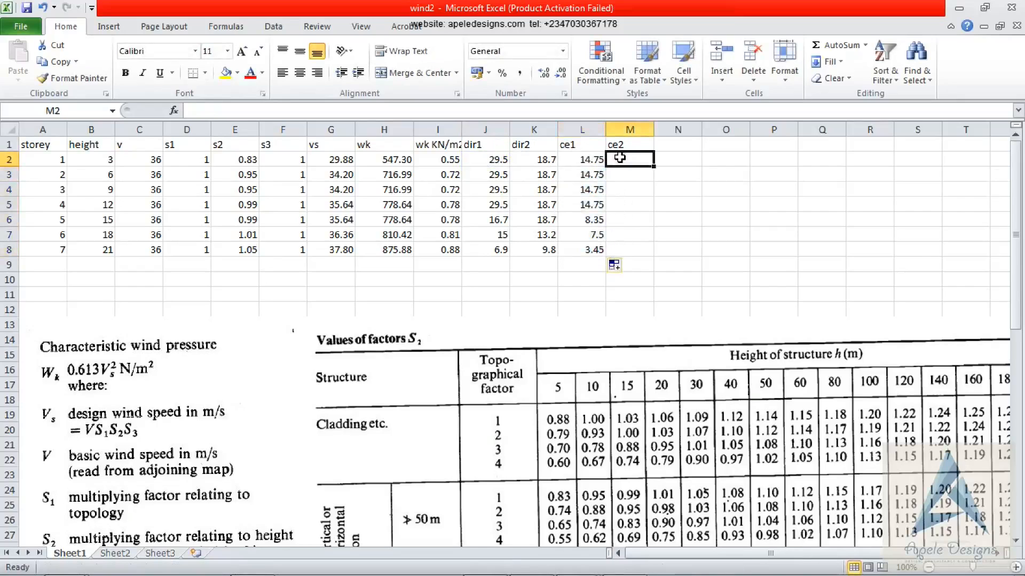
text(=)
click(550, 160)
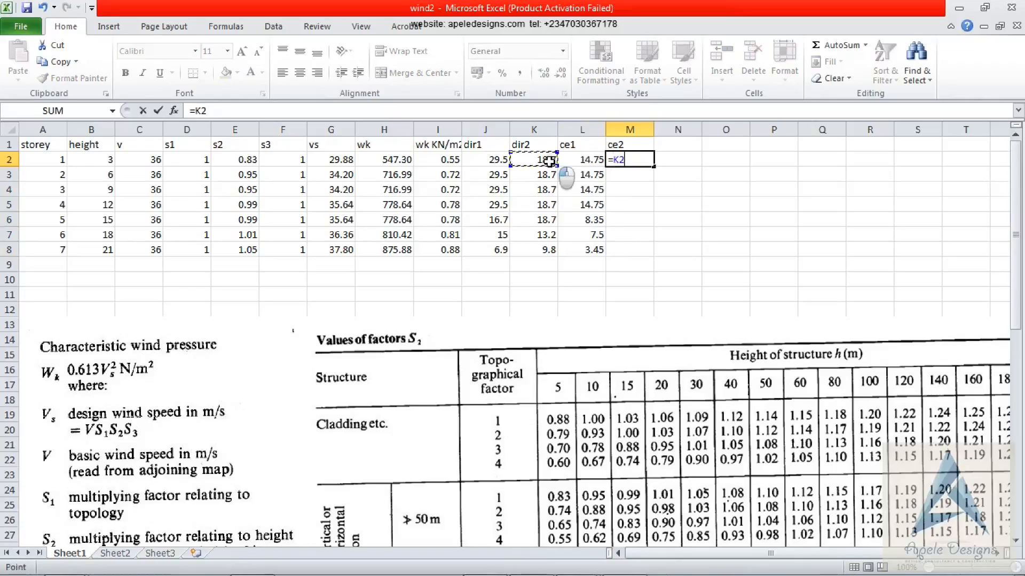
text(/2)
click(649, 159)
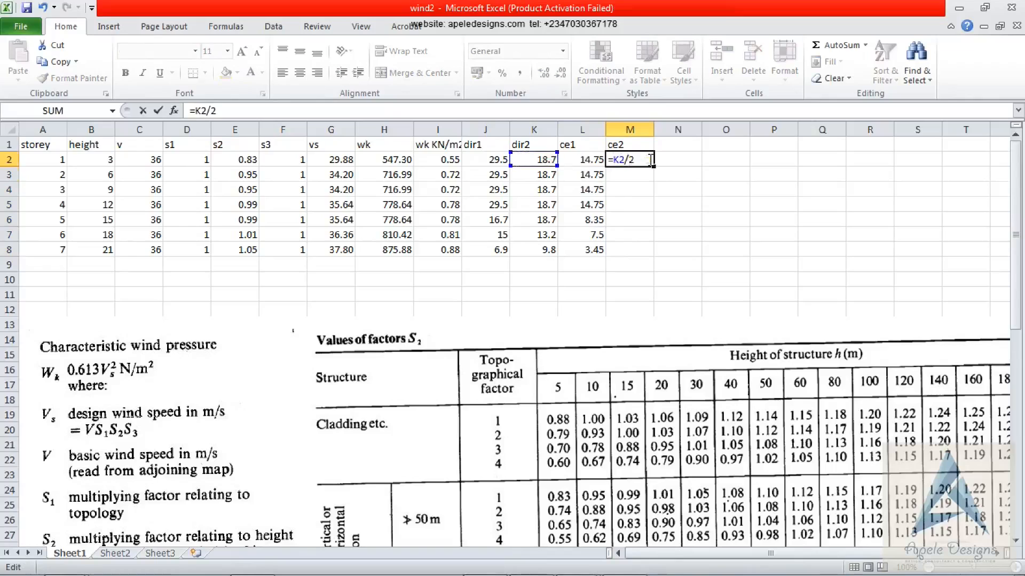
key(Return)
click(644, 159)
drag(653, 166, 649, 251)
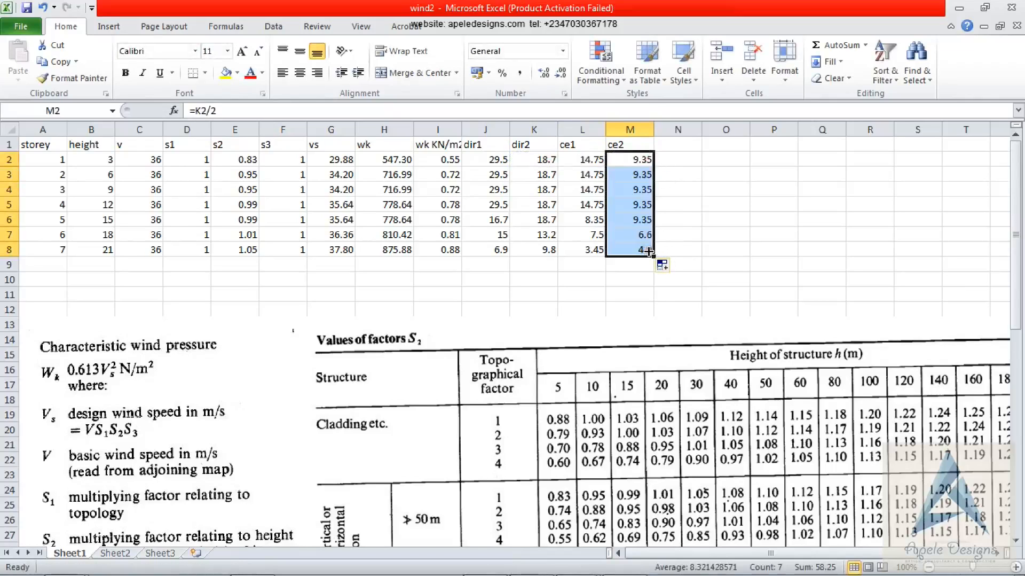
Add the column headings cg1 in N1 and cg2 in O1
click(671, 145)
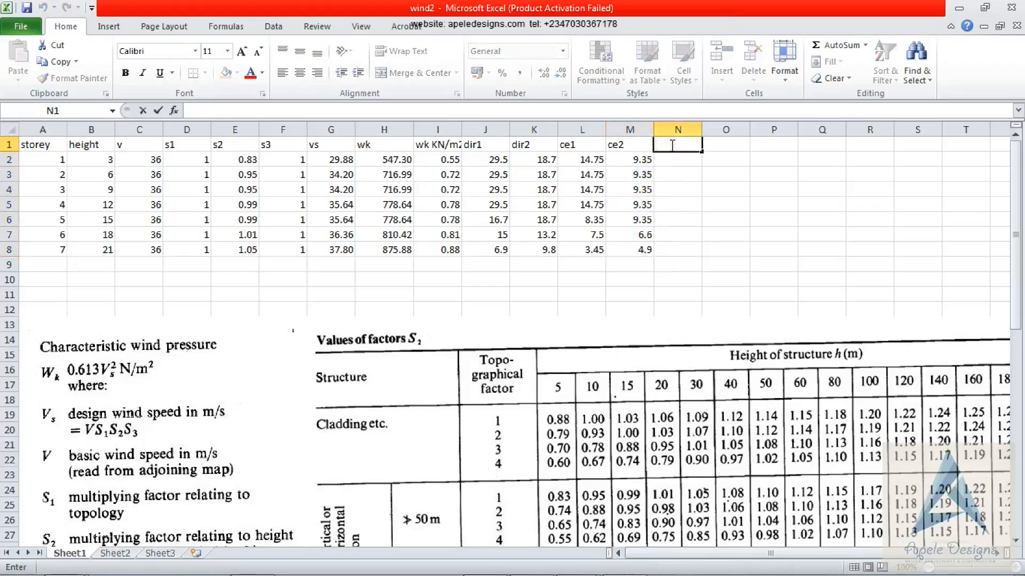
text(cg1)
click(725, 141)
text(cg)
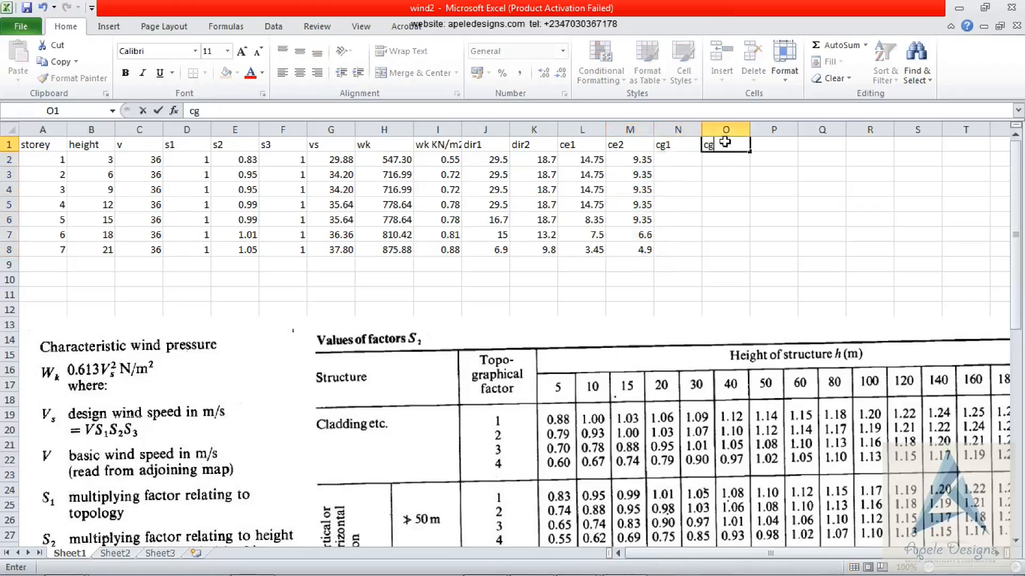
text(2)
key(Return)
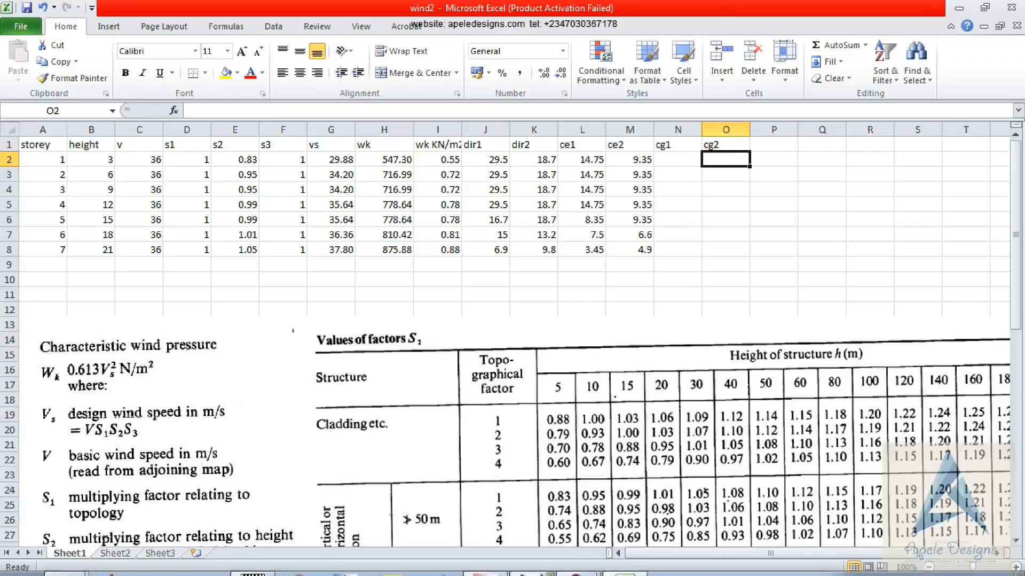
Check the centre-of-gravity distances in the AutoCAD drawing, and enter 13.4 as cg1 for storeys 1 to 4 in N2:N5 in Excel
click(494, 564)
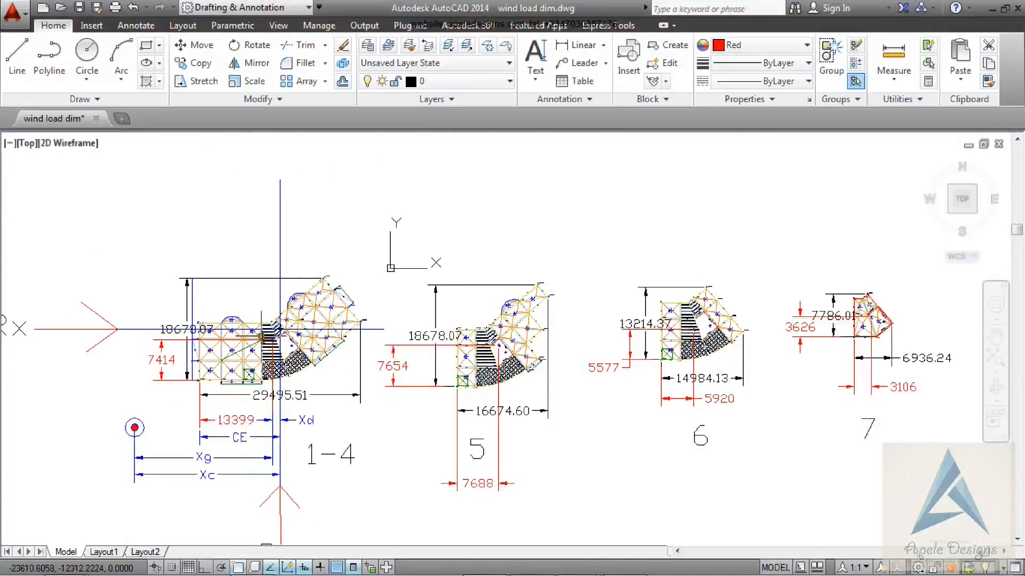
scroll(261, 335, up, 8)
scroll(286, 374, down, 7)
scroll(286, 374, up, 1)
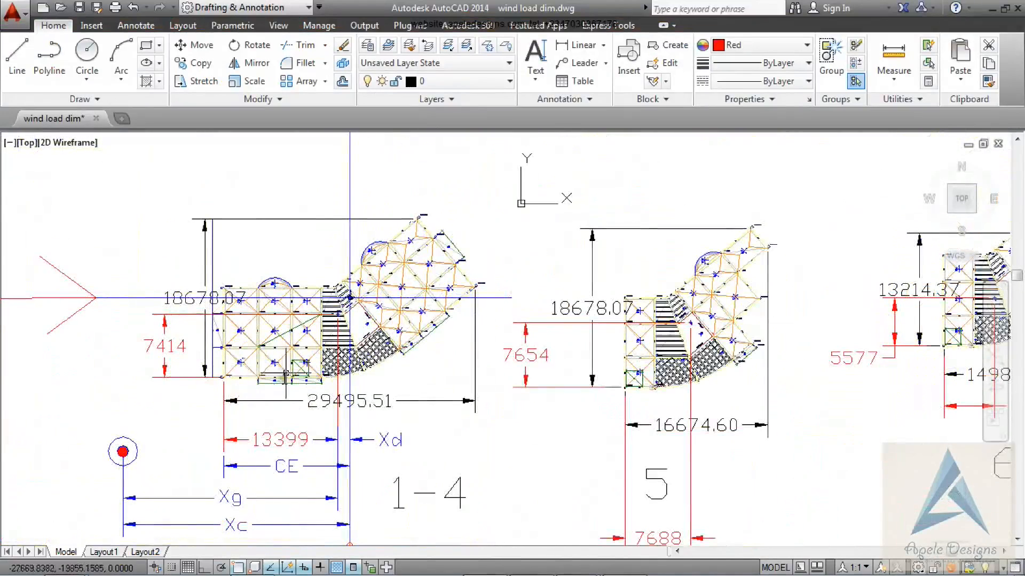
scroll(221, 380, down, 2)
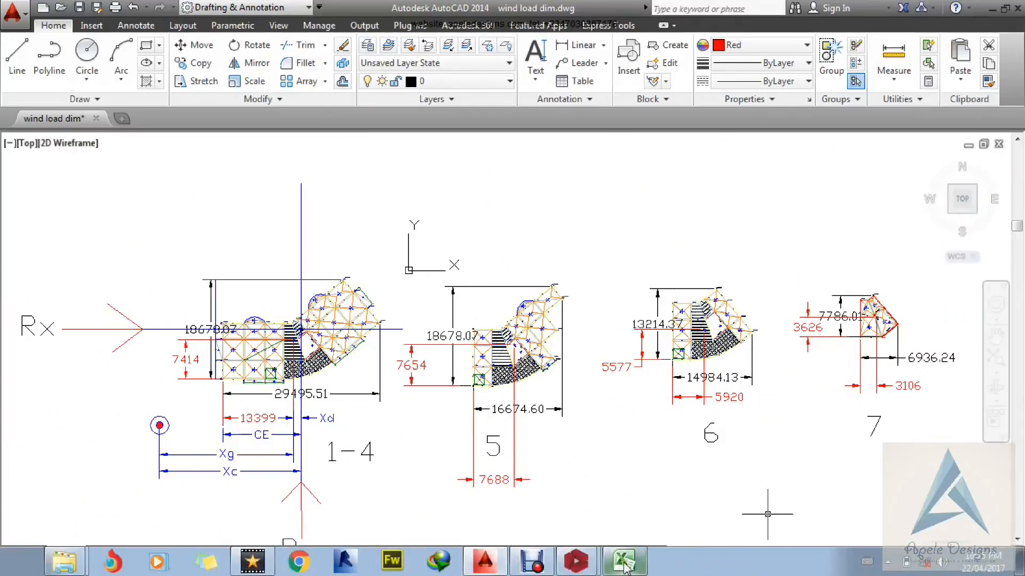
click(626, 568)
click(677, 159)
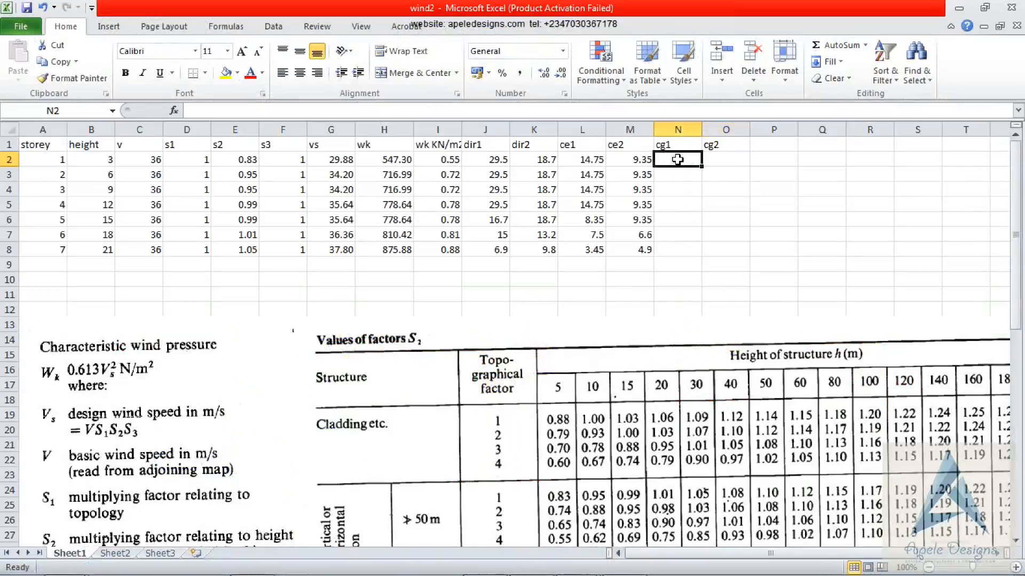
text(13.)
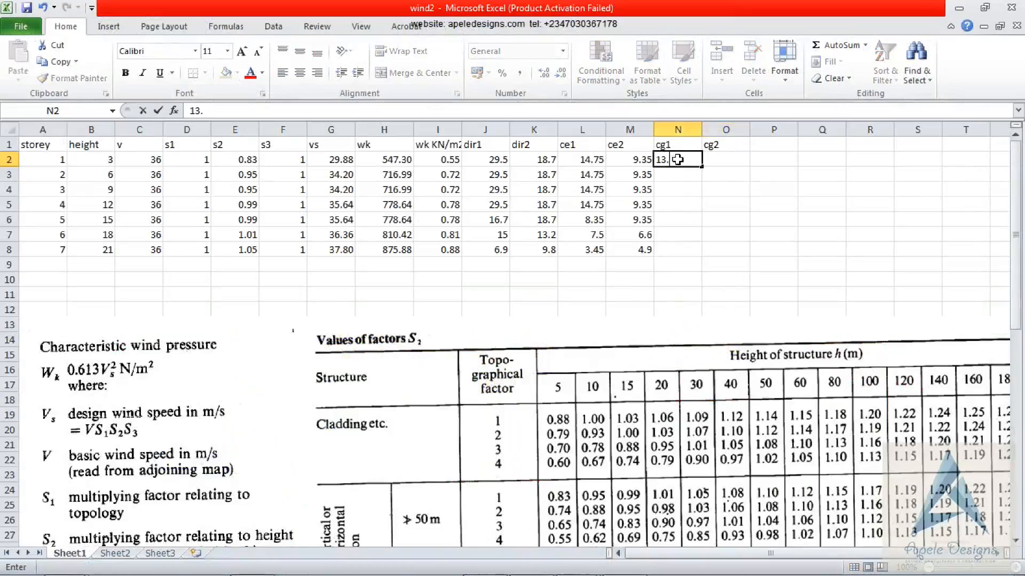
text(4)
drag(703, 165, 701, 206)
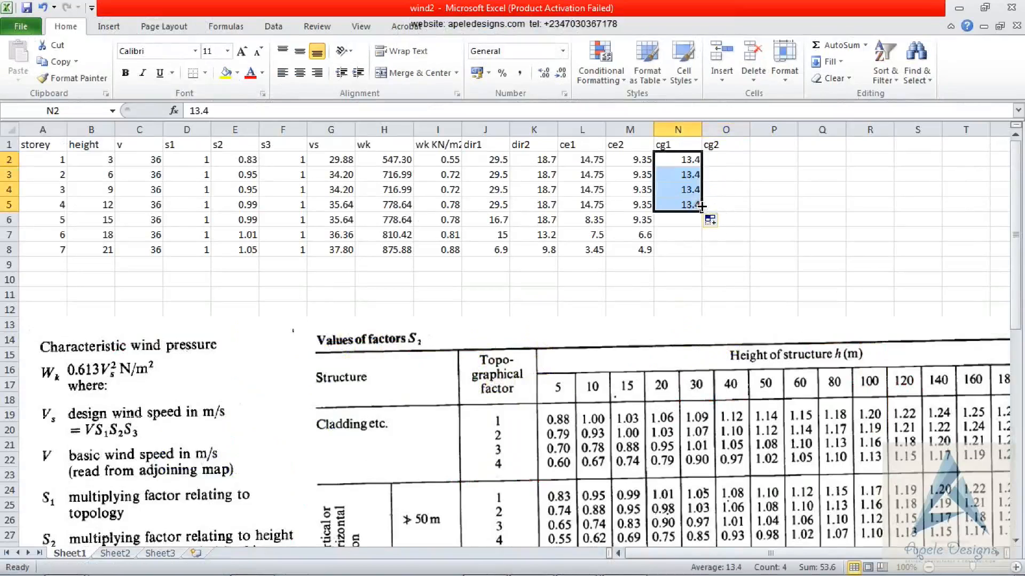
Enter 7.7 as the cg1 distance for storey 5 in N6
click(677, 220)
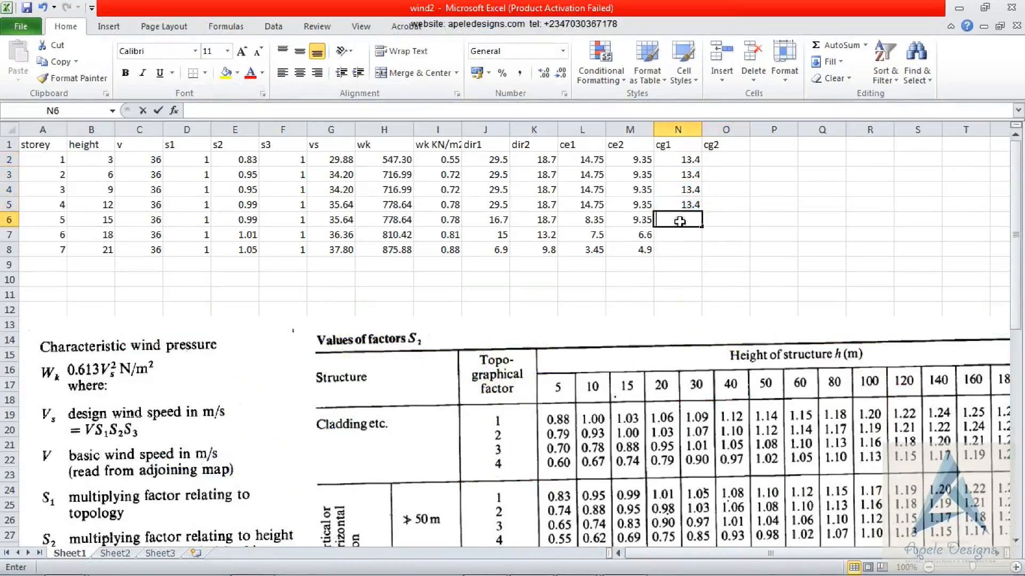
text(7.7)
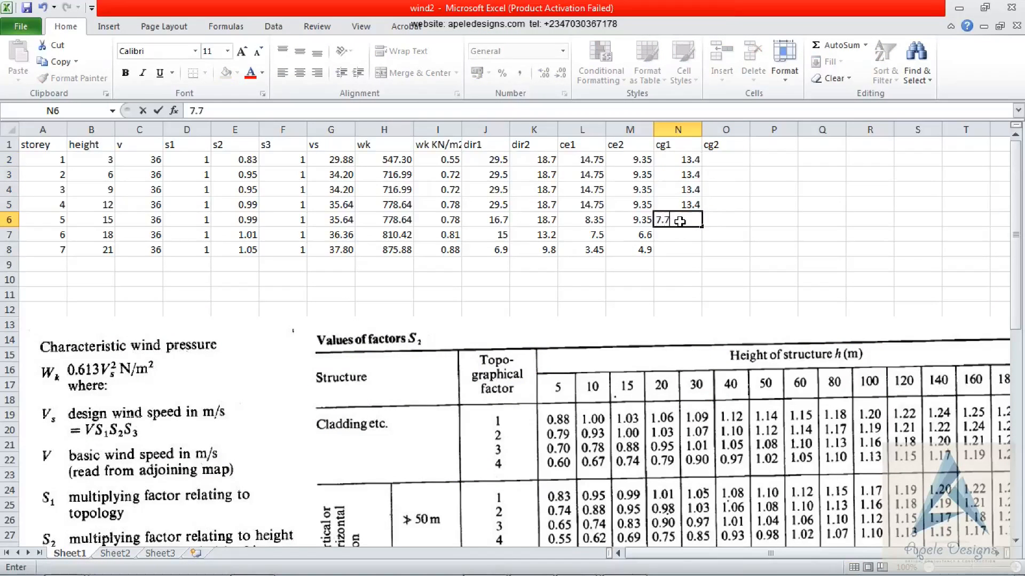
click(675, 238)
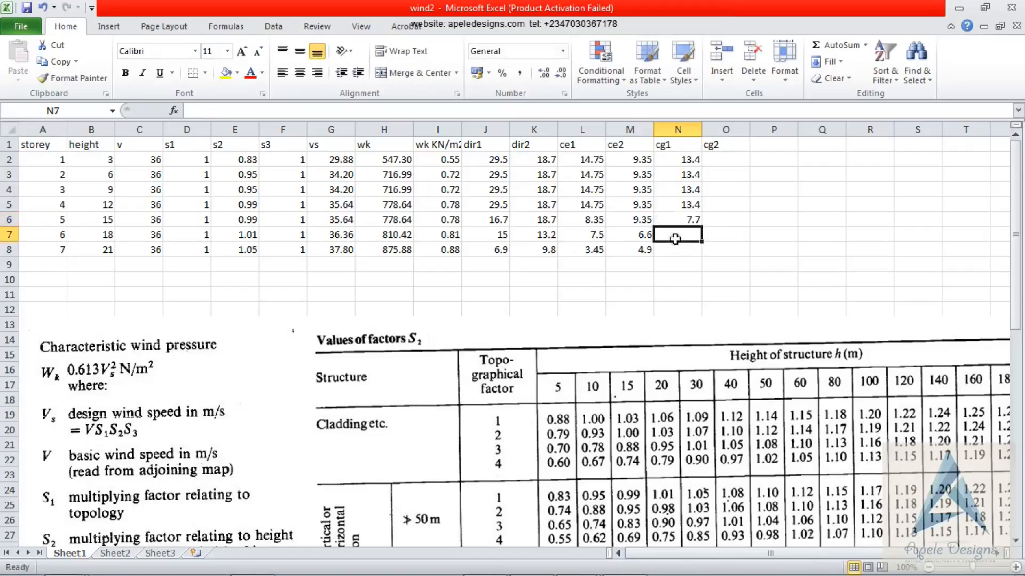
Enter the cg1 values 5.9 for storey 6 and 3.1 for storey 7
text(5.)
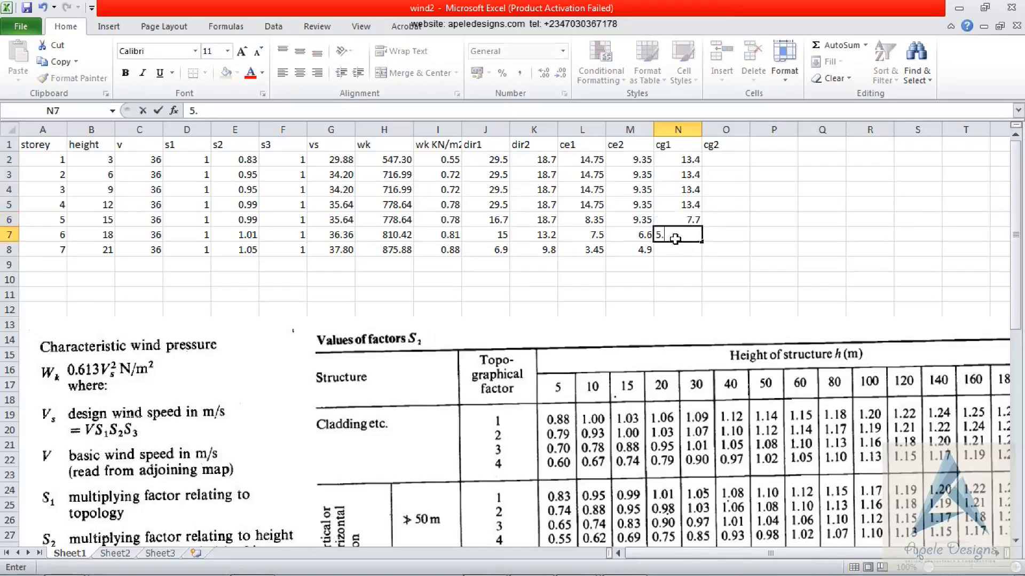
text(9)
click(673, 250)
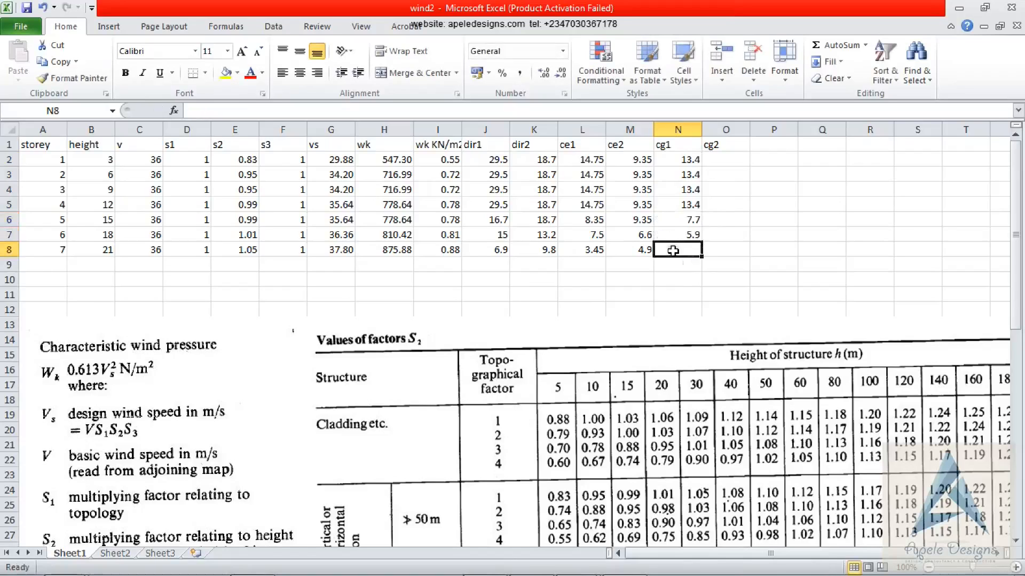
text(3.1)
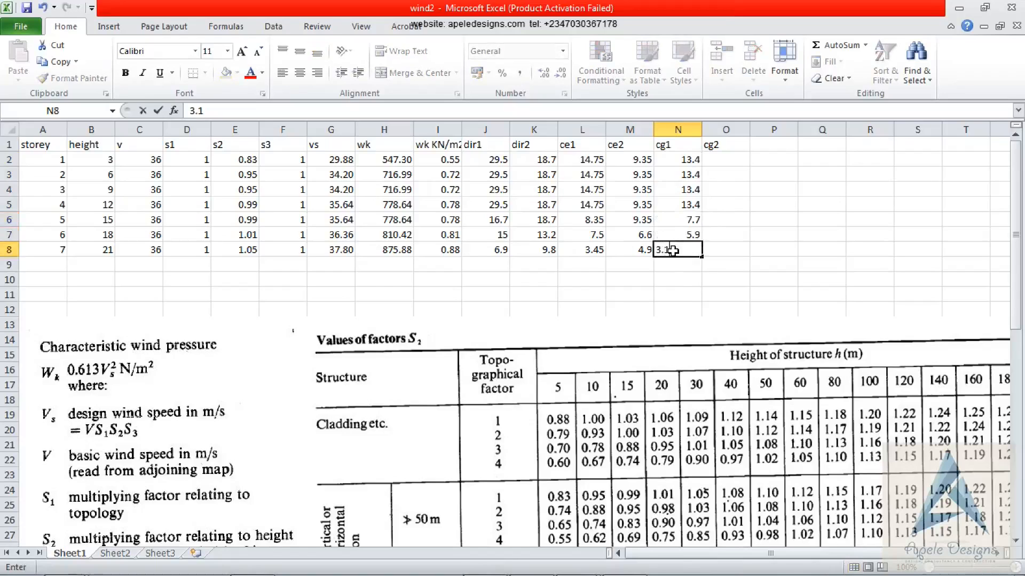
Enter 7.4 as the cg2 value for storey 1 and copy it down through storey 4
click(721, 160)
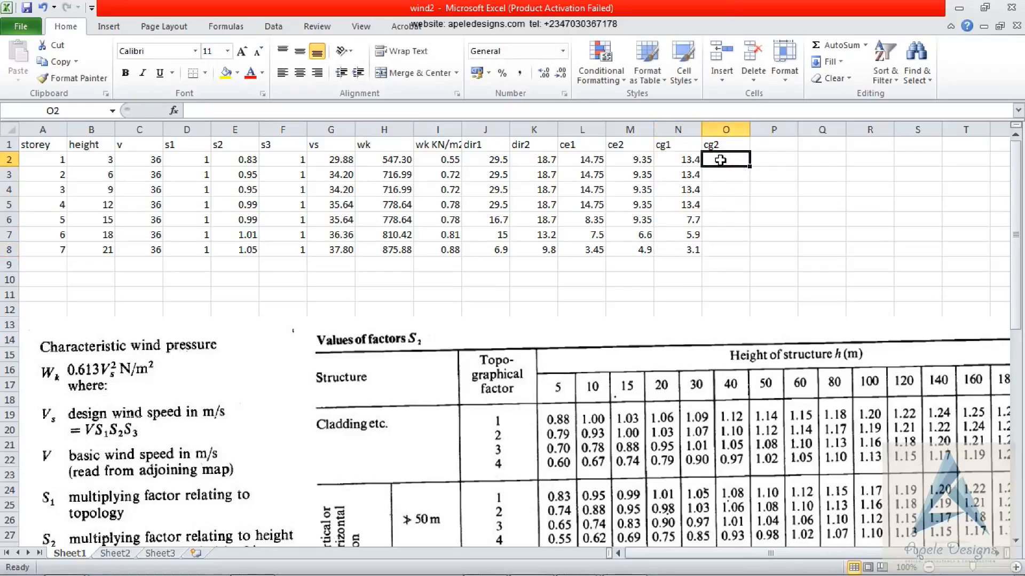
text(7.4)
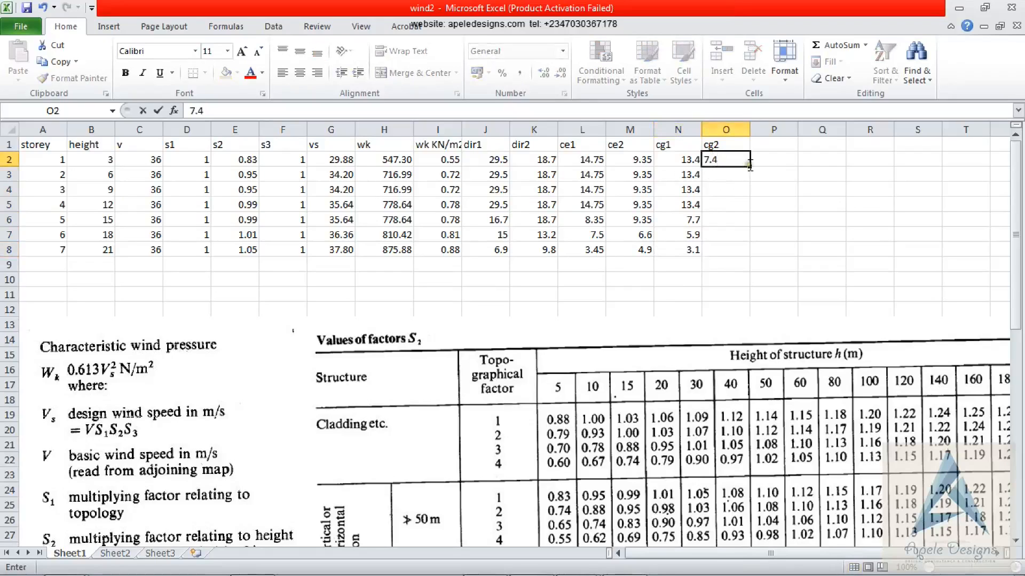
drag(751, 167, 749, 209)
click(743, 218)
click(738, 201)
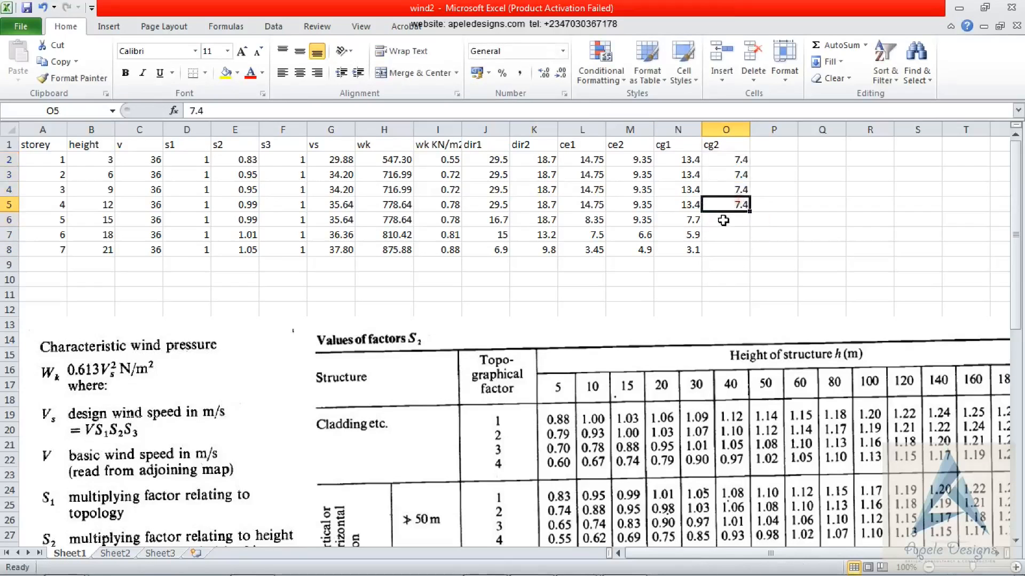
Enter the cg2 values 7.7, 5.6 and 3.6 for storeys 5, 6 and 7
click(724, 220)
text(7.7)
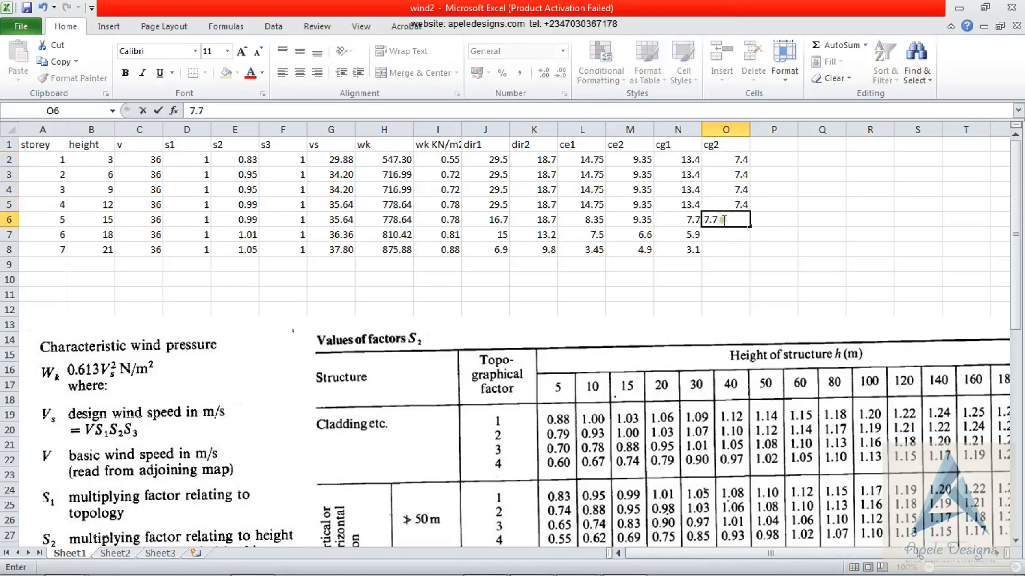
click(723, 234)
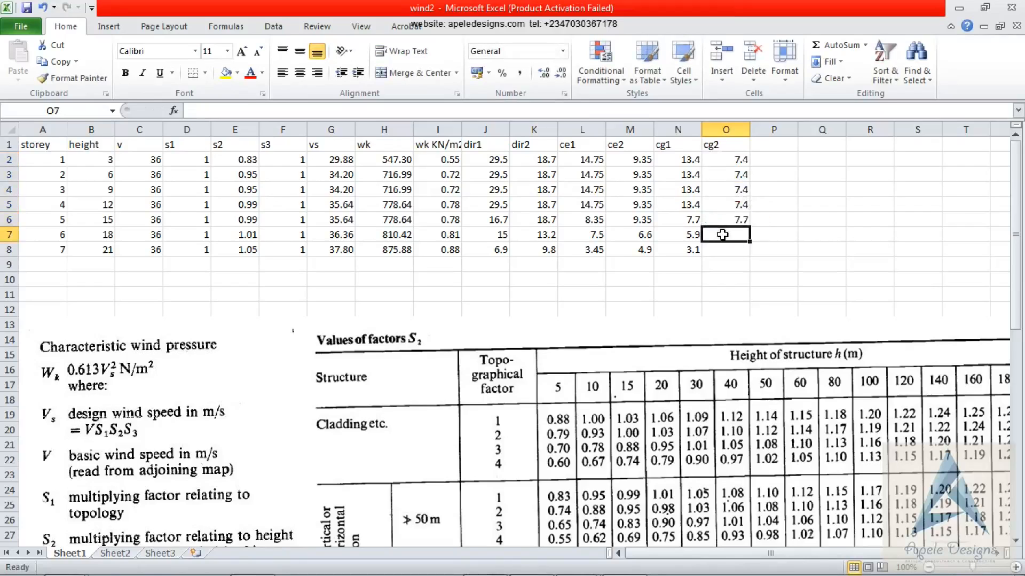
text(5.6)
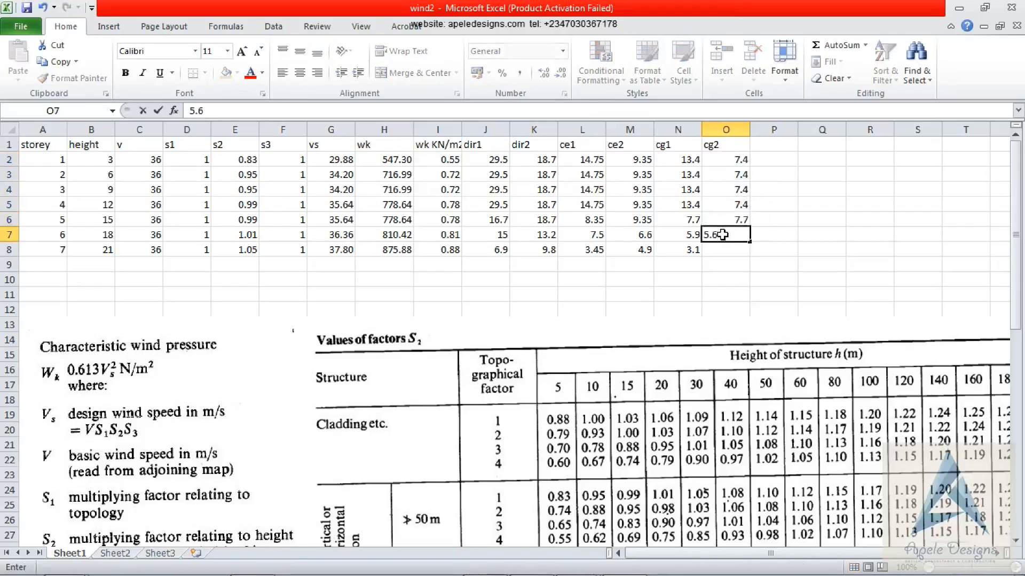
click(735, 249)
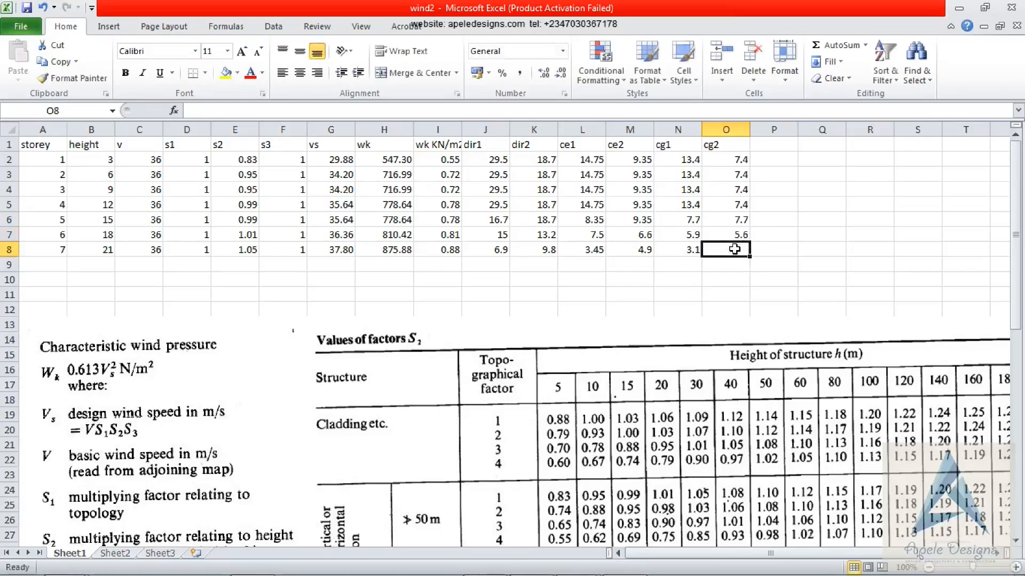
text(3.6)
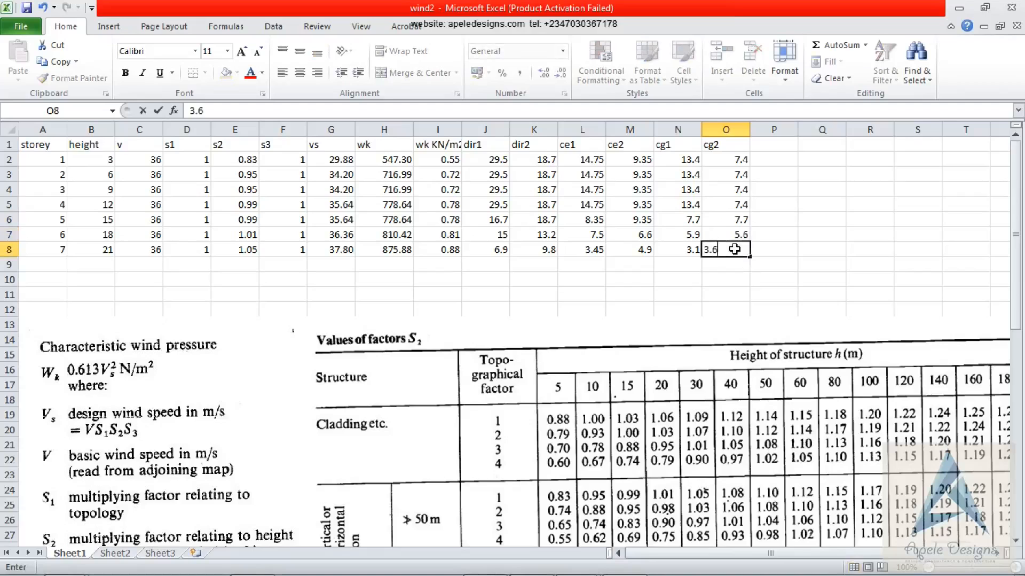
key(Return)
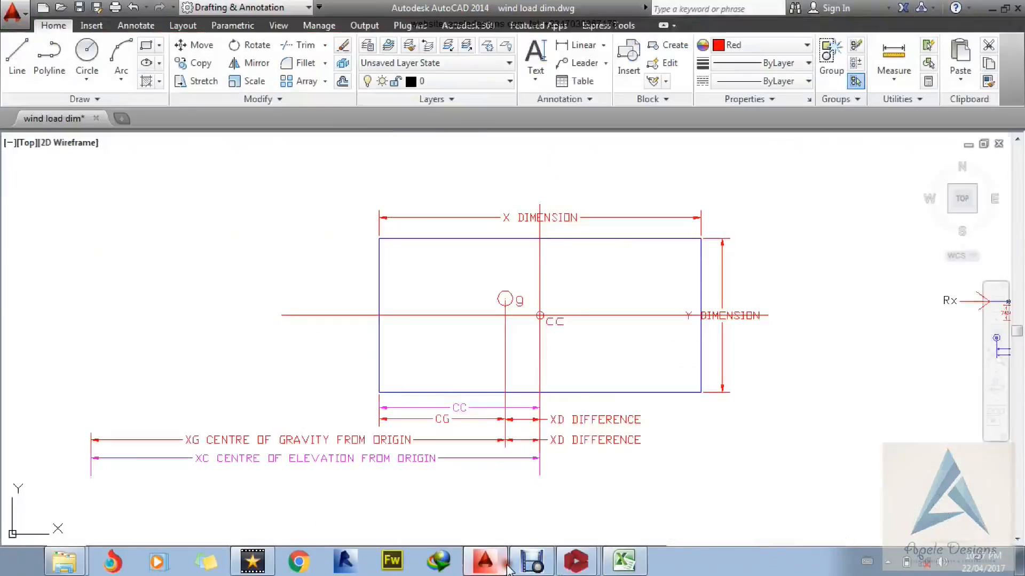
Consult the XD difference diagram in AutoCAD, and back in the Excel sheet head column P as c-g1
click(501, 560)
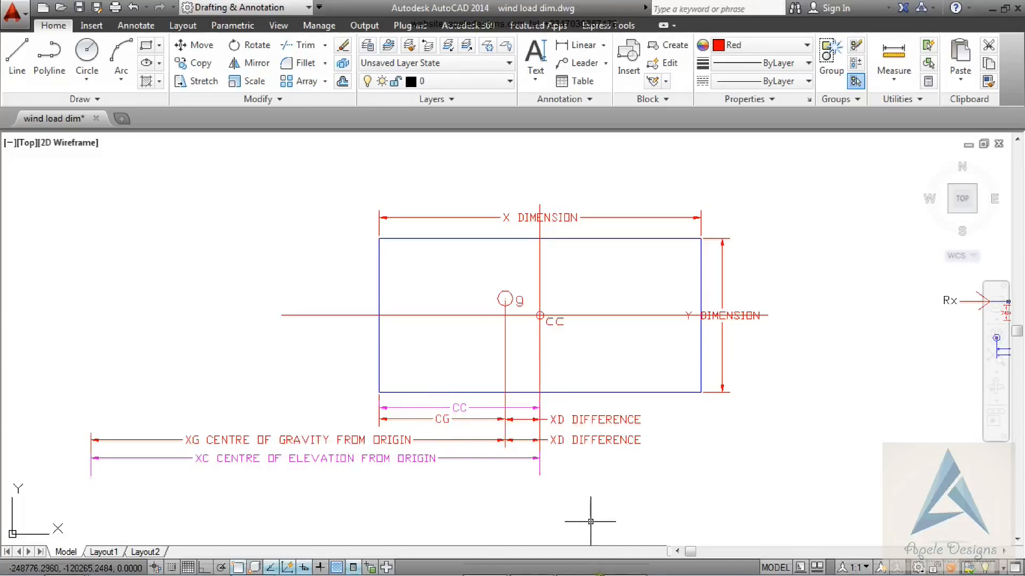
click(624, 569)
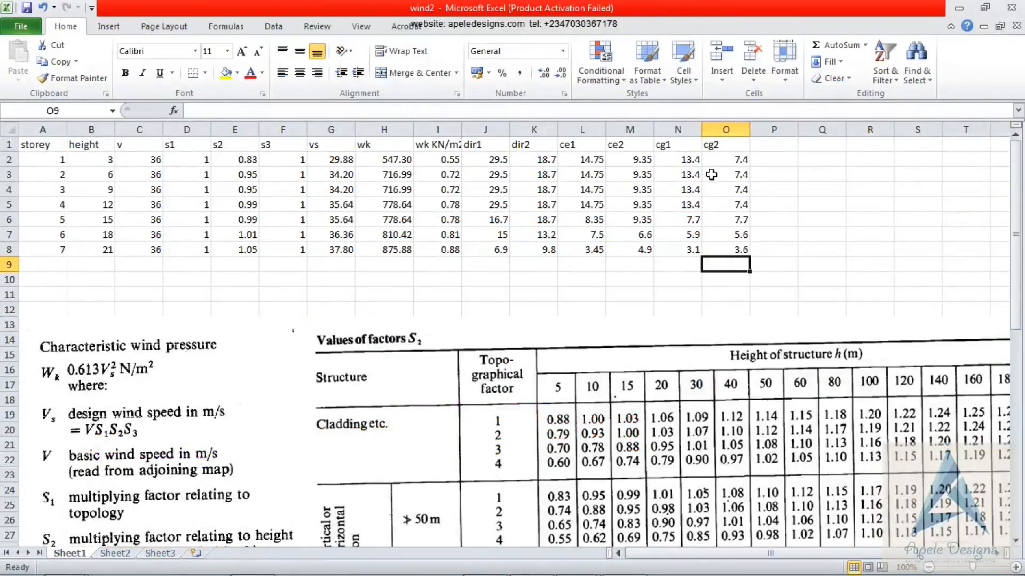
click(776, 145)
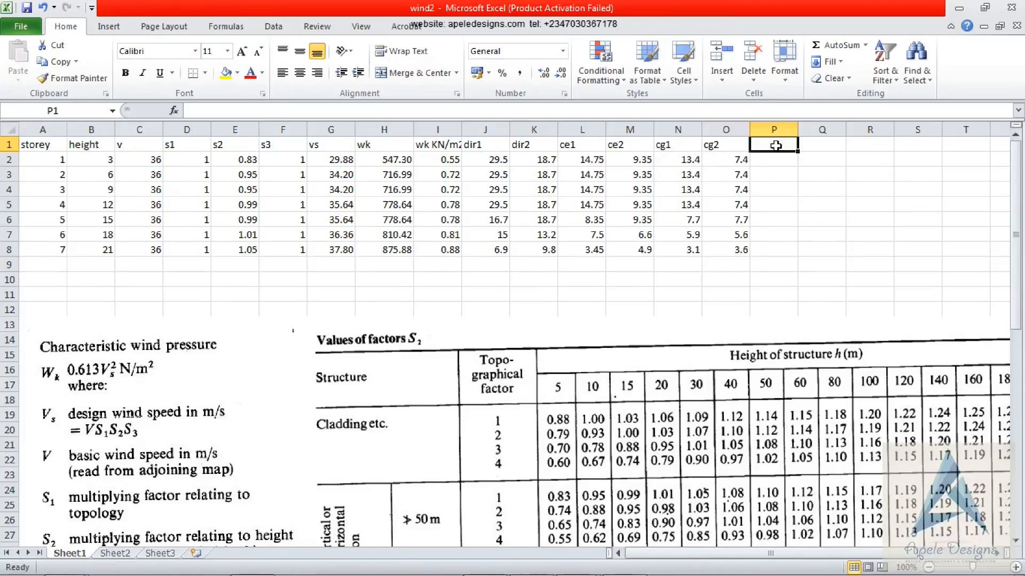
text(c)
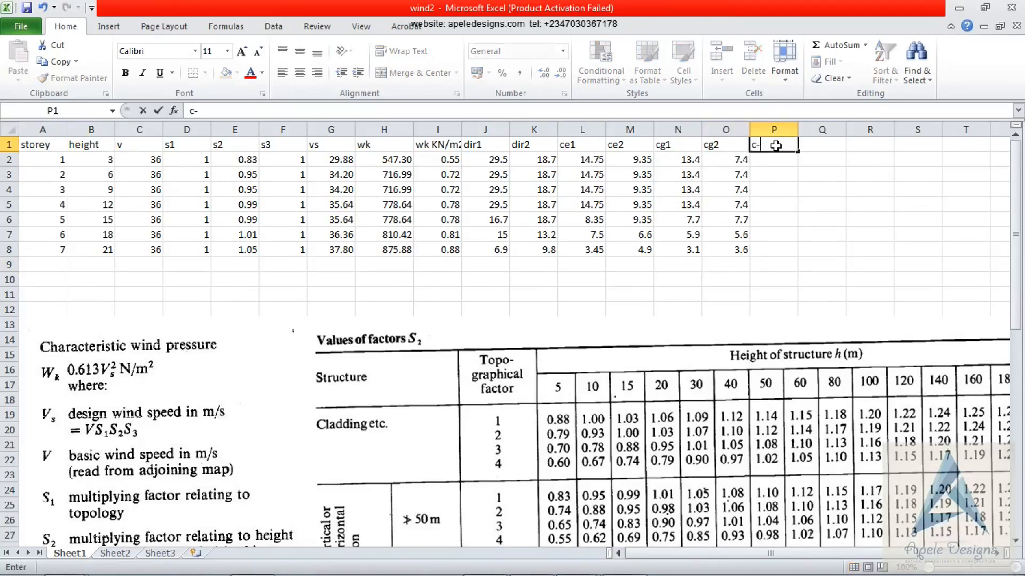
text(-g1)
Calculate c-g1 as ce1 minus cg1 with =L2-N2 in P2 and fill the formula down to P8
click(765, 160)
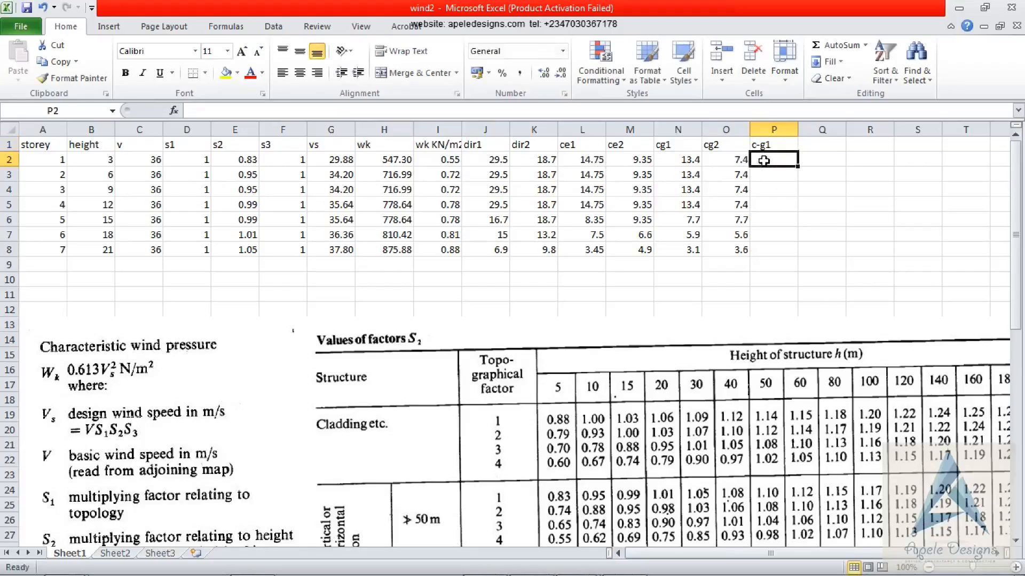
text(=)
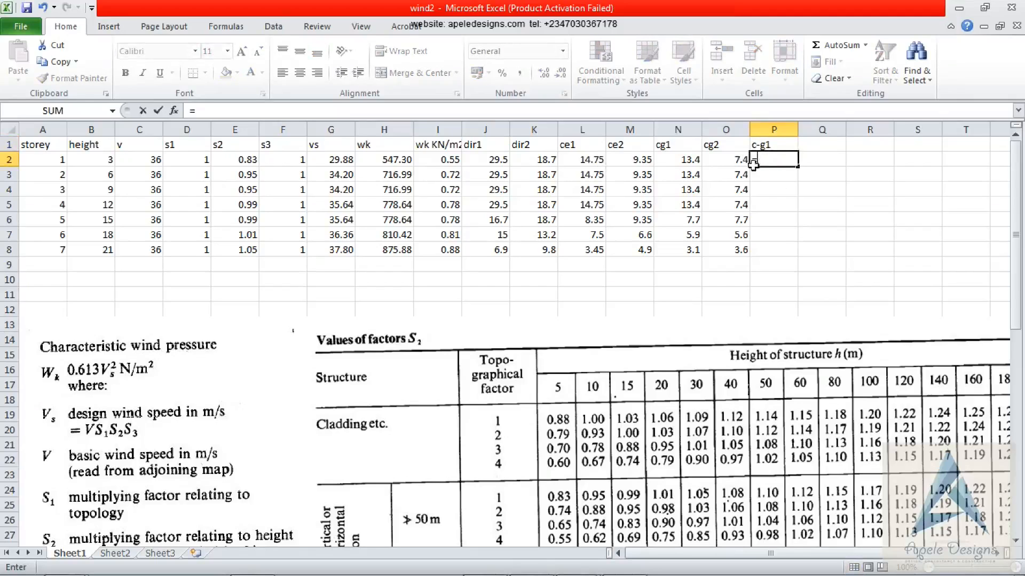
click(594, 160)
text(-)
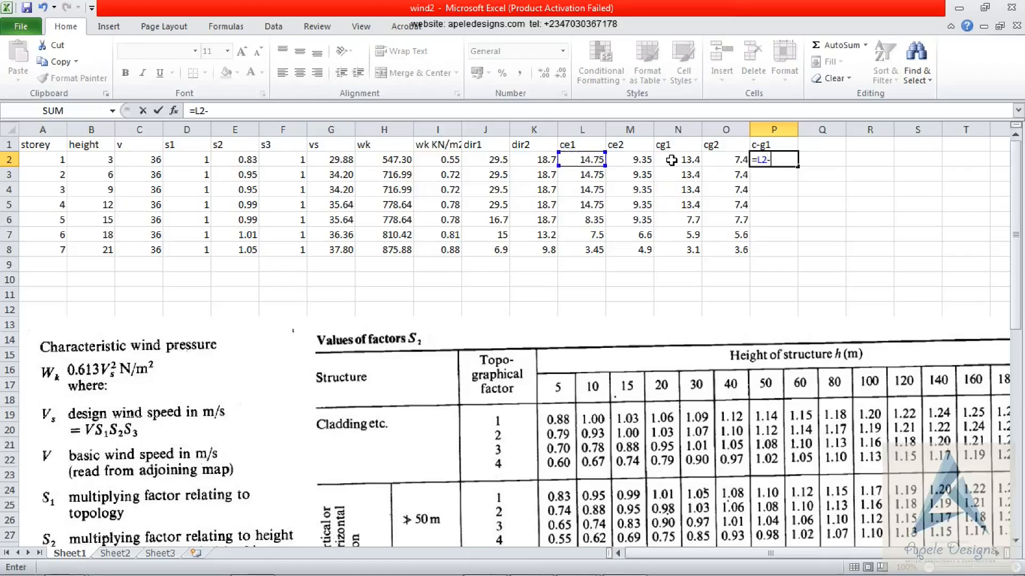
click(685, 160)
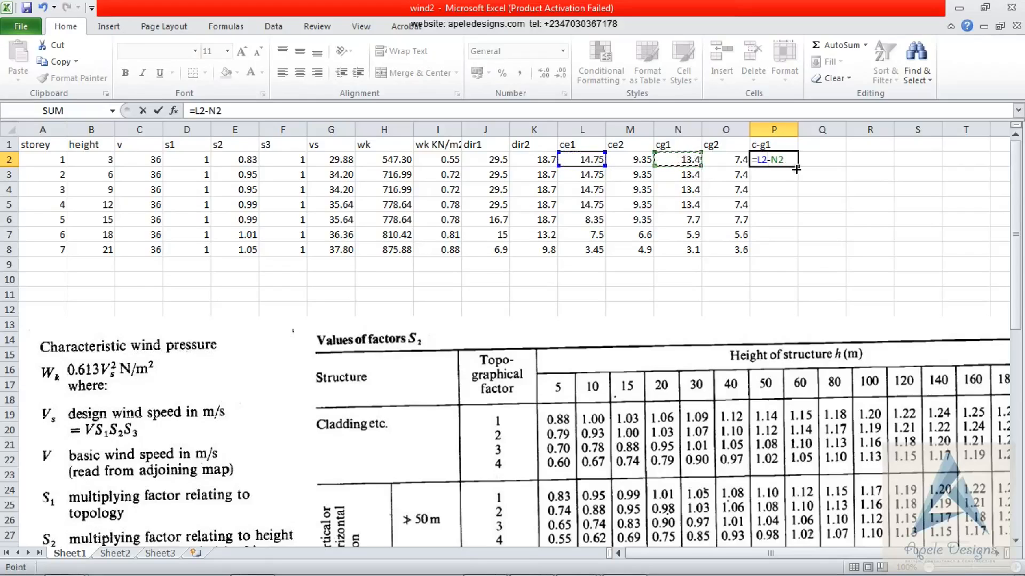
key(Return)
click(784, 159)
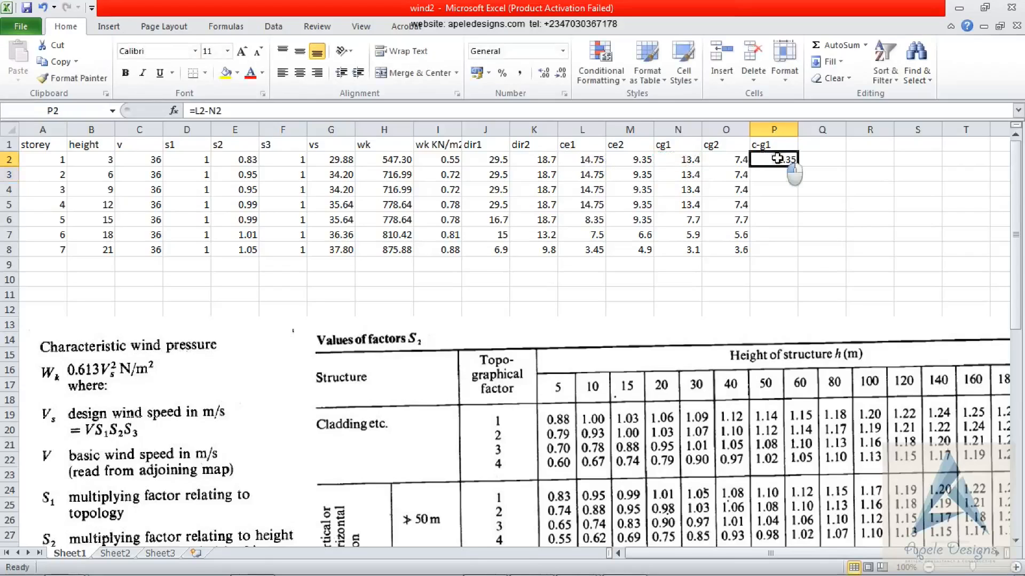
drag(799, 167, 800, 256)
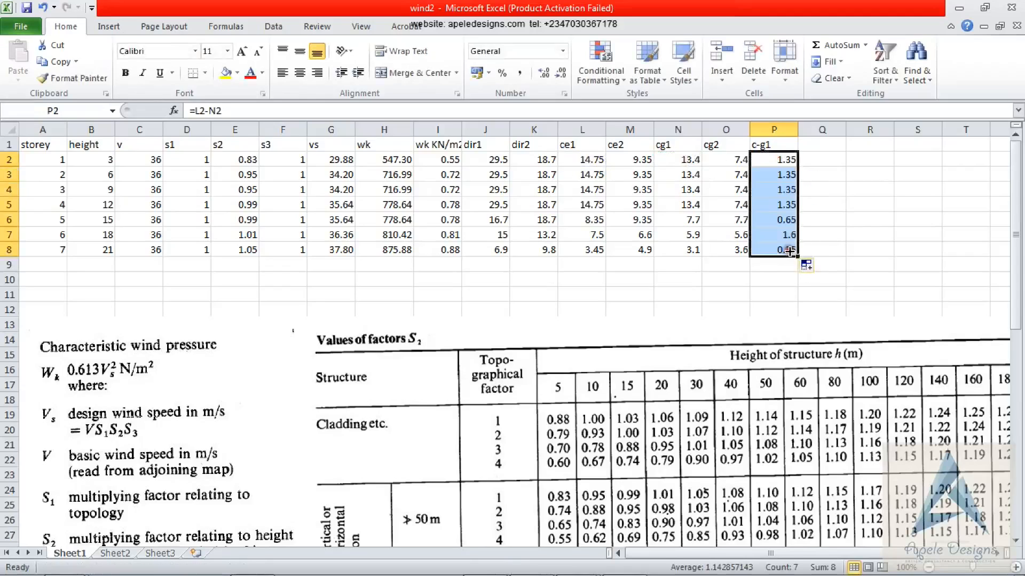
Head column Q as c-g2 and fill Q2:Q8 with ce2 minus cg2, starting from =M2-O2
click(813, 146)
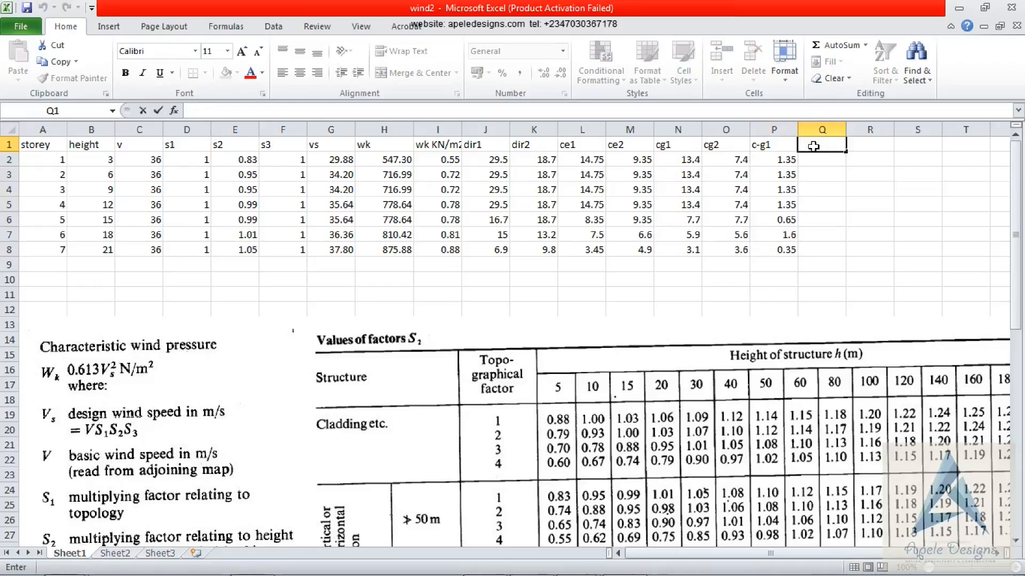
text(c-g2)
click(812, 161)
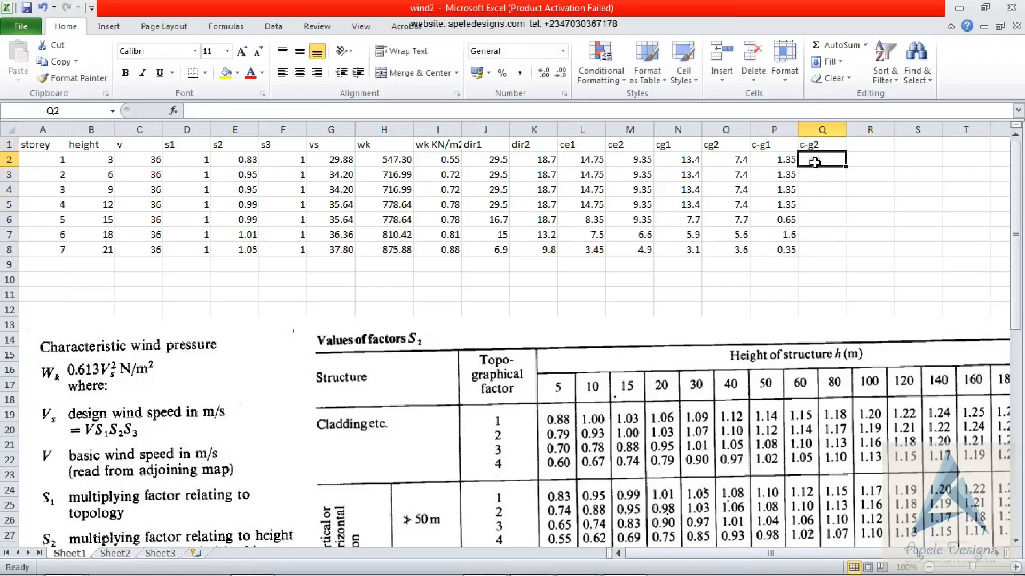
text(=)
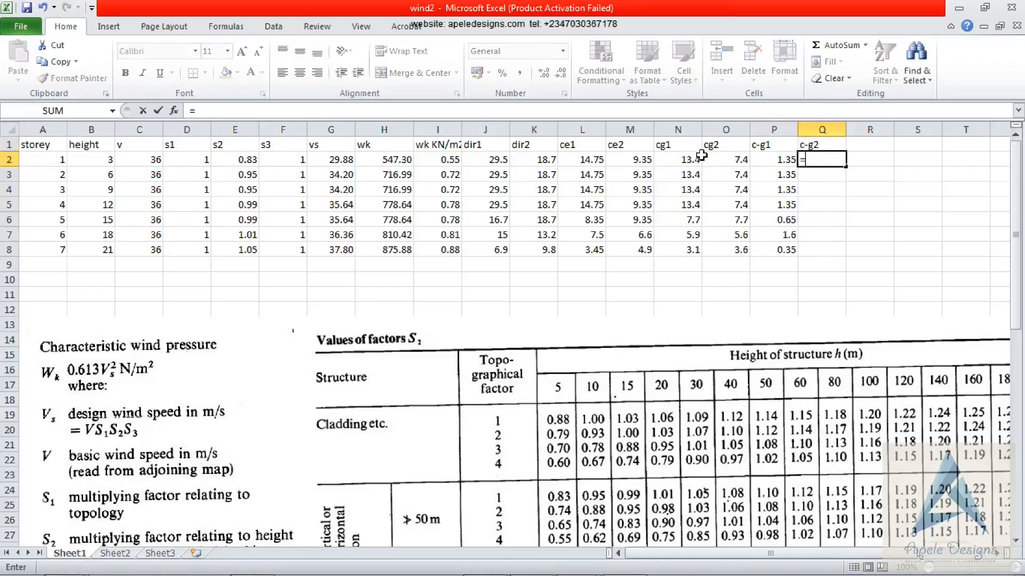
click(636, 158)
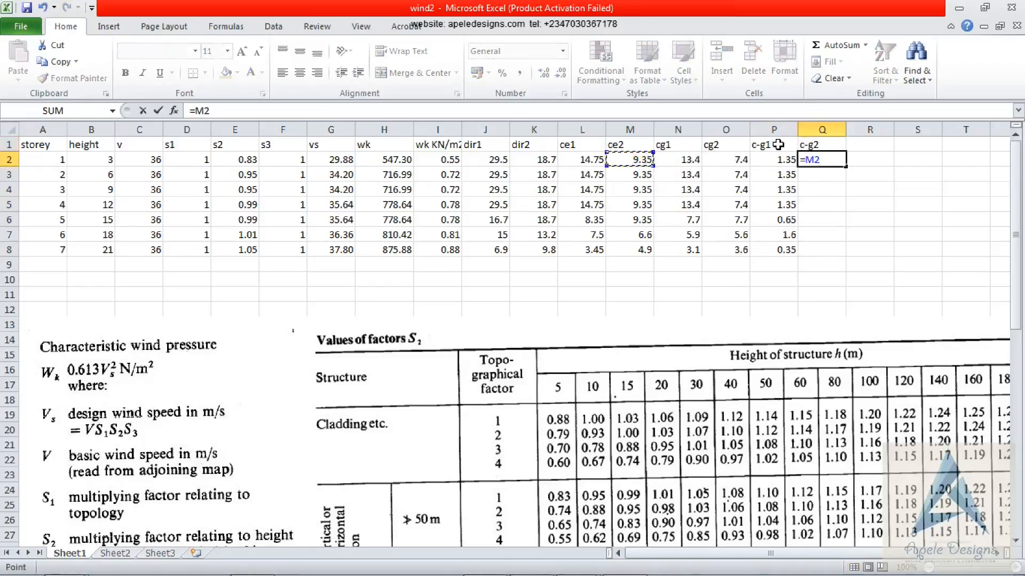
text(-)
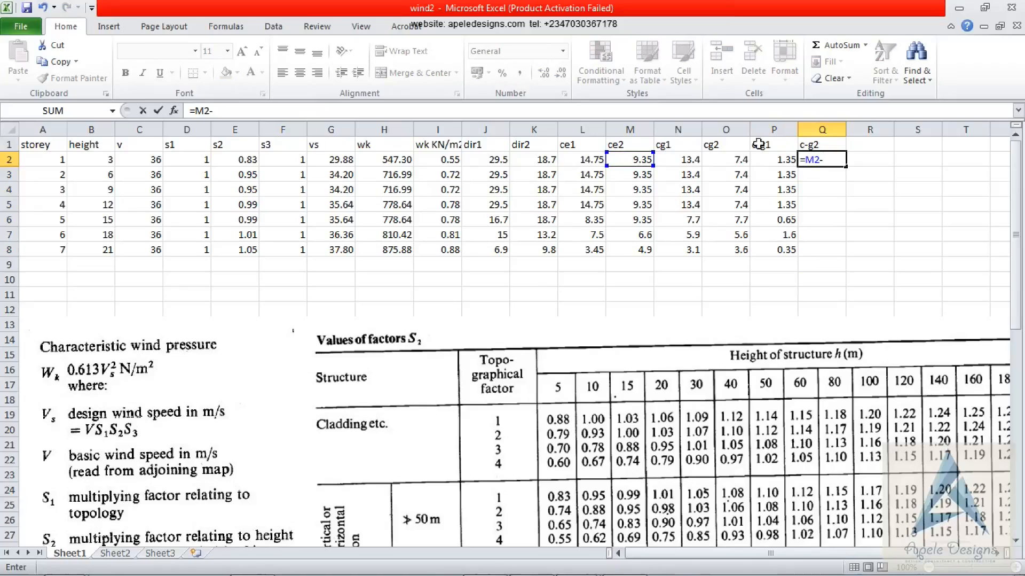
click(736, 159)
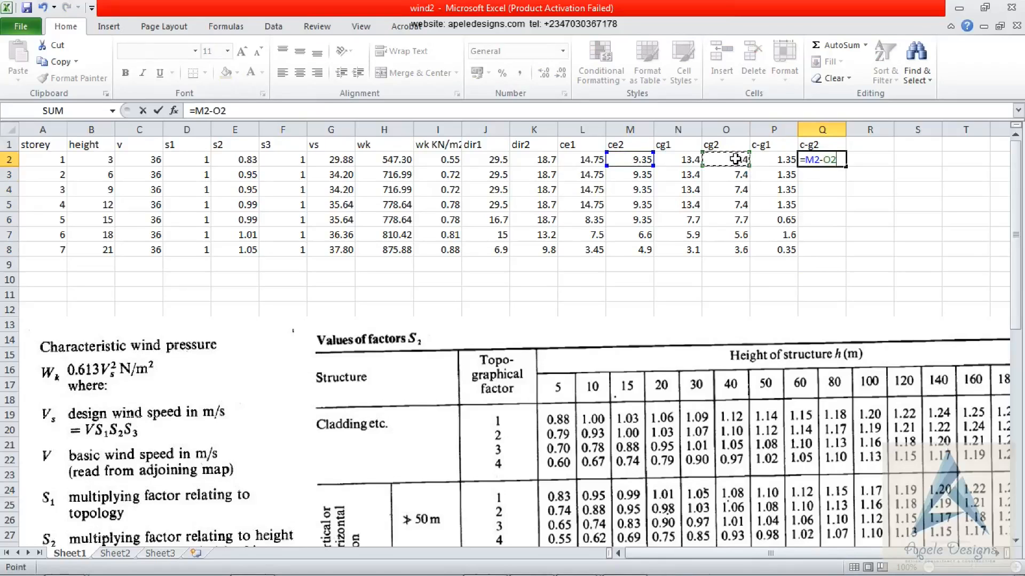
key(Return)
click(827, 159)
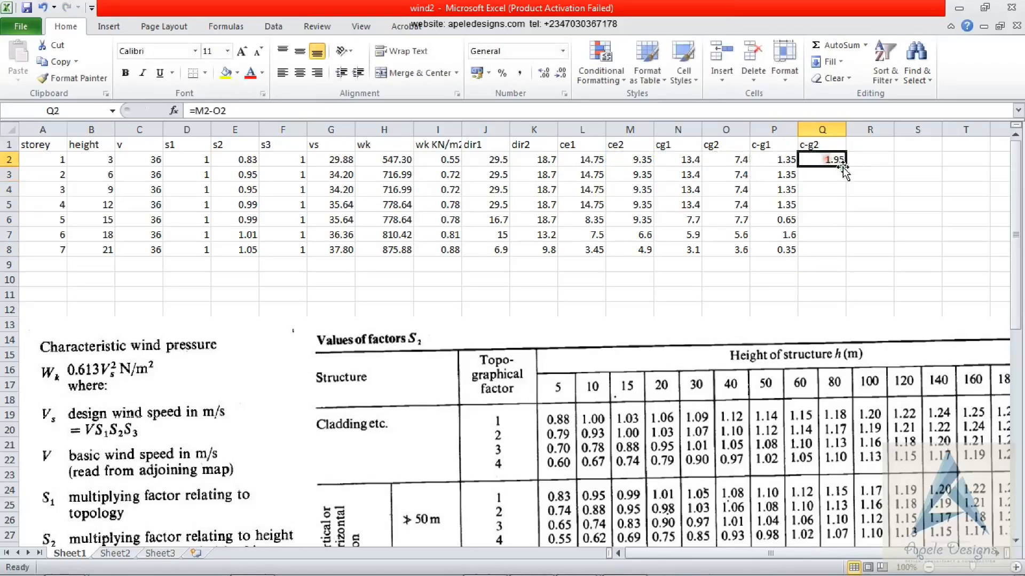
drag(846, 166, 846, 255)
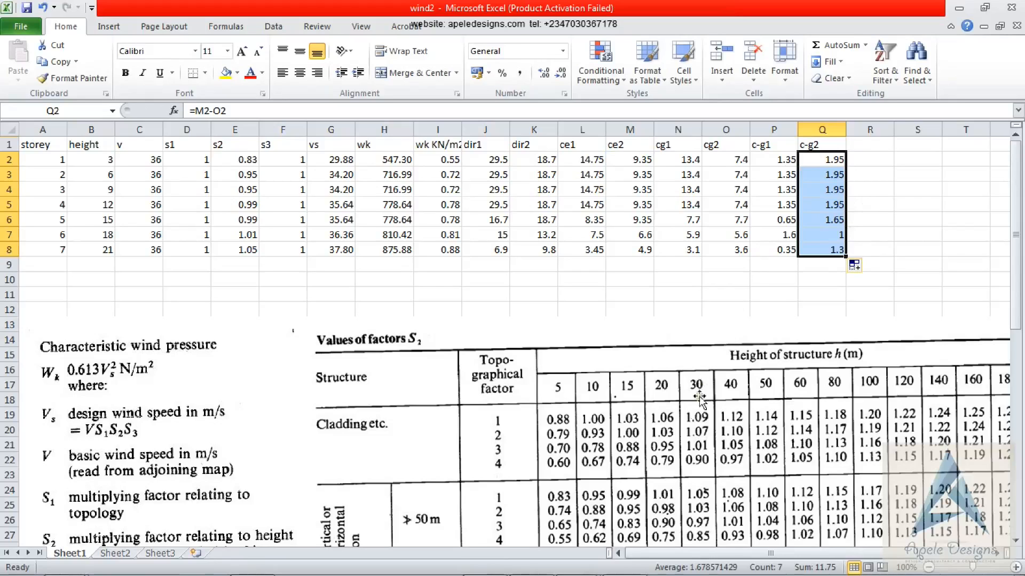
Add the column headings xg in R1 and yg in S1
click(861, 145)
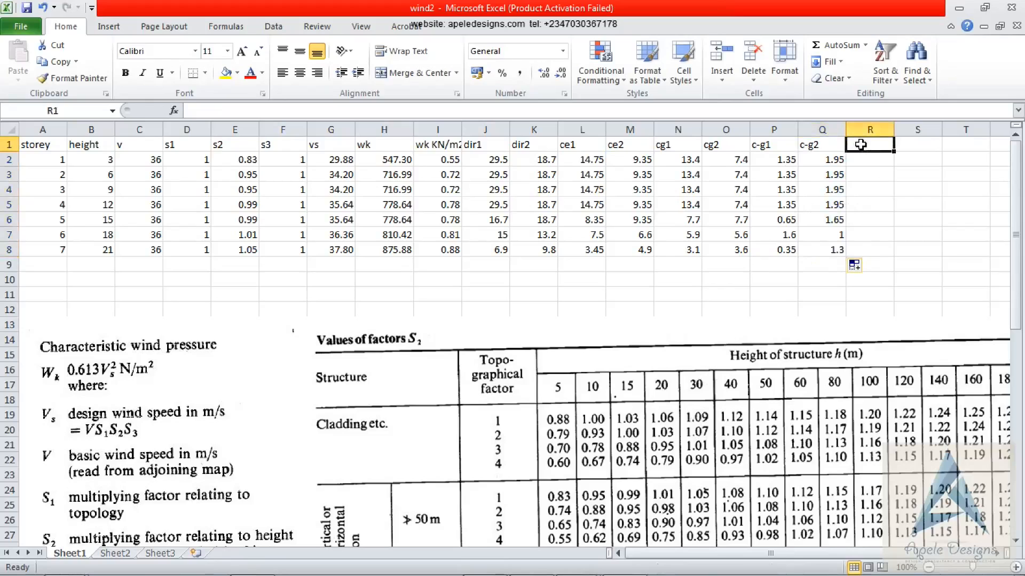
text(xg)
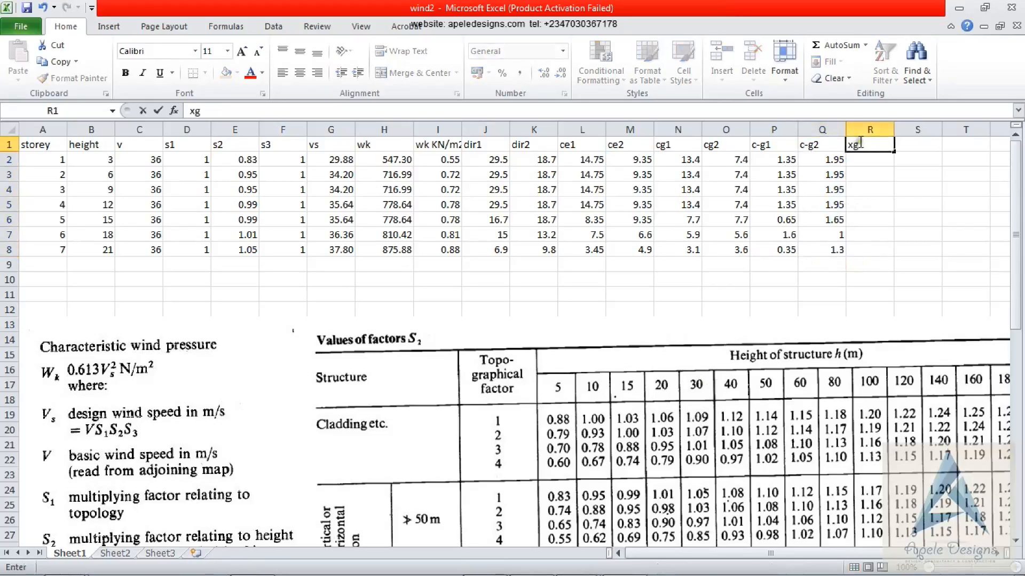
click(917, 143)
text(yg)
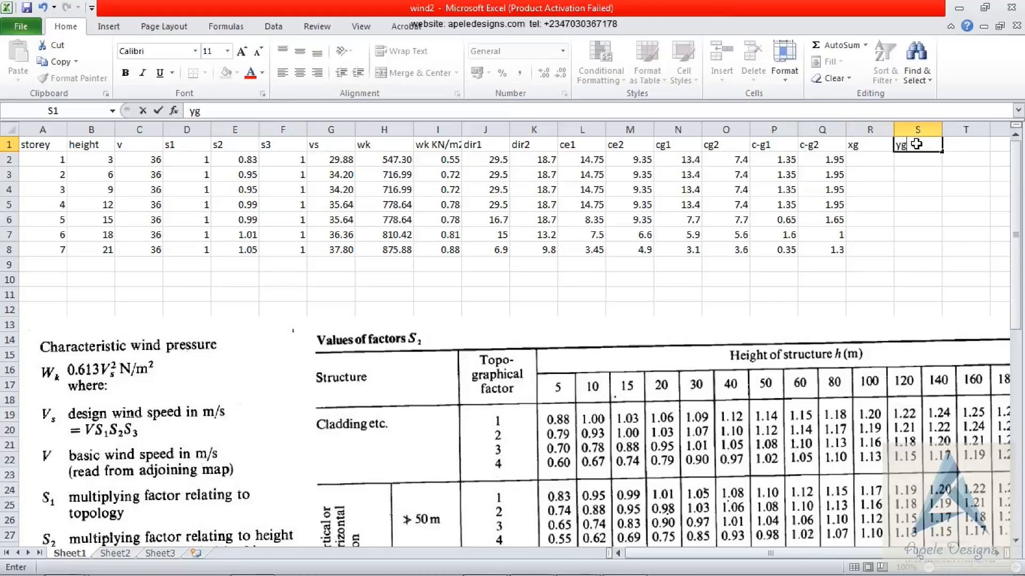
key(Return)
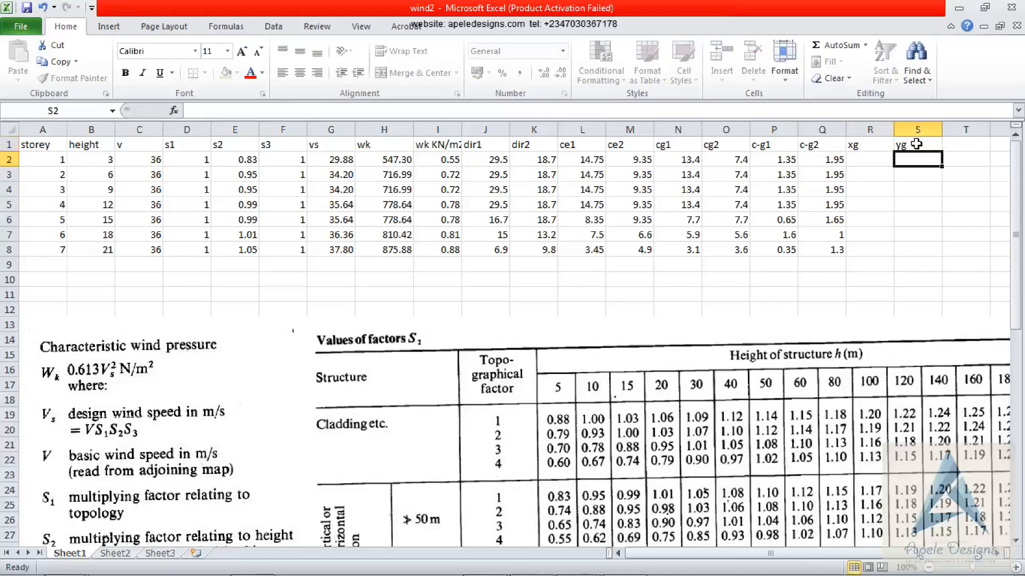
mouse_move(615, 570)
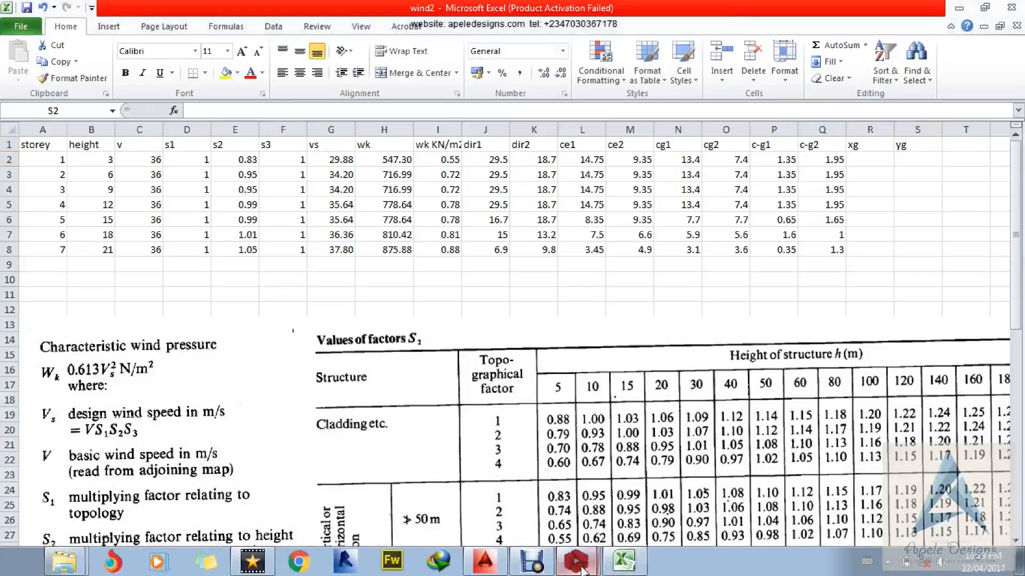
Switch to ProtaStructure, review the X-g and Y-g coordinates of all storeys in Storey Parameters and Loads, and return to the Excel sheet
click(576, 534)
click(628, 185)
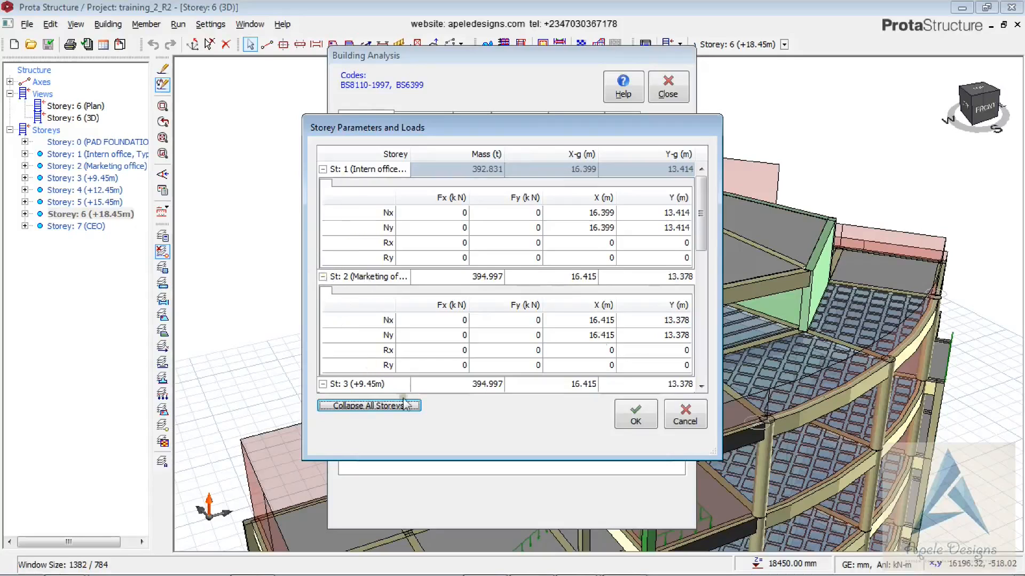
drag(702, 214, 704, 344)
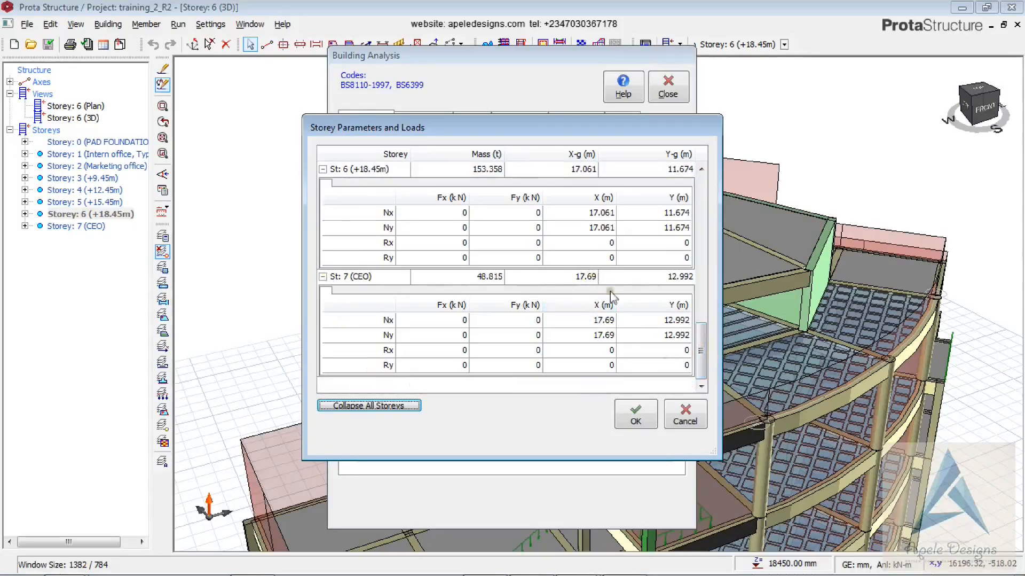
mouse_move(713, 569)
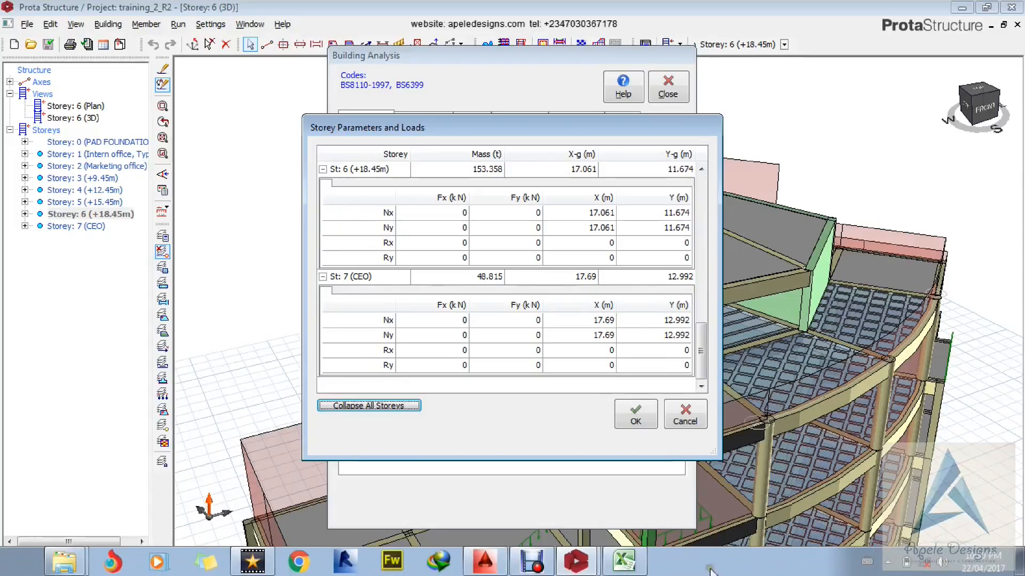
click(640, 565)
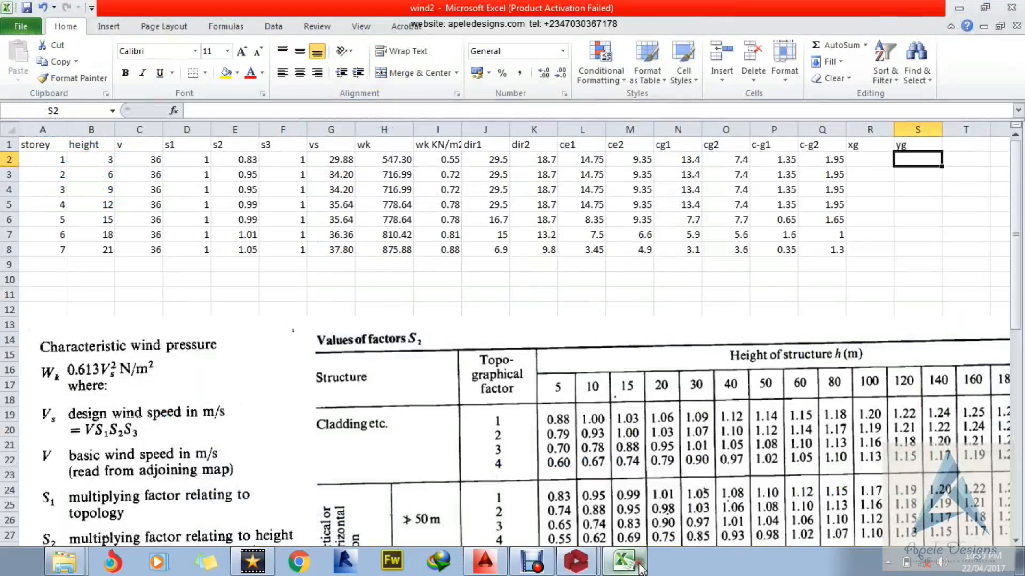
Enter 16.4 as the xg value for storey 1 in R2 and fill it down to R5
click(866, 159)
double_click(866, 164)
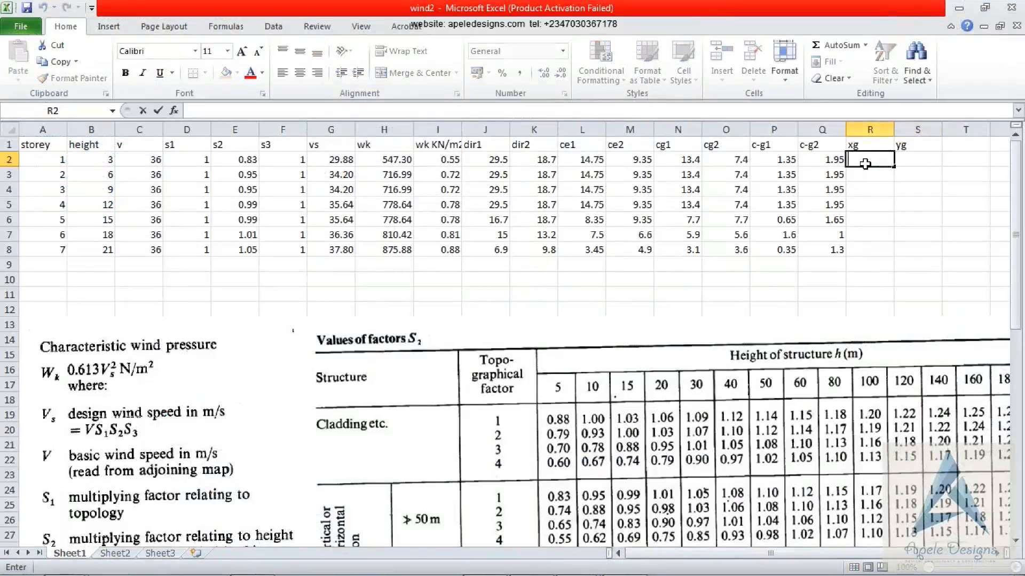
text(16.4)
drag(893, 167, 870, 208)
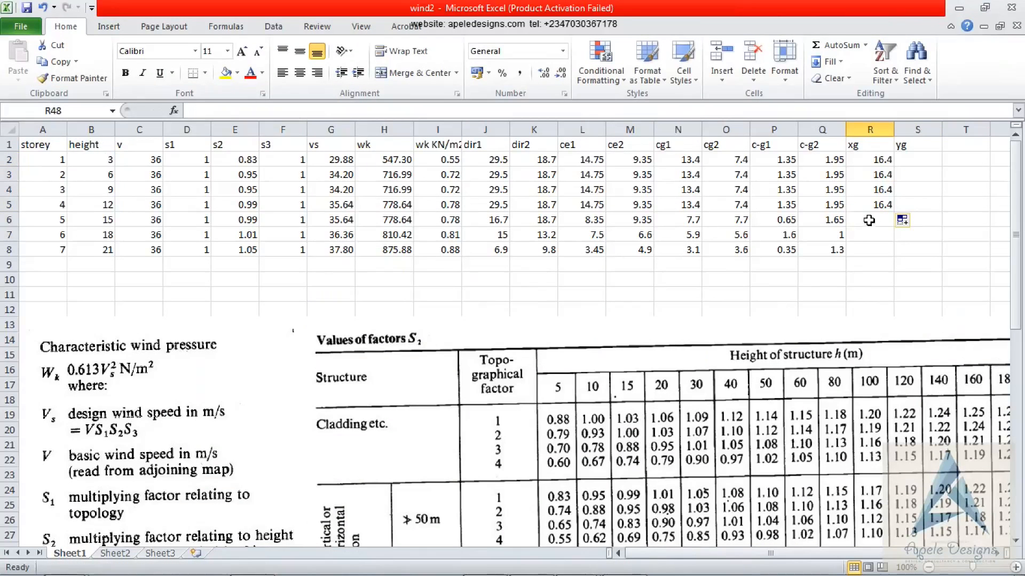
Enter the xg values 18.5, 17.1 and 17.7 for storeys 5 to 7 in R6:R8
click(869, 219)
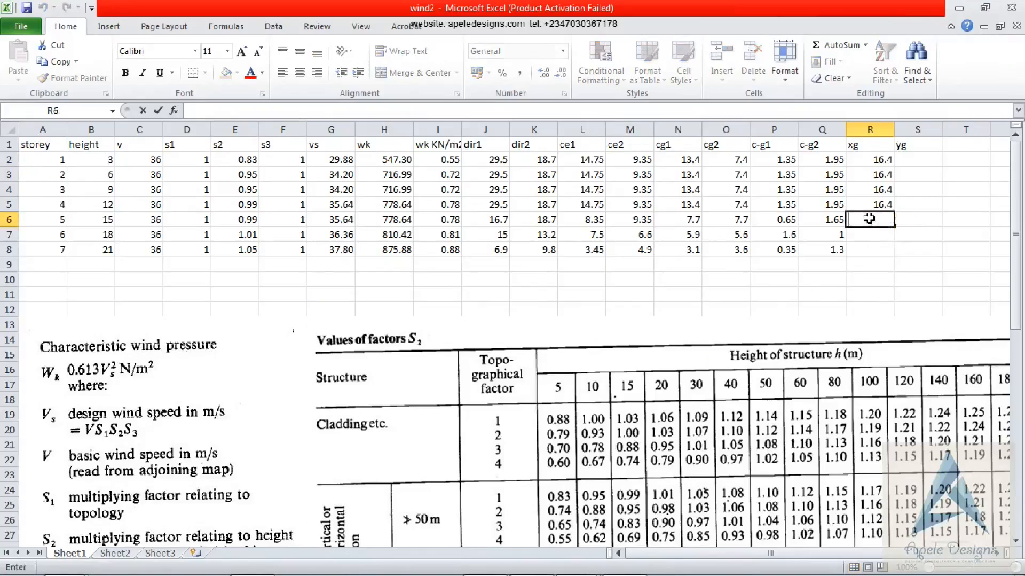
text(18.5)
key(Return)
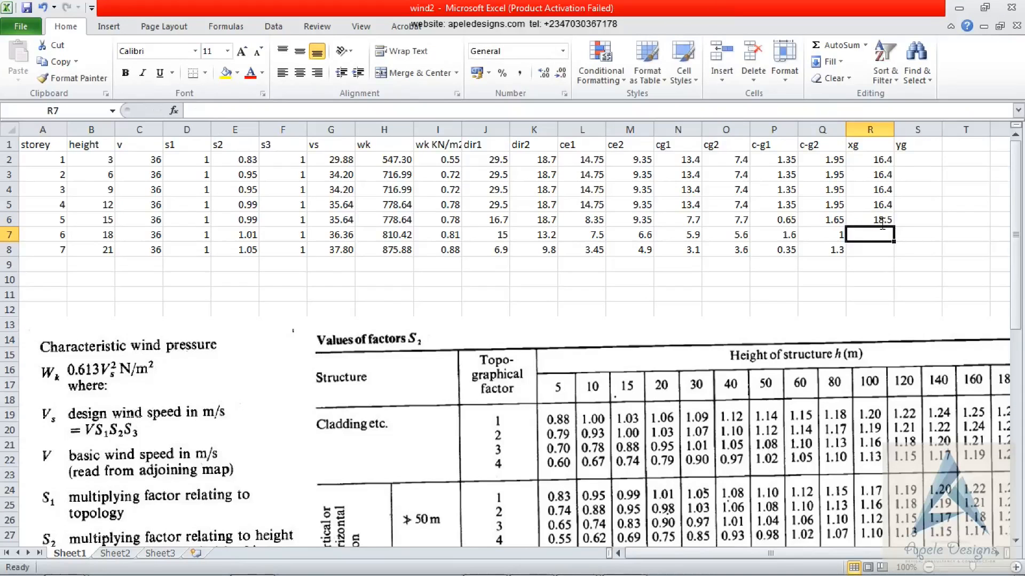
text(1)
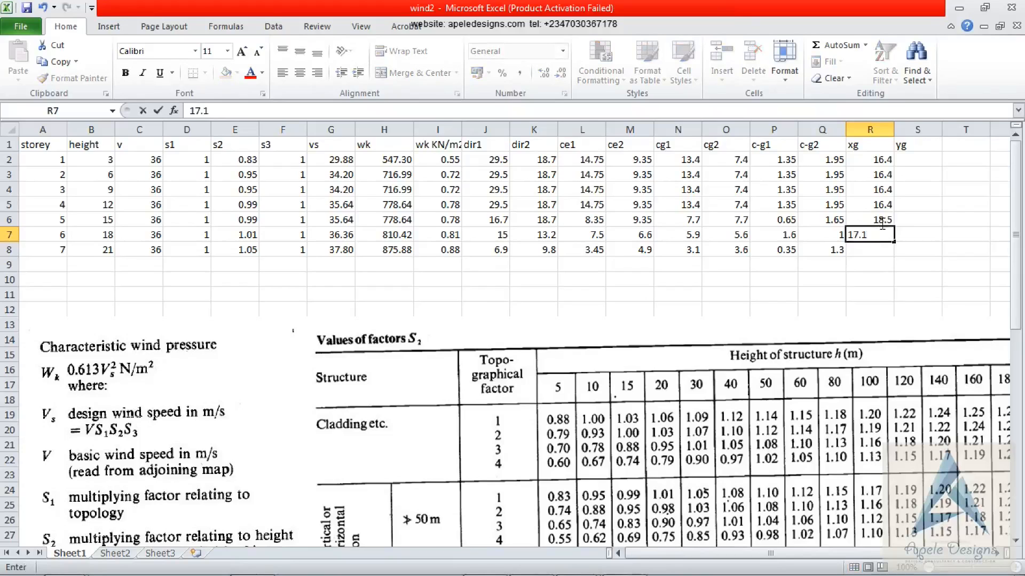
text(7.1)
key(Return)
text(17)
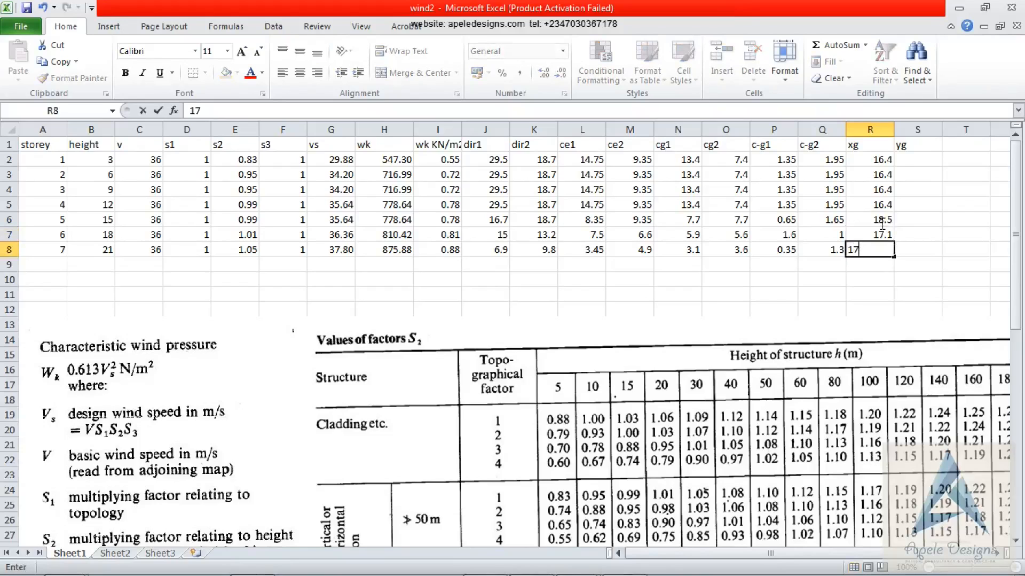
text(.7)
Enter 13.4 as the yg value for storey 1 in S2 and fill it down to S5
click(908, 155)
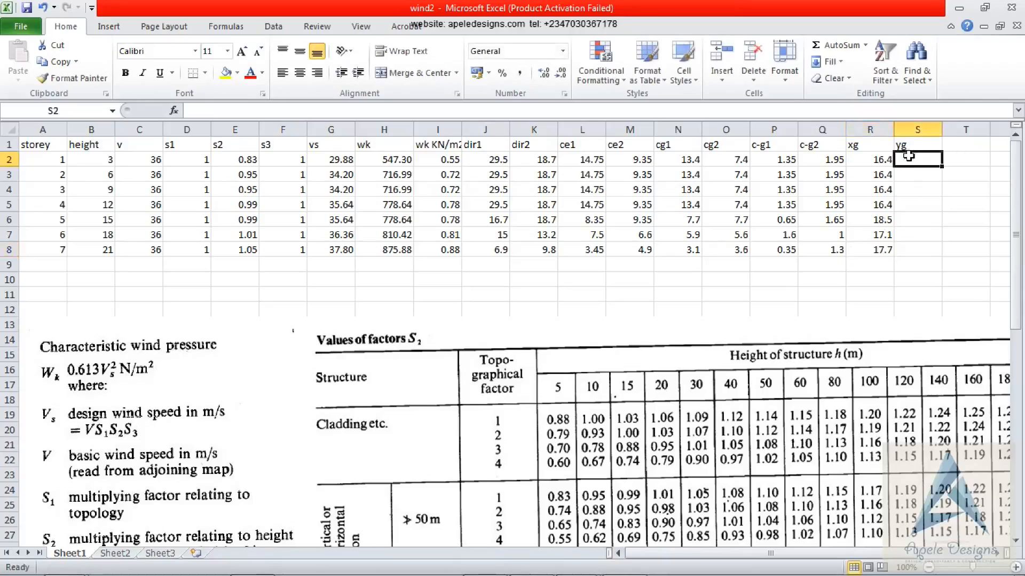
text(13.4)
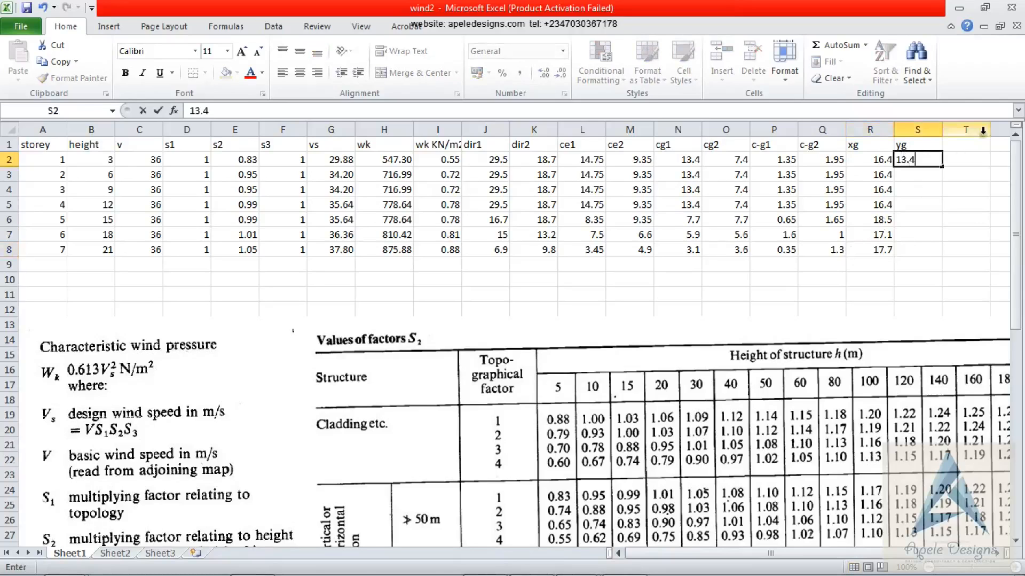
drag(943, 166, 932, 208)
Enter the yg values 13.5, 11.7 and 12.9 for storeys 5 to 7 in S6:S8
click(930, 224)
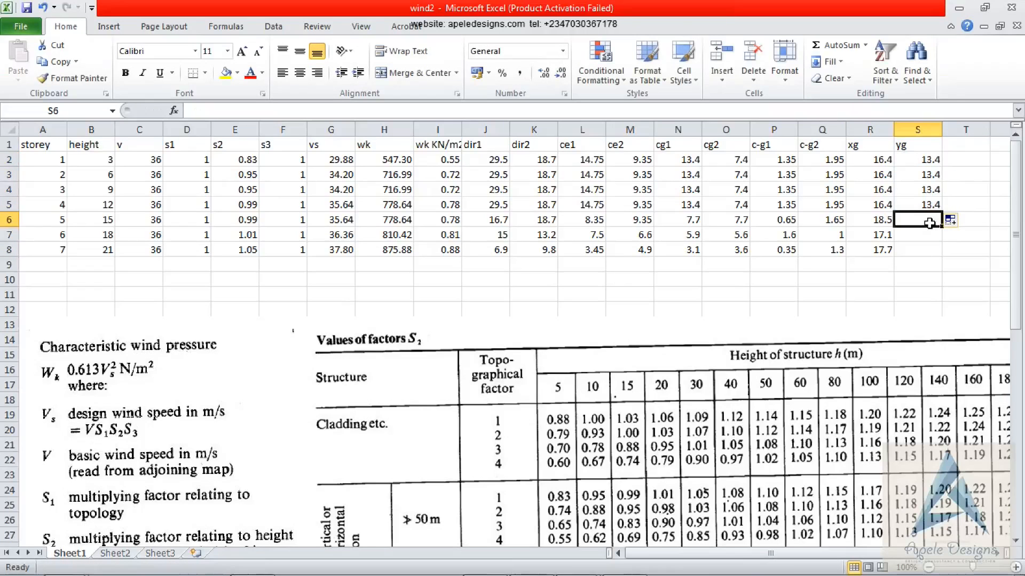
double_click(930, 223)
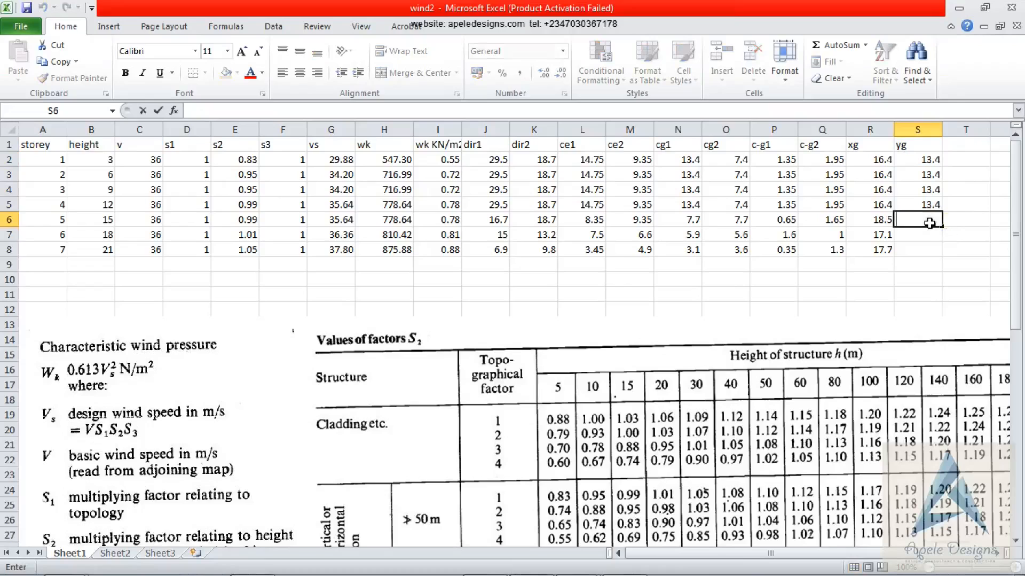
text(13.5)
key(Return)
text(11.7)
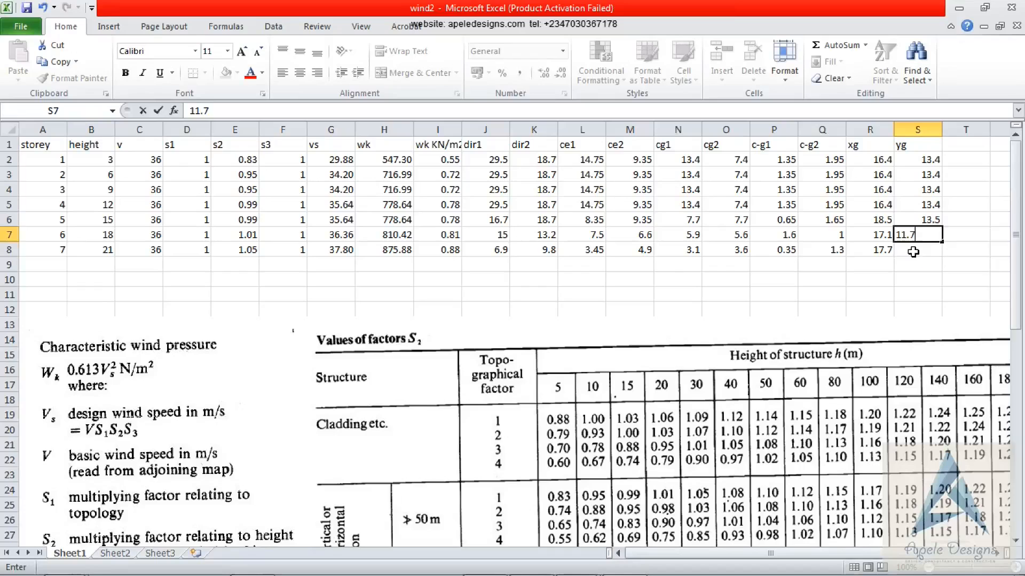
click(913, 251)
text(12)
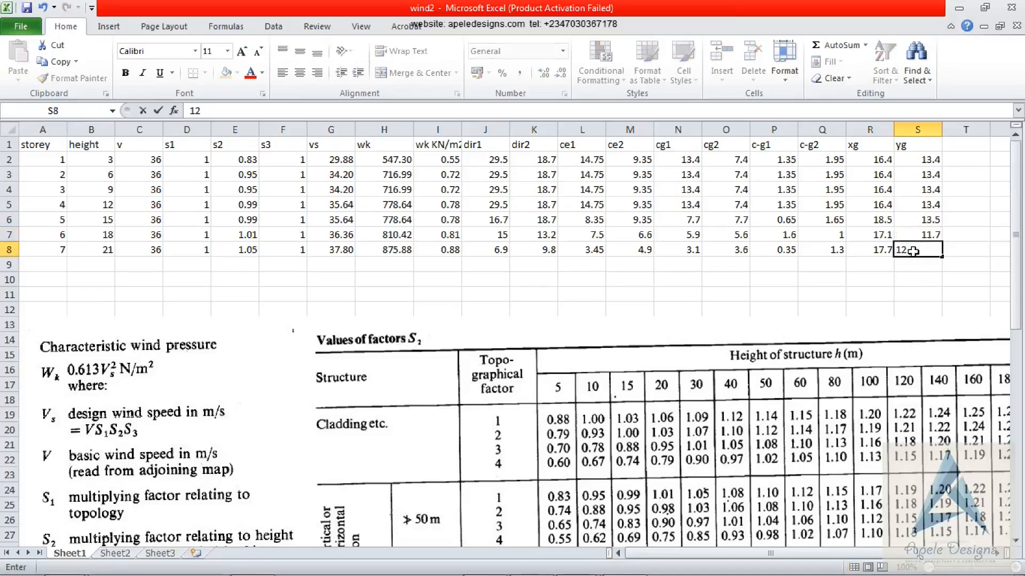
text(.9)
key(Return)
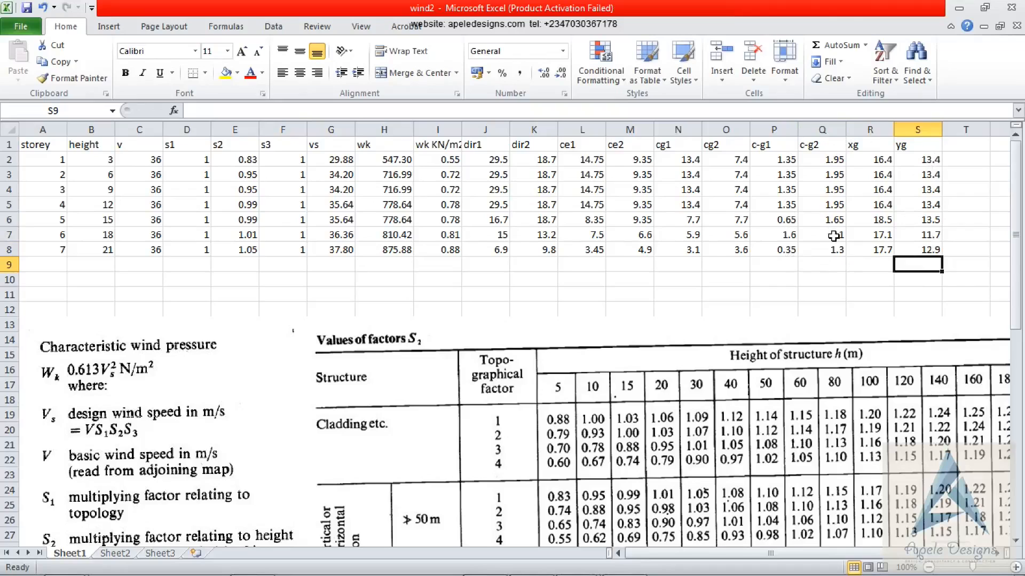
Head column T as xc1 and fill T2:T8 with xg plus c-g1, starting from =R2+P2
click(957, 145)
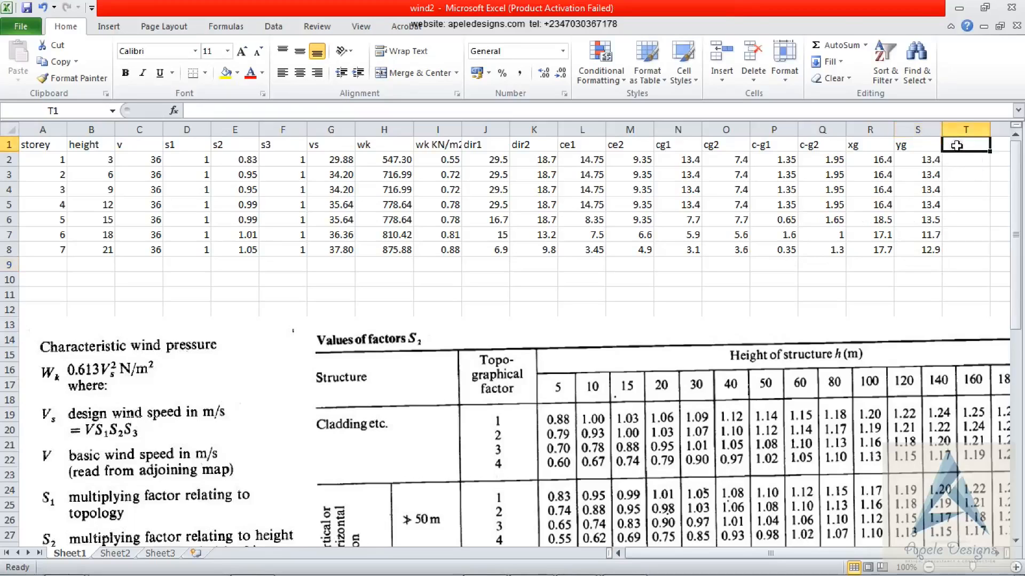
double_click(957, 146)
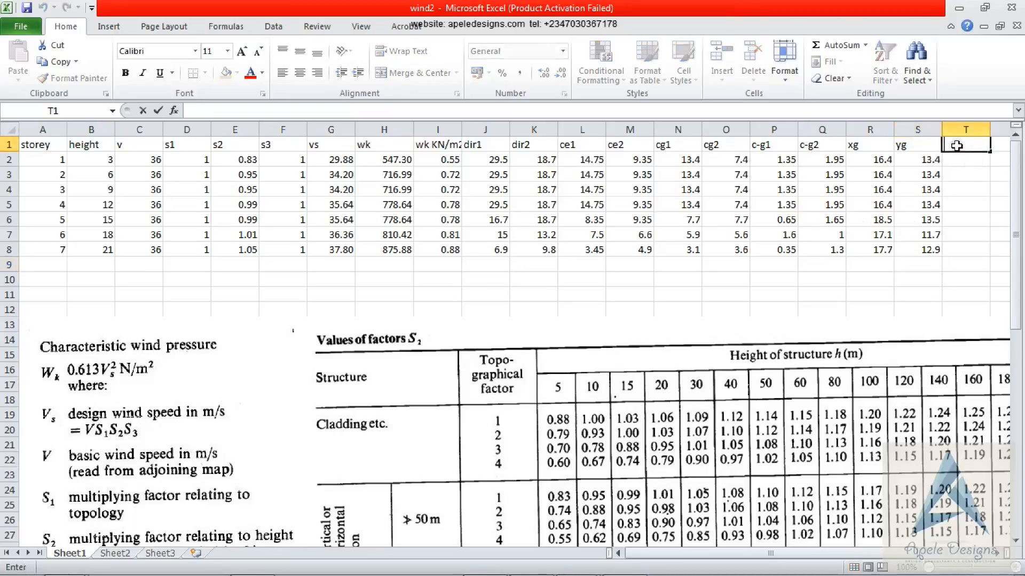
text(xc1)
click(963, 158)
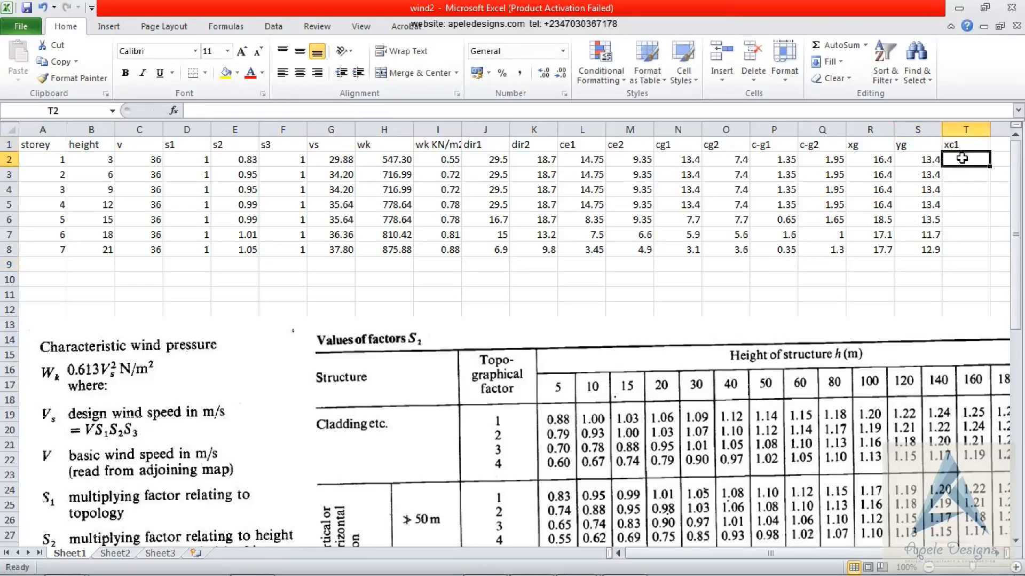
text(=)
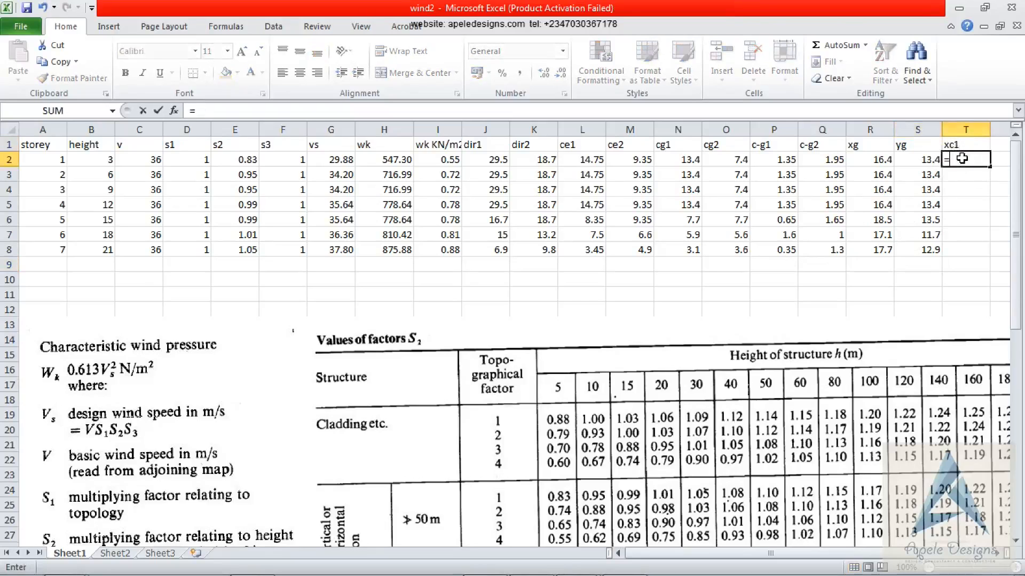
click(876, 160)
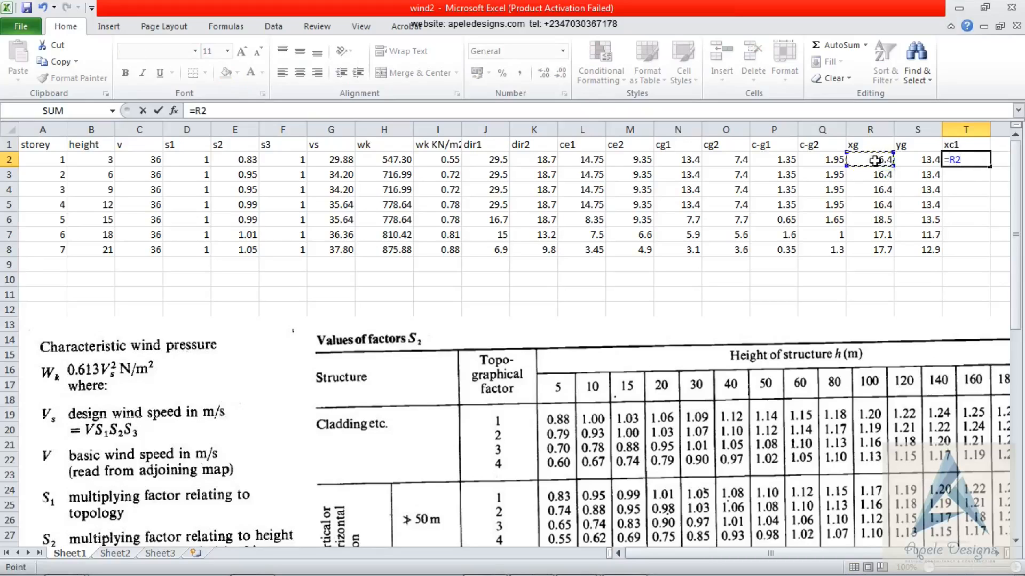
text(+)
click(784, 159)
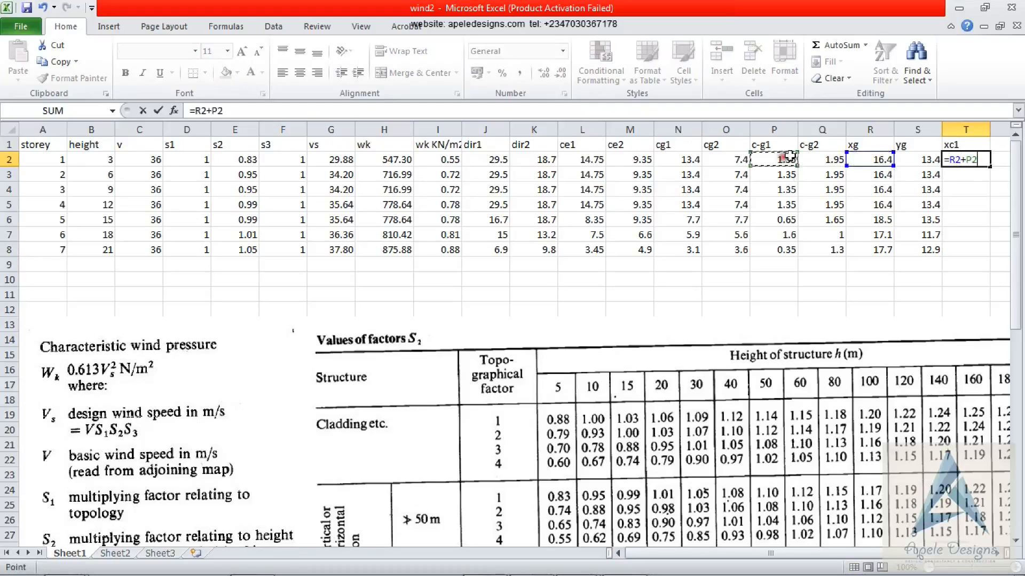
key(Return)
click(984, 161)
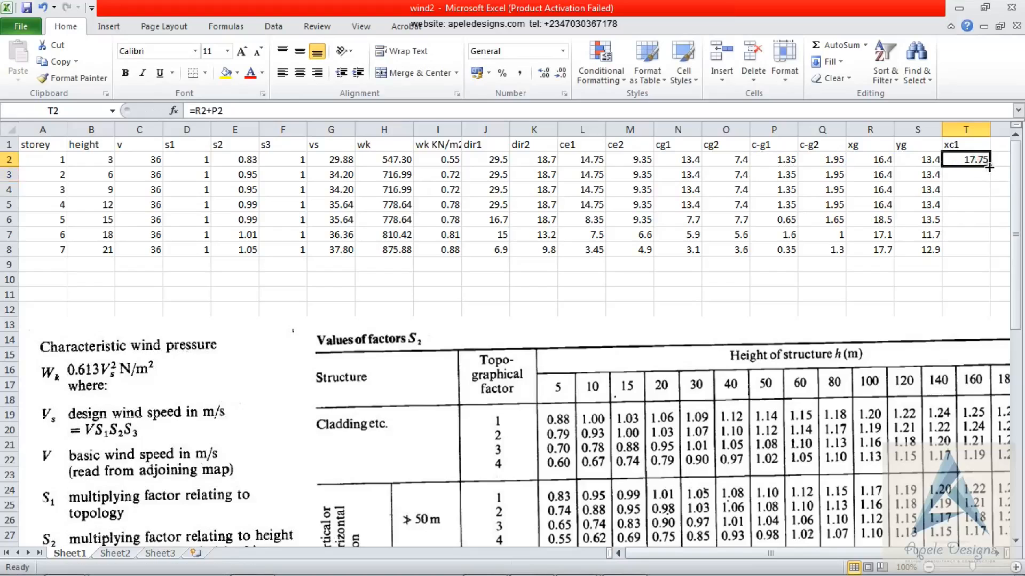
drag(990, 168, 992, 252)
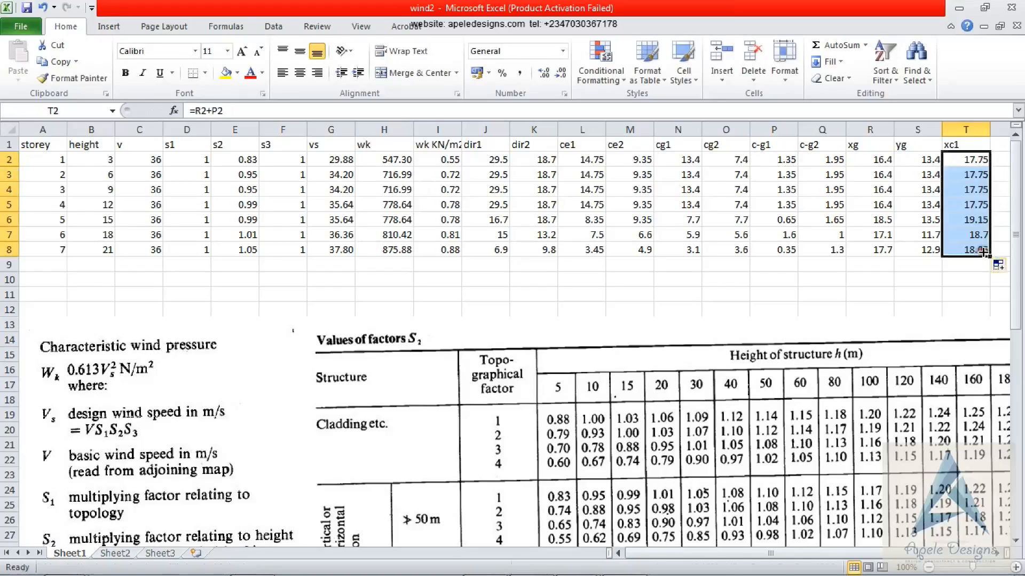
Head column U as xc2 and fill U2:U8 with yg plus c-g2, starting from =S2+Q2
click(999, 148)
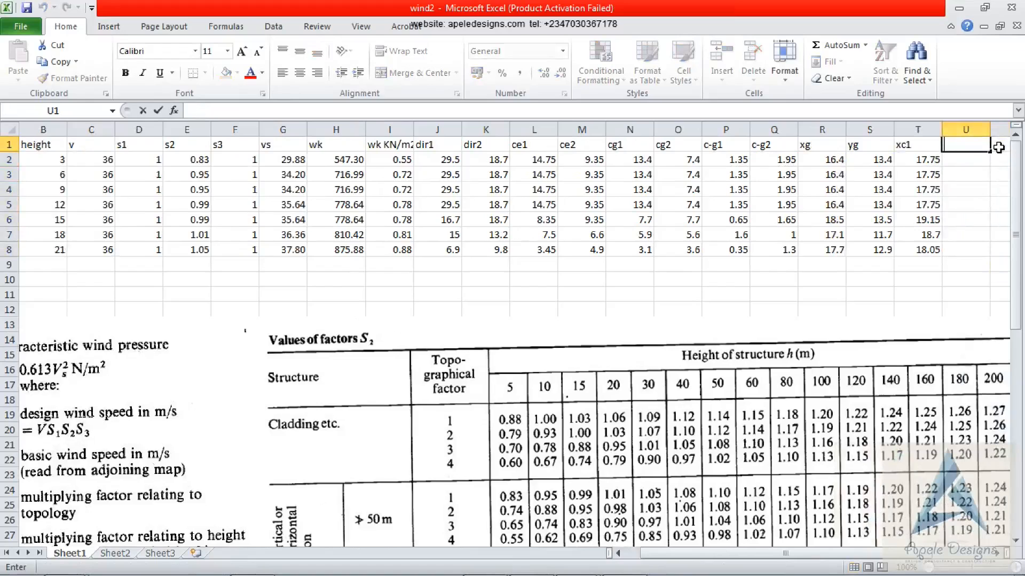
text(xc2)
click(961, 160)
text(=)
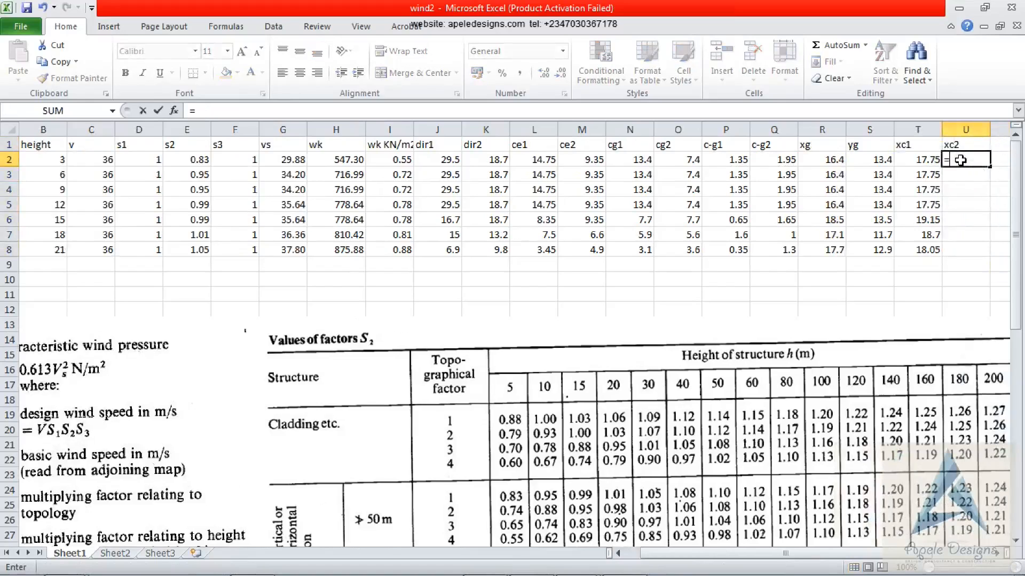
click(885, 157)
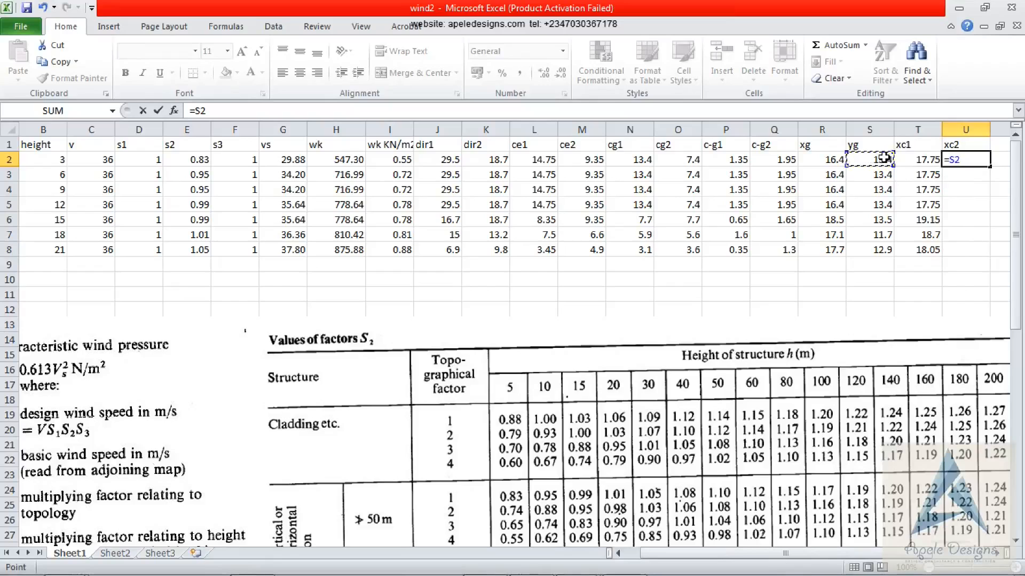
text(+)
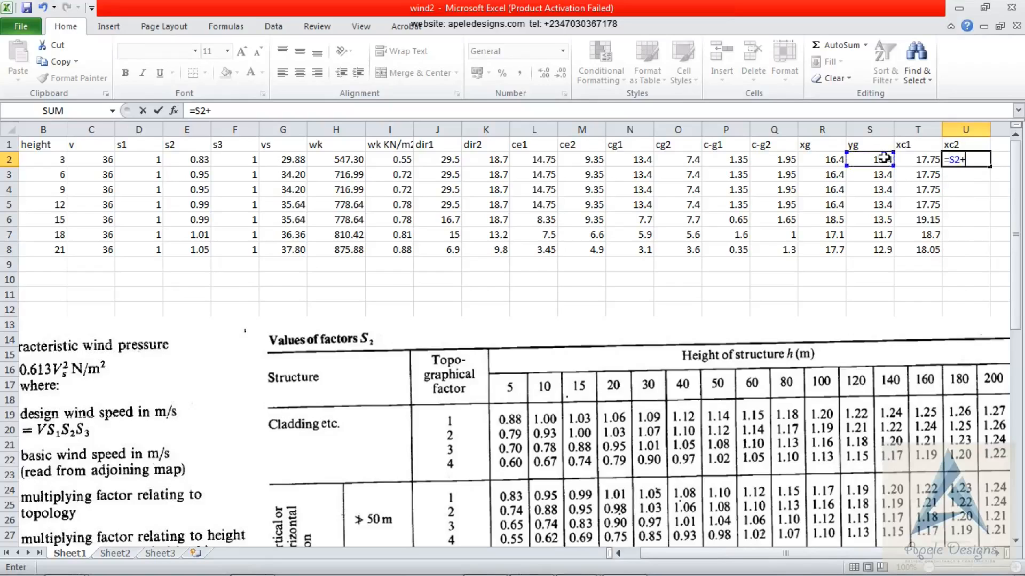
click(778, 160)
key(ctrl+Return)
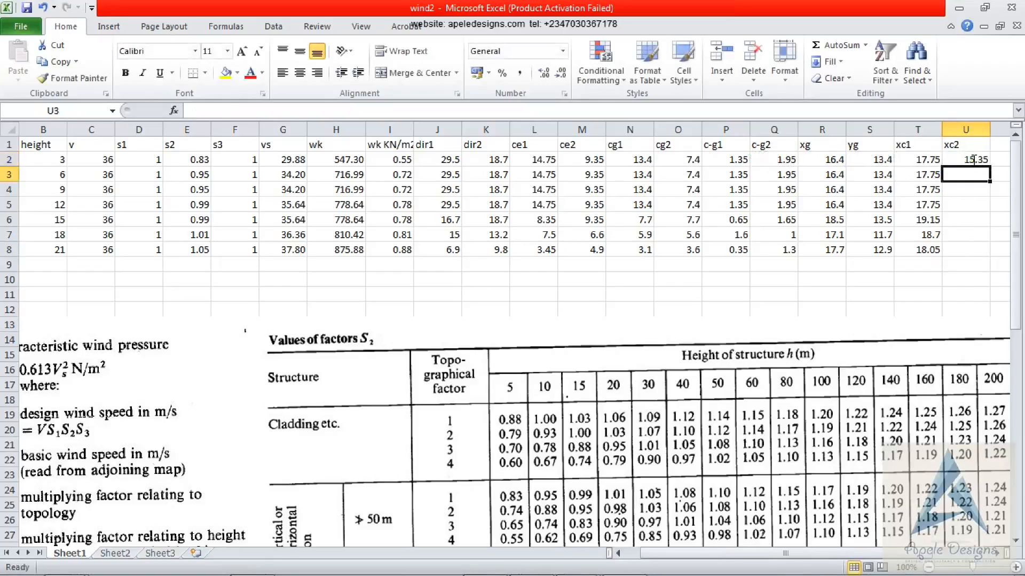
drag(992, 168, 993, 255)
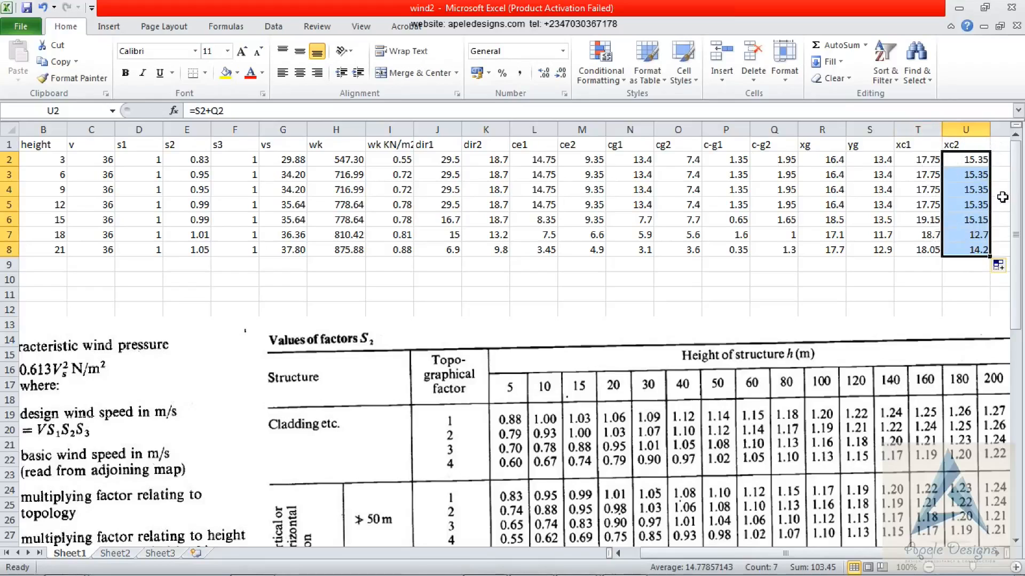
Head column V as ry and compute the first storey's value in V2 with =J2*3*I2
click(1001, 147)
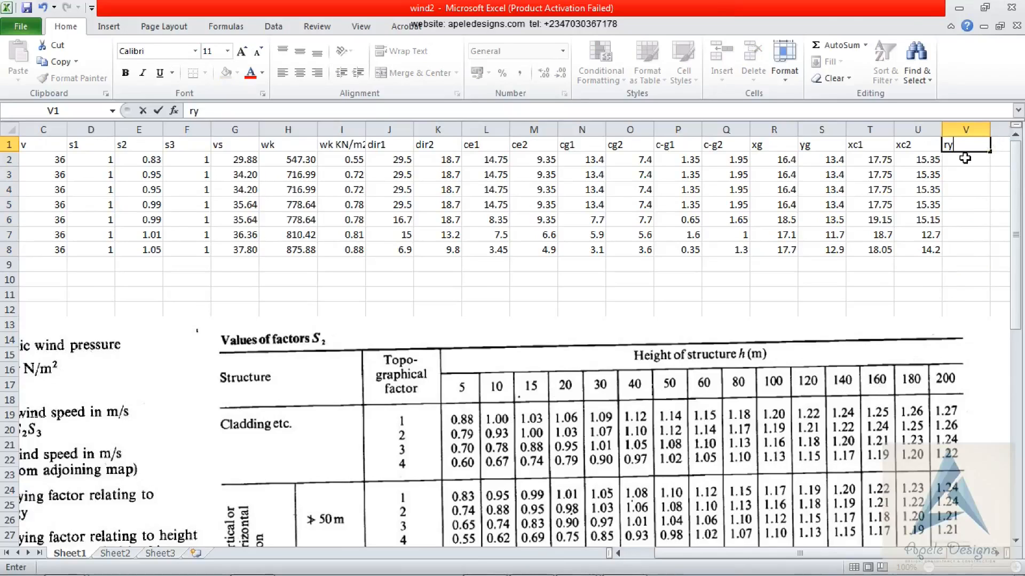
click(967, 158)
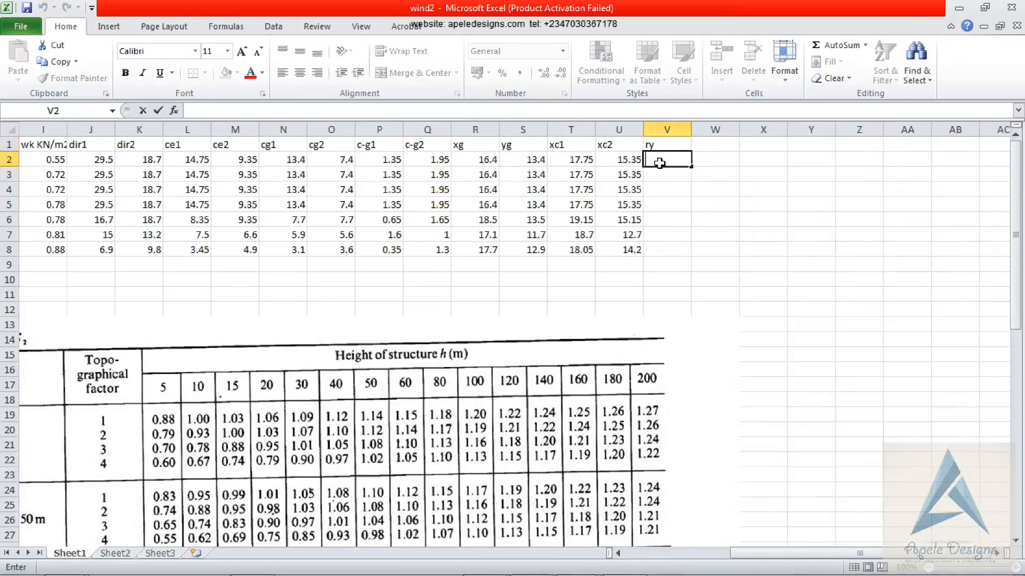
text(=)
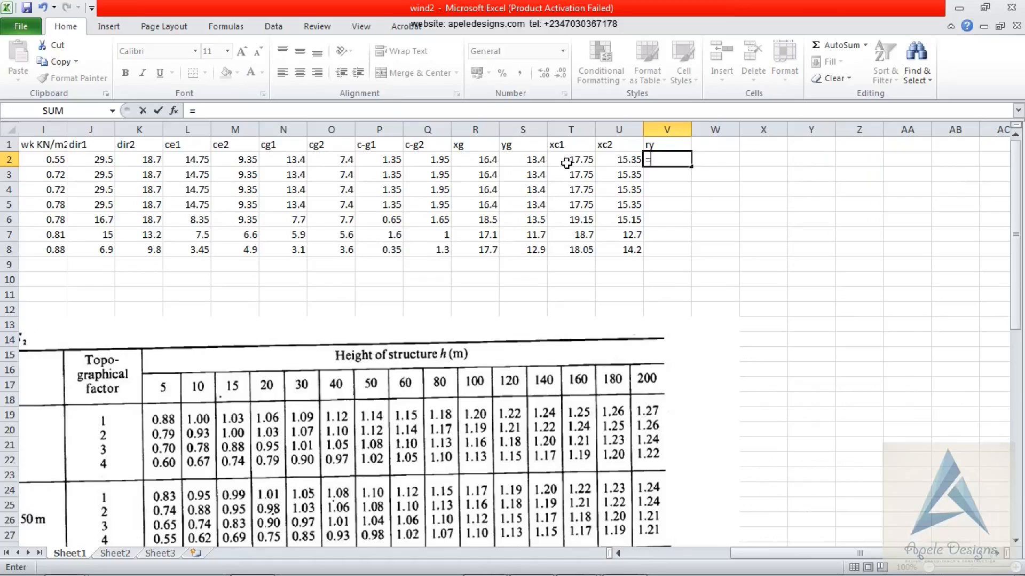
click(108, 159)
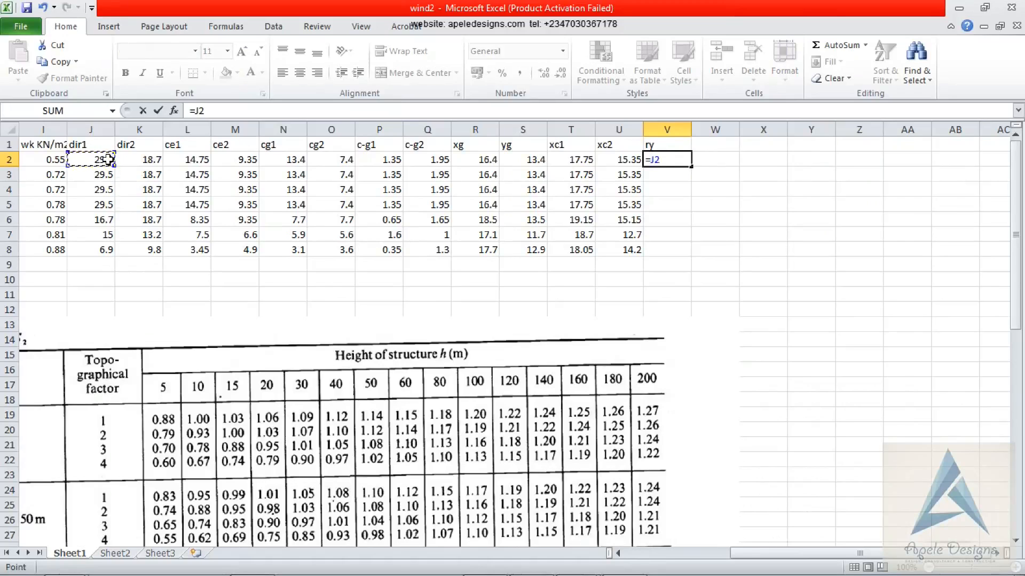
text(*)
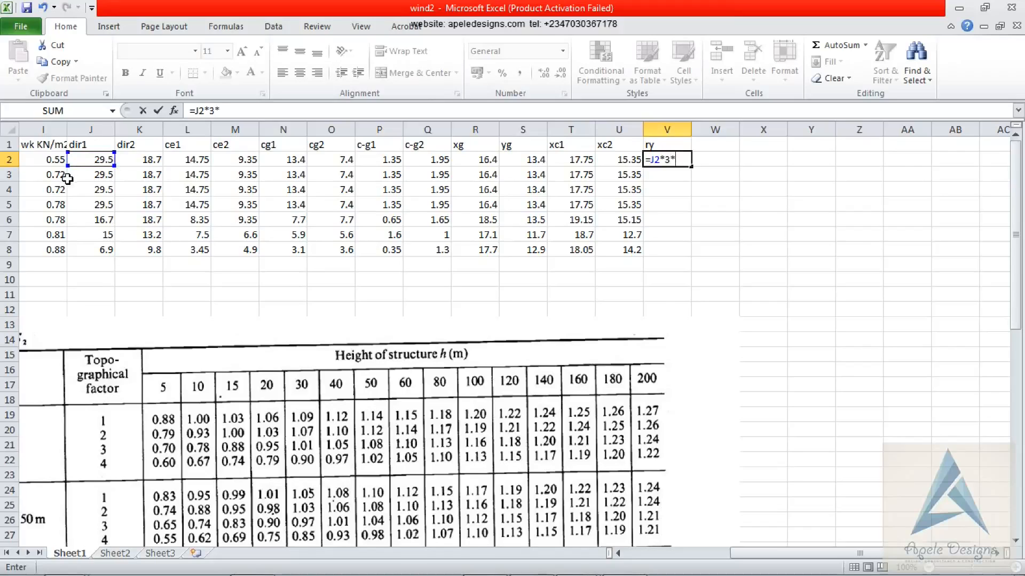
click(51, 158)
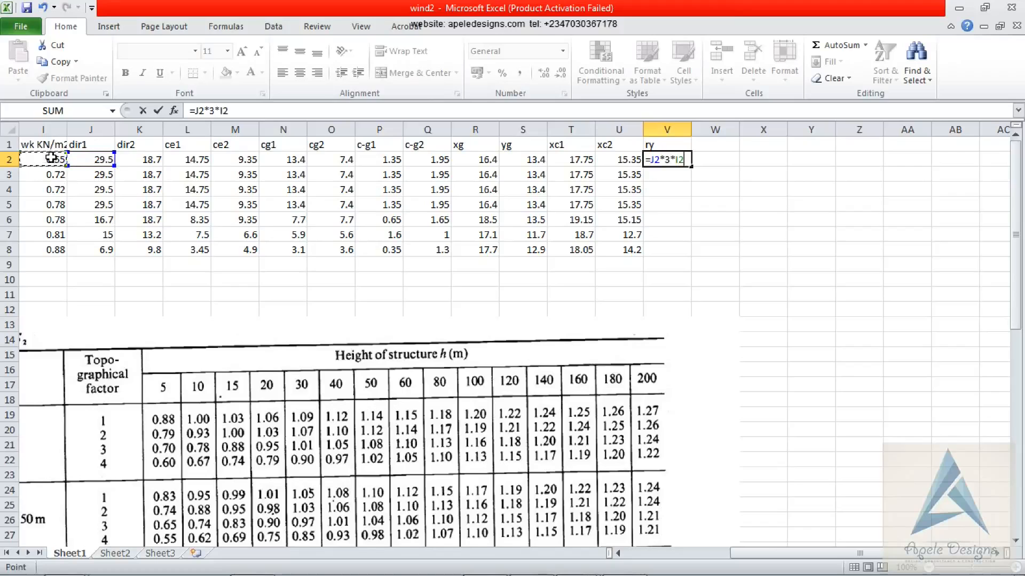
key(Return)
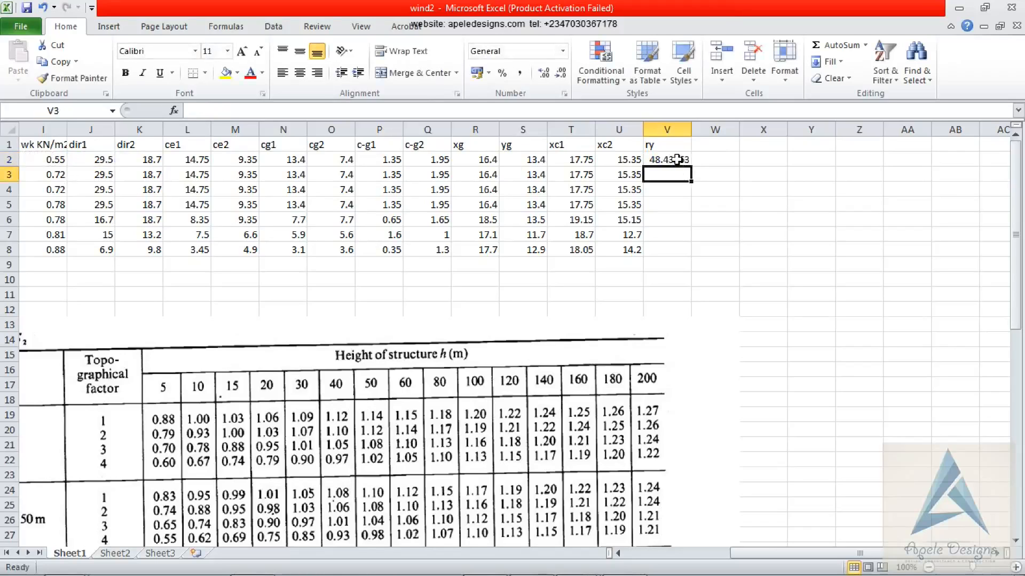
Format the ry value in V2 to two decimal places and fill it down to V8
click(677, 159)
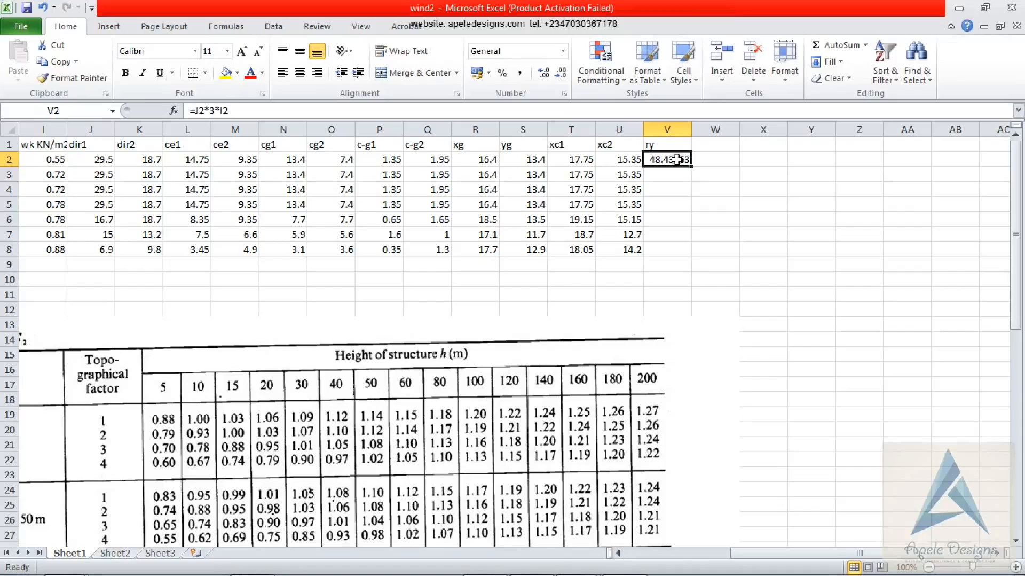
click(559, 75)
click(560, 75)
click(560, 75)
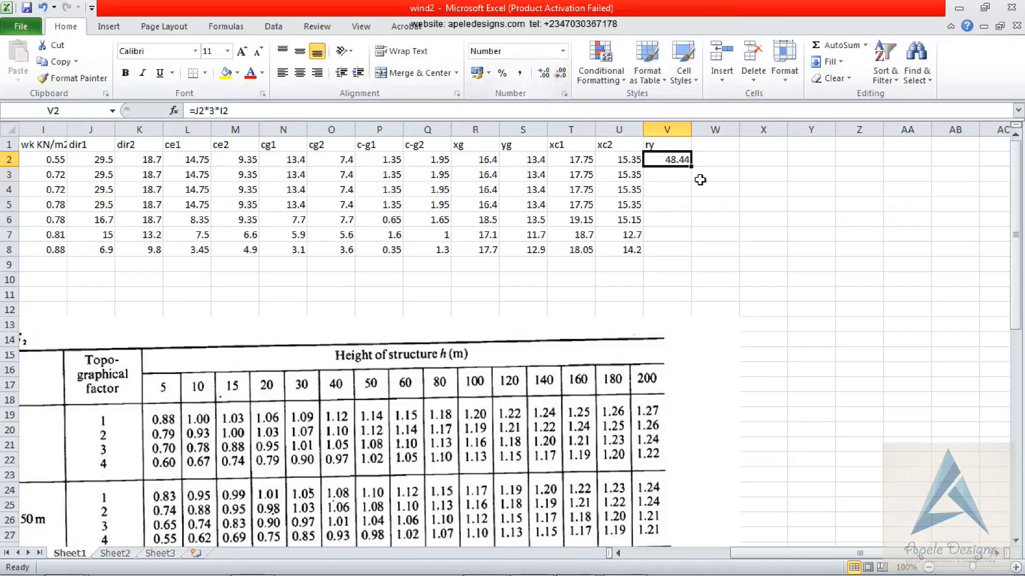
drag(691, 167, 678, 259)
Head column W as rx and compute the first storey's value in W2 with =K2*3*I2
click(708, 143)
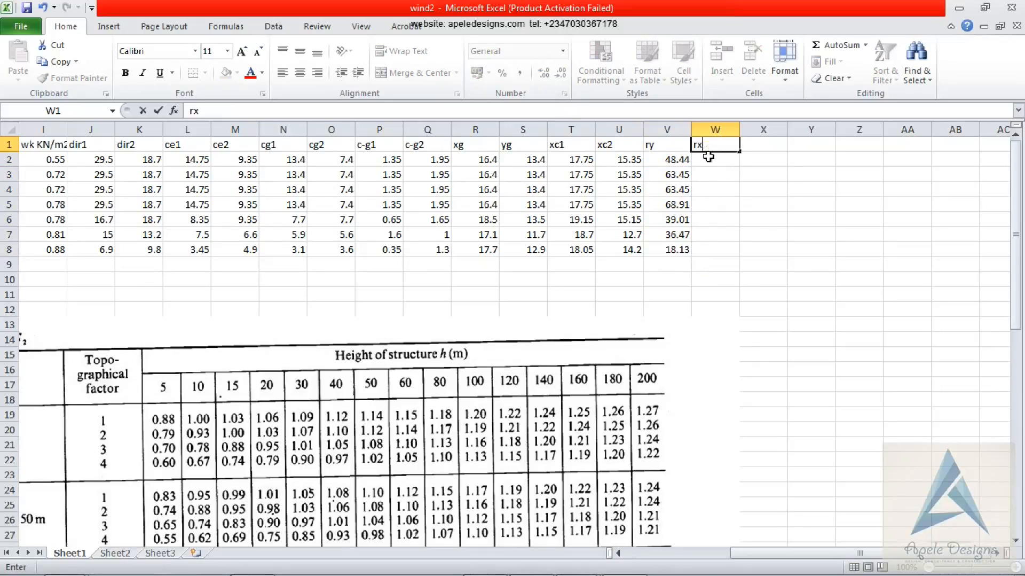
click(708, 161)
text(=)
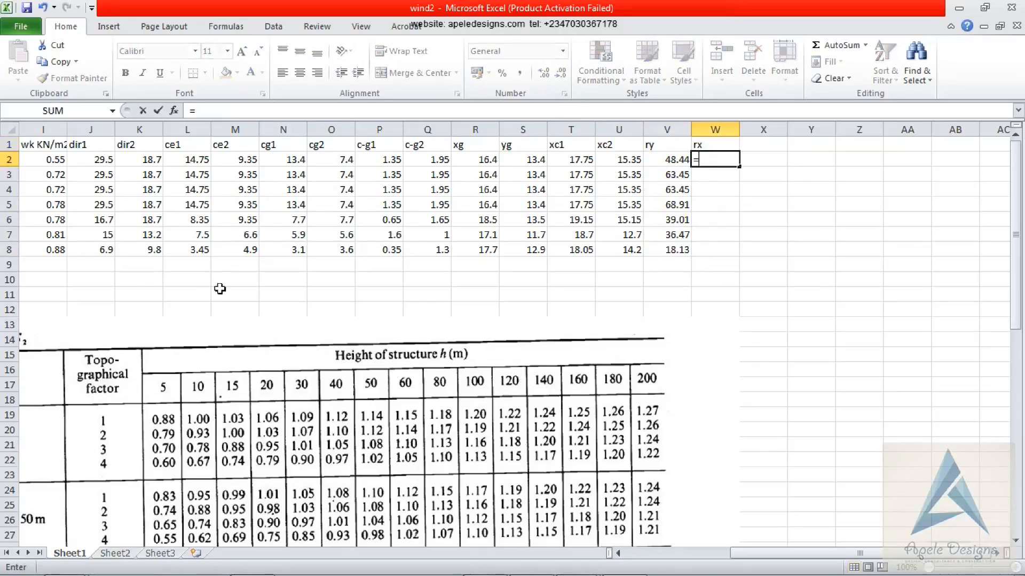
click(148, 159)
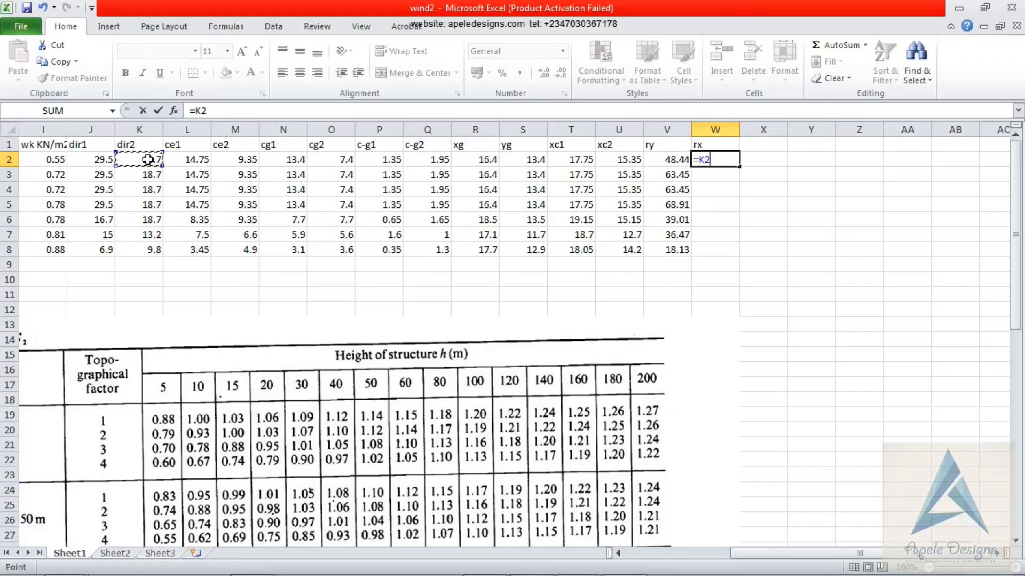
text(*3*)
click(54, 160)
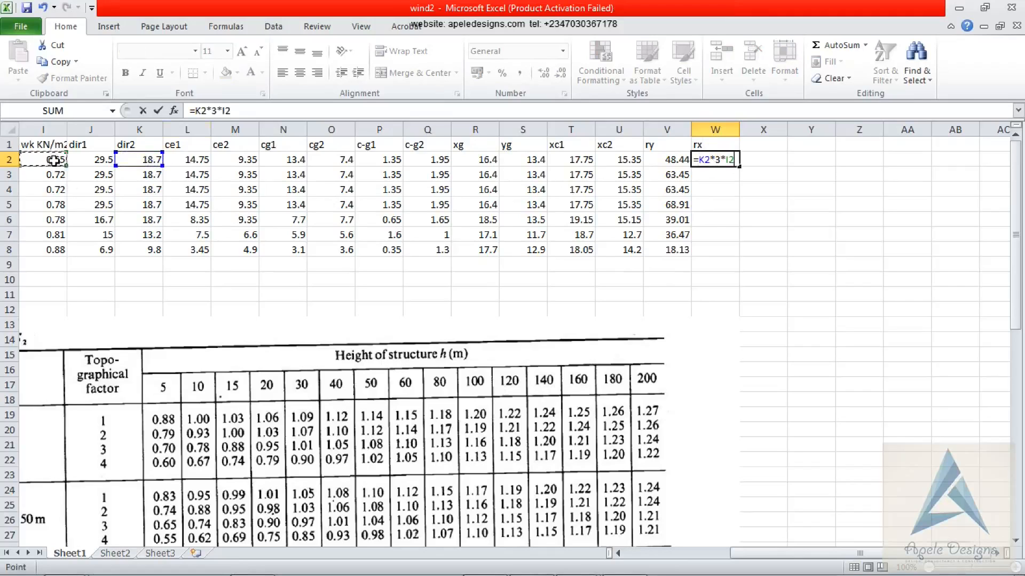
key(Return)
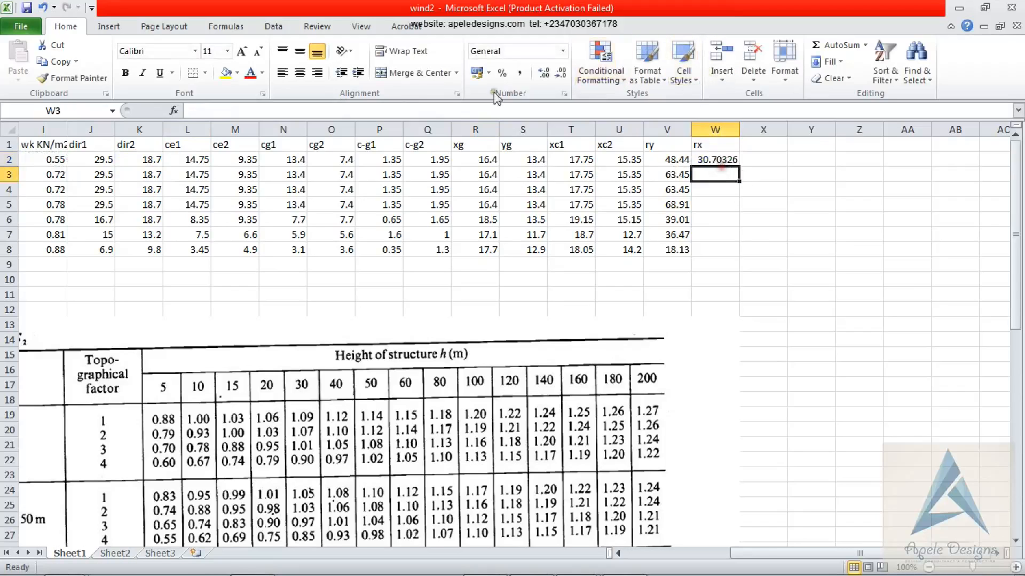
Format the rx value in W2 to two decimal places and fill it down to W8
click(726, 160)
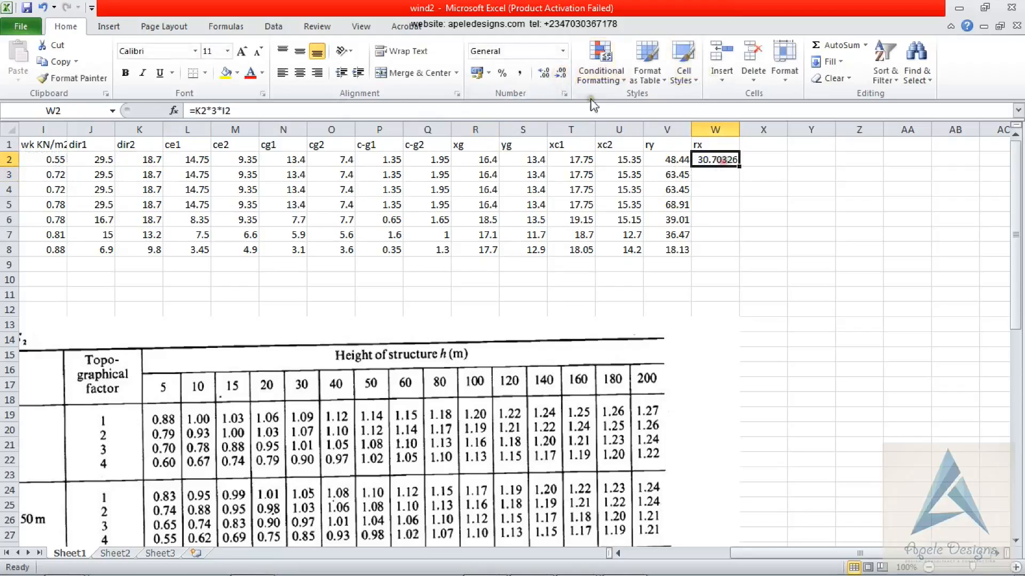
click(560, 72)
click(560, 72)
click(560, 73)
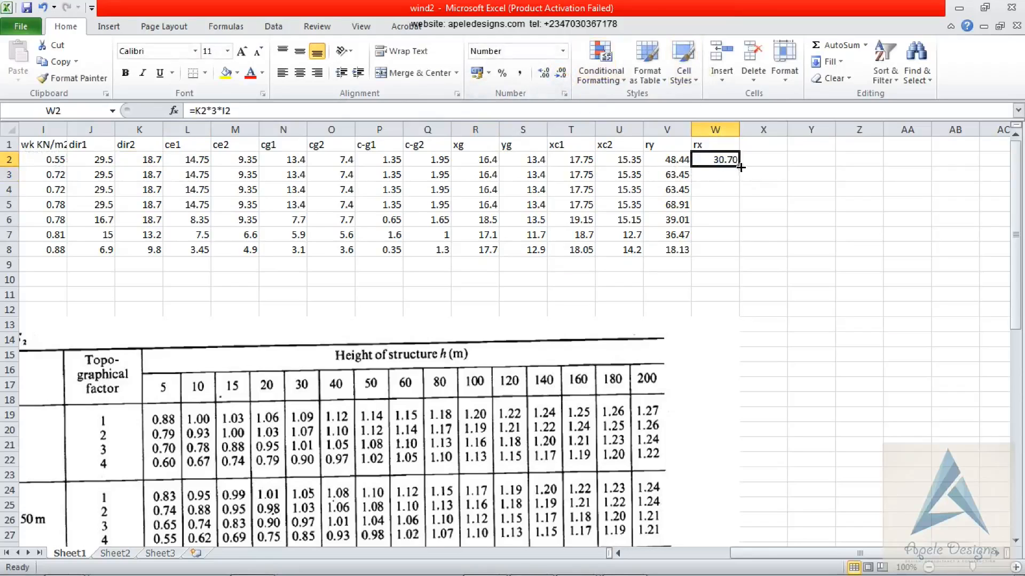
drag(741, 167, 736, 254)
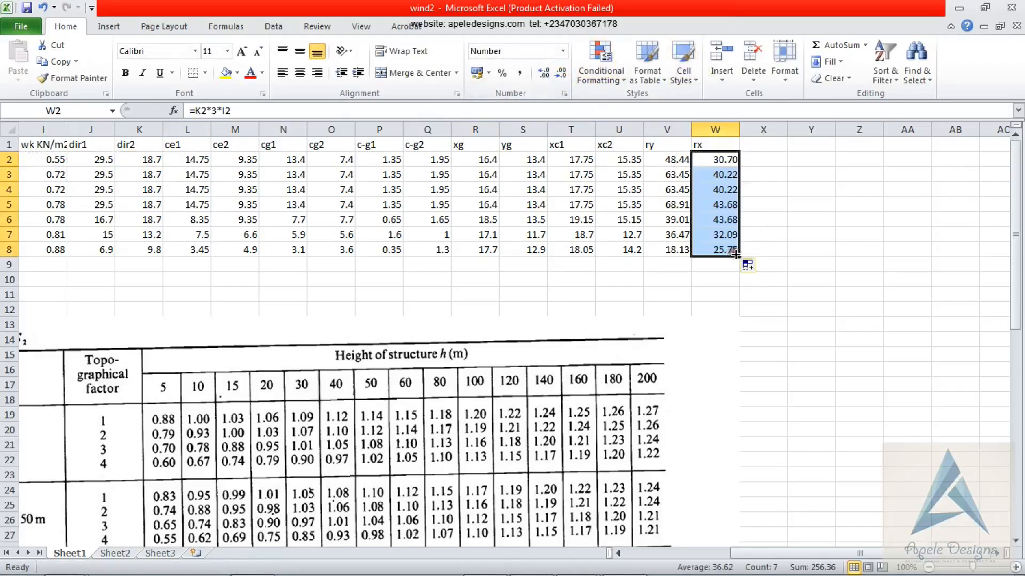
Shade the rx cells W1:W8 and the xc2 cells U1:U8 yellow
click(756, 145)
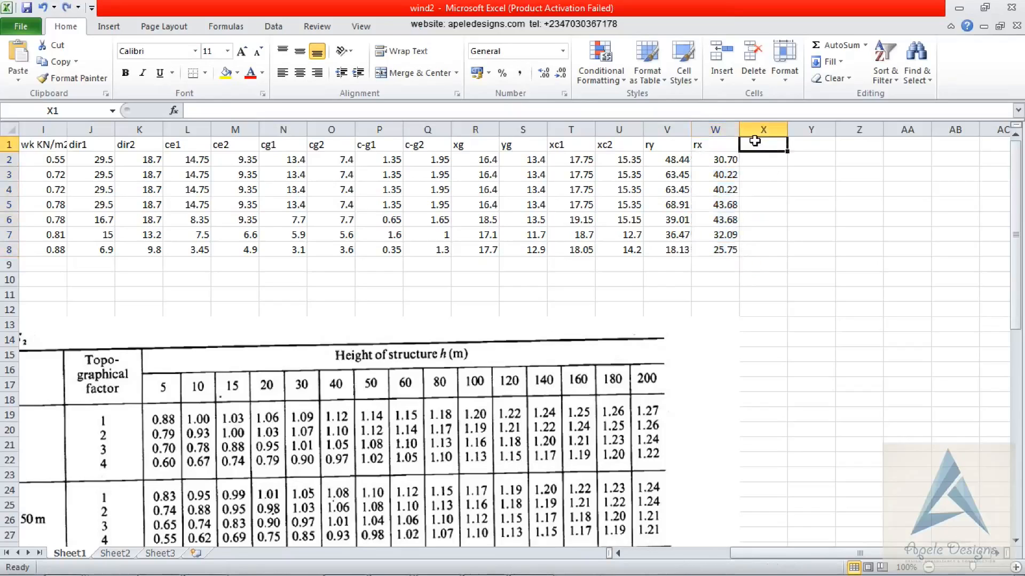
click(701, 144)
drag(700, 143, 711, 251)
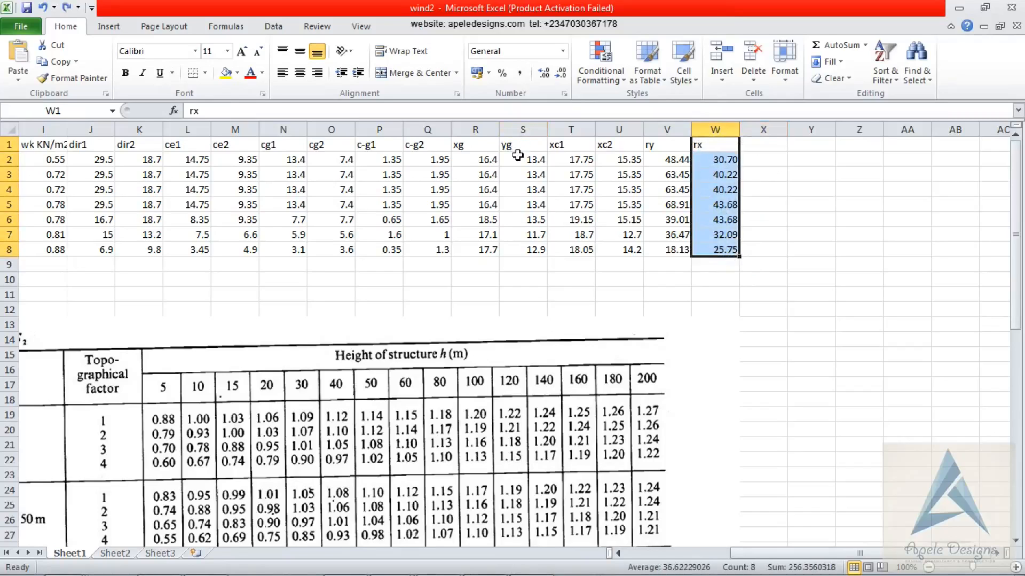
click(226, 71)
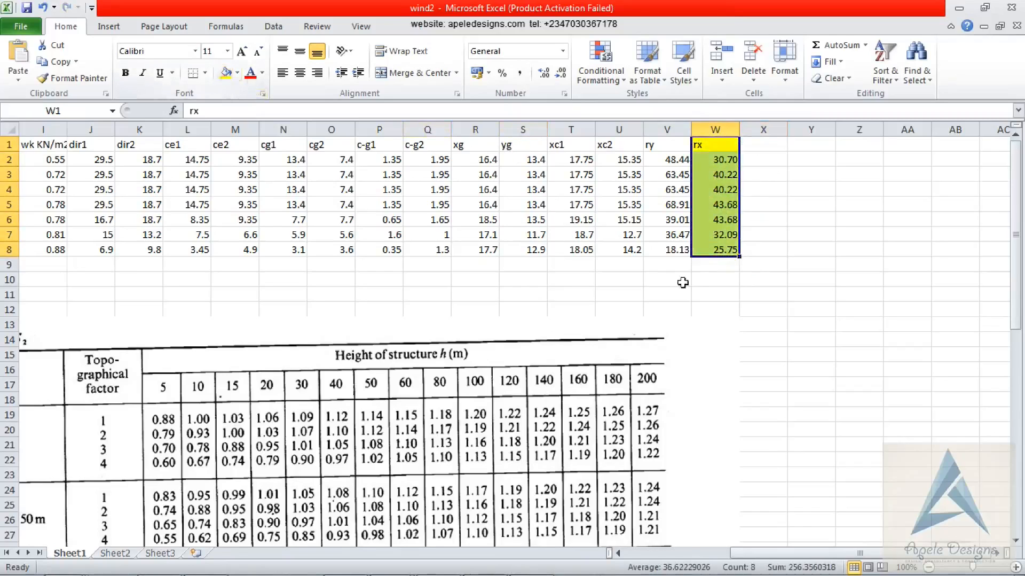
drag(604, 149, 614, 250)
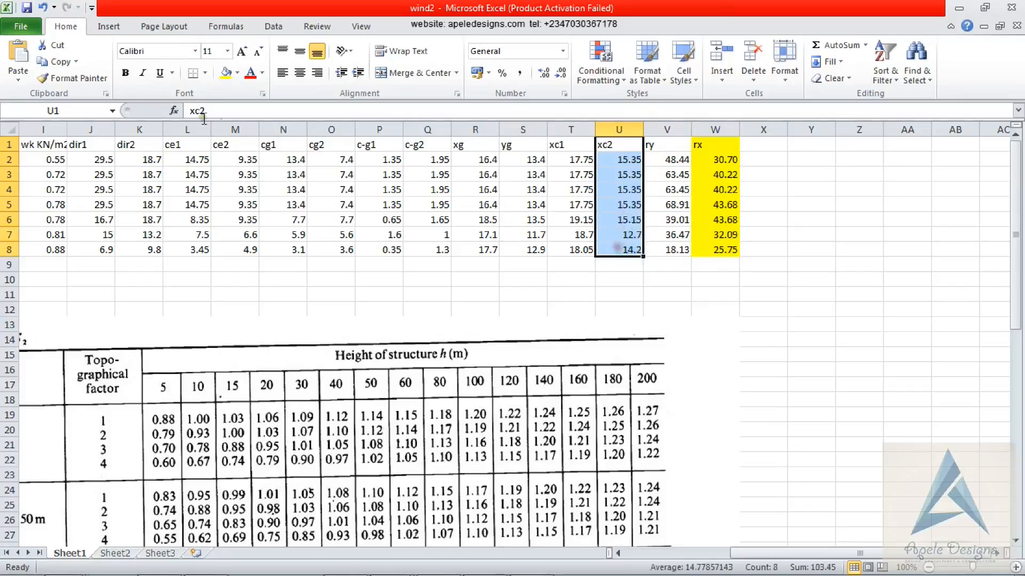
click(226, 73)
Shade the ry cells V1:V8 and the xc1 cells T1:T8 green
drag(668, 146, 665, 246)
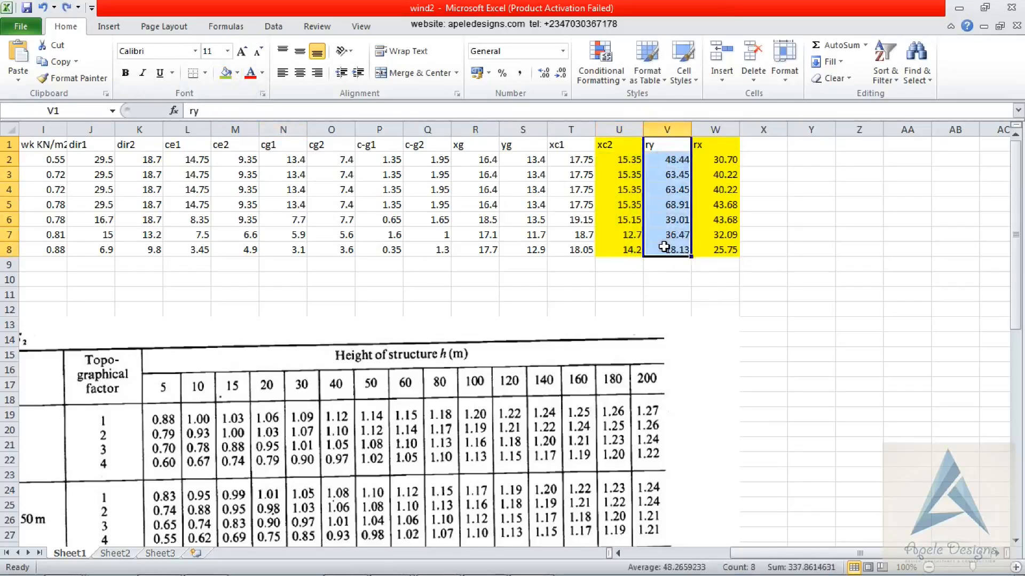
click(226, 73)
drag(562, 145, 593, 259)
click(227, 72)
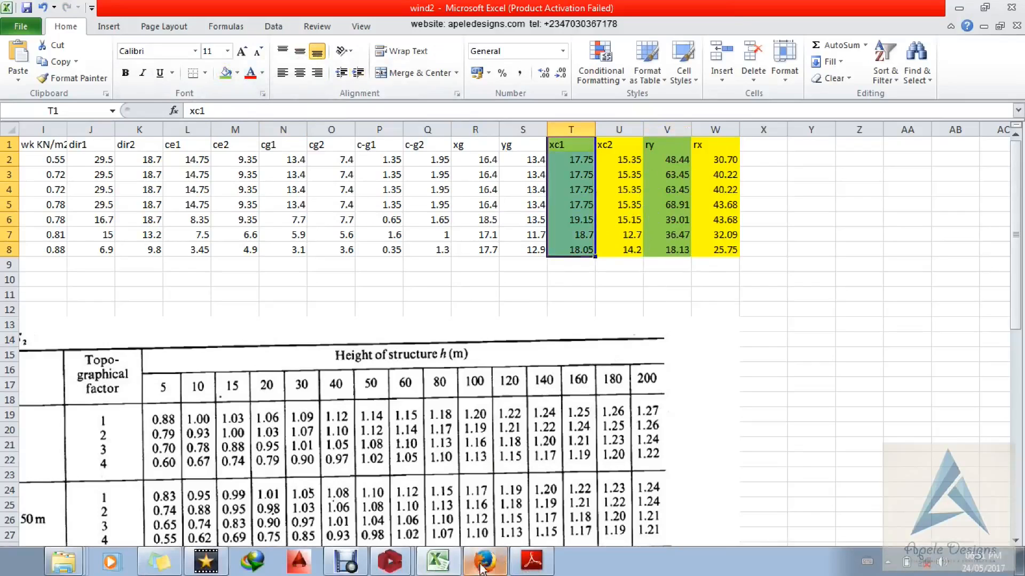
Switch to ProtaStructure, cancel the storey loads dialog, and run the building analysis with axial load comparison warnings turned off
click(402, 564)
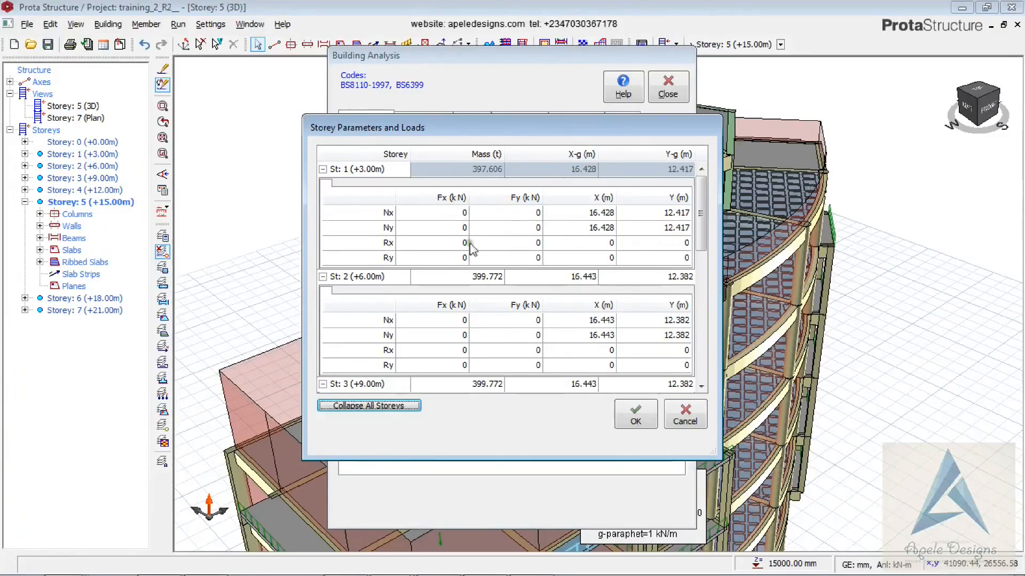
click(688, 416)
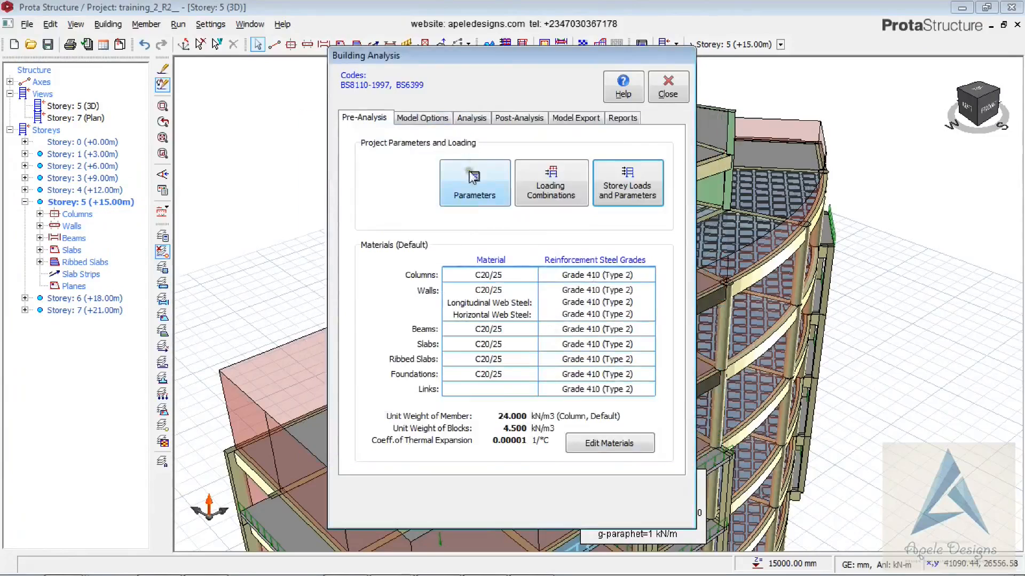
click(472, 119)
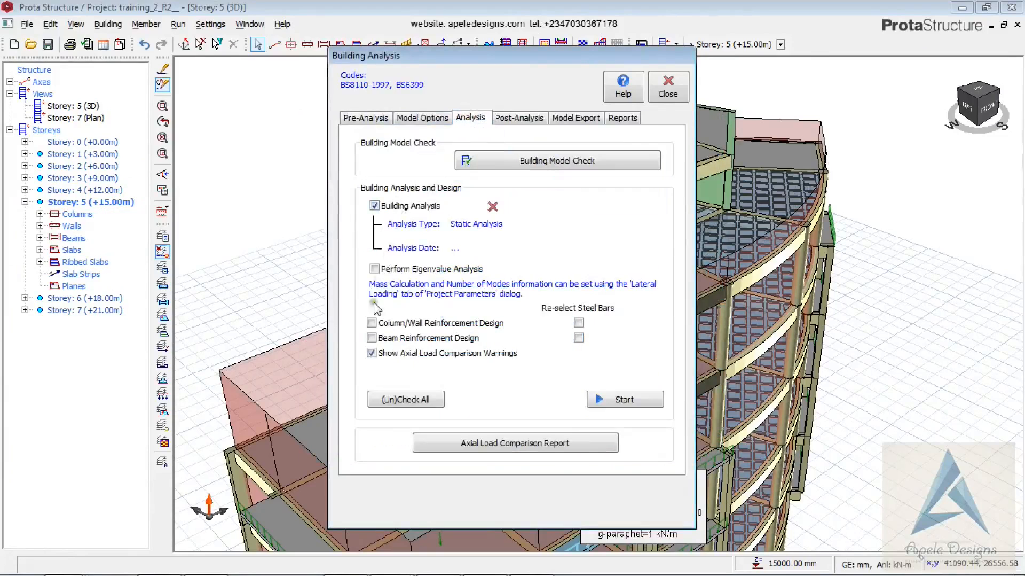
click(373, 353)
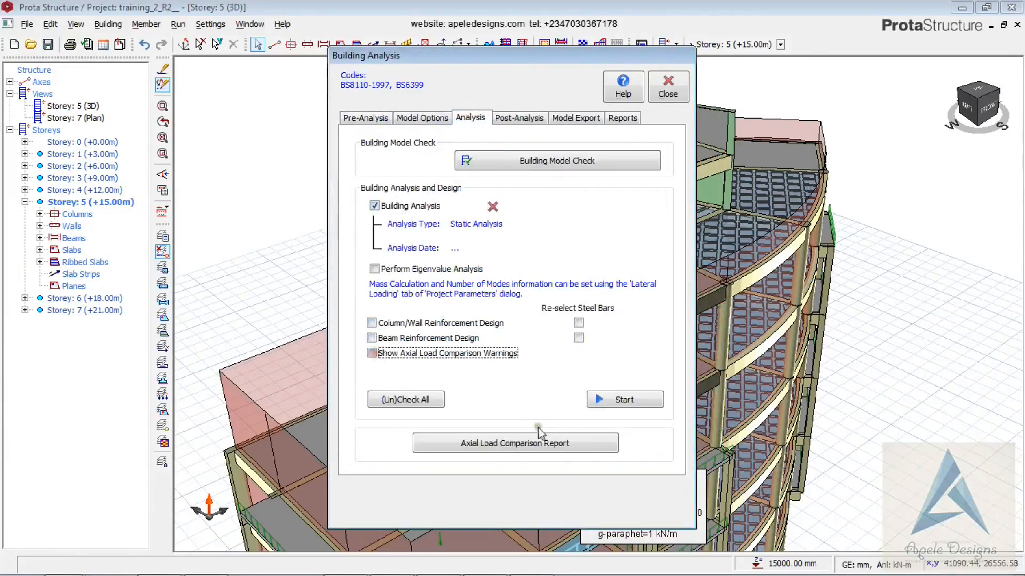
click(624, 402)
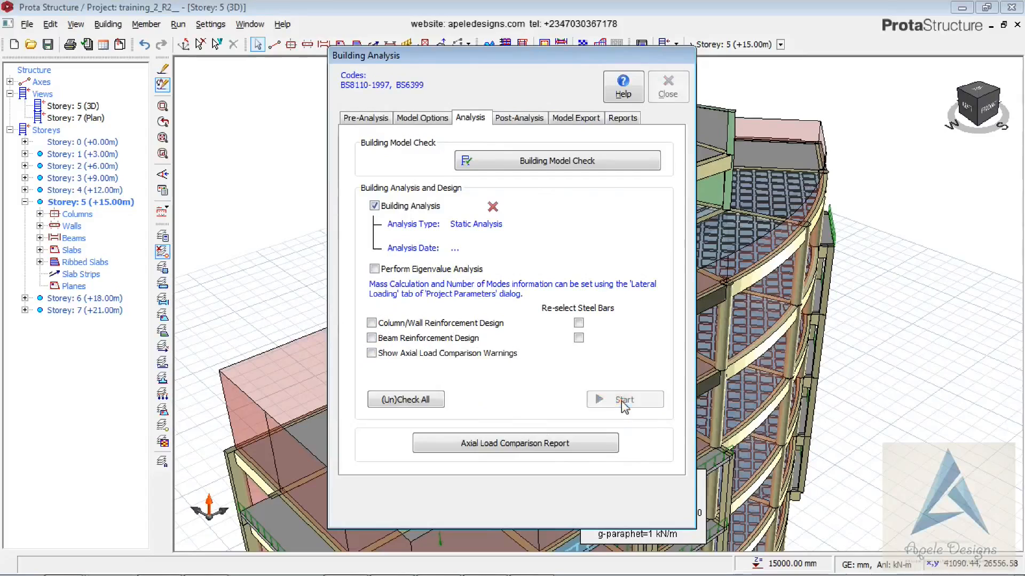
click(624, 400)
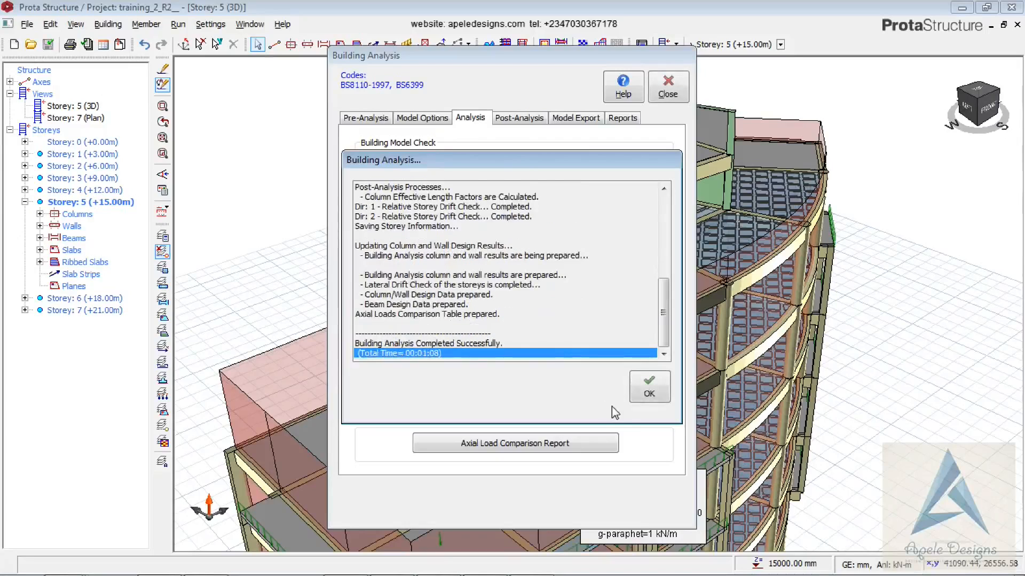
click(650, 392)
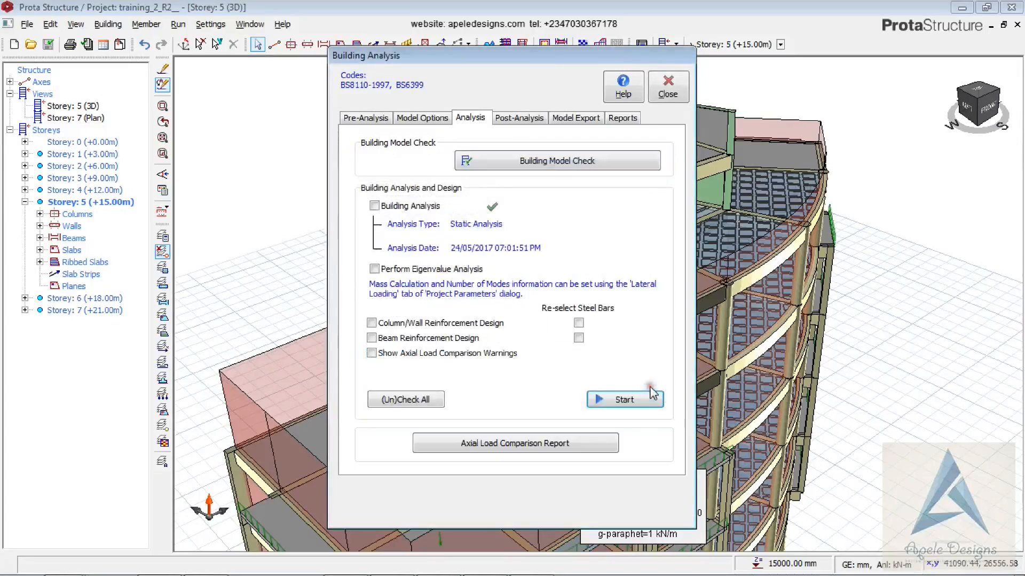
Open the storey loads and parameters from the pre-analysis settings and expand the load tables of all storeys
click(361, 122)
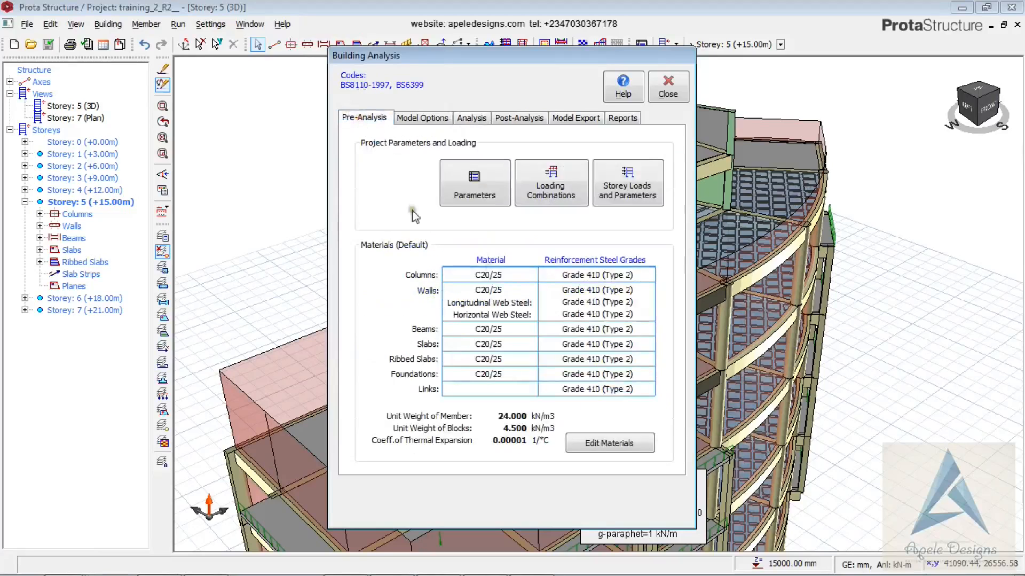
click(618, 197)
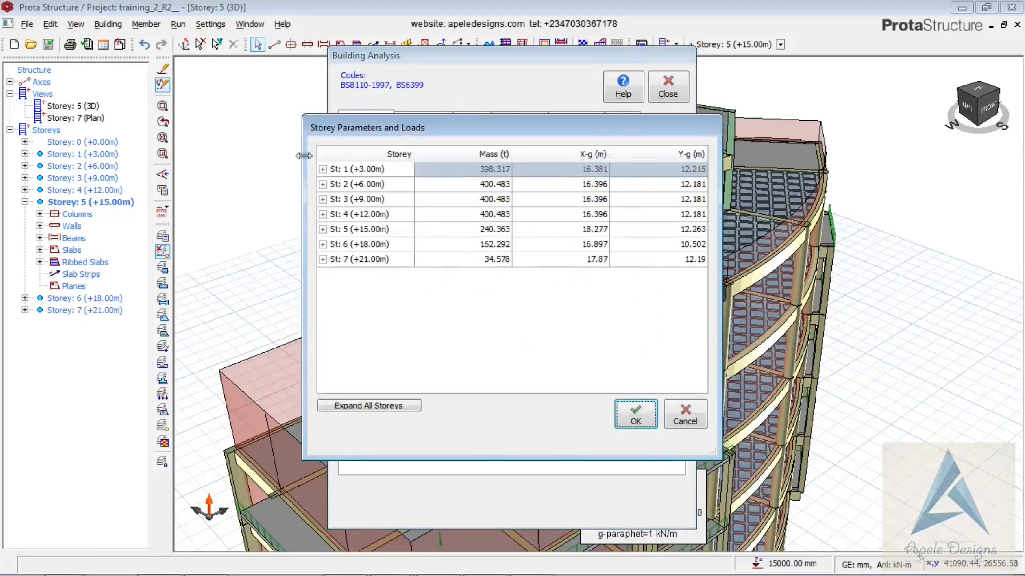
click(374, 406)
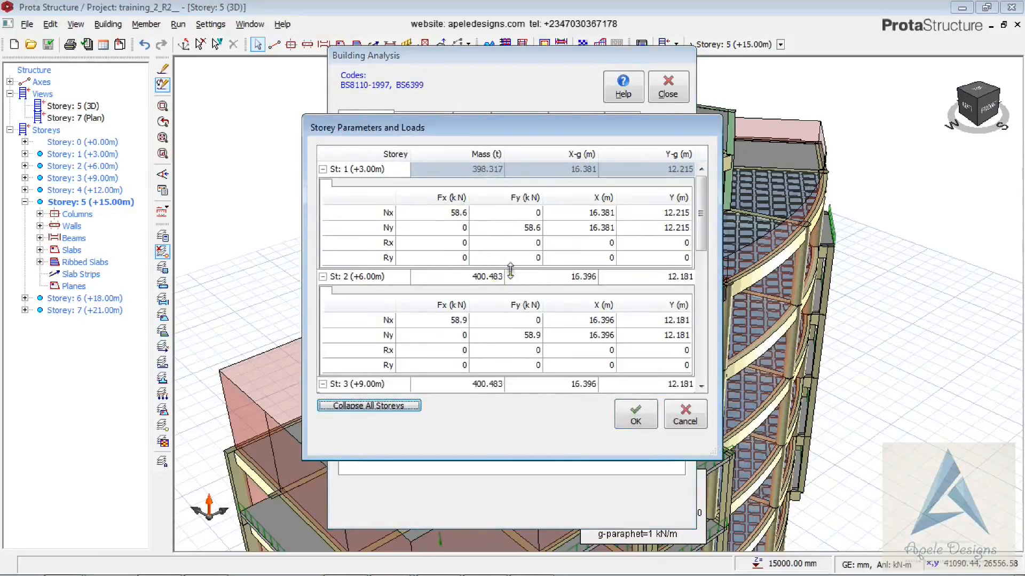
For storey 1, set the Rx load's Fx to 30.7 kN and its Y coordinate to 15.35 m
click(457, 243)
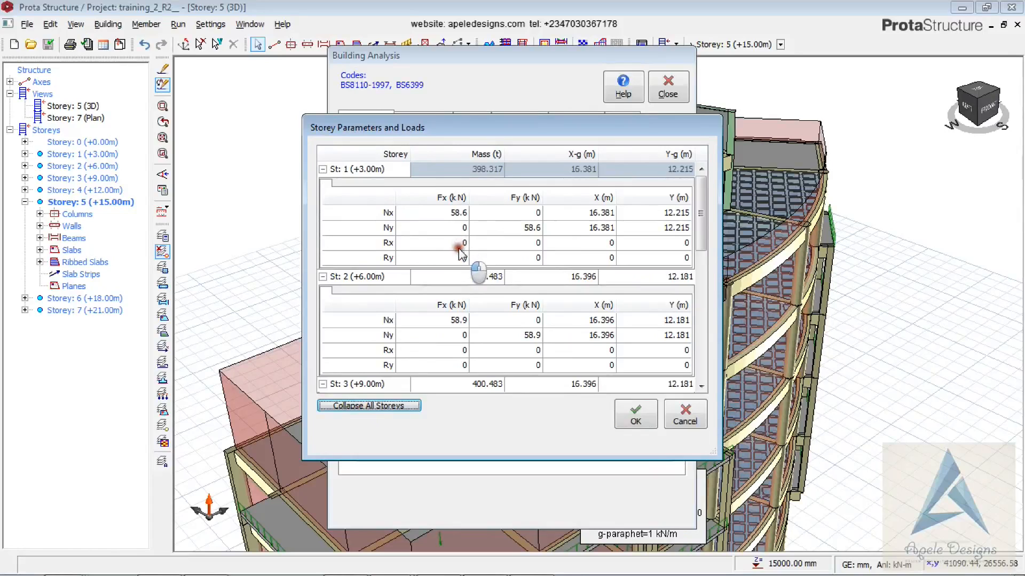
click(459, 248)
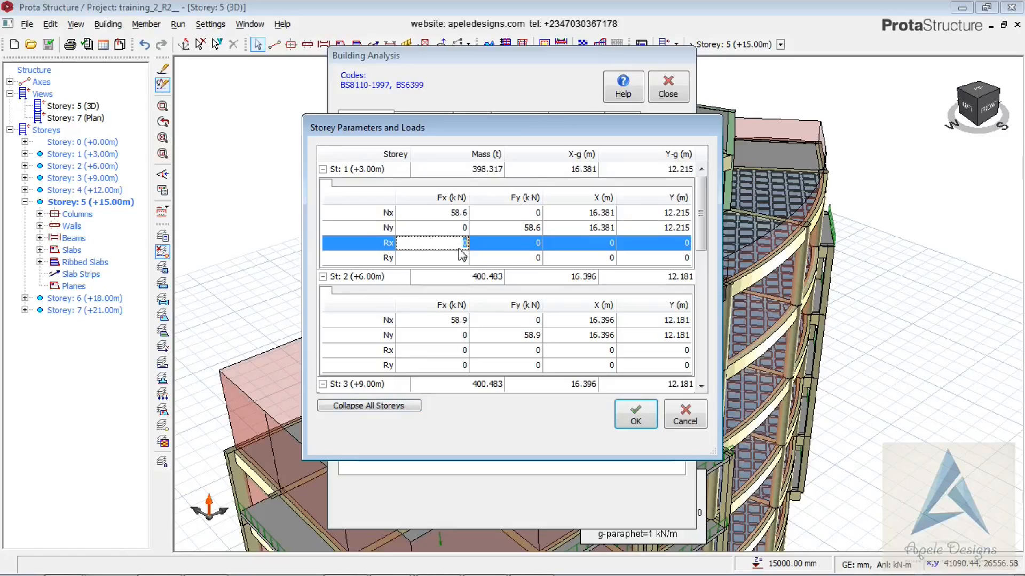
text(30.7)
click(686, 243)
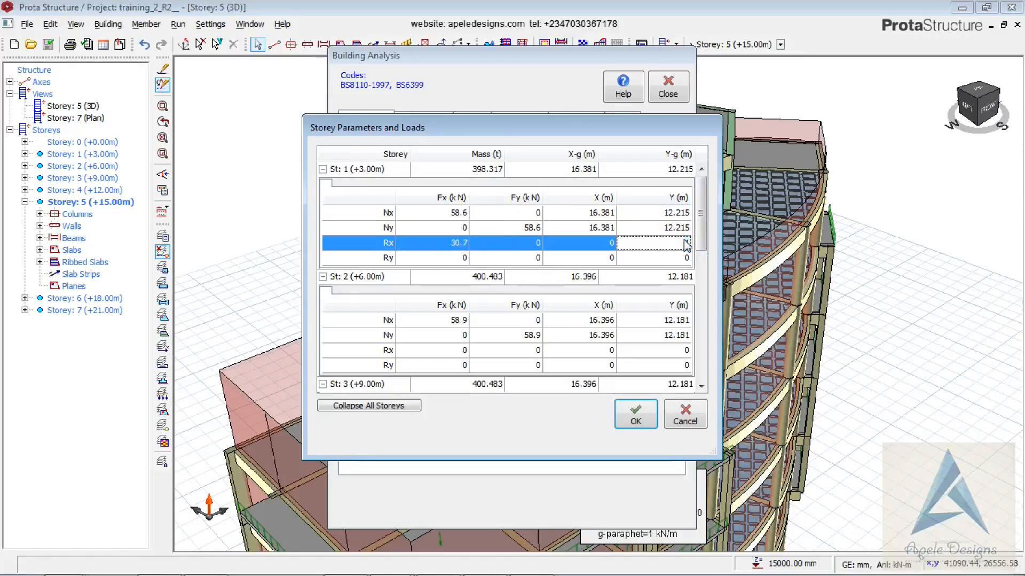
text(15.35)
For storey 1, set the Ry load's Fy to 48.44 kN and its X coordinate to 17.75 m
click(538, 257)
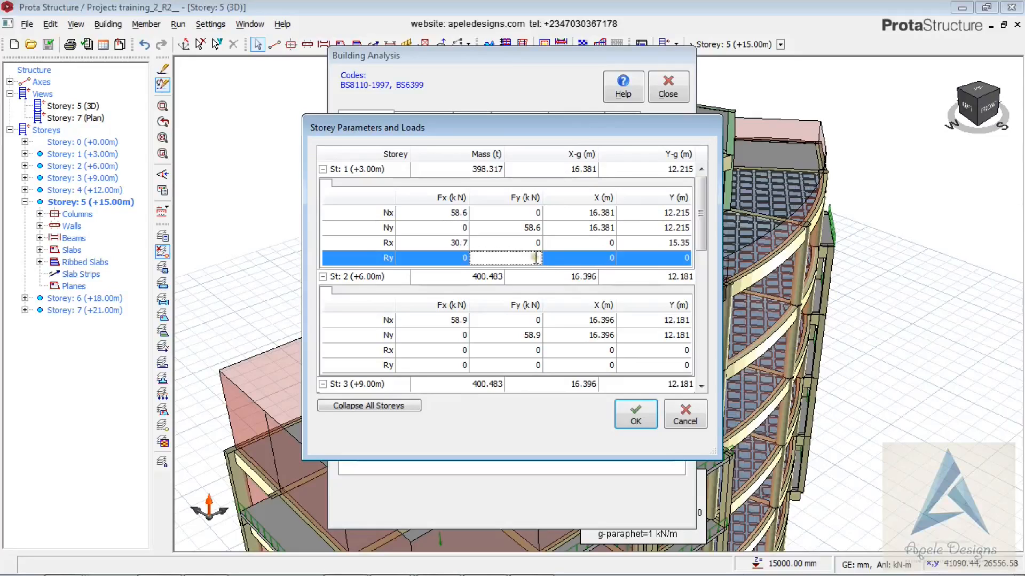
text(46)
text(.44)
click(599, 257)
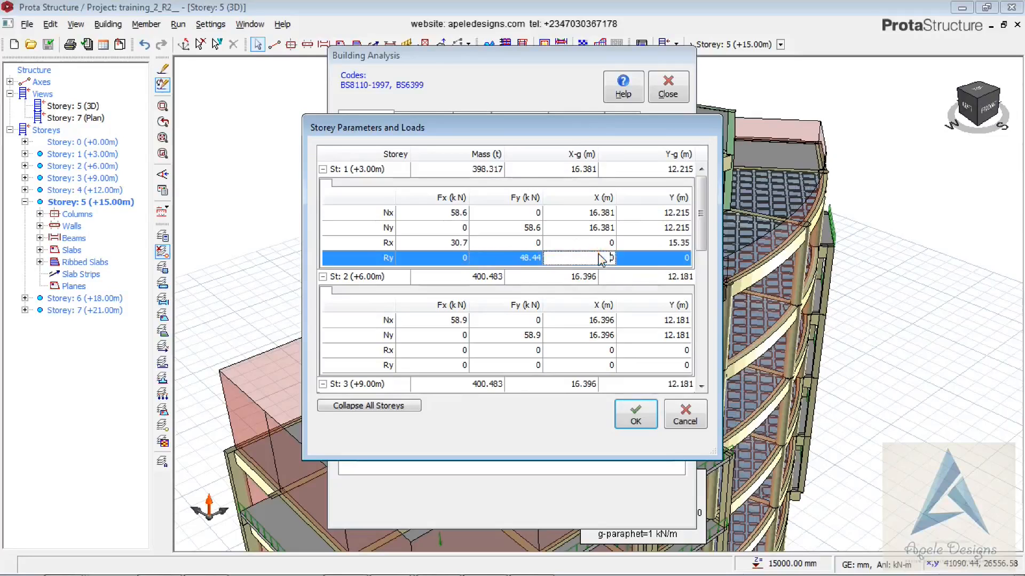
text(16.7)
text(5)
key(Delete)
For storey 2, set the Rx load's Fx to 40.22 kN and its Y coordinate to 15.35 m
click(460, 351)
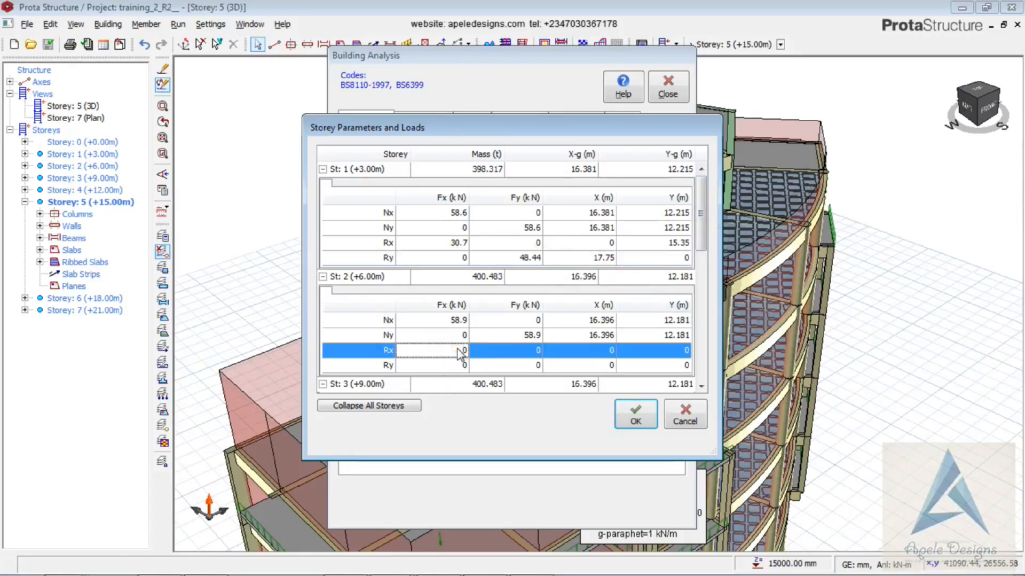
text(40.5)
key(BackSpace)
text(22)
click(684, 352)
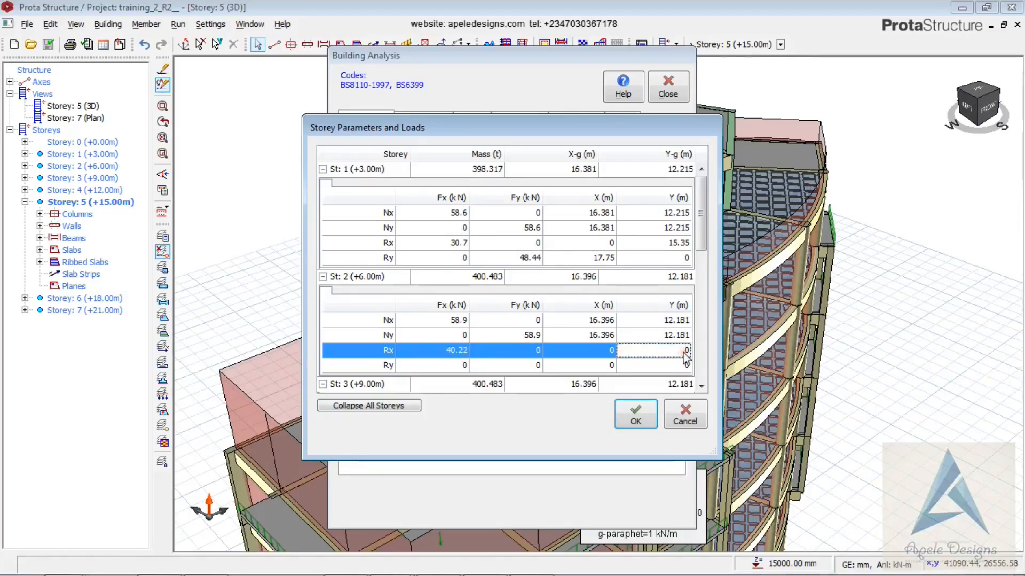
text(15.35)
For storey 2, set the Ry load's Fy to 63.45 kN and its X coordinate to 17.75 m
click(538, 365)
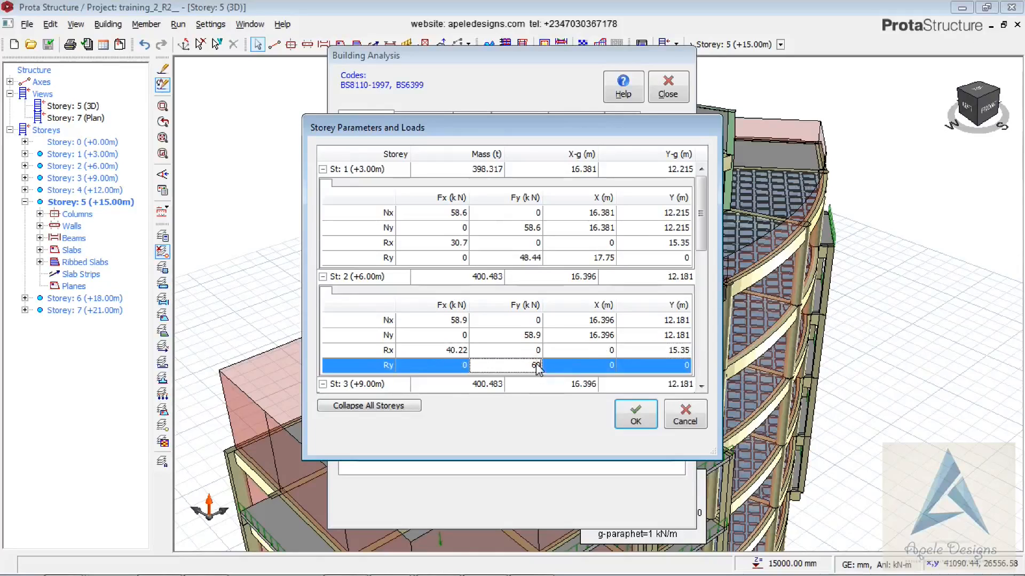
text(63.45)
click(605, 365)
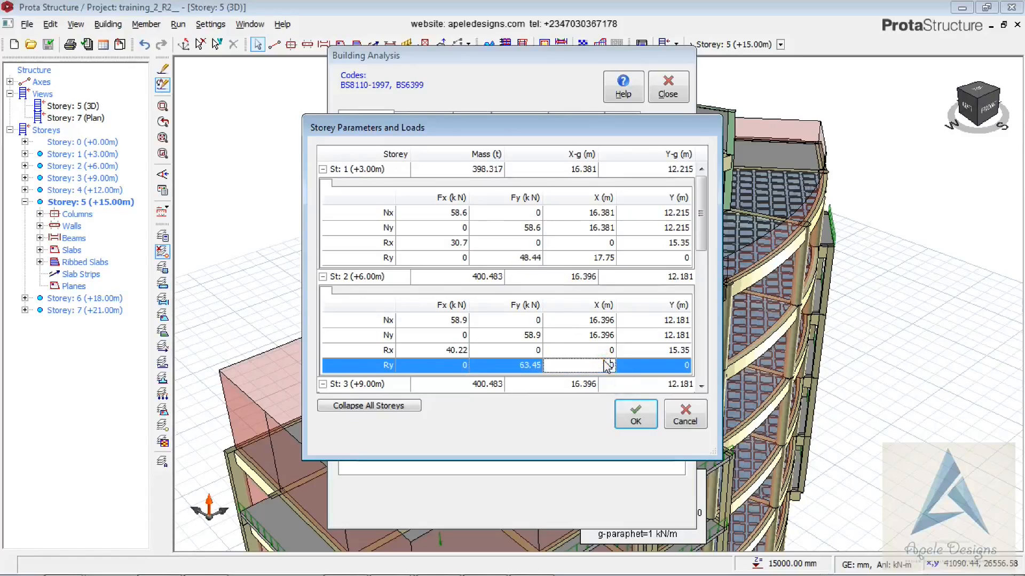
text(17.75)
For storey 3, set the Rx load's Fx to 40.22 kN and its Y coordinate to 15.35 m
click(702, 385)
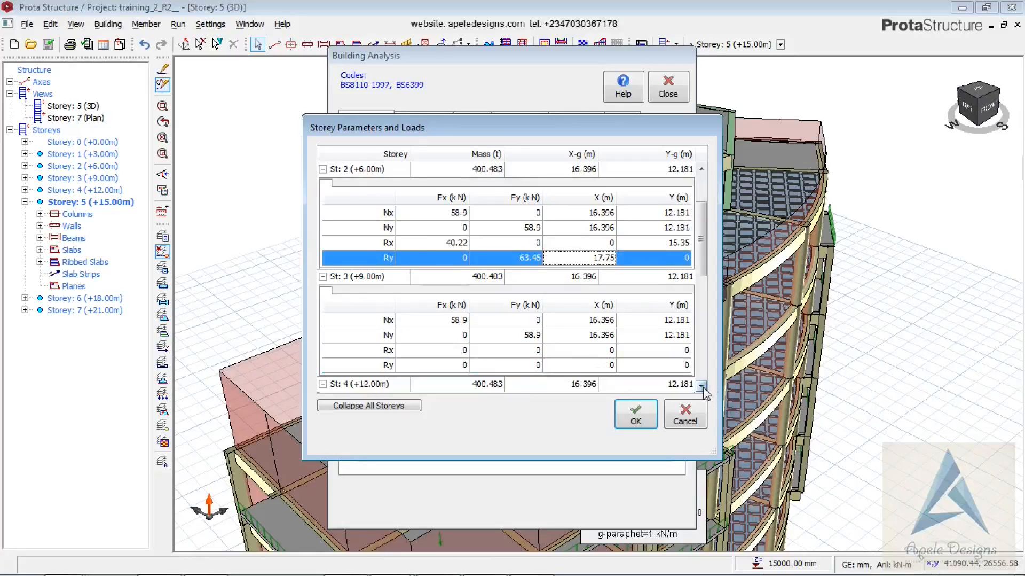
click(457, 350)
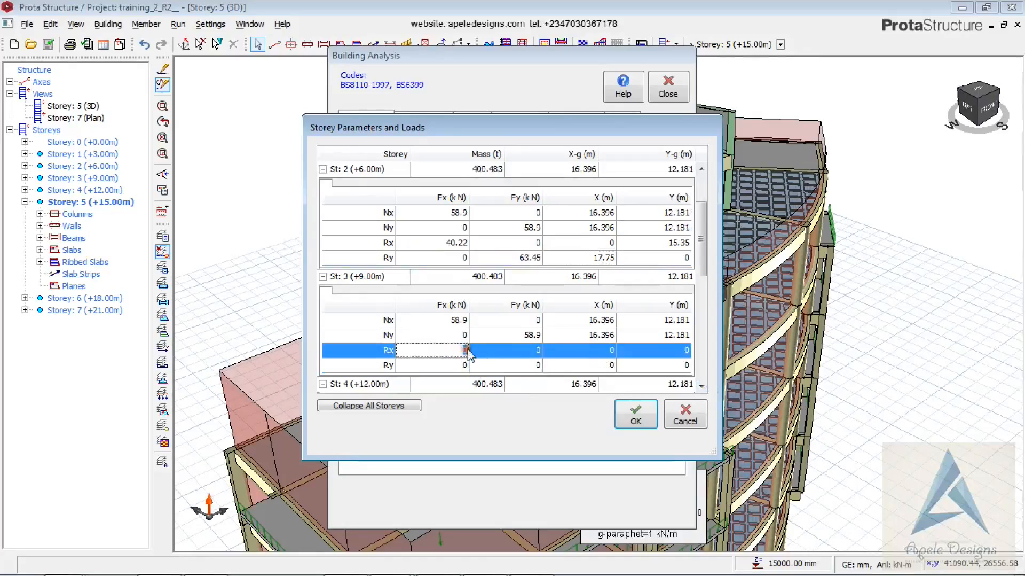
double_click(467, 349)
text(4)
text(.22)
key(BackSpace)
key(BackSpace)
text(0.22)
click(682, 350)
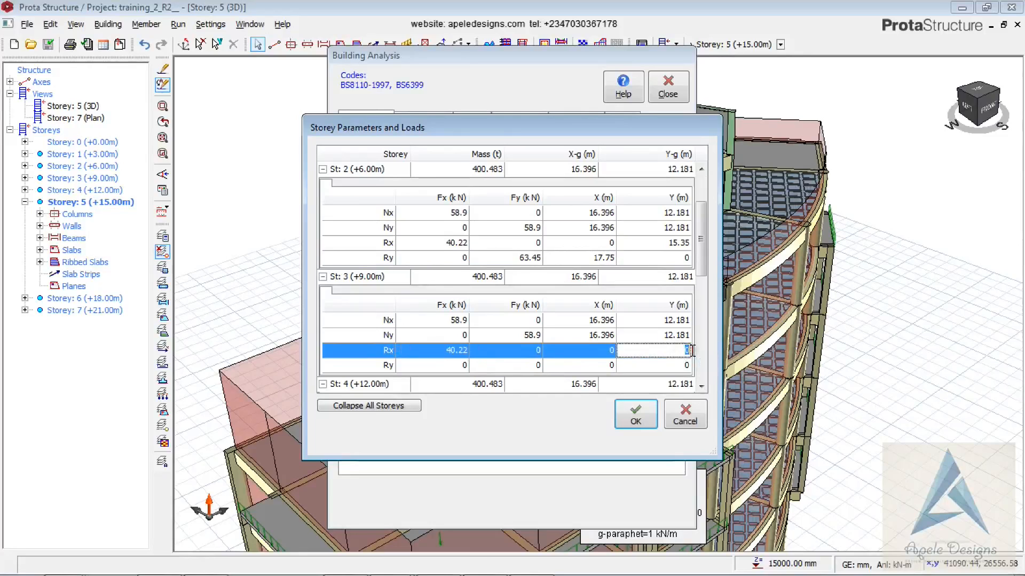
text(15.35)
For storey 3, set the Ry load's Fy to 63.45 kN and its X coordinate to 17.75 m
click(538, 364)
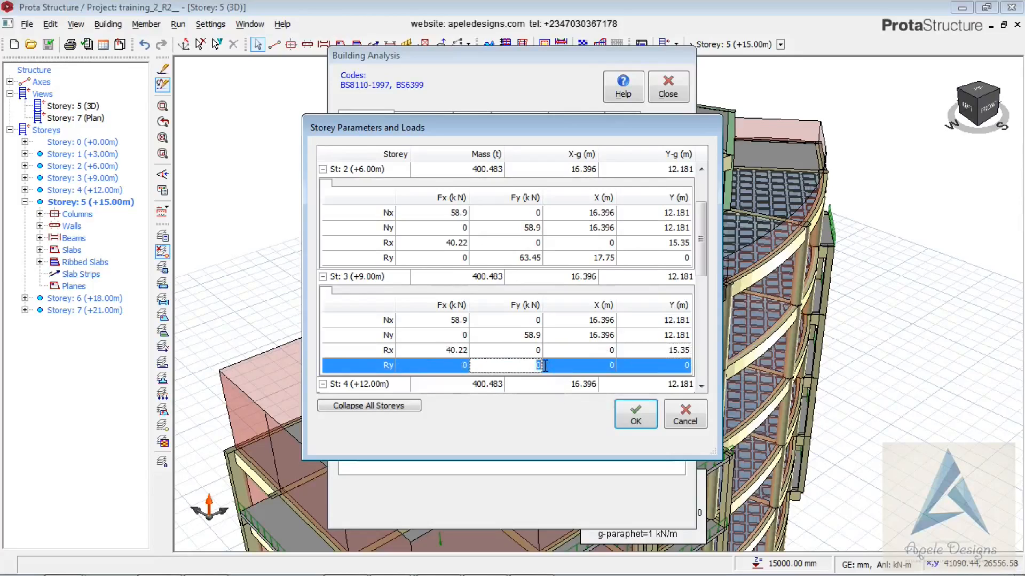
text(63.45)
click(608, 365)
text(17.75)
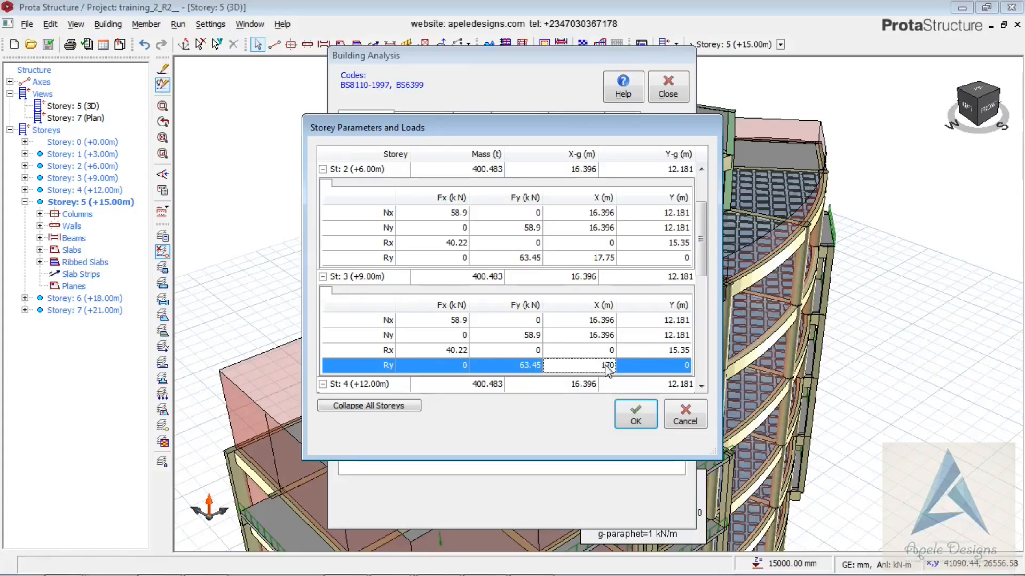
text(75)
For storey 4, set the Rx load's Fx to 43.68 kN and its Y coordinate to 15.35 m
click(702, 385)
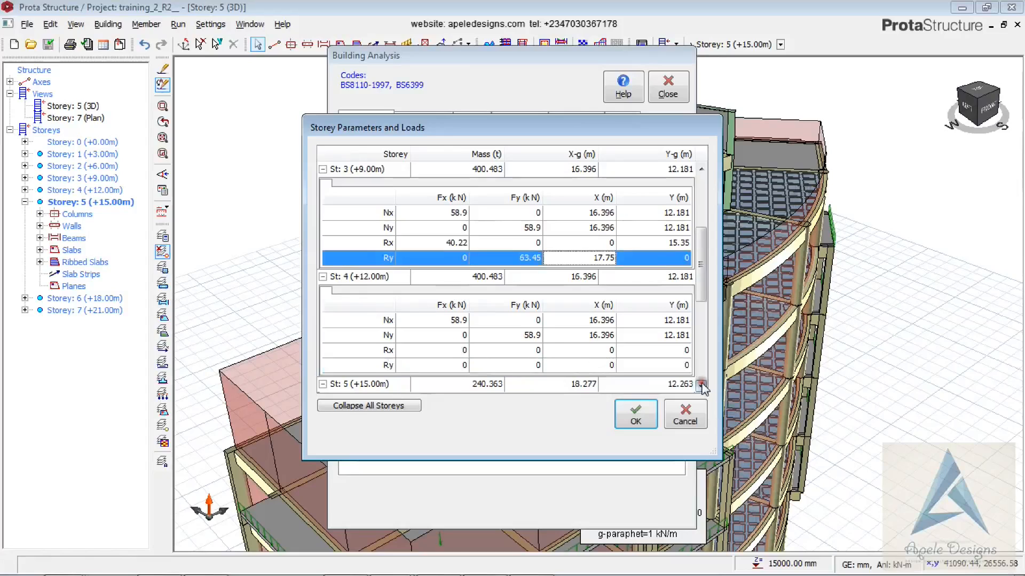
click(463, 350)
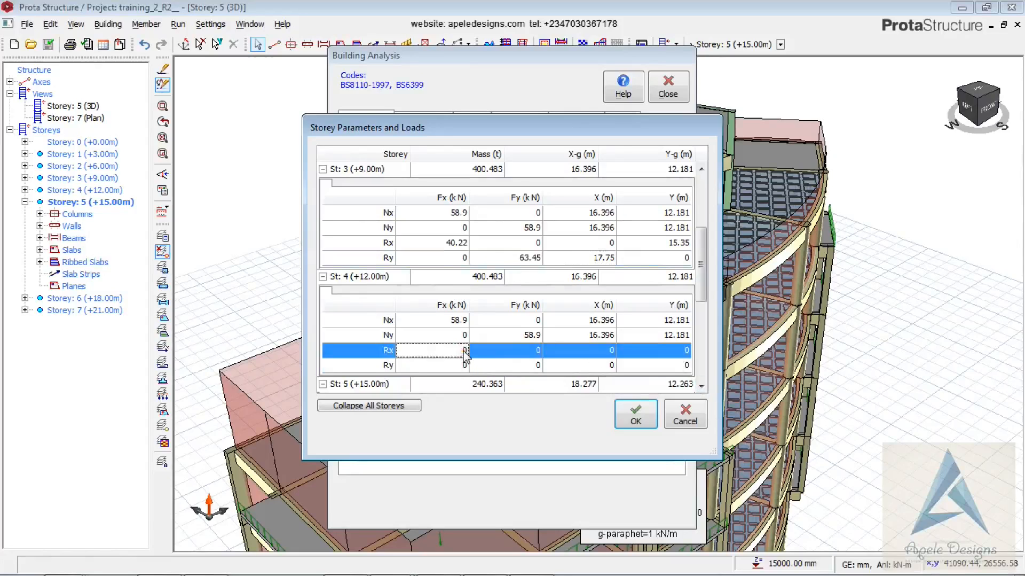
text(43)
key(BackSpace)
text(.68)
click(677, 351)
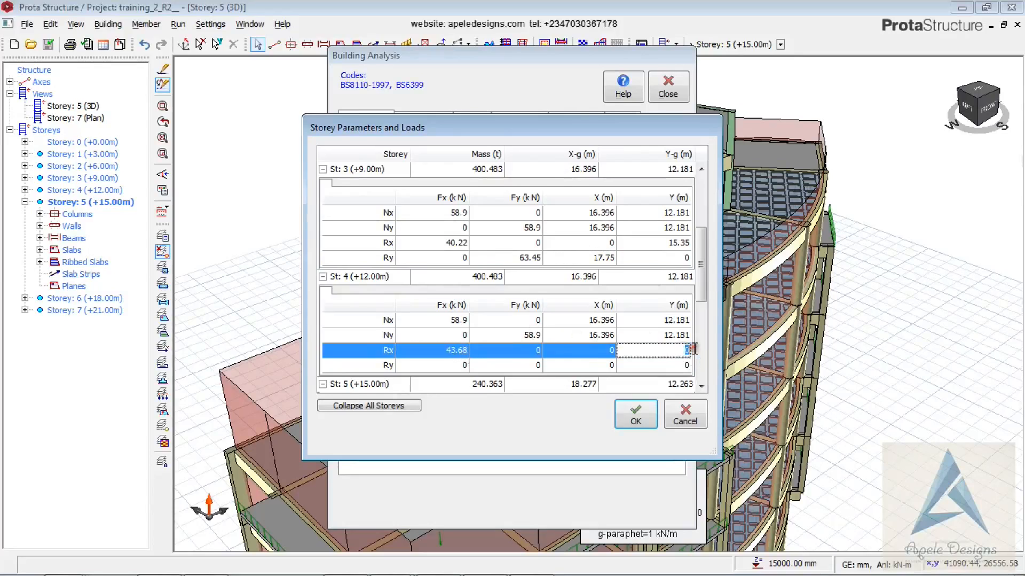
text(15.35)
For storey 4, set the Ry load's Fy to 68.91 kN and its X coordinate to 17.75 m
click(536, 365)
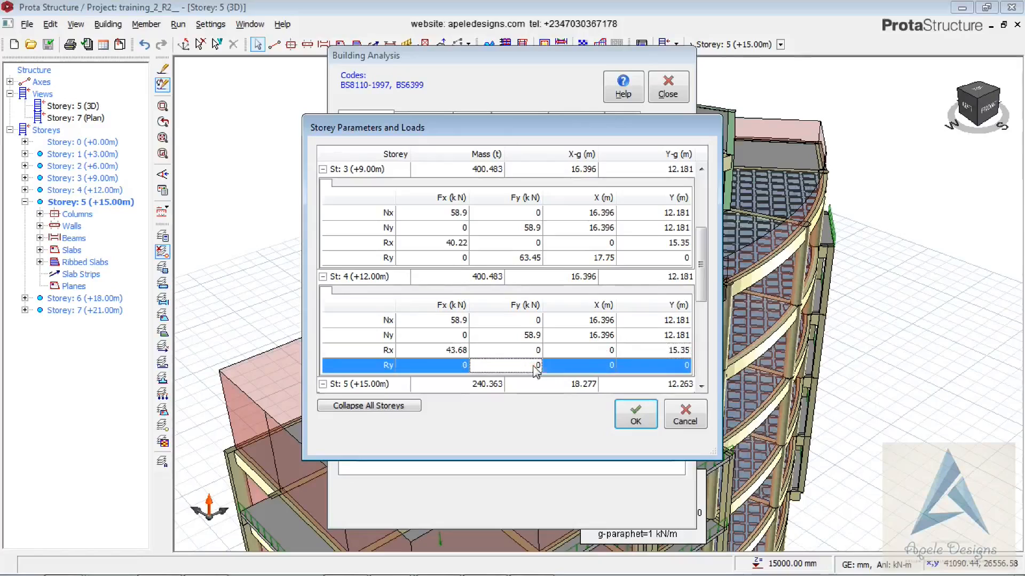
drag(533, 365, 553, 377)
text(68.91)
click(605, 367)
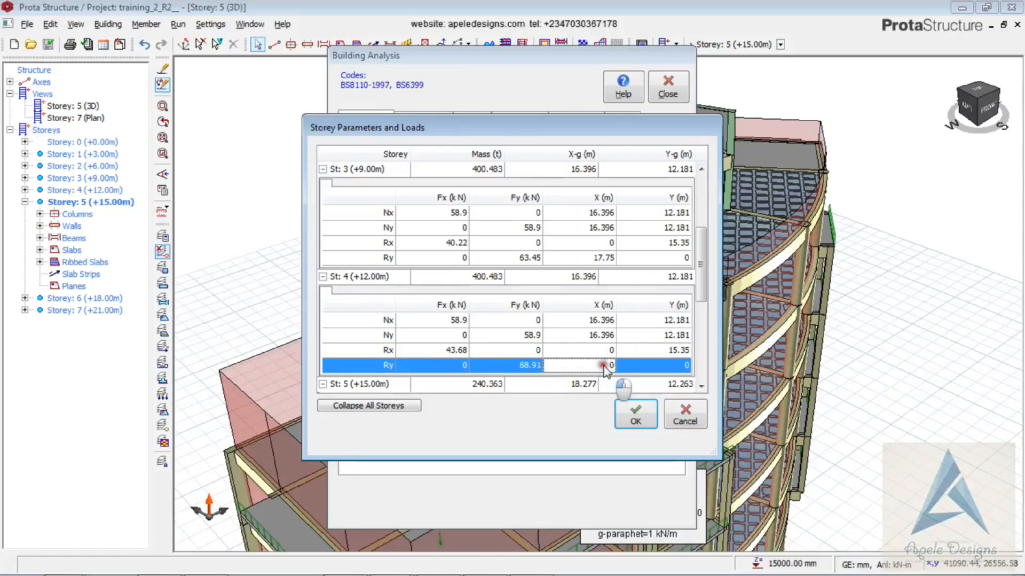
text(17)
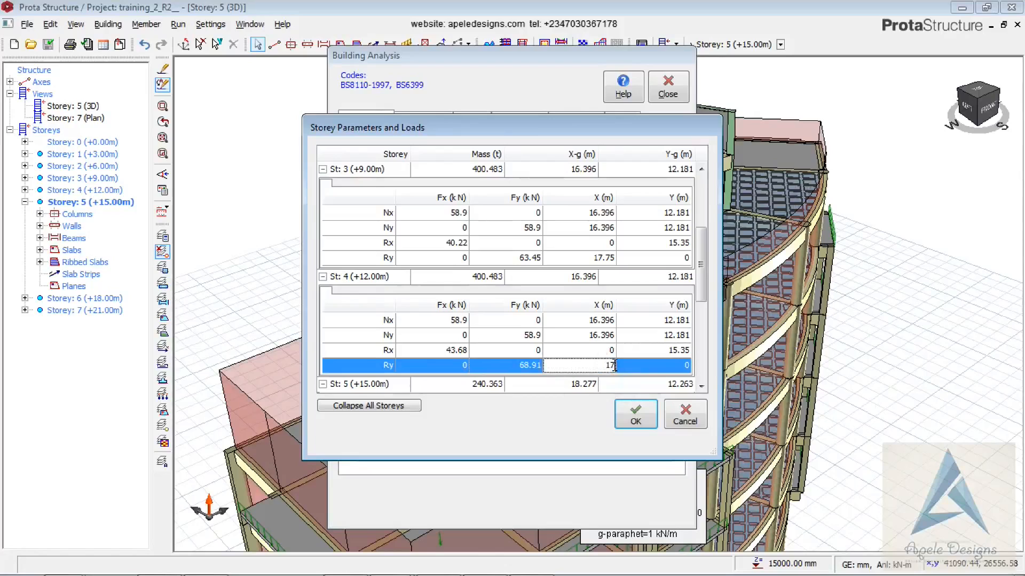
text(.75)
For storey 5, set the Rx load's Fx to 43.68 kN and its Y coordinate to 15.15 m
click(701, 385)
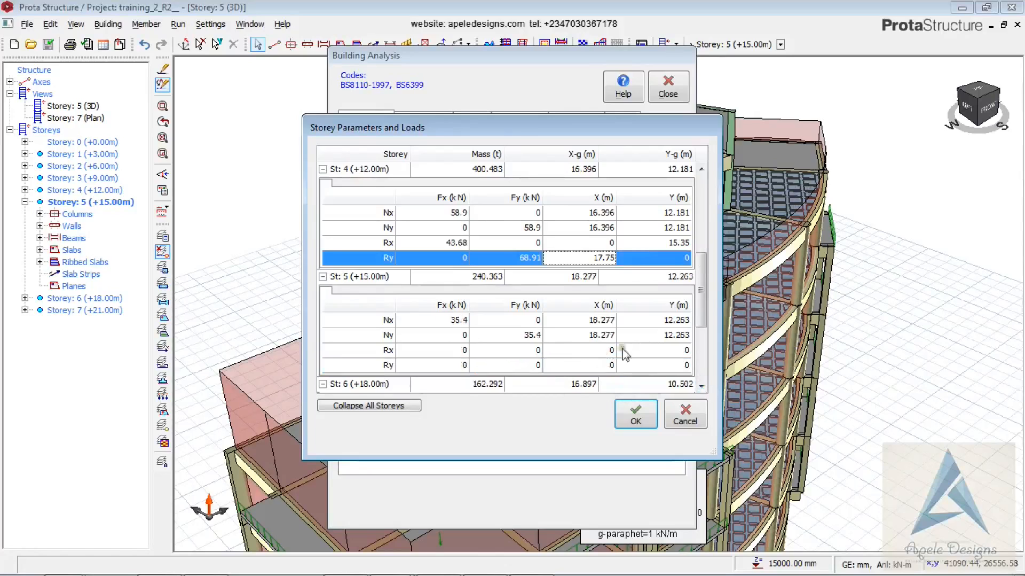
click(455, 347)
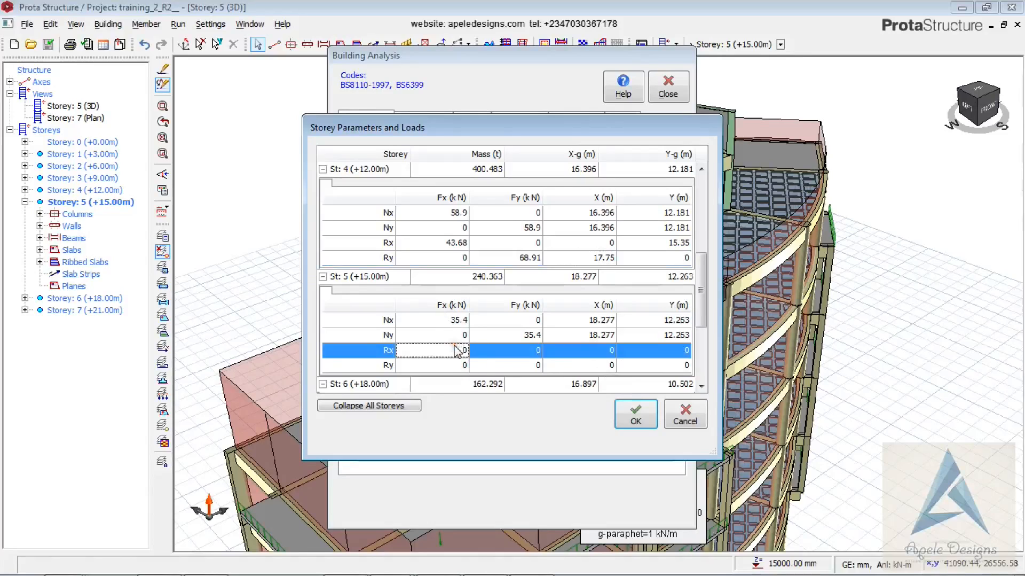
click(470, 350)
text(43.68)
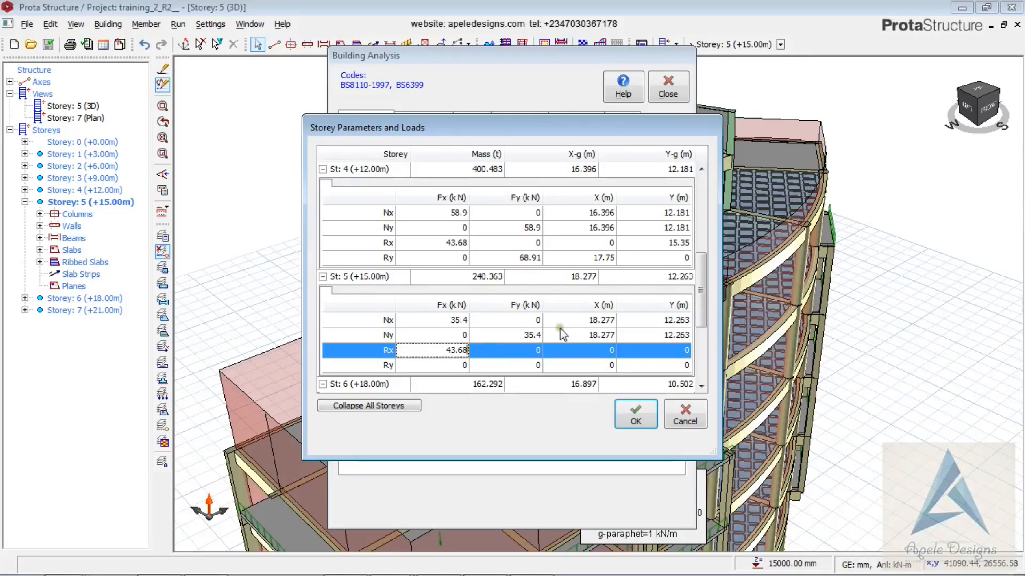
click(686, 350)
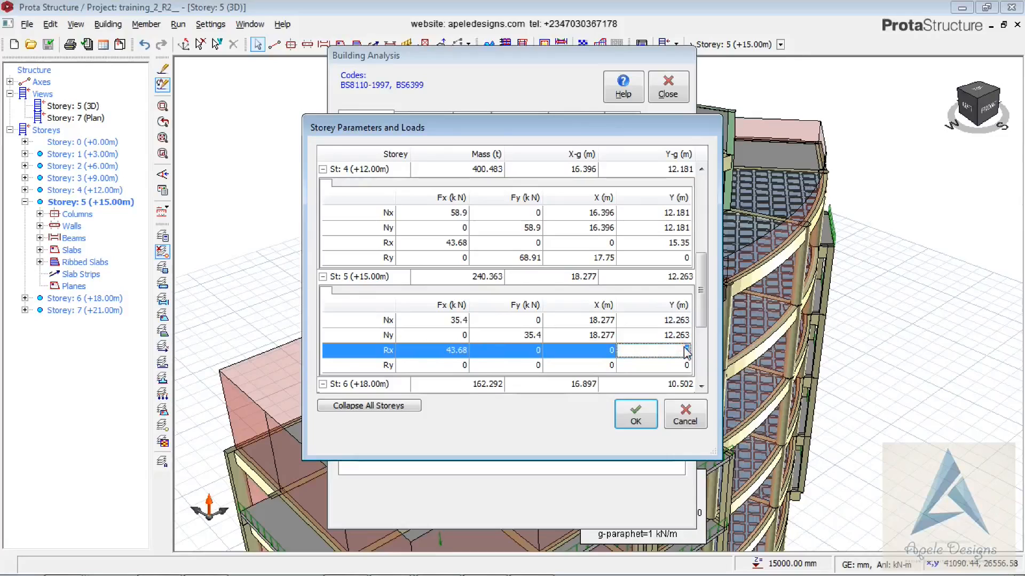
text(5.15)
For storey 5, set the Ry load's Fy to 39.01 kN and its X coordinate to 19.15 m
click(534, 365)
double_click(538, 364)
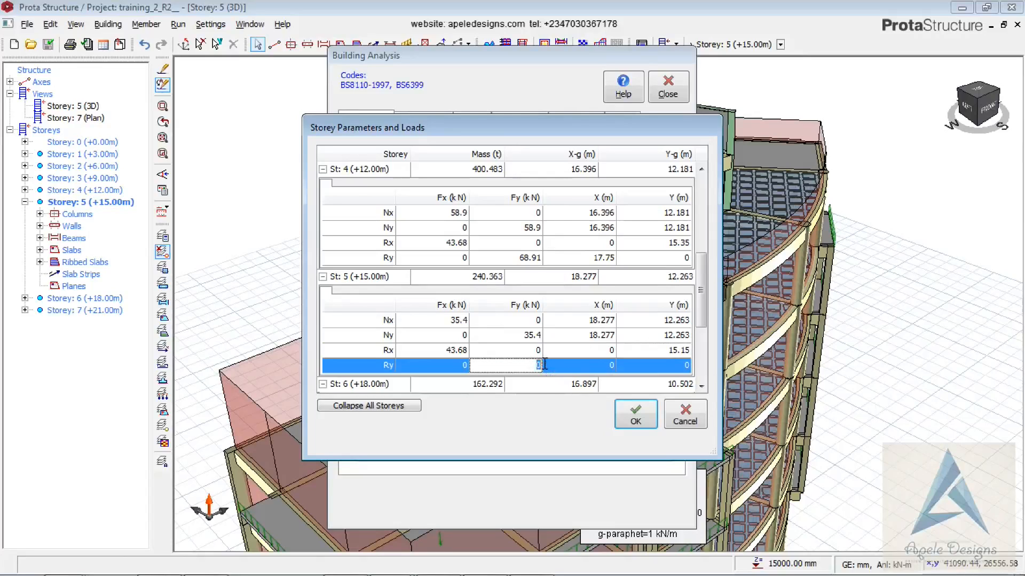
text(39.01)
click(609, 365)
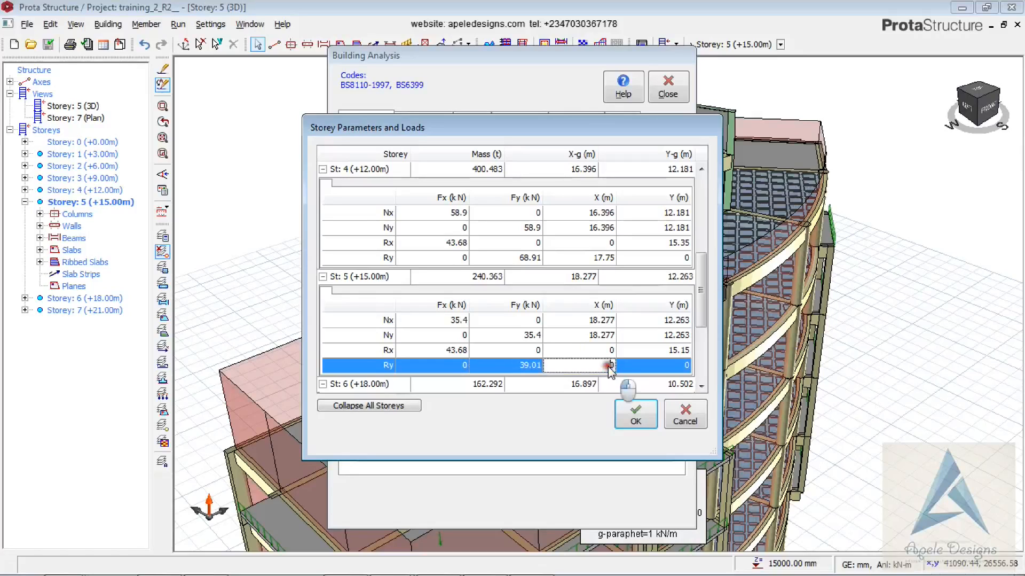
double_click(611, 367)
key(BackSpace)
text(19.15)
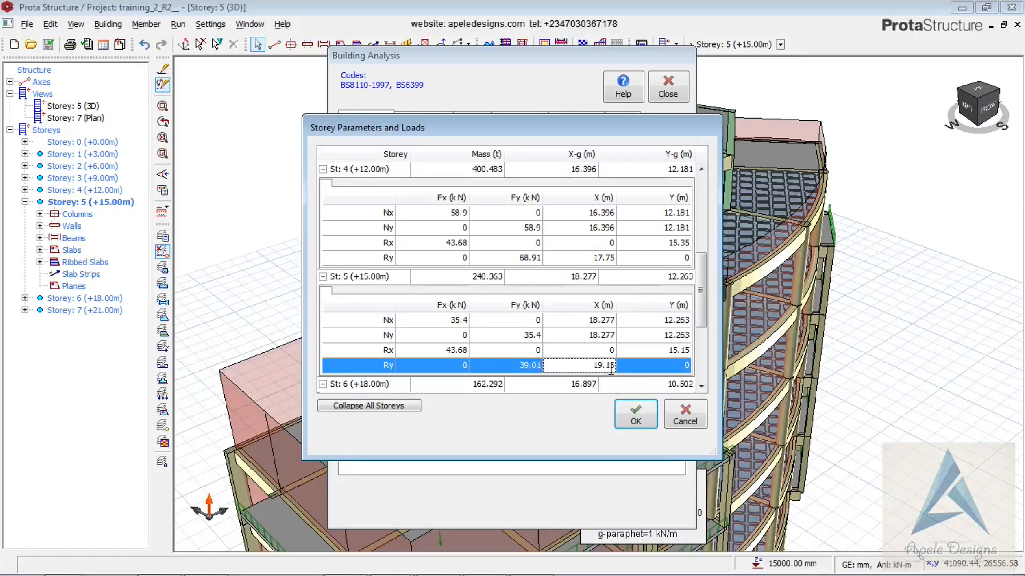
For storey 6, set the Rx load's Fx to 32.09 kN and its Y coordinate to 12.7 m
click(702, 386)
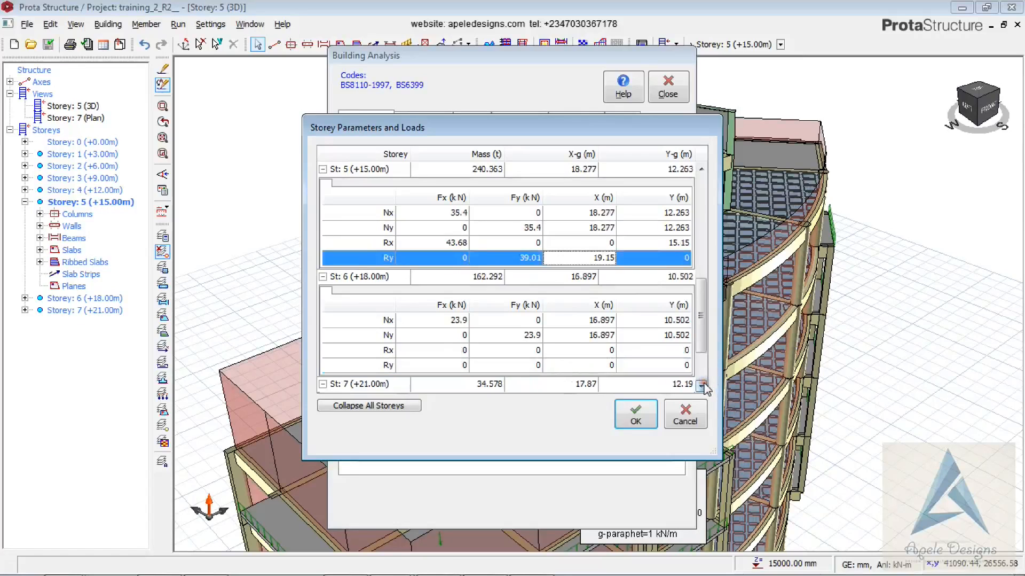
click(466, 351)
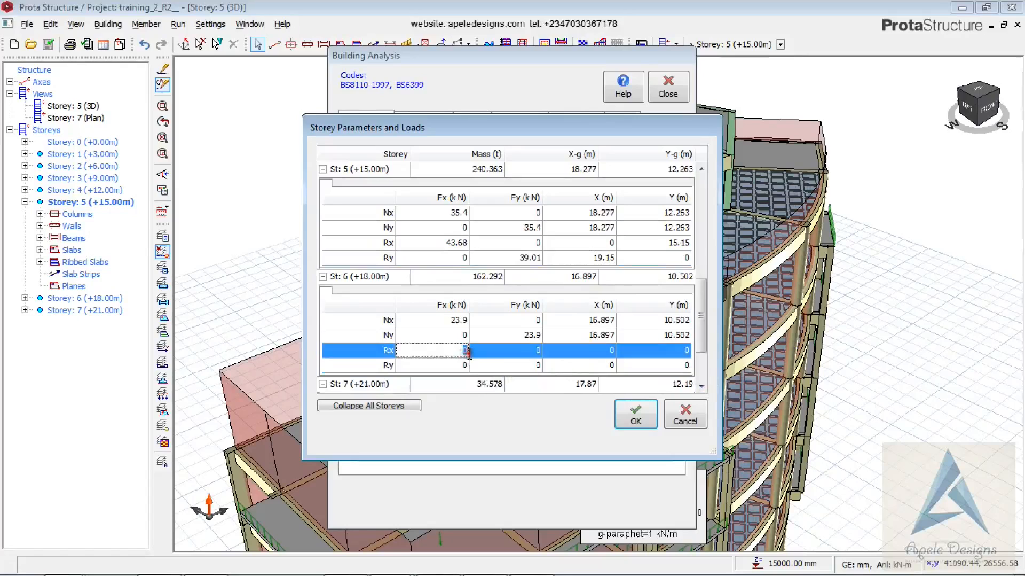
text(32.09)
click(687, 350)
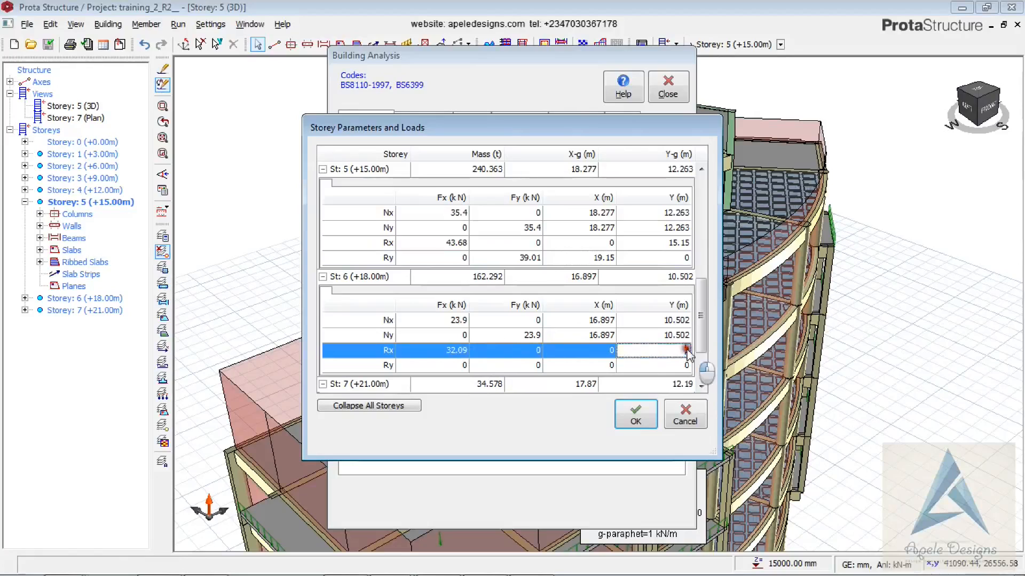
text(1)
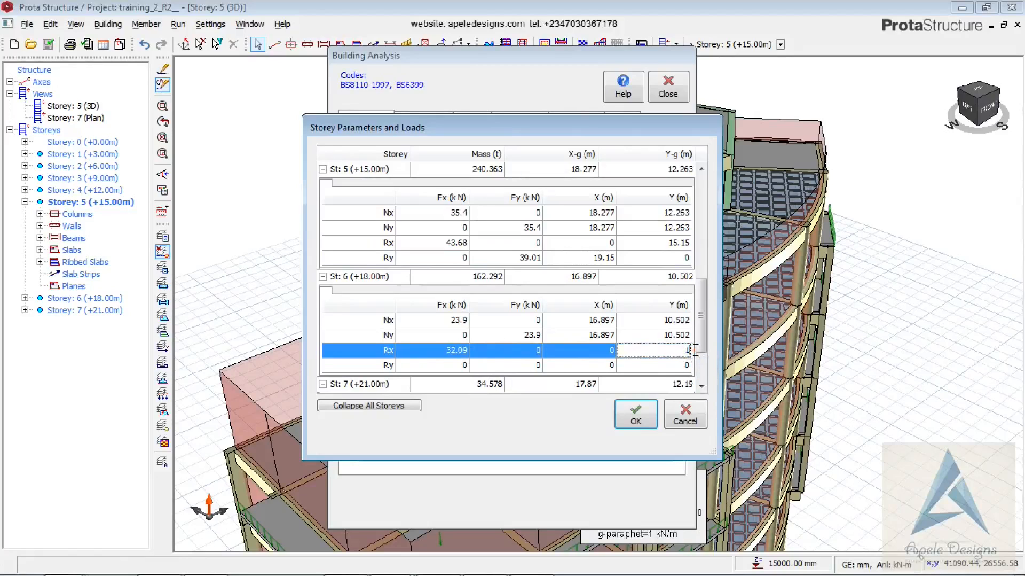
text(2)
text(.07)
key(BackSpace)
key(BackSpace)
text(7)
For storey 6, set the Ry load's Fy to 36.47 kN and its X coordinate to 18.7 m
click(537, 364)
click(538, 365)
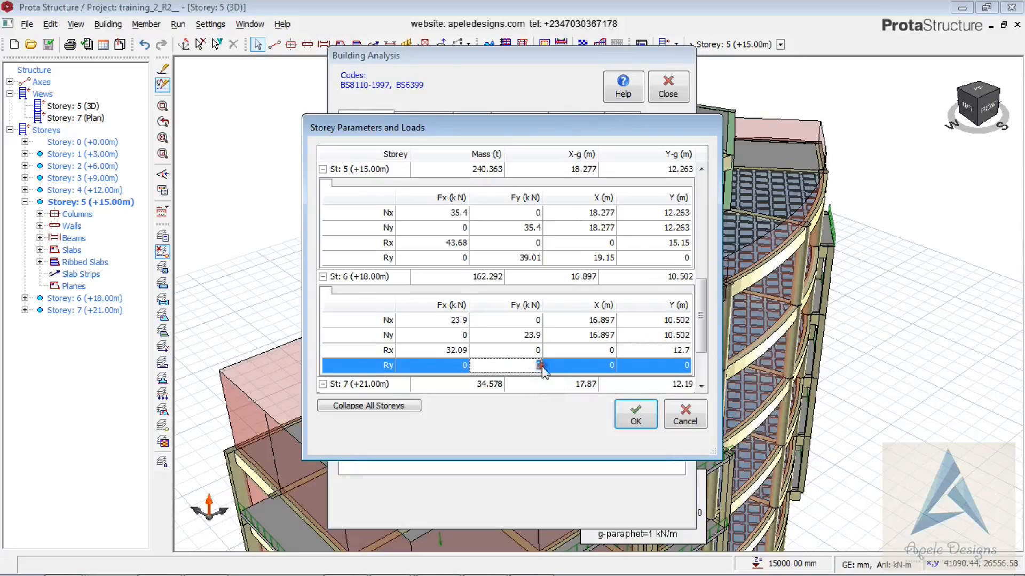
text(36.47)
click(608, 366)
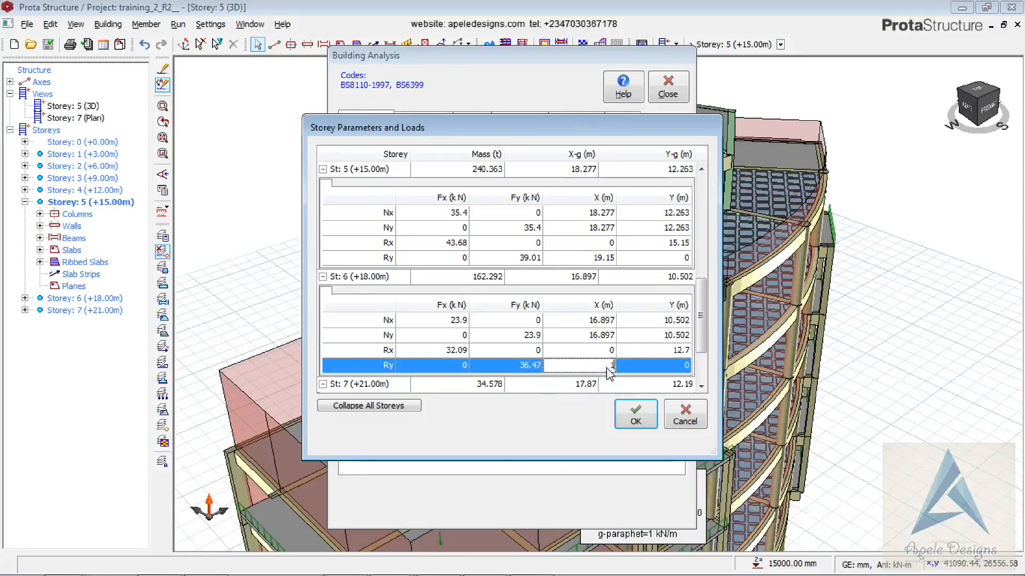
text(18.7)
For storey 7, set the Rx load's Fx to 25.75 kN and its Y coordinate to 14.2 m
click(702, 385)
click(464, 351)
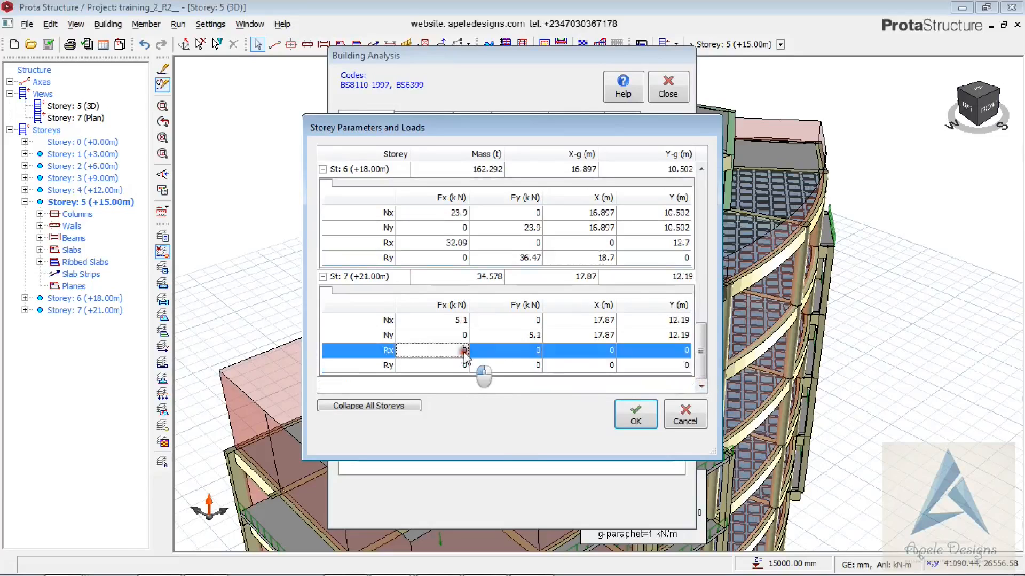
text(20)
text(5)
key(BackSpace)
text(.75)
click(686, 350)
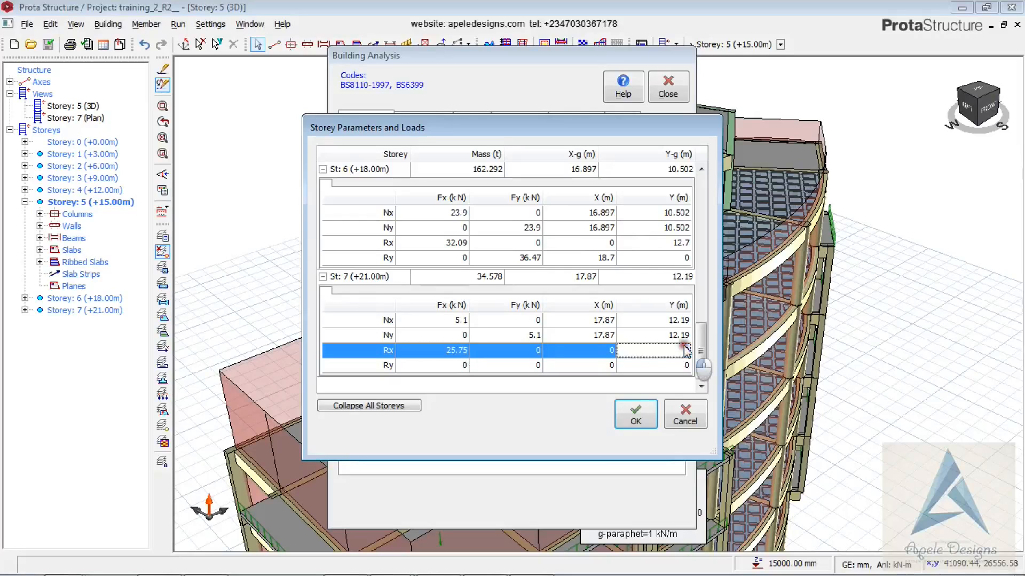
text(14)
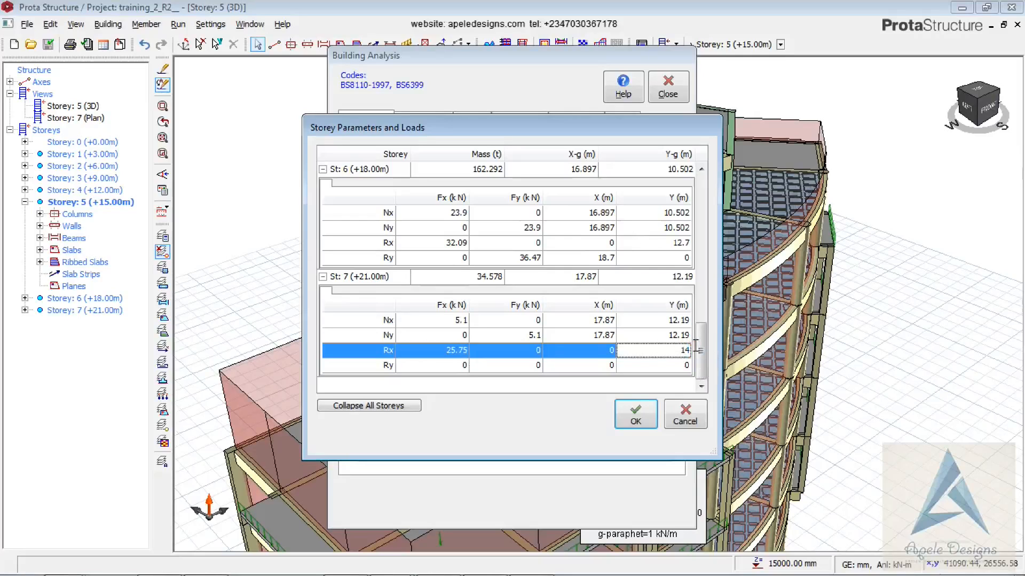
text(.2)
For storey 7, set the Ry load's Fy to 18.13 kN and X coordinate to 18.05 m, and accept the storey loads
click(540, 364)
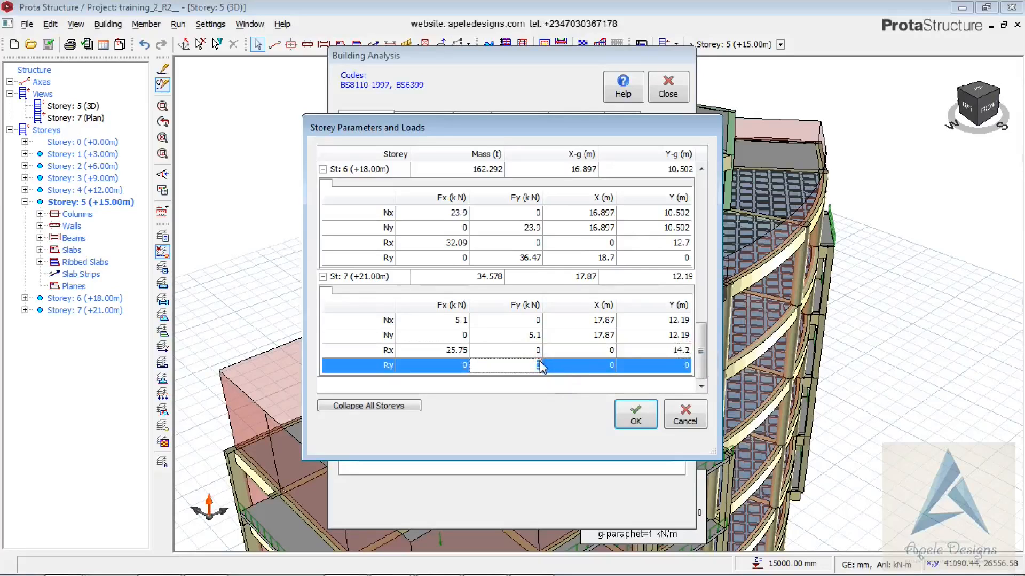
text(18.13)
click(612, 366)
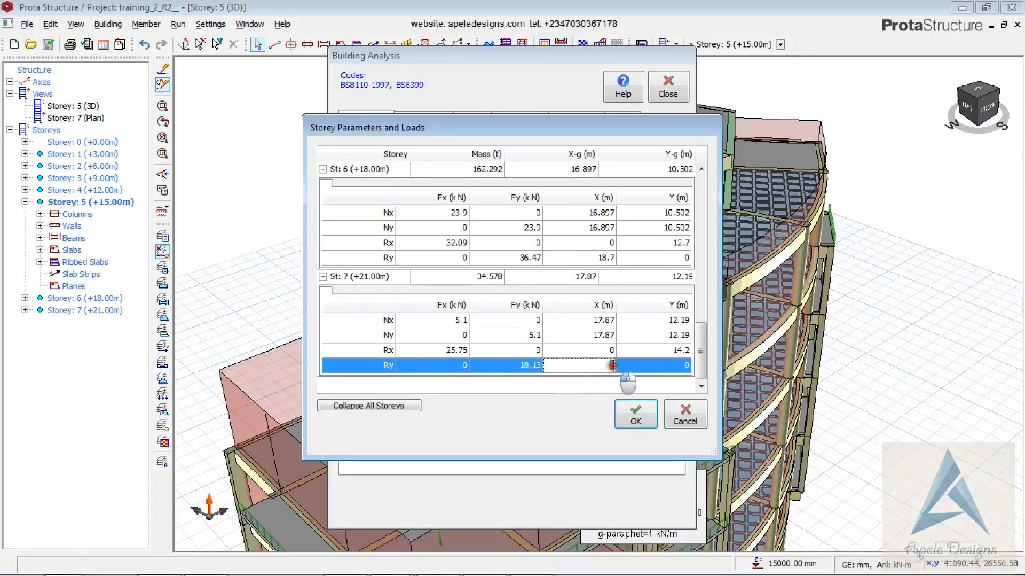
text(18.05)
click(636, 414)
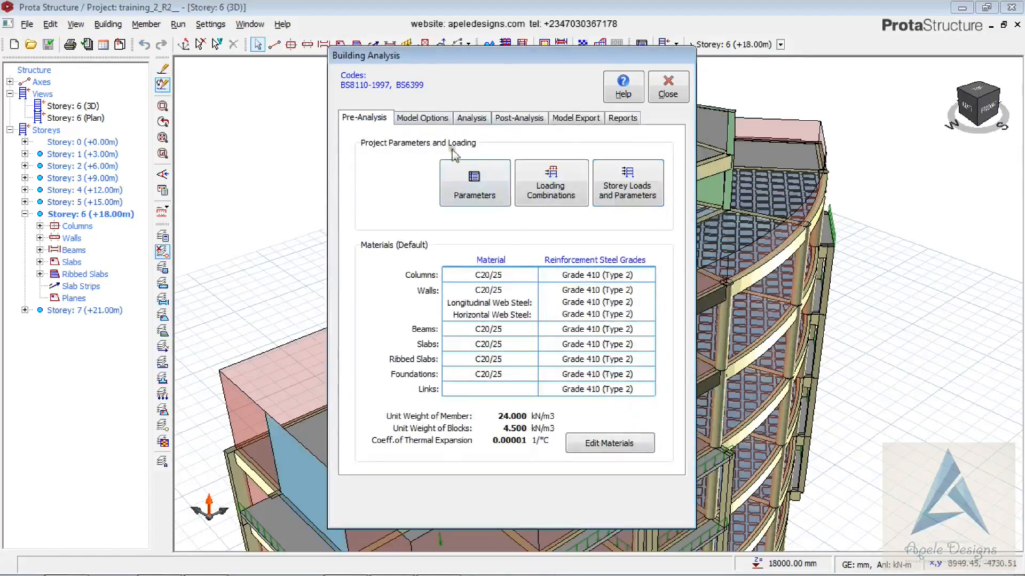
In the building analysis model options, review the storey degrees of freedom choices and set the rigid zones to Reduced by 25%
click(423, 119)
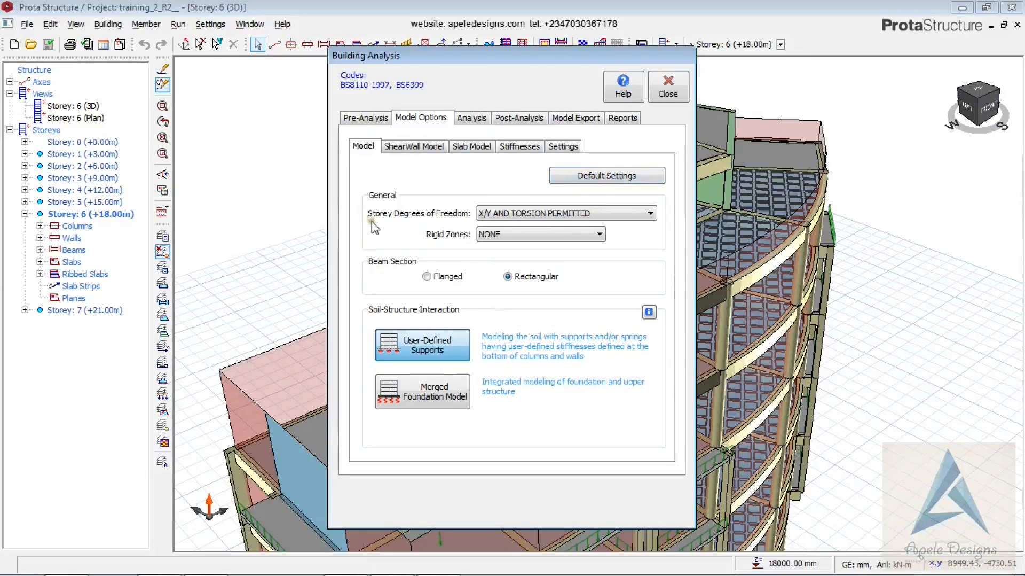
click(504, 214)
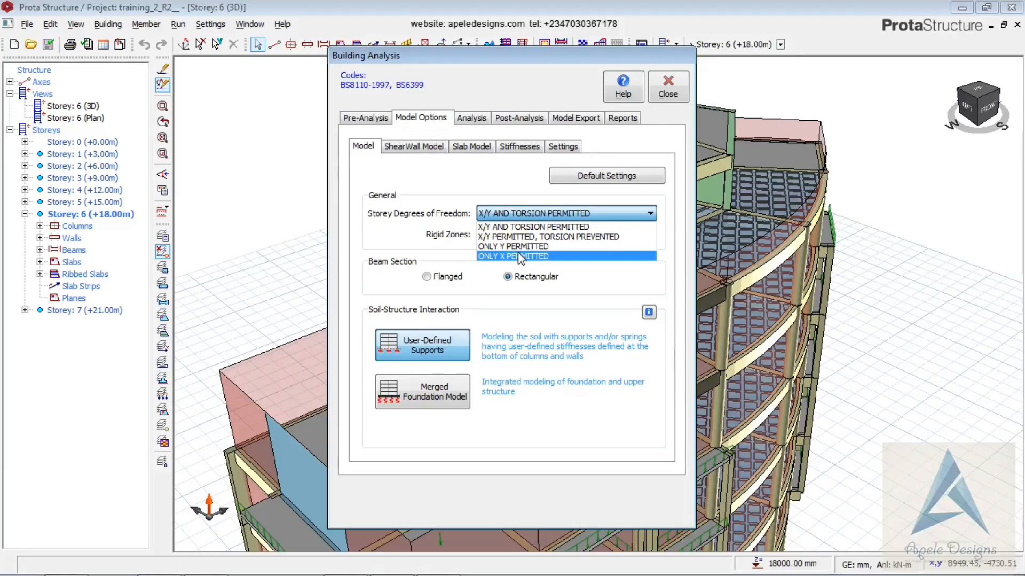
click(451, 236)
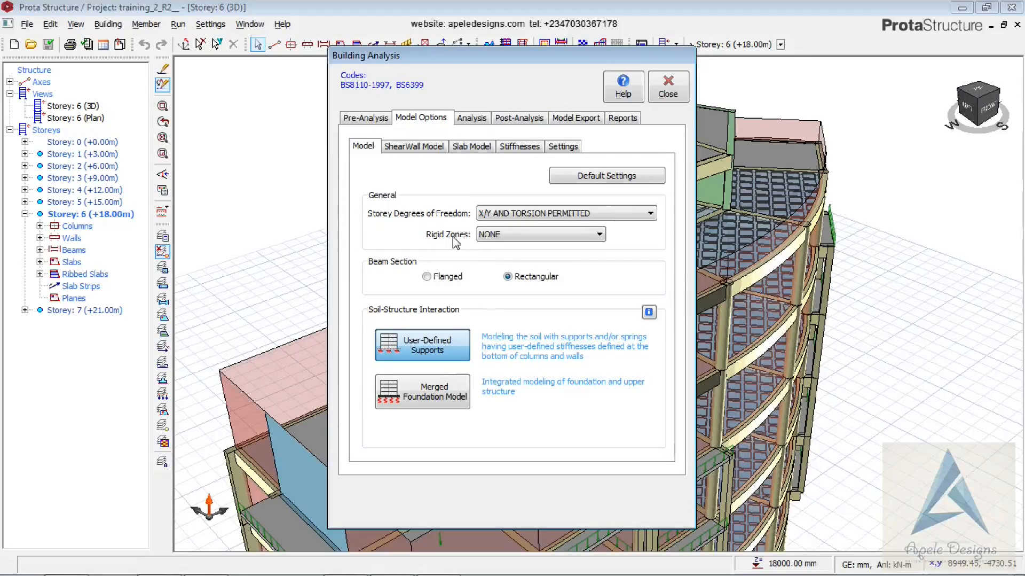
click(482, 234)
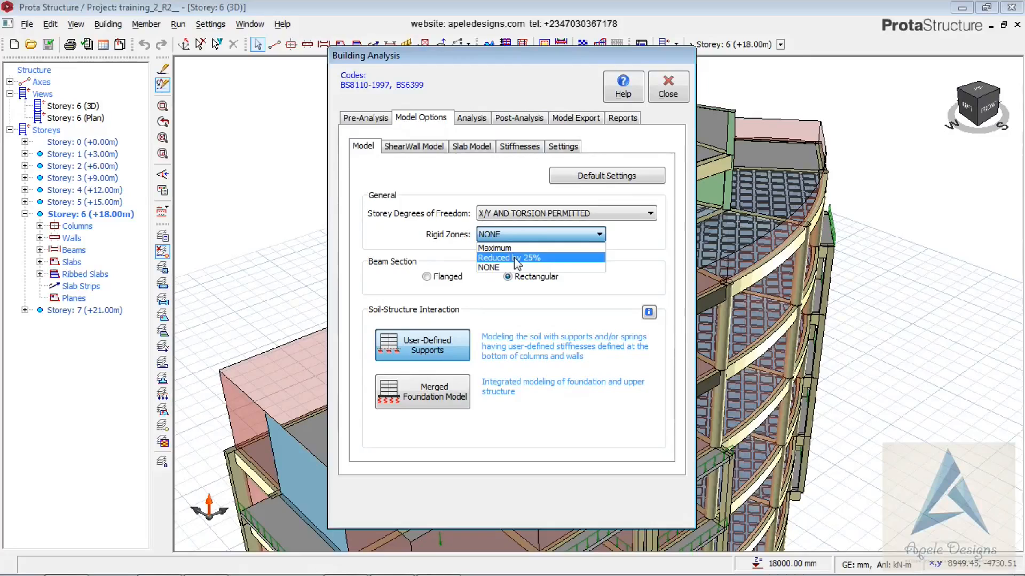
click(495, 258)
click(513, 258)
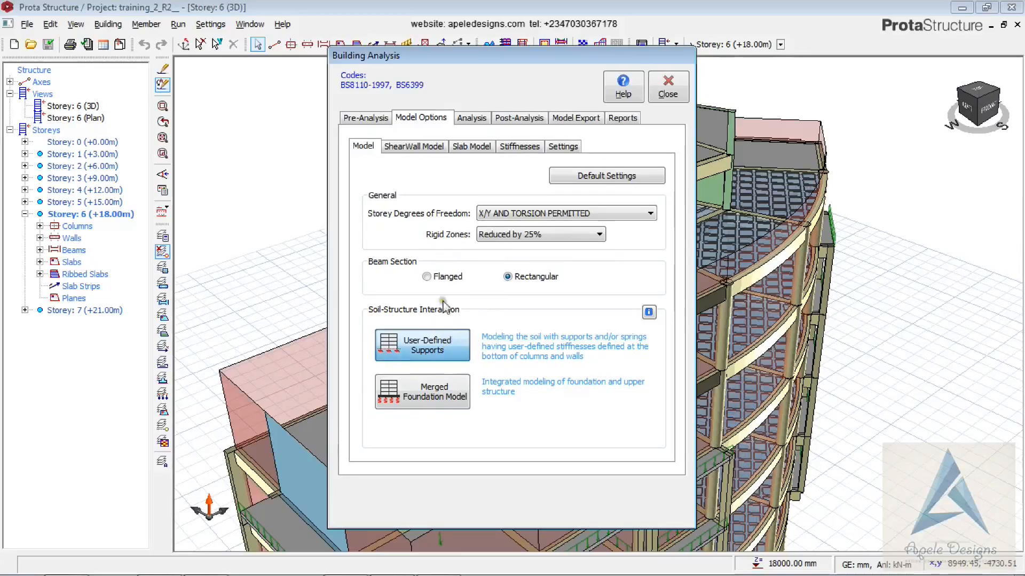
Review the shear wall model, try the other storey diaphragm models, and restore Slabs to Define Rigid Diaphragm
click(413, 145)
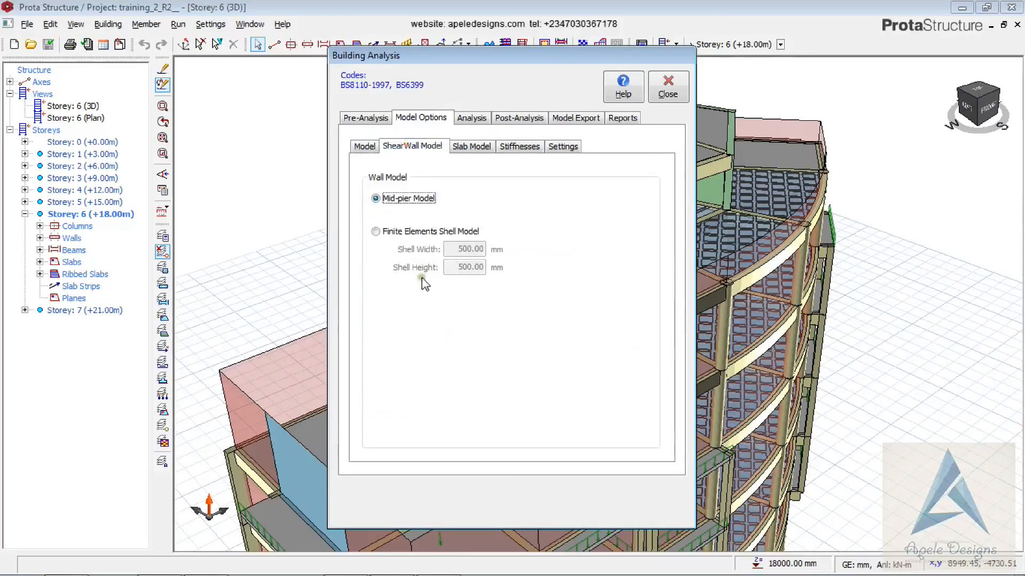
click(471, 149)
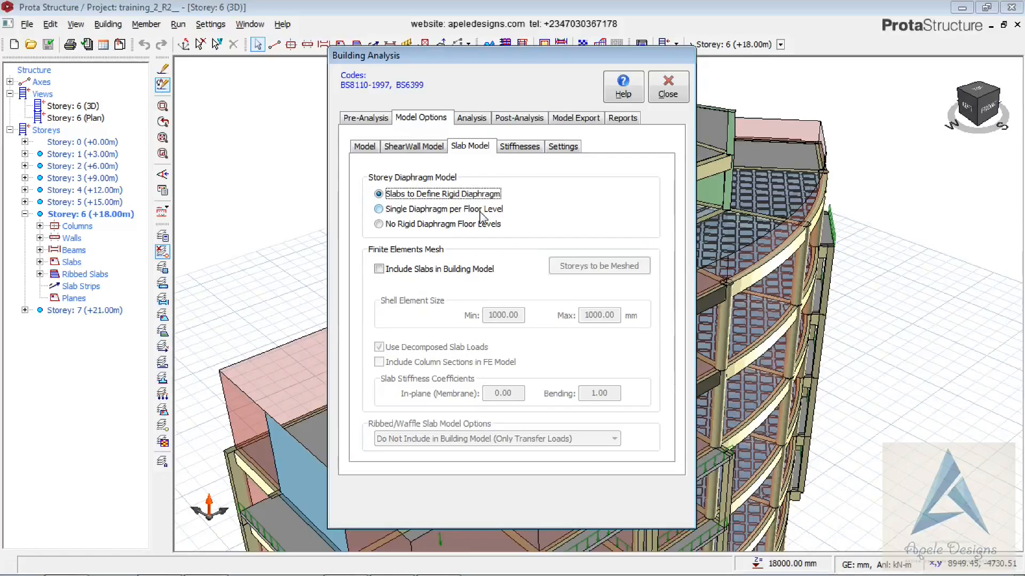
click(480, 210)
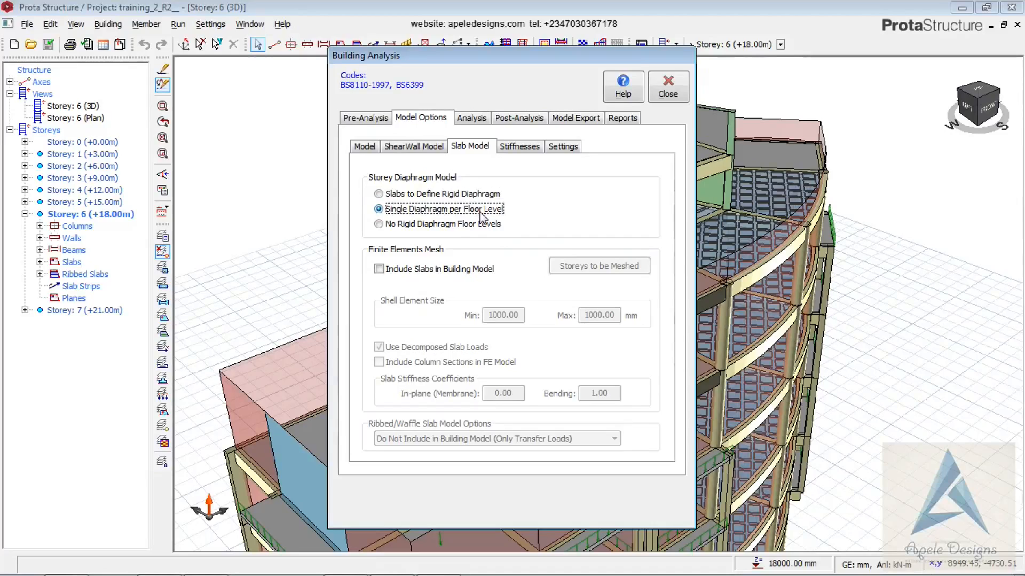
click(464, 224)
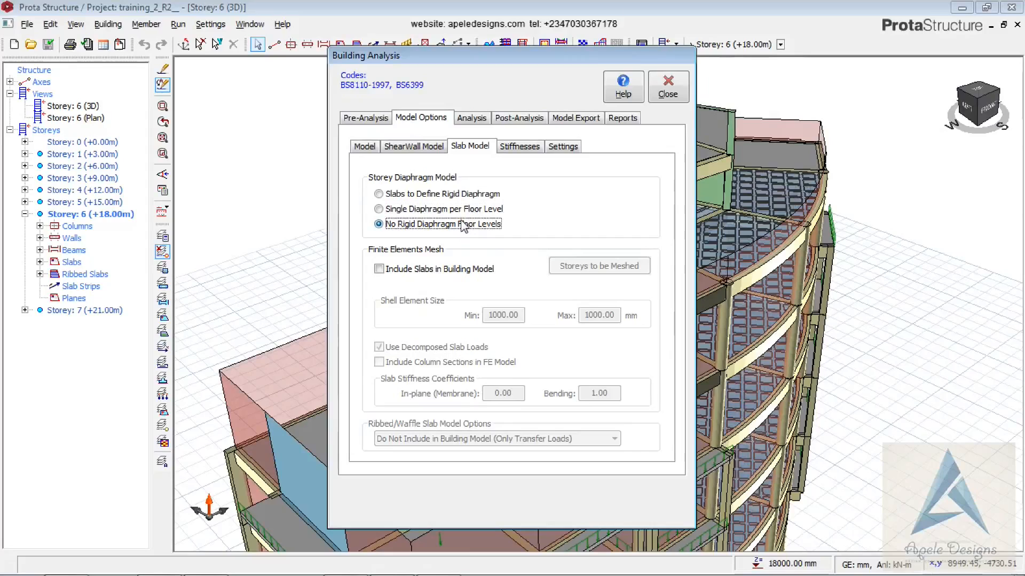
click(417, 194)
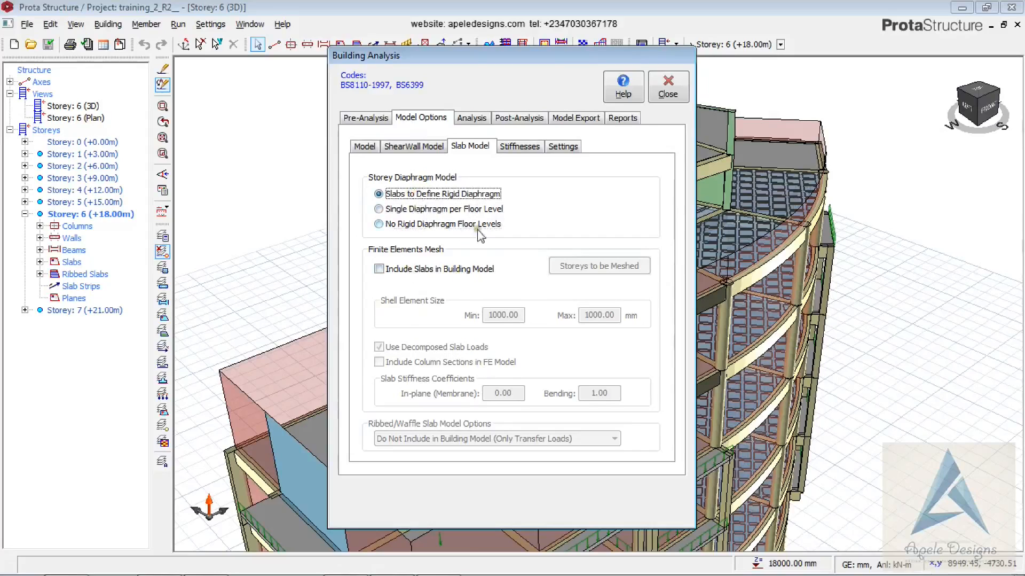
Review the stiffness factors and set the storey weight and centre of gravity calculations to Use Decomposed Beam Loads
click(515, 150)
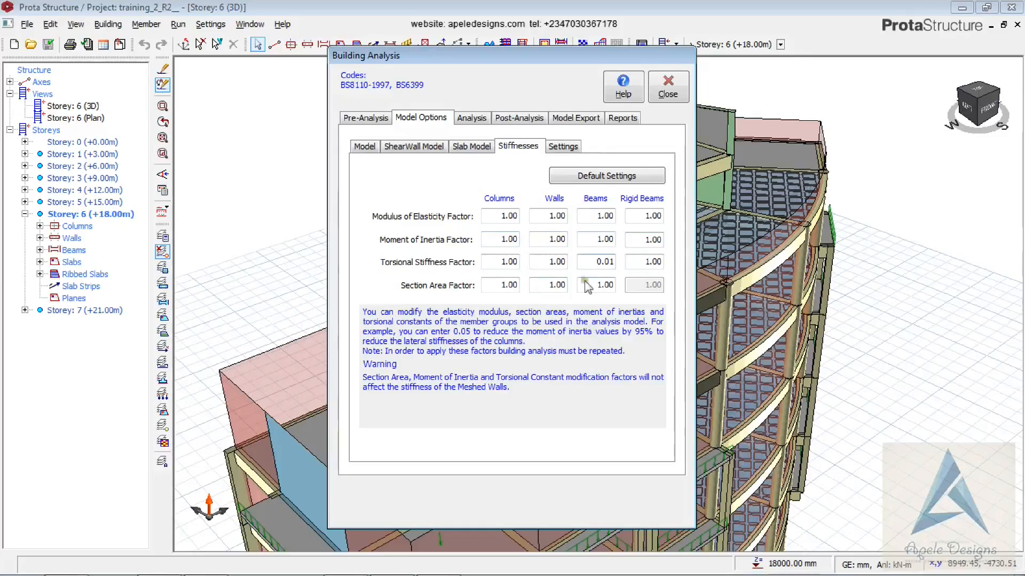
click(563, 148)
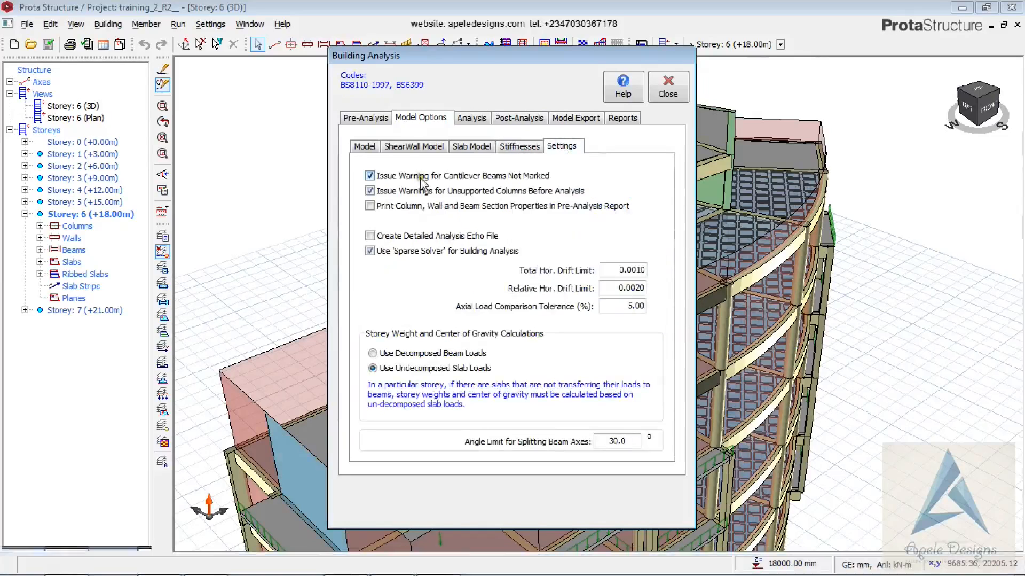
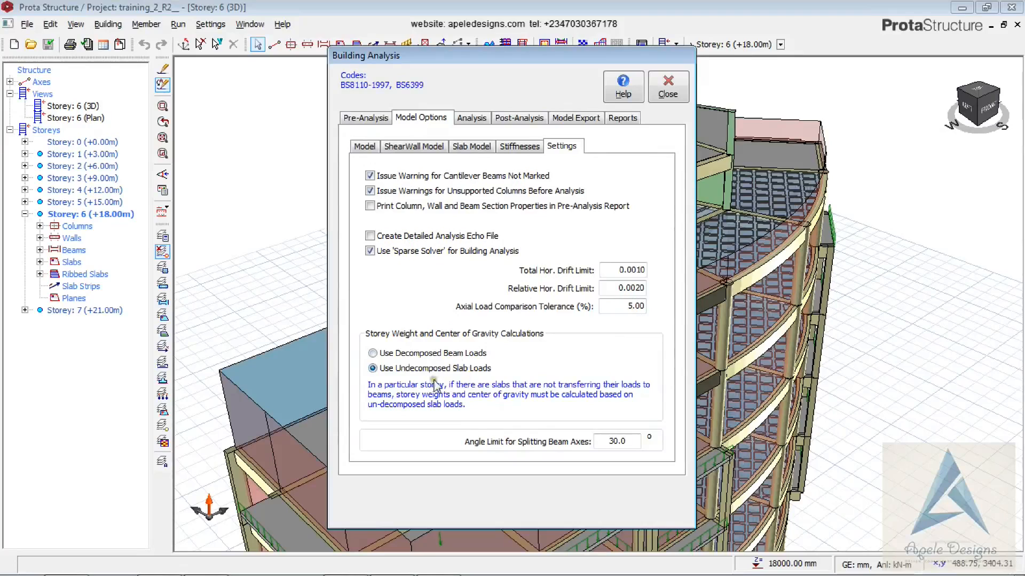
click(408, 354)
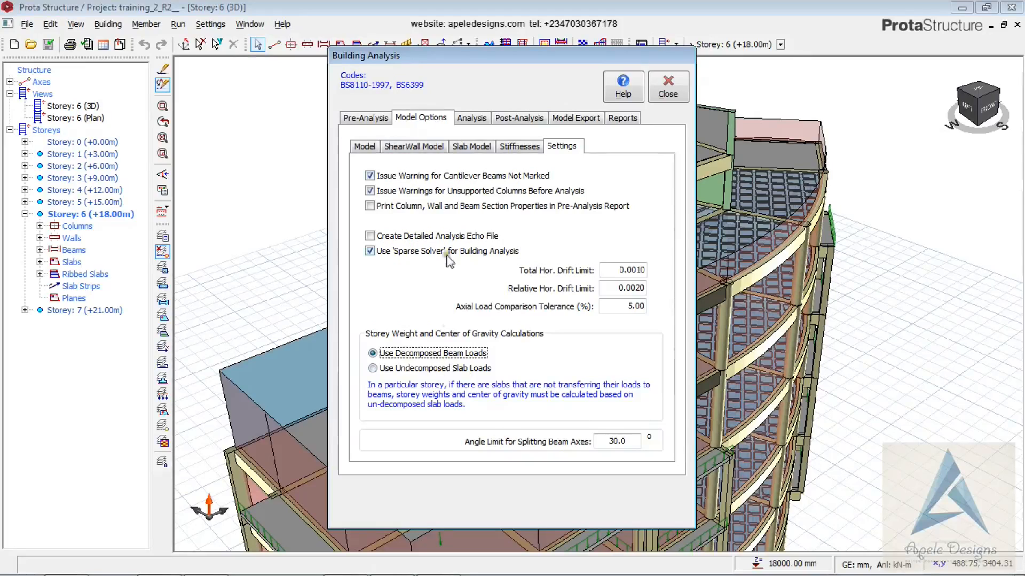
Check the storey masses and centres of gravity in the storey parameters, and return to the analysis model settings
click(368, 120)
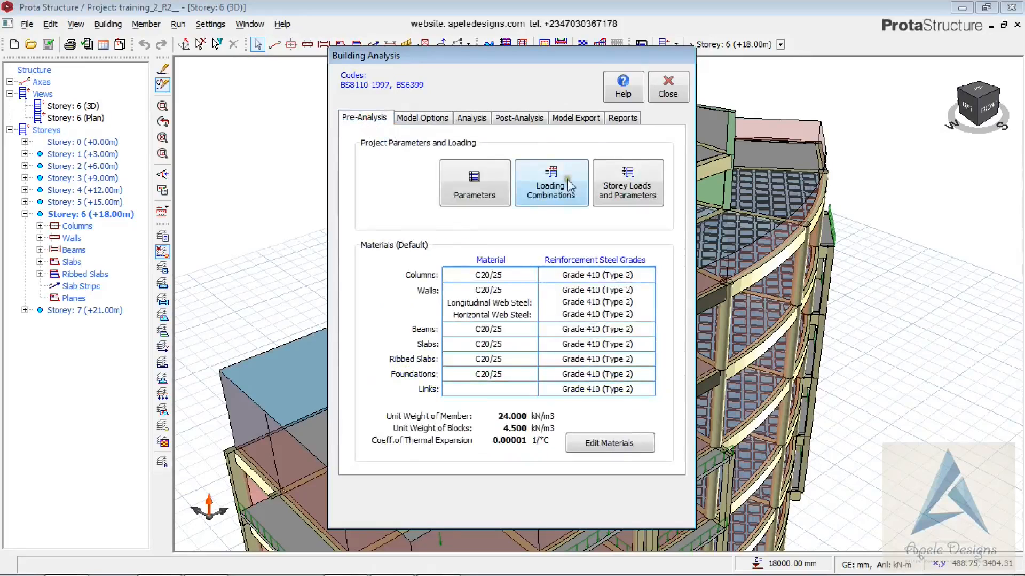
click(612, 185)
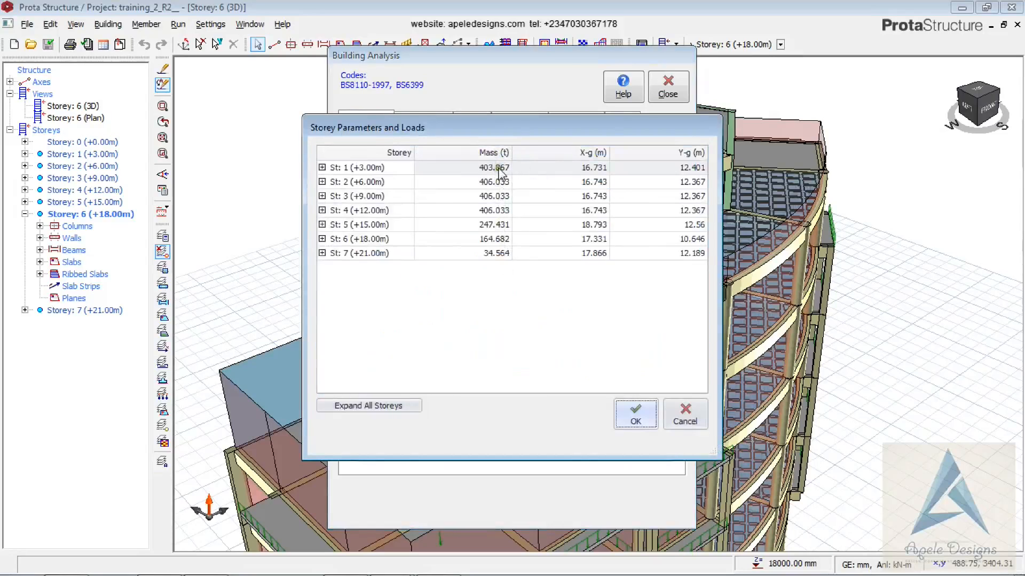
click(638, 411)
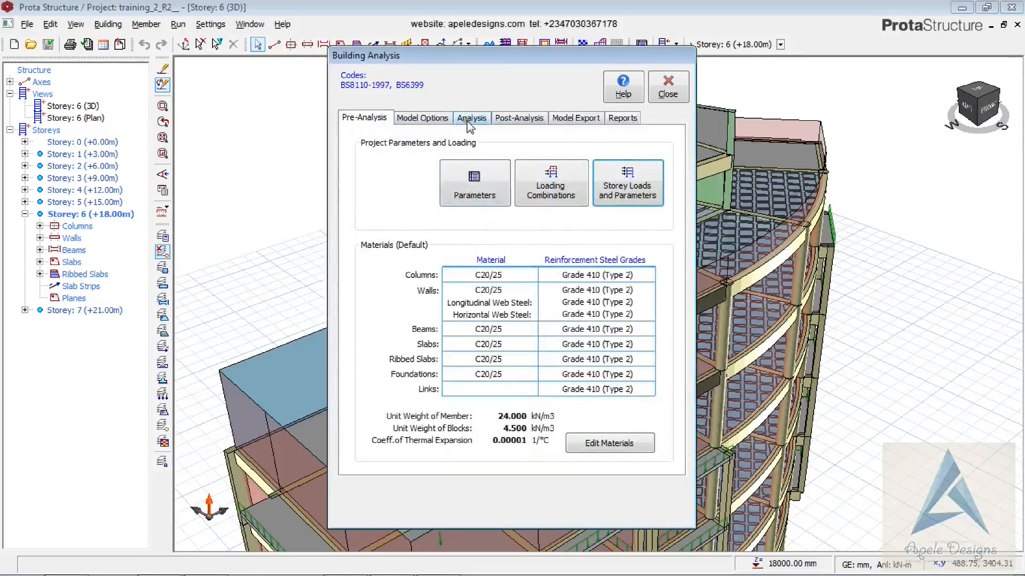
click(433, 118)
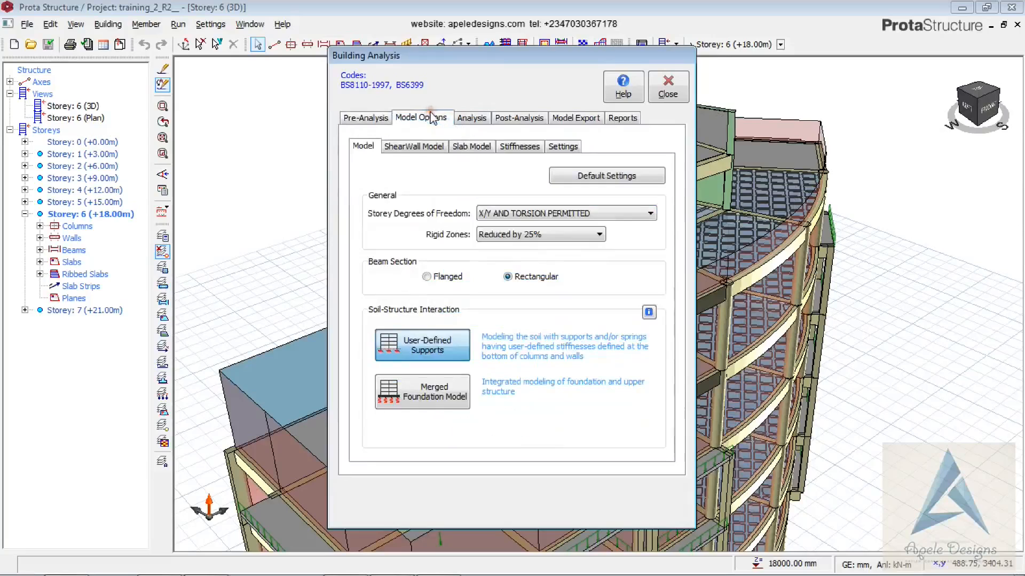
click(557, 149)
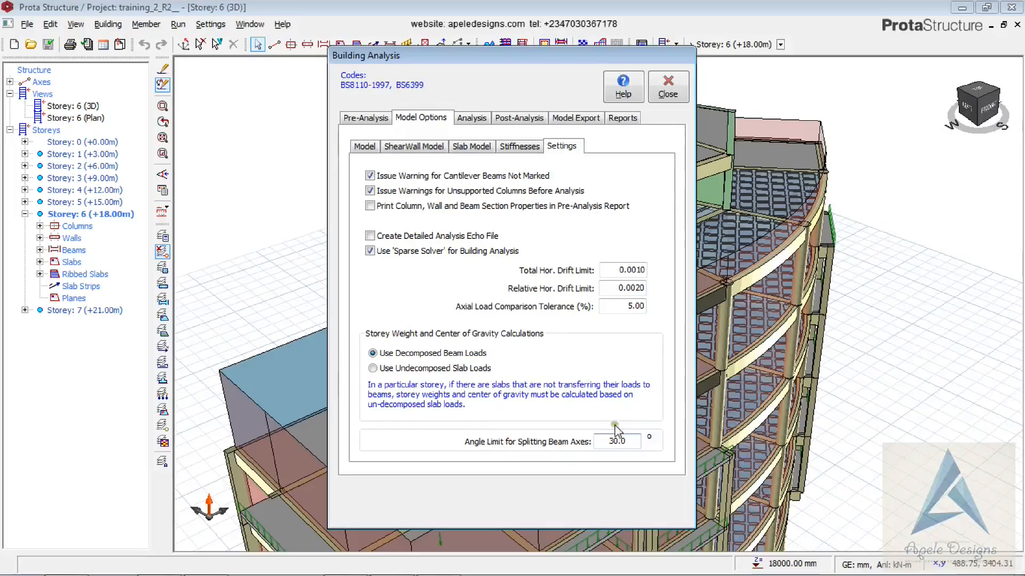
Run the static building analysis with axial load comparison warnings enabled and dismiss the completed analysis log
click(472, 118)
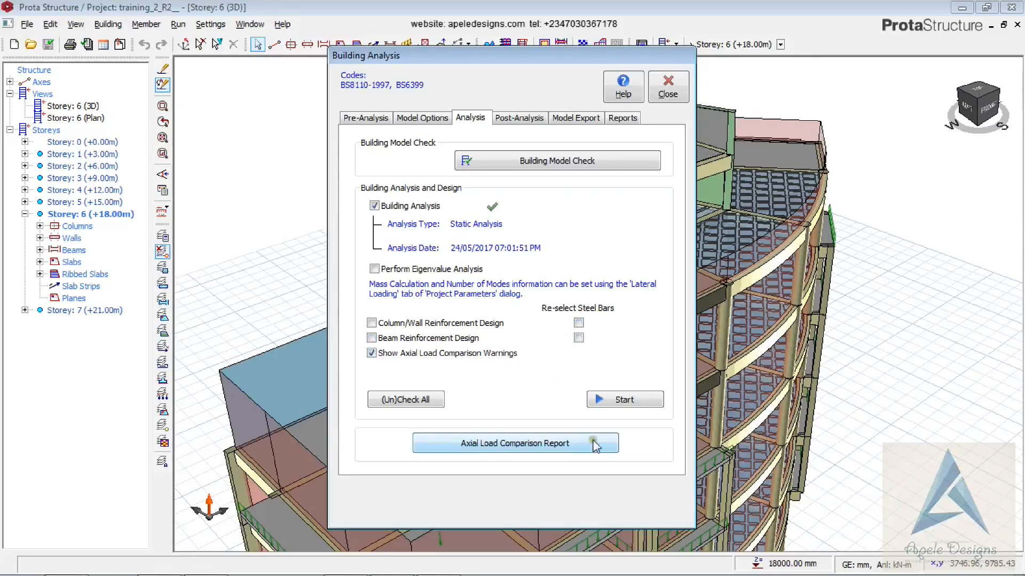
click(612, 401)
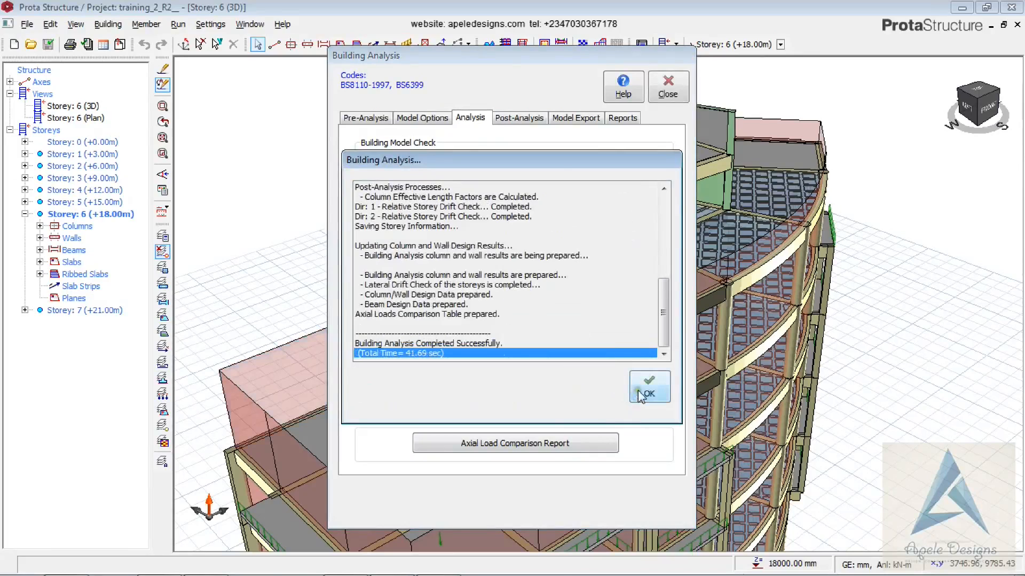
click(640, 397)
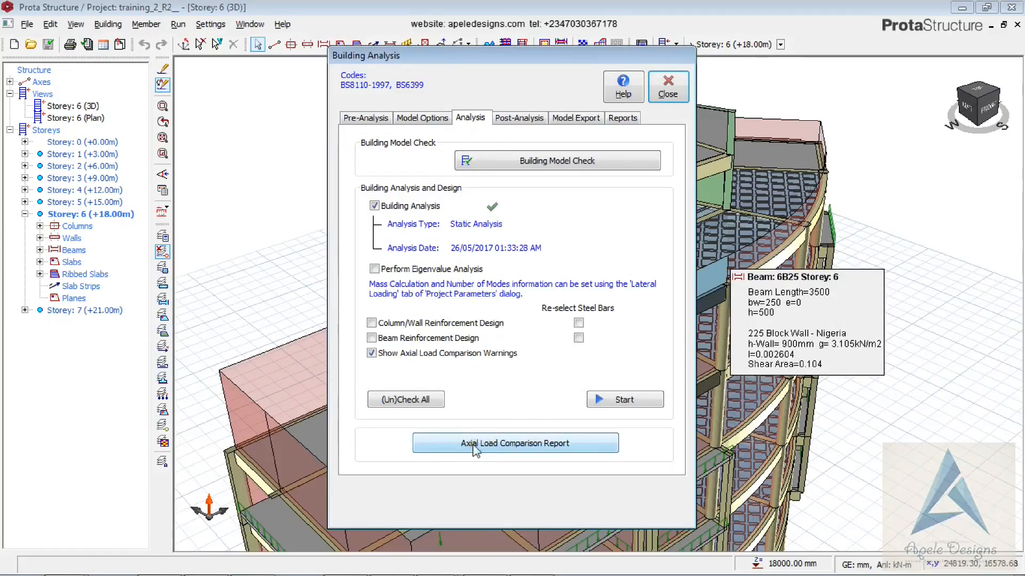
Review the Axial Load Comparison Report, comparing slab-based, beam-decomposed and building analysis totals for dead and live loads, and close it
click(525, 448)
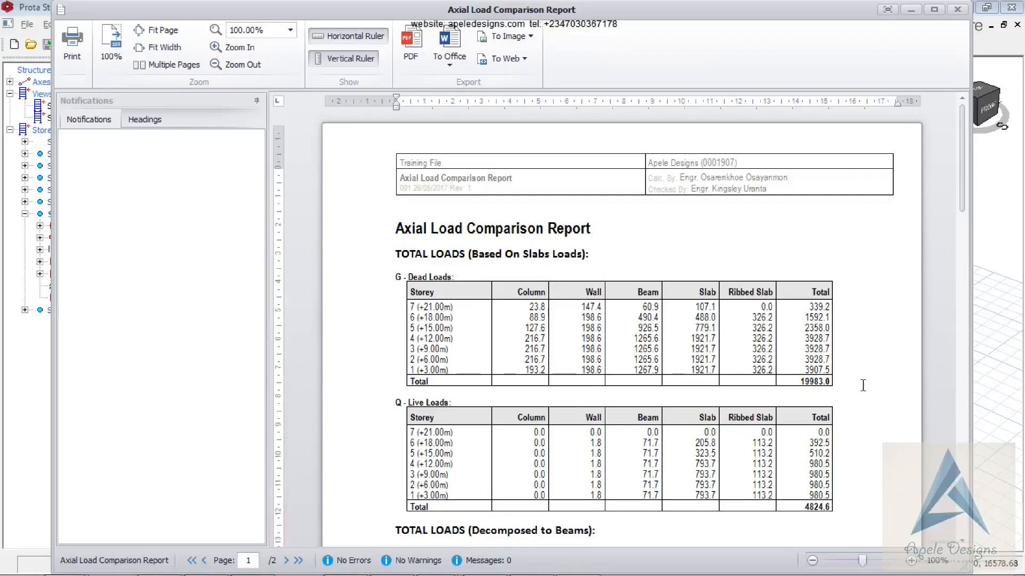
scroll(832, 324, down, 1)
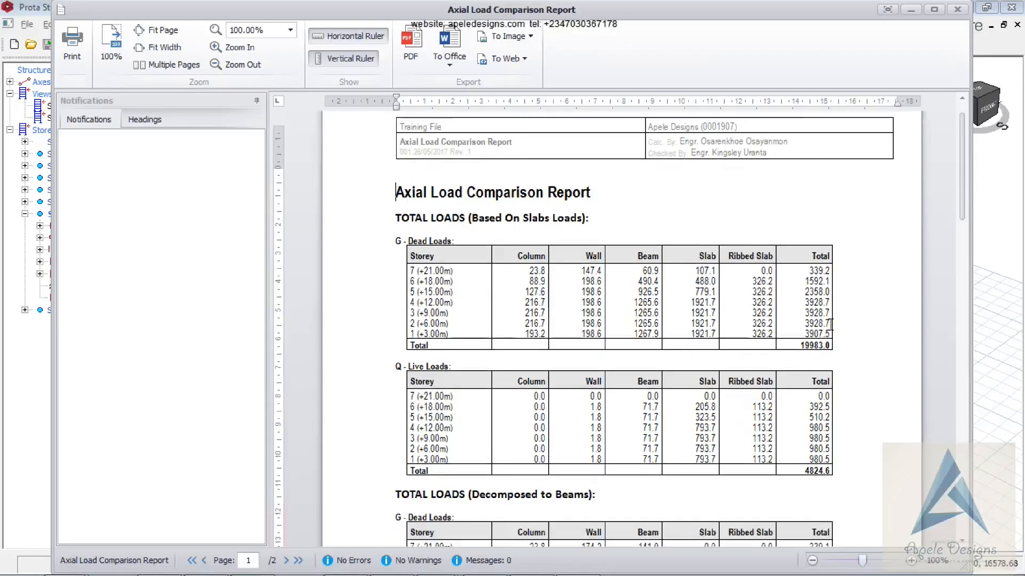
scroll(832, 324, down, 4)
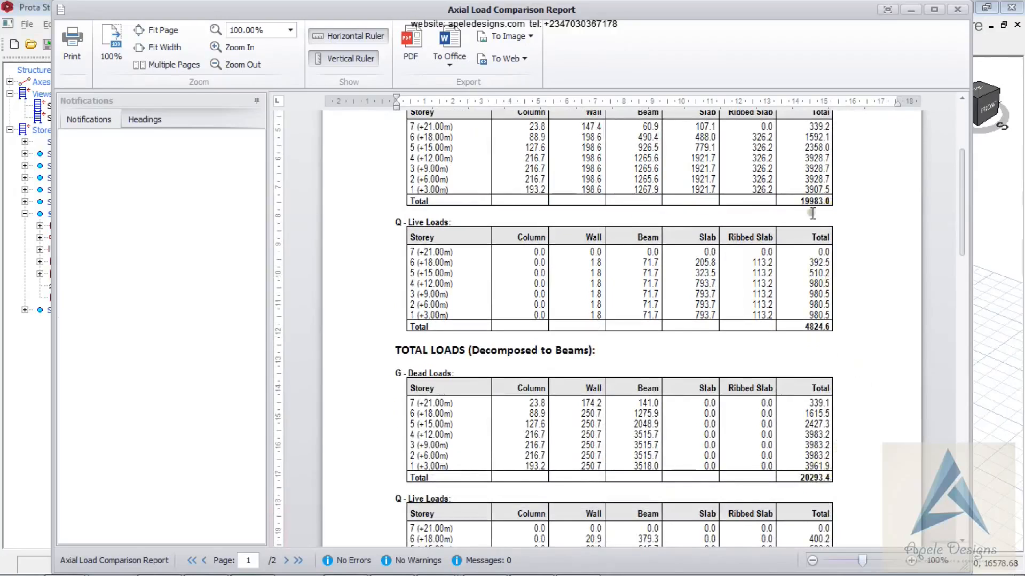
scroll(821, 209, down, 1)
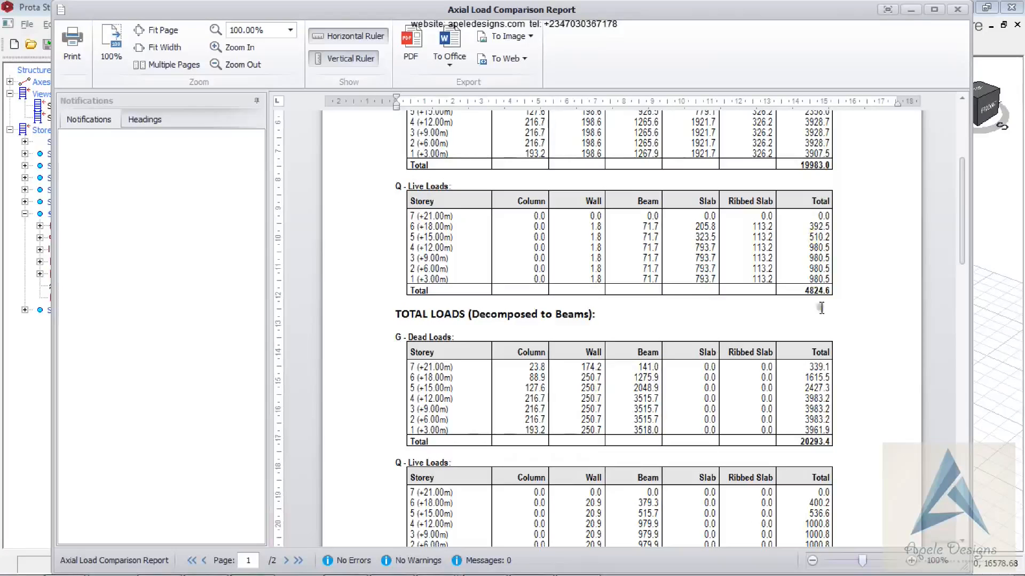
scroll(812, 433, down, 6)
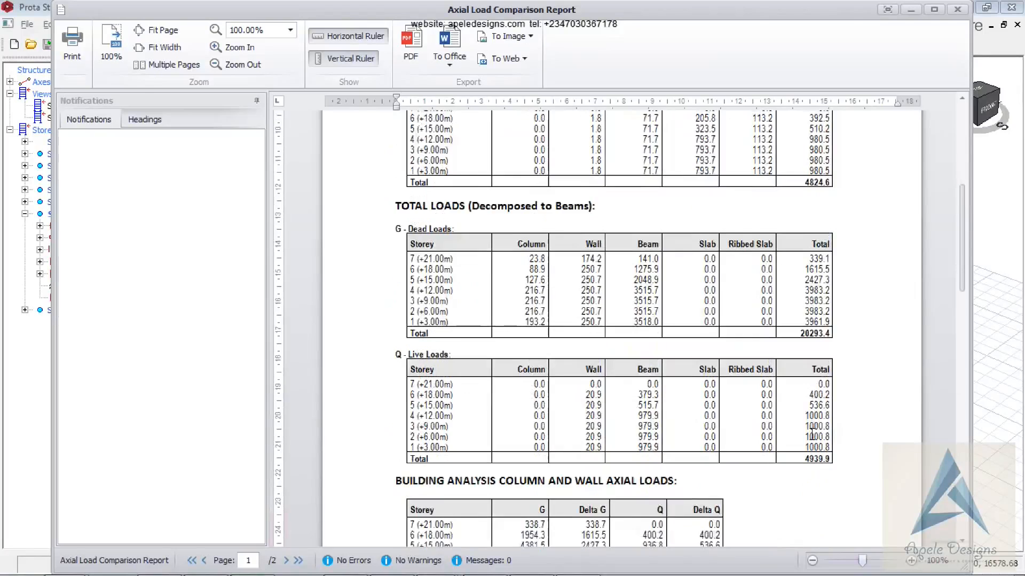
scroll(804, 438, down, 6)
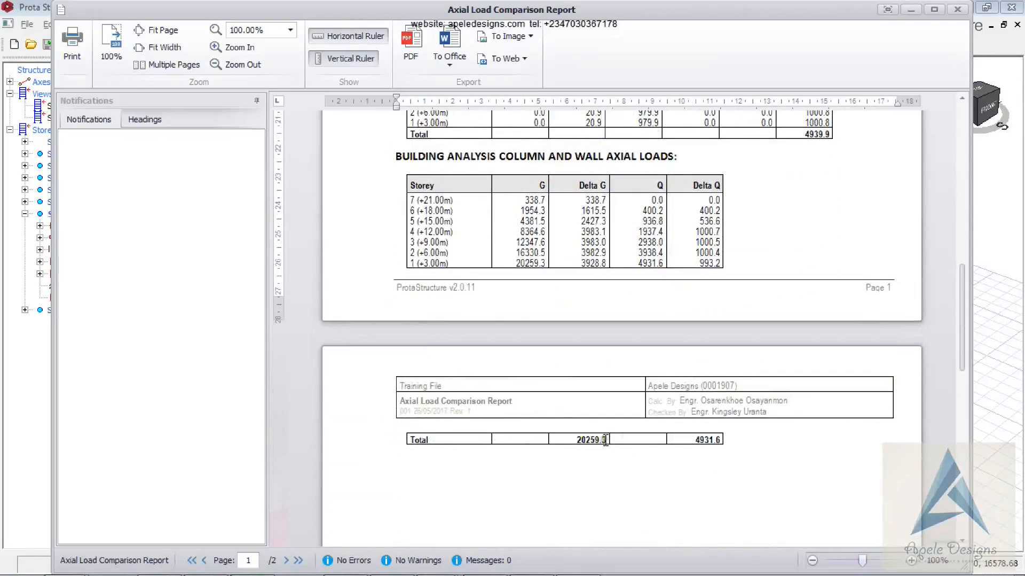
scroll(769, 390, up, 5)
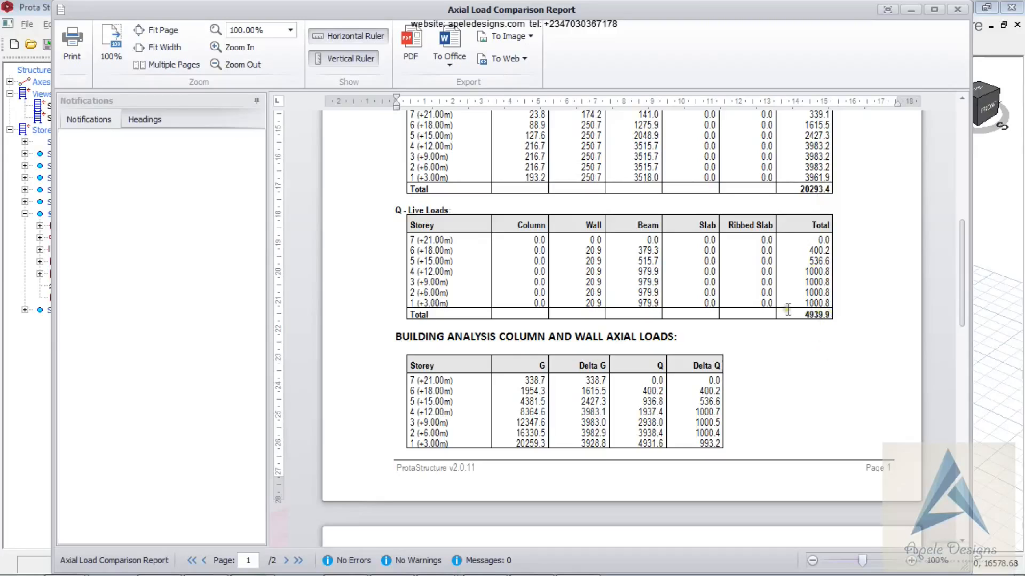
scroll(793, 307, down, 5)
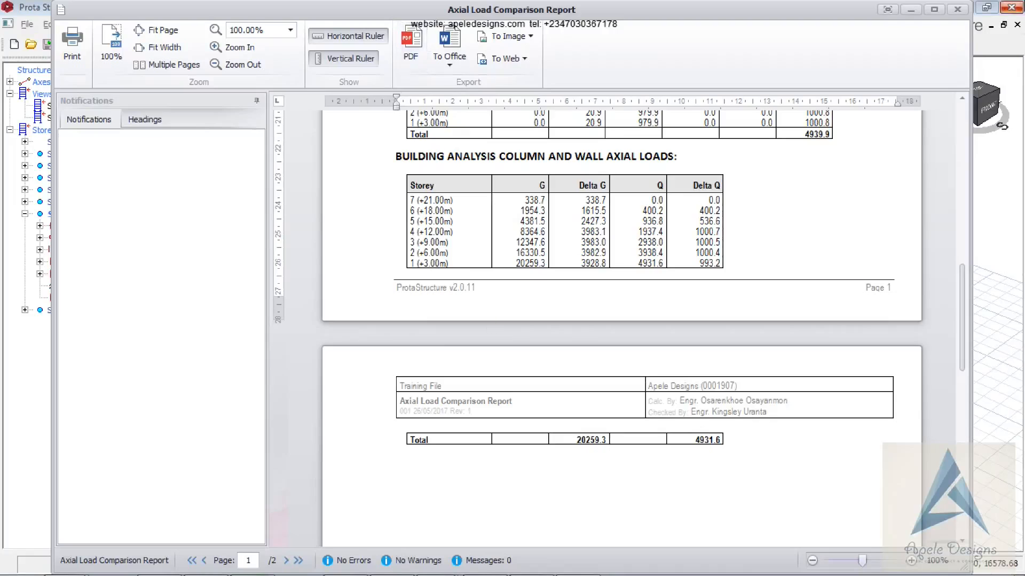
click(958, 9)
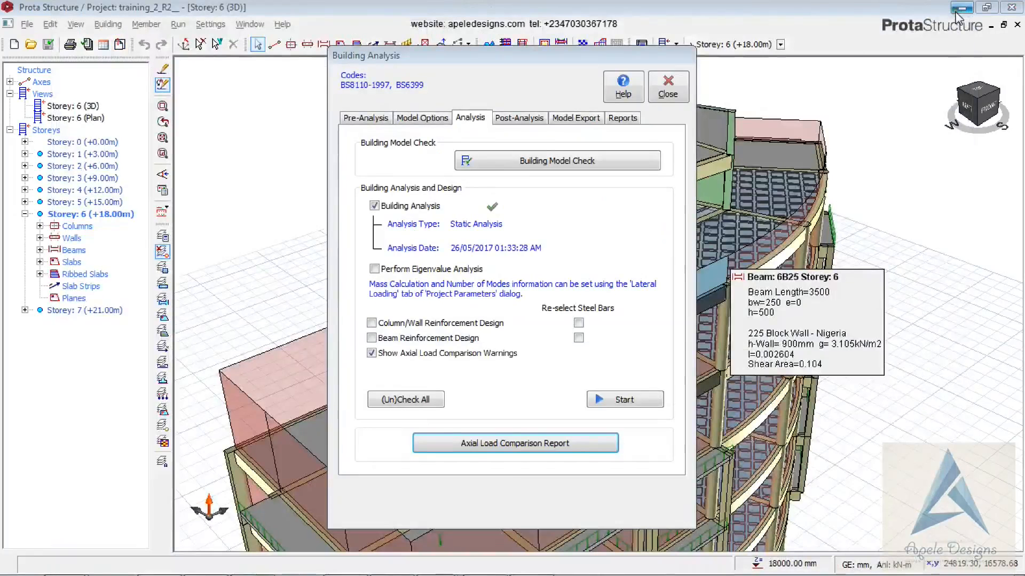
Open the model and analysis results display and inspect the dead load displacements of the 3D frame from different sides
click(512, 118)
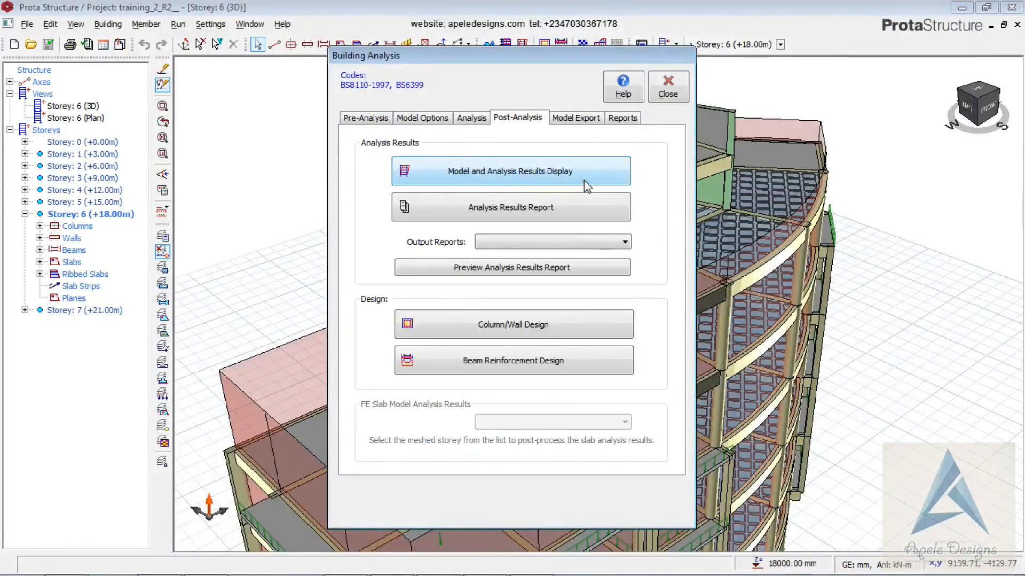
click(566, 174)
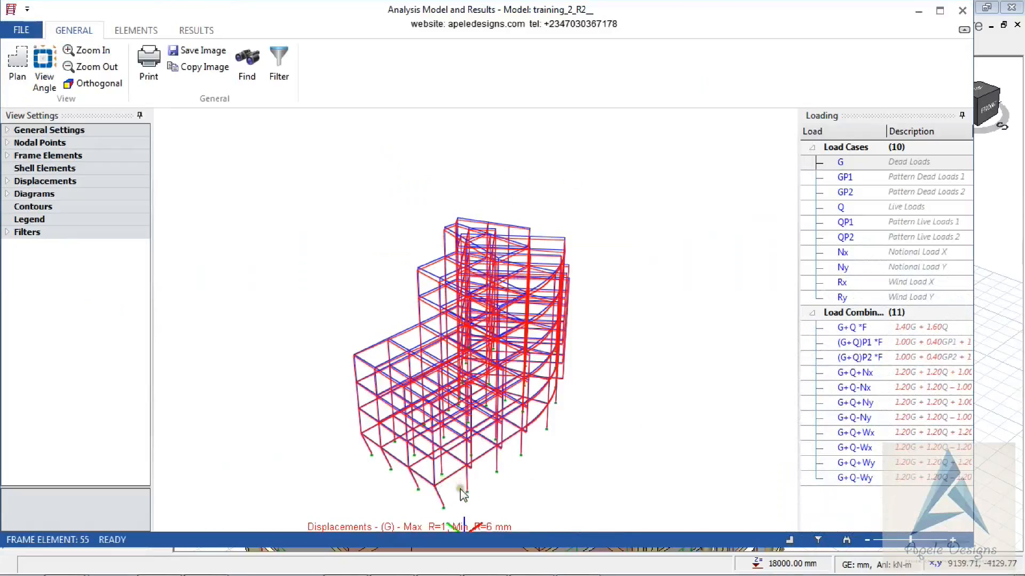
scroll(430, 489, up, 5)
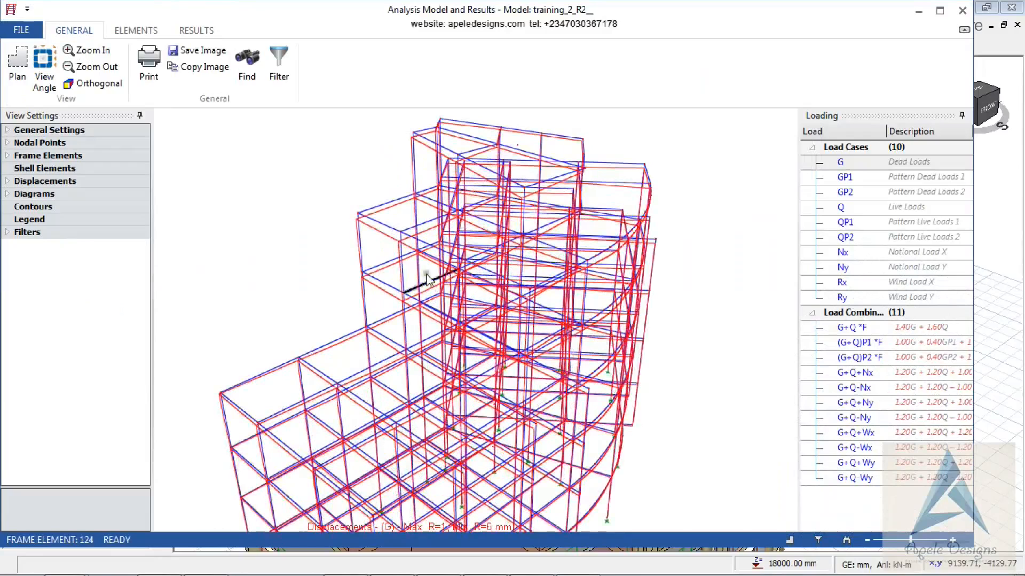
scroll(377, 225, down, 5)
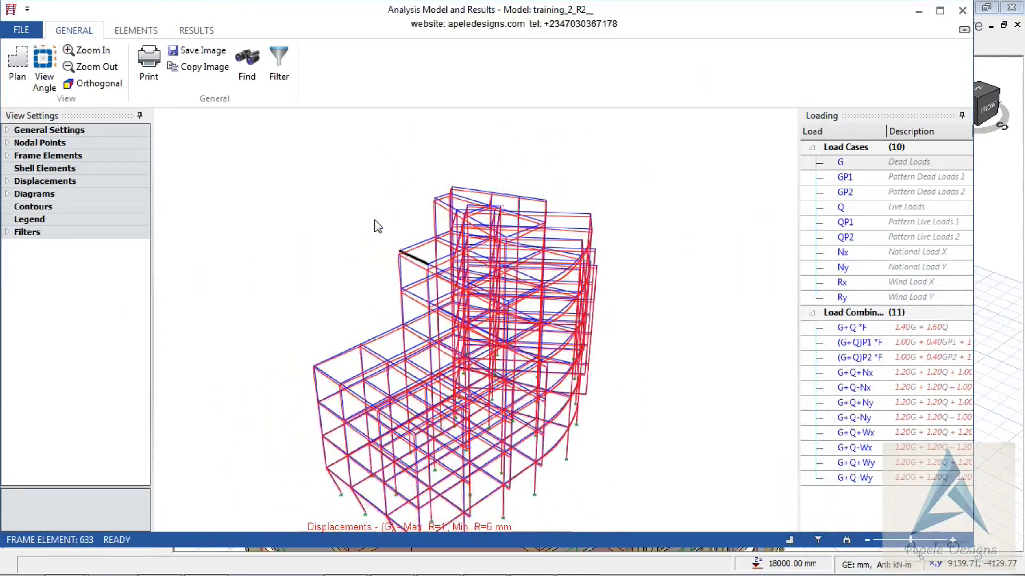
scroll(374, 220, down, 2)
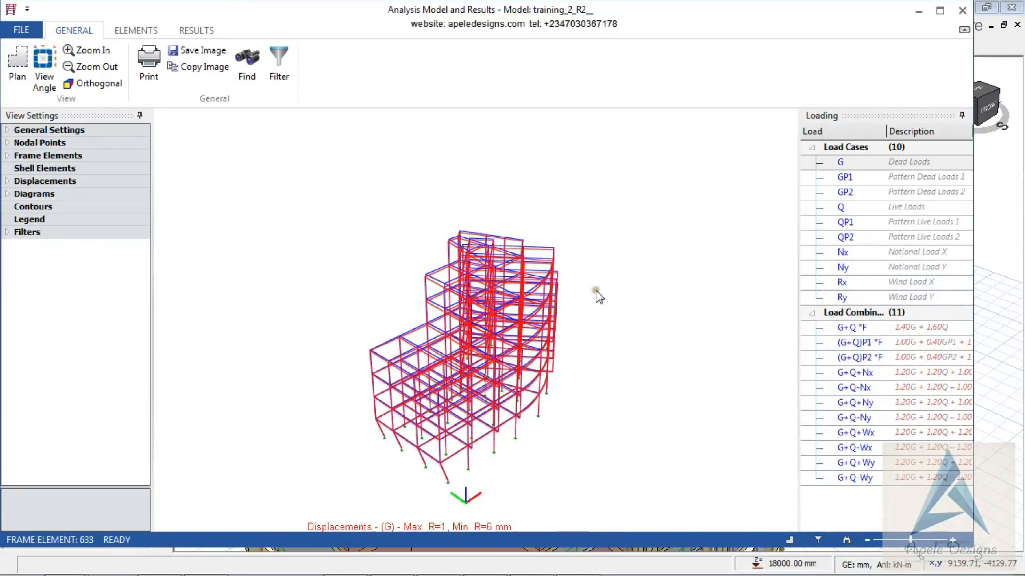
mouse_move(616, 386)
right_down()
mouse_move(519, 398)
mouse_move(583, 368)
mouse_move(614, 384)
right_up()
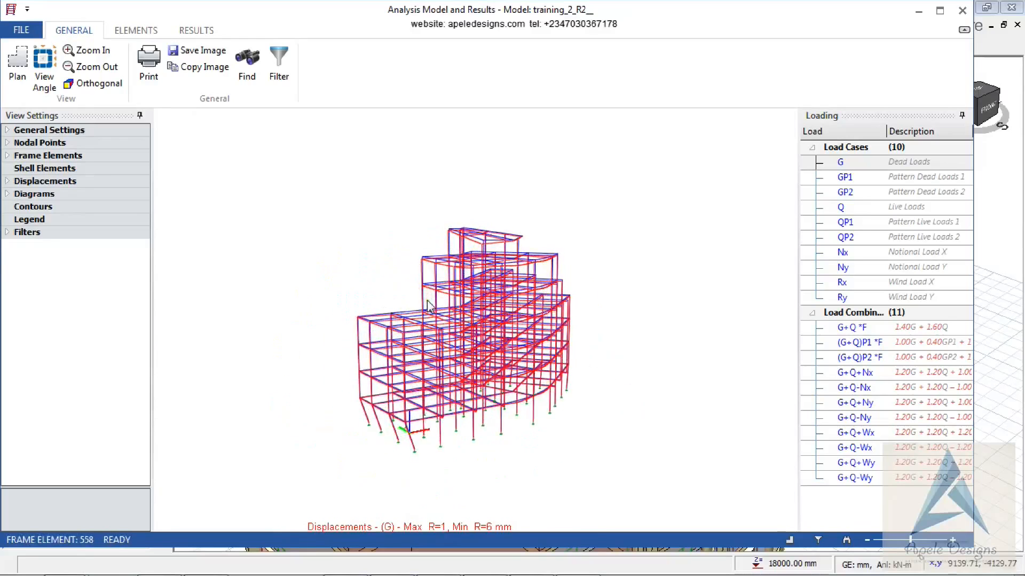
right_drag(546, 310, 496, 319)
middle_drag(482, 318, 456, 314)
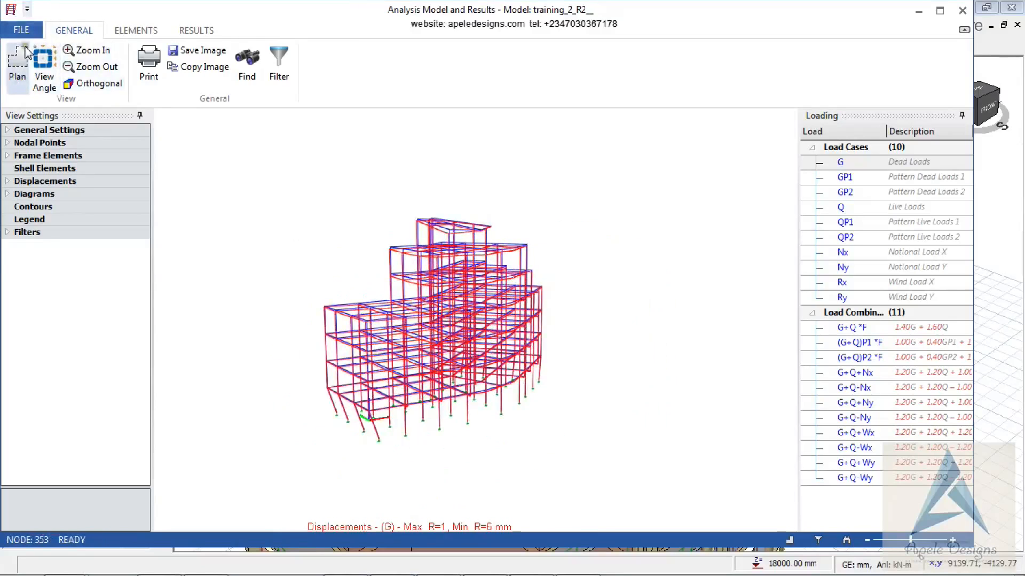
Examine the displaced frame in plan, from preset elevation and corner view angles, and with the orthogonal projection toggled
click(23, 92)
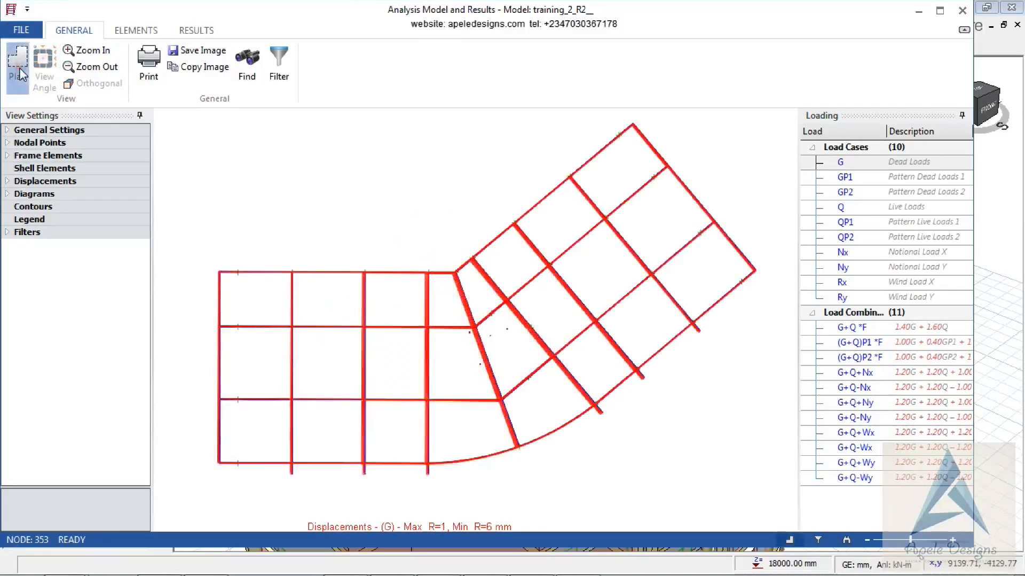
click(17, 72)
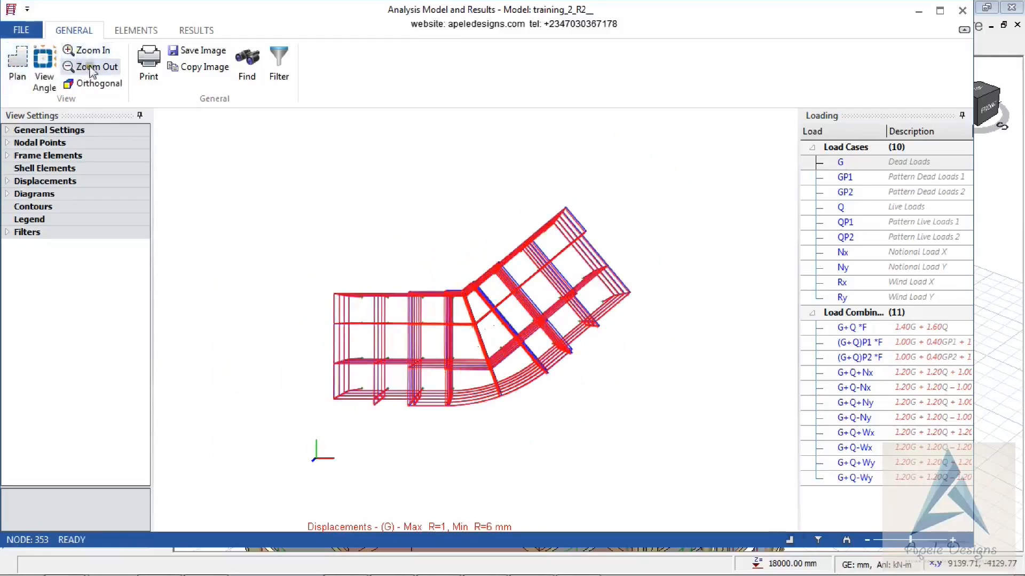
click(46, 76)
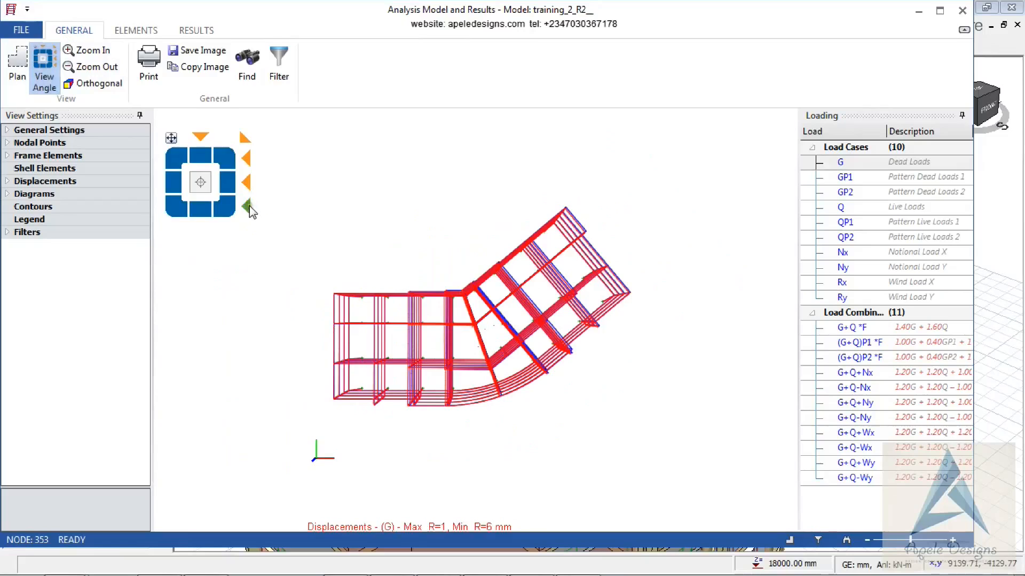
click(248, 206)
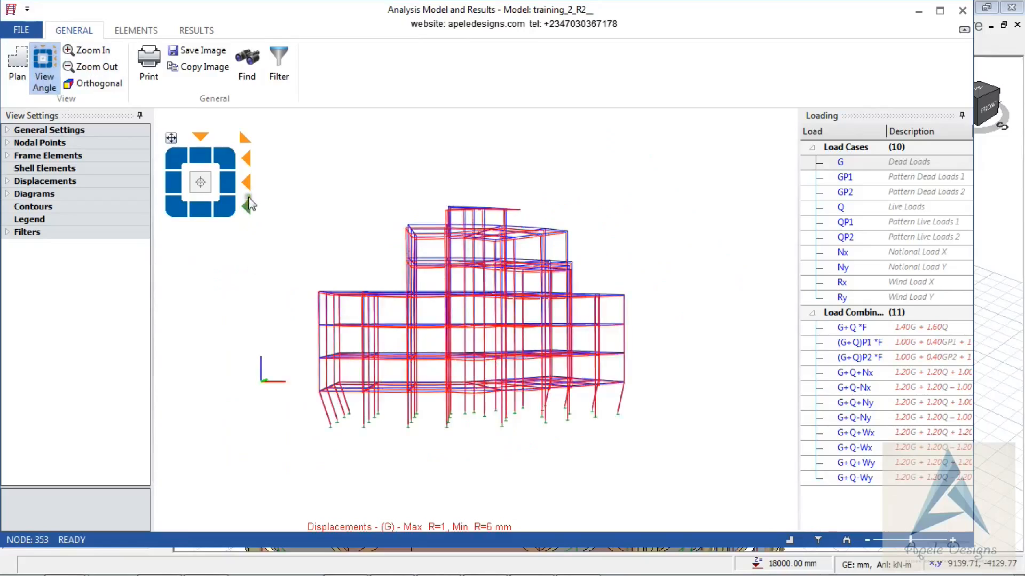
click(246, 137)
click(226, 158)
click(176, 158)
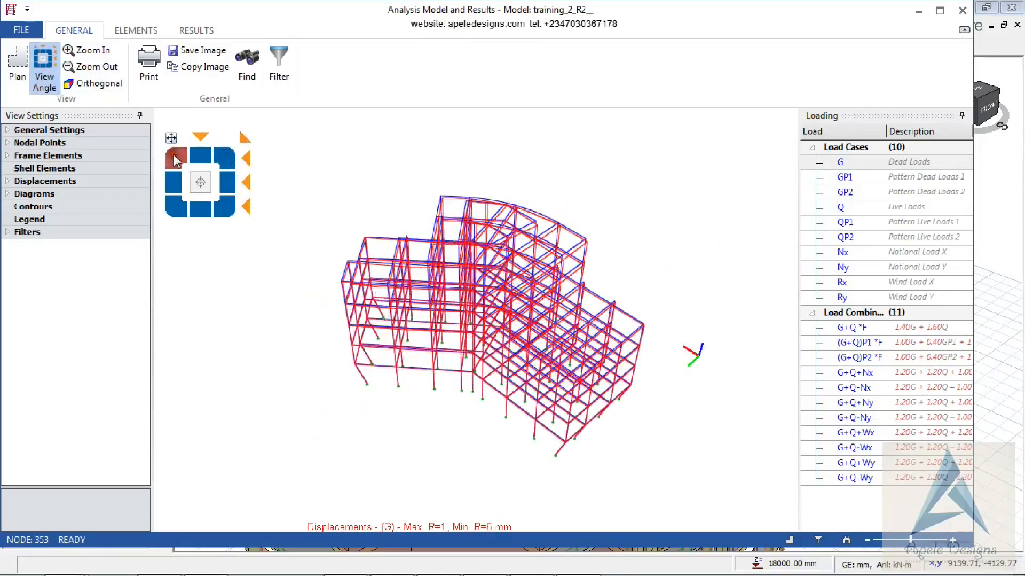
click(50, 75)
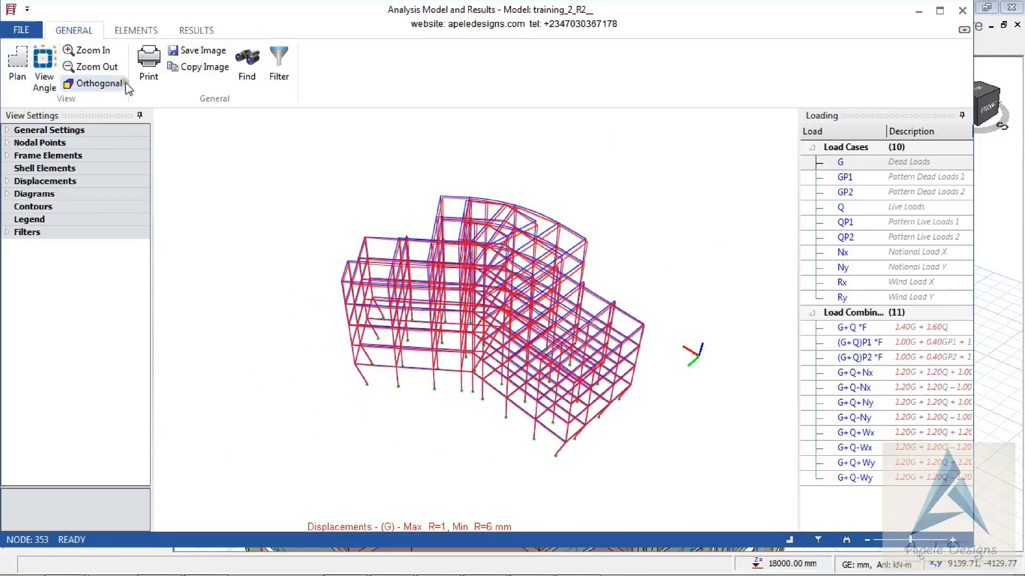
click(96, 85)
click(97, 86)
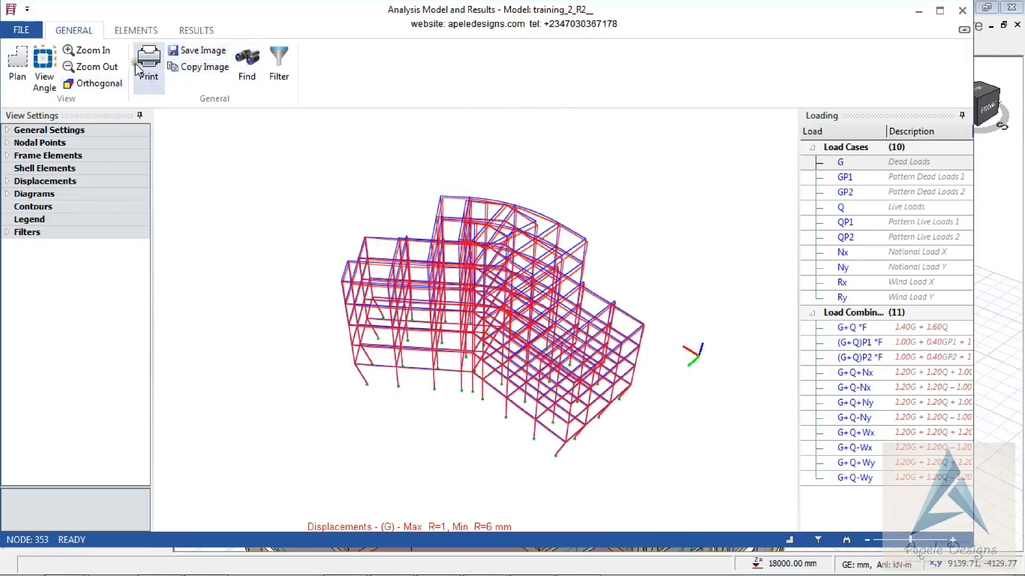
Show the node labels and the diaphragms on the analysis model in turn, hiding each again after checking it
click(134, 32)
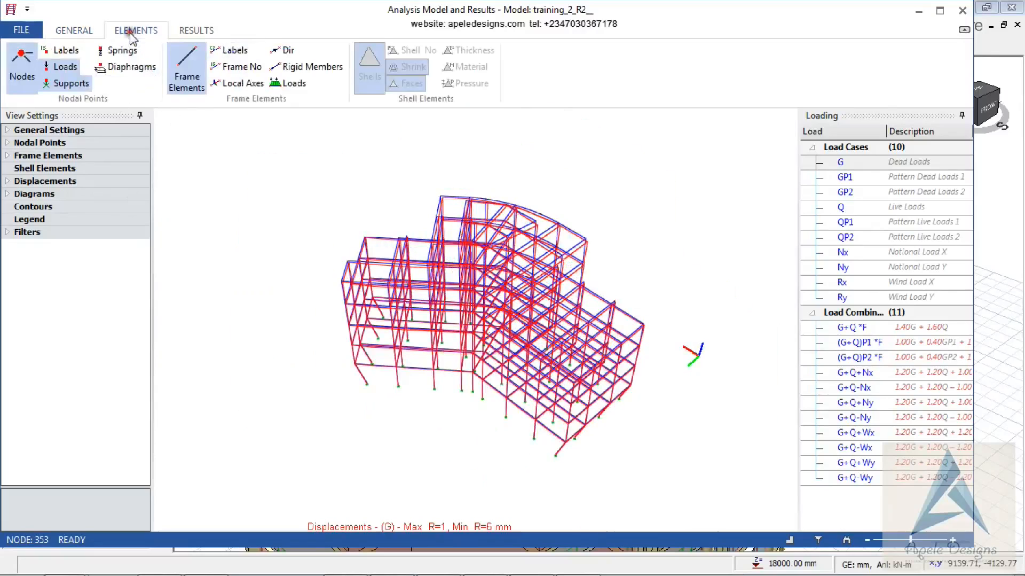
scroll(521, 453, up, 5)
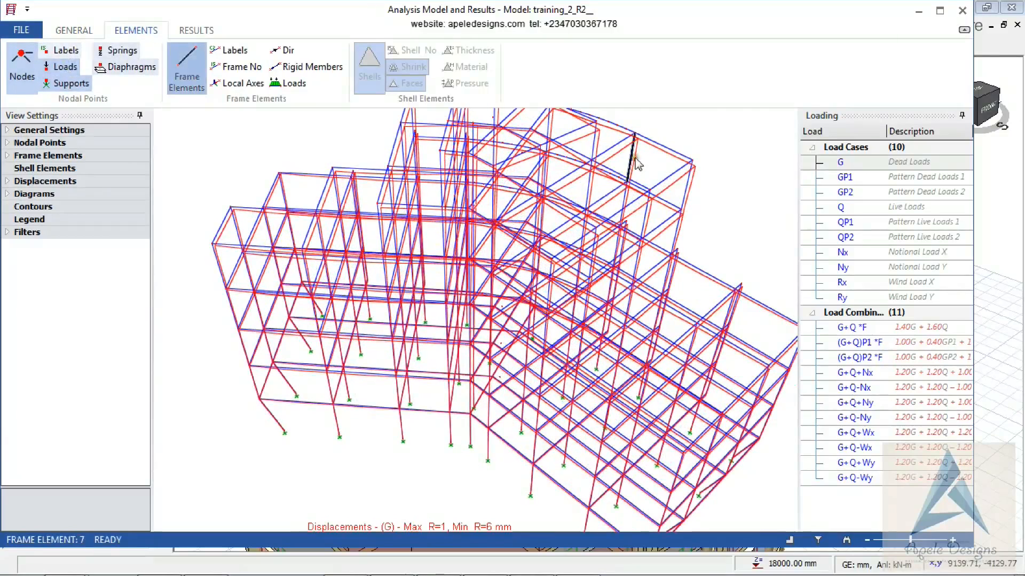
click(60, 50)
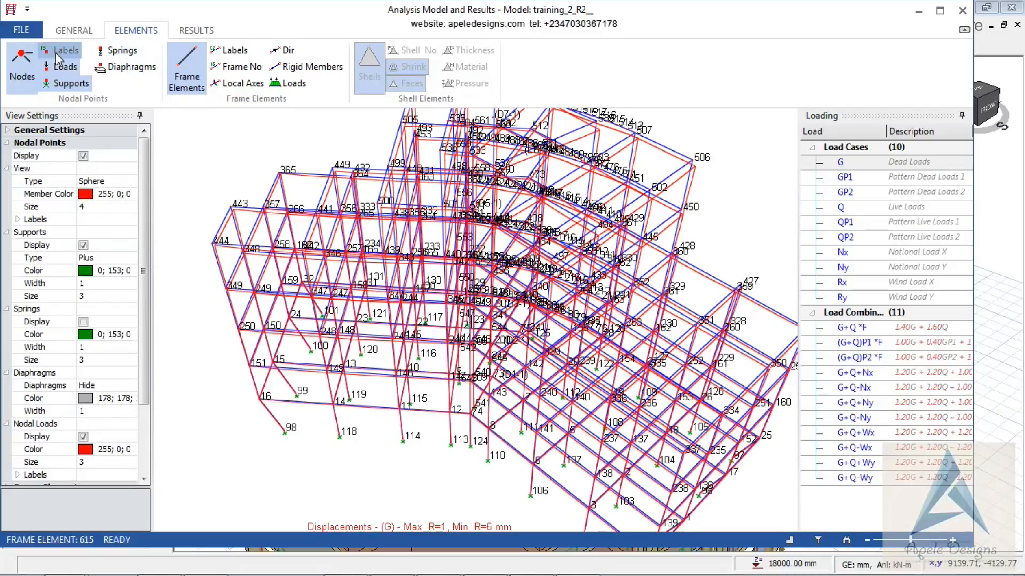
click(59, 56)
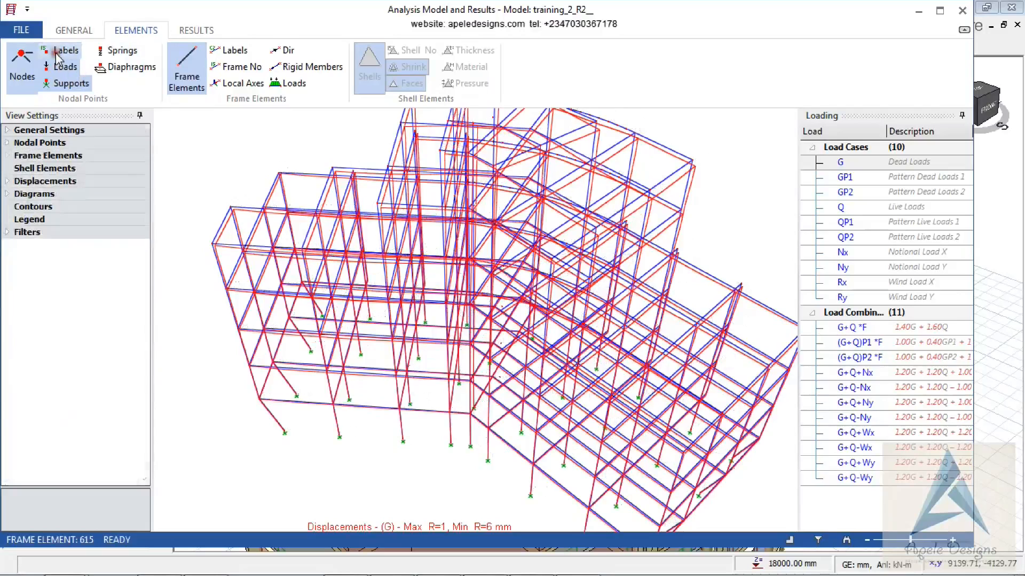
click(131, 67)
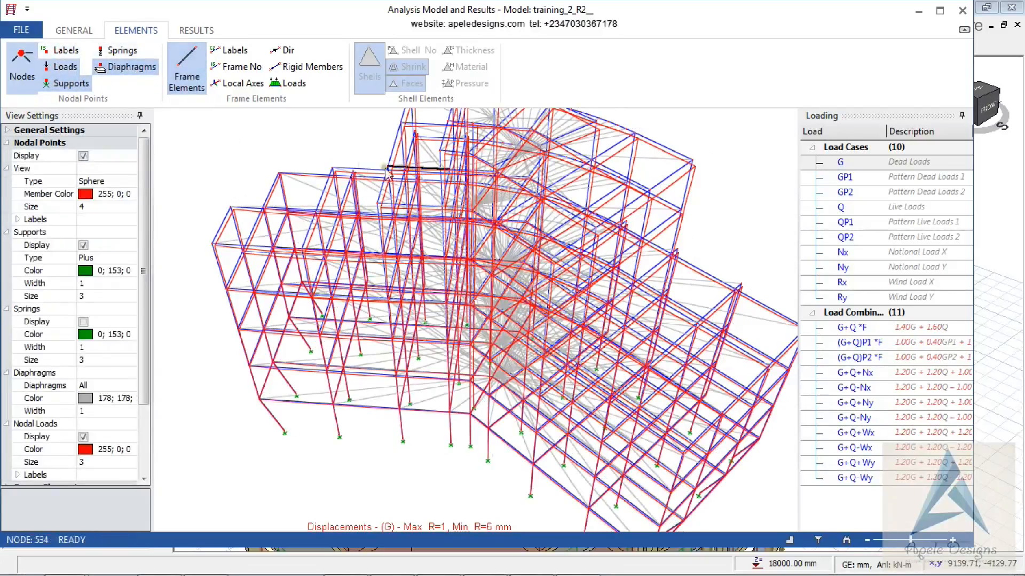
click(123, 70)
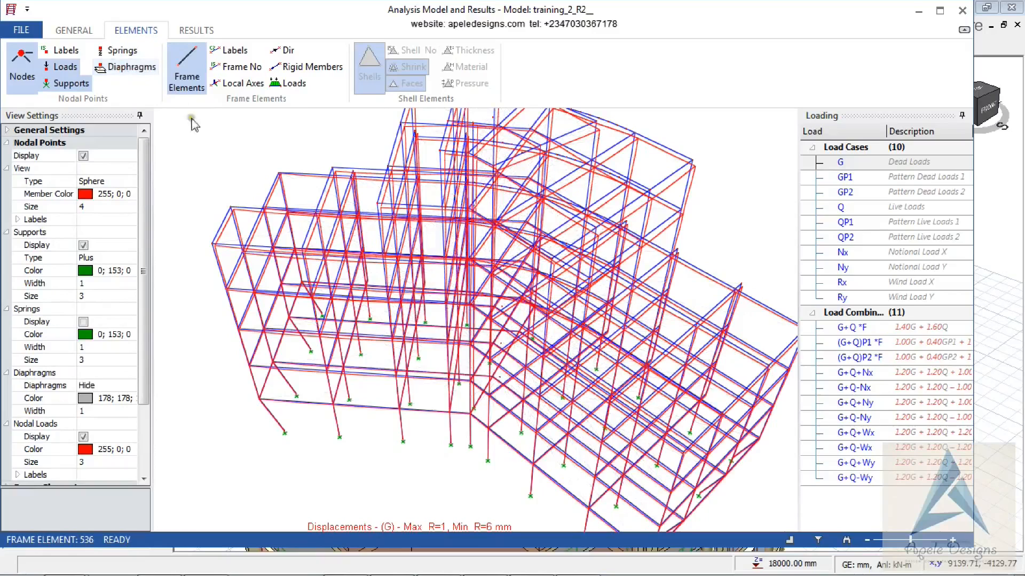
Toggle the frame elements off and on, and show their labels and frame numbers in turn, hiding each again after checking it
click(189, 79)
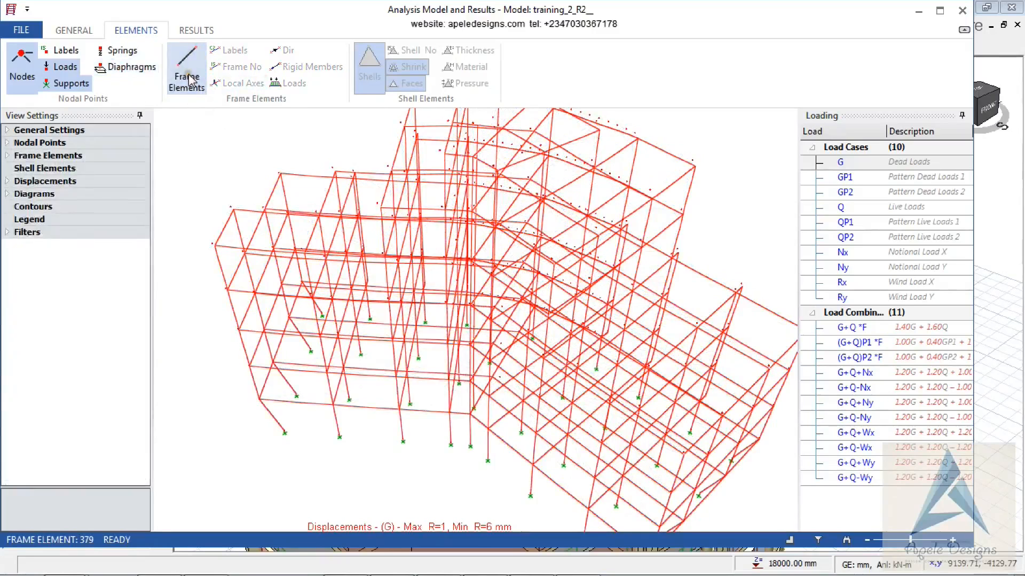
click(190, 79)
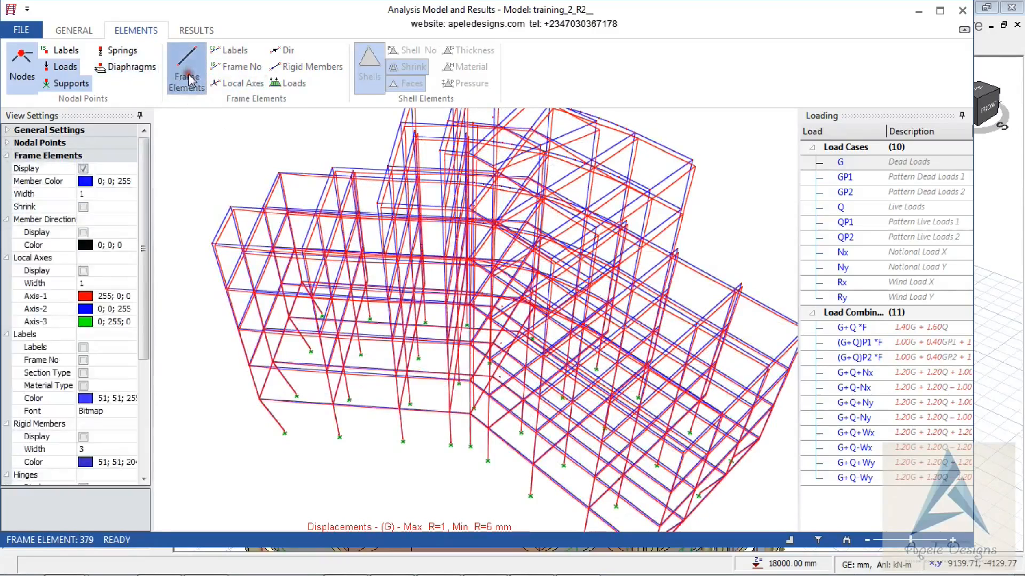
click(229, 52)
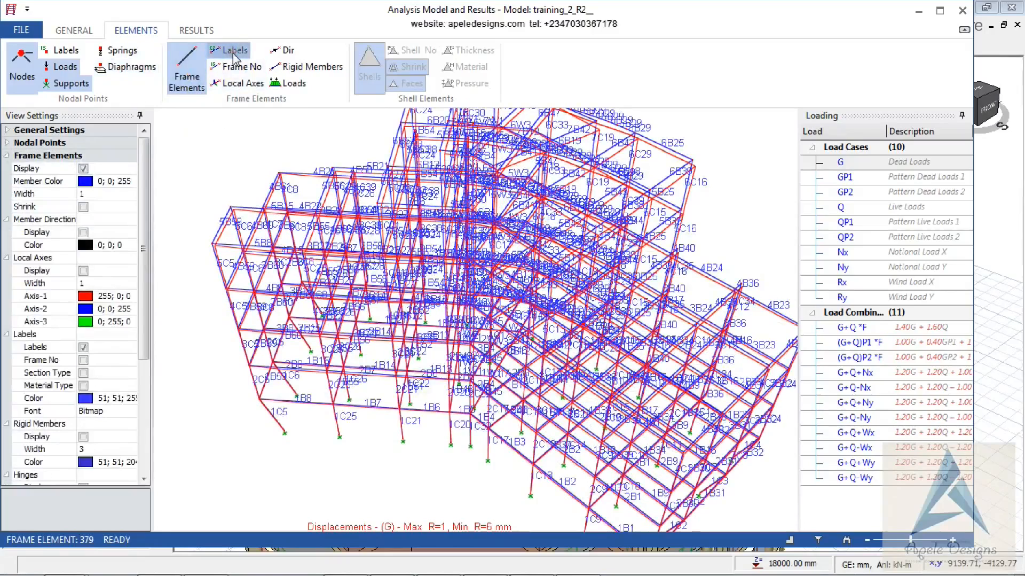
click(234, 53)
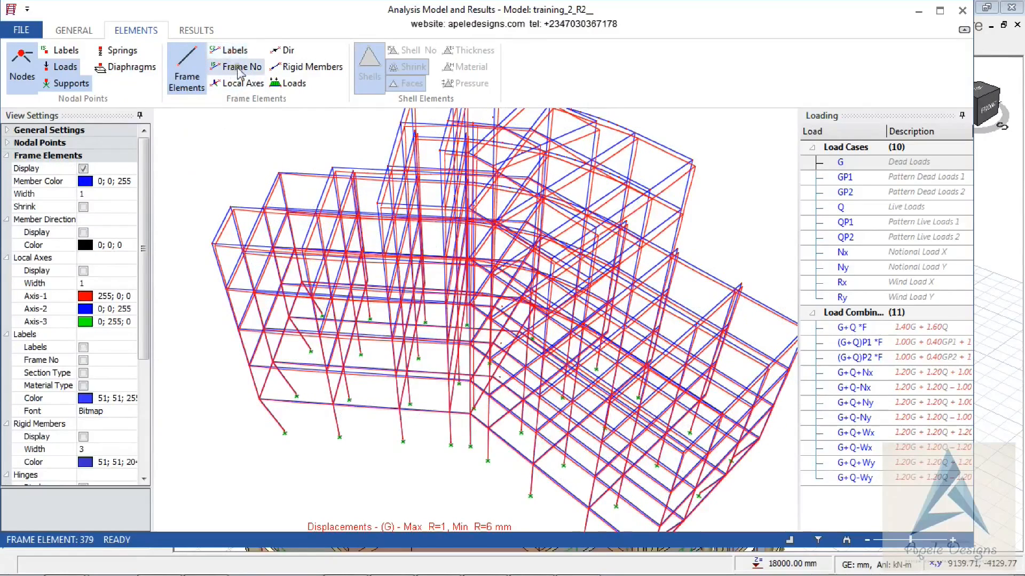
click(237, 71)
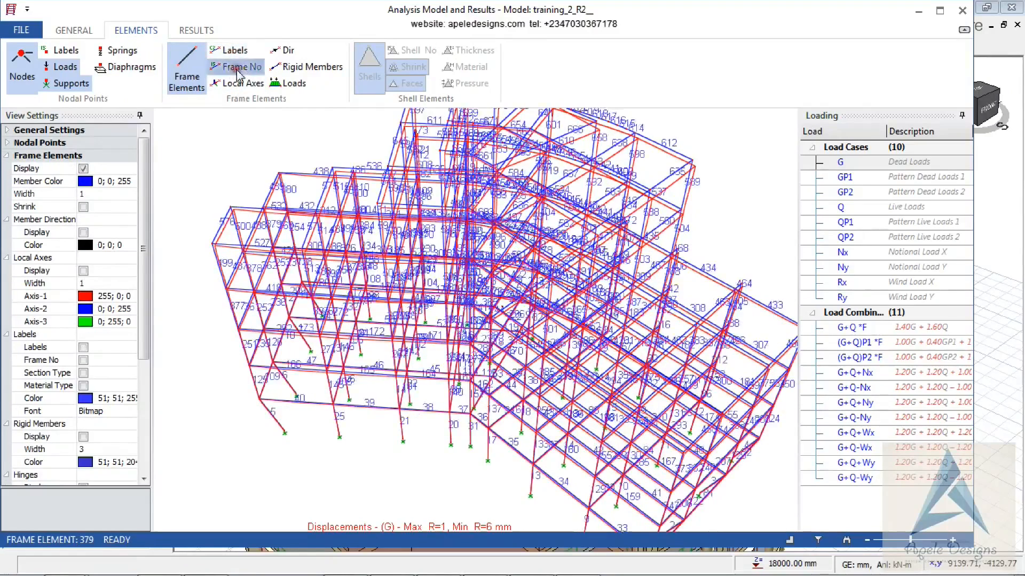
click(239, 84)
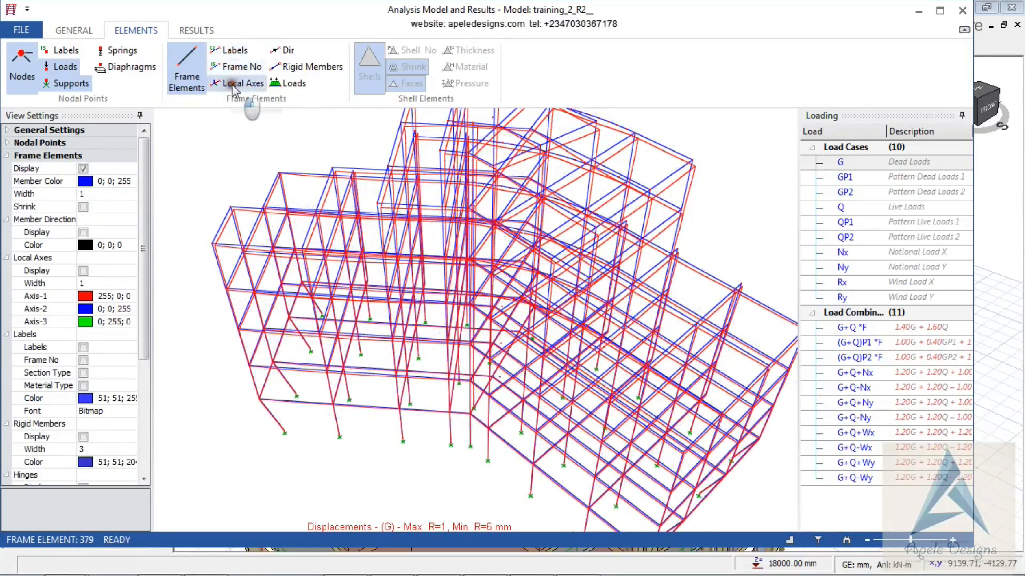
Check the frame elements' local axes, member directions, rigid members and loads in turn, switching each display off again
click(236, 84)
click(233, 85)
click(286, 51)
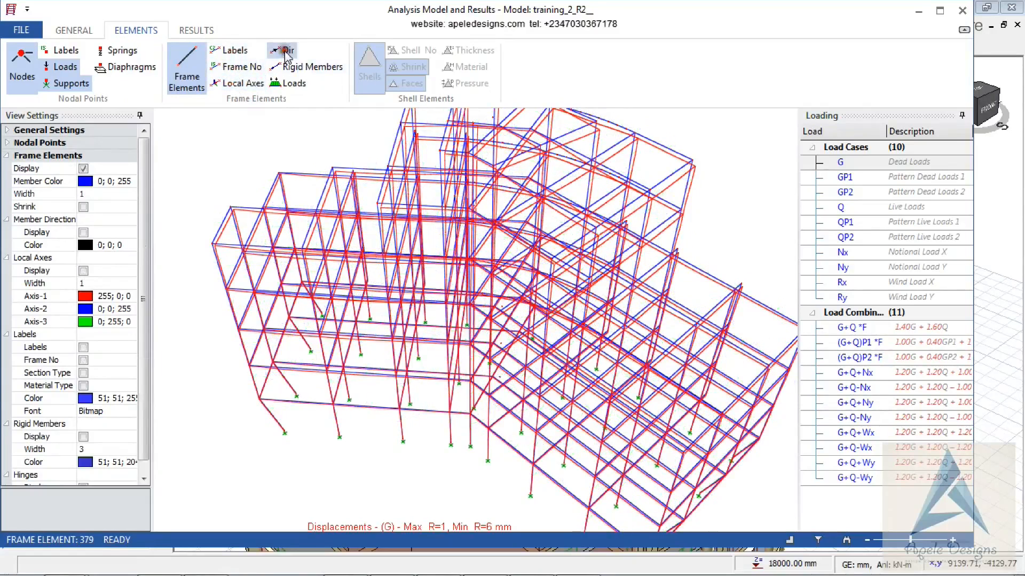
click(287, 51)
click(288, 68)
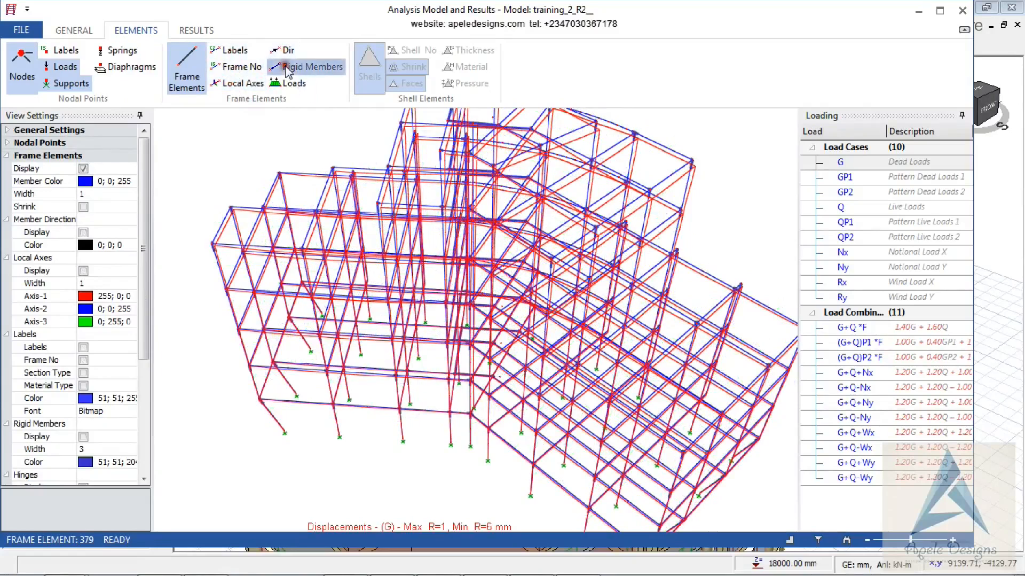
click(288, 68)
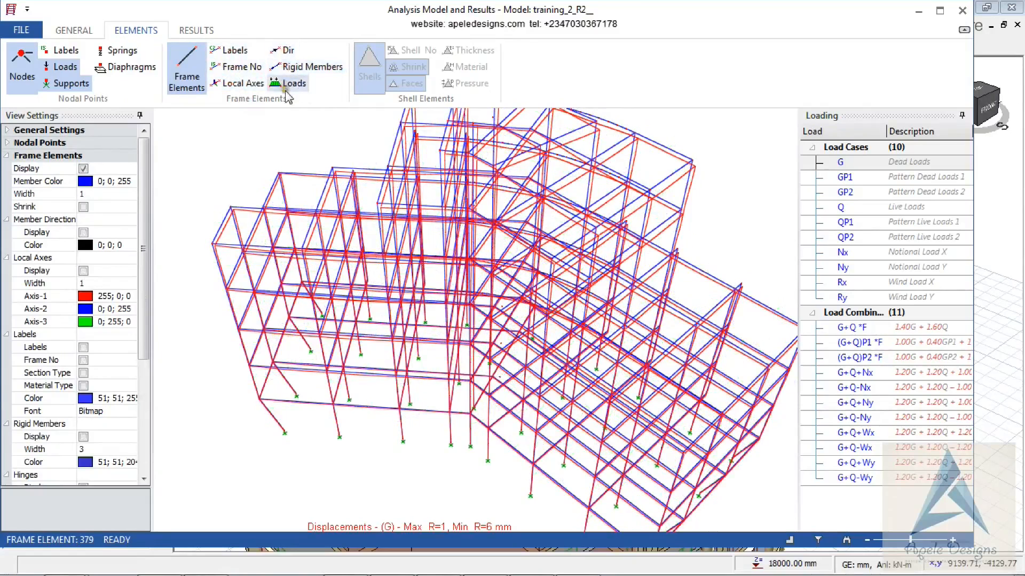
click(291, 85)
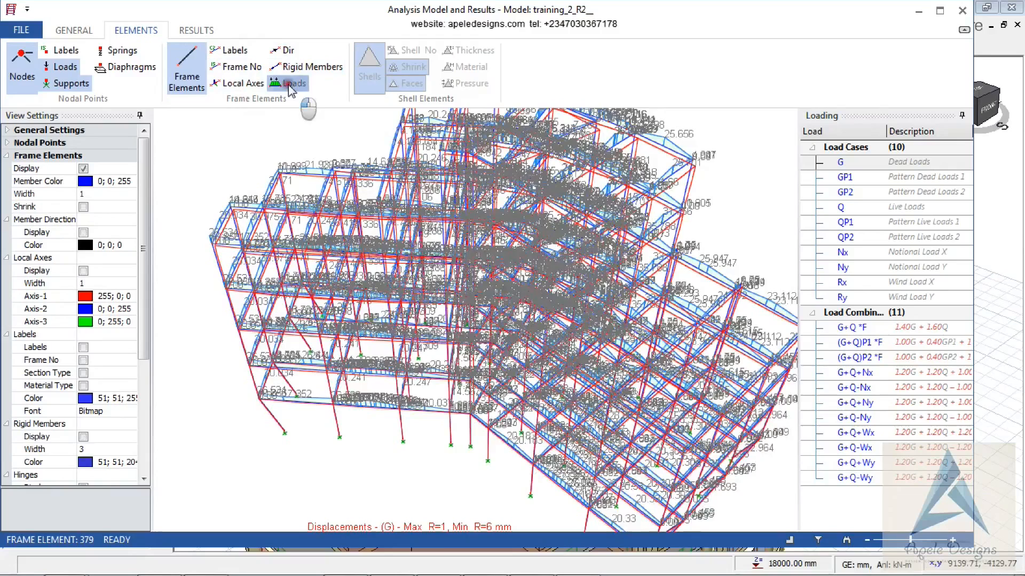
click(292, 86)
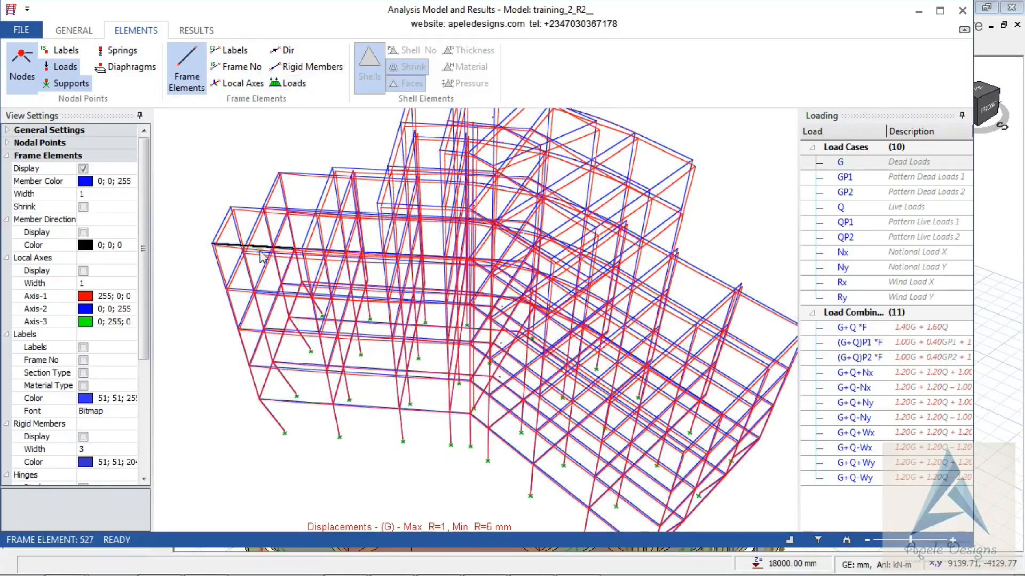
Find node 98 on the analysis model
click(78, 30)
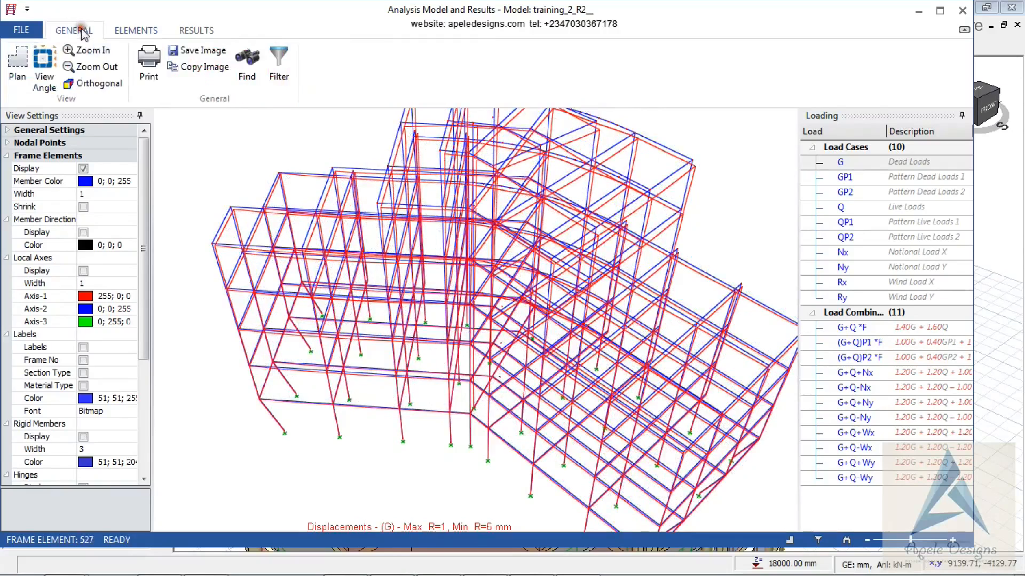
click(246, 68)
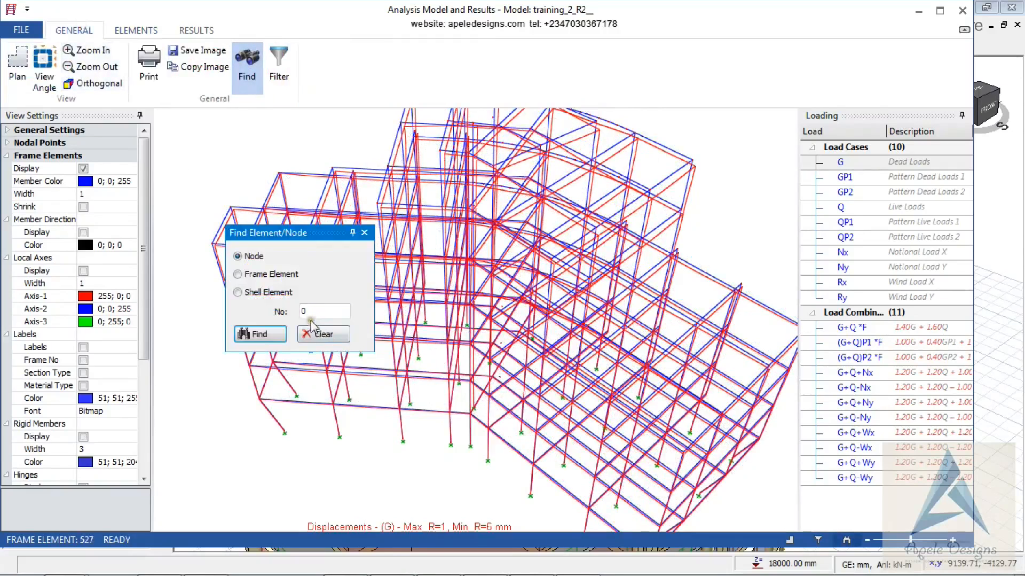
drag(313, 314, 297, 314)
text(98)
click(260, 334)
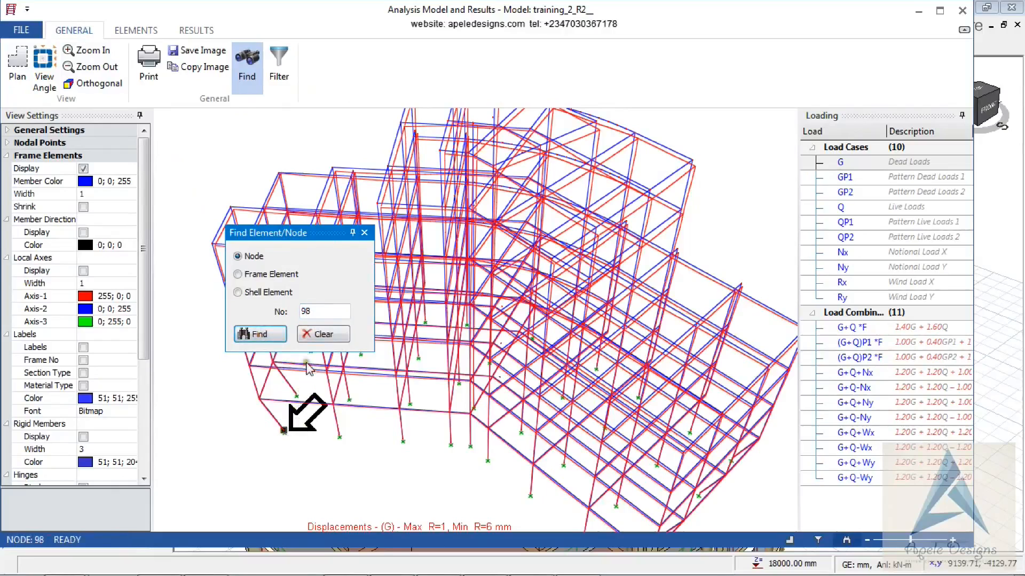
Find frame element 200, check the shell element search option, clear the search marker and close the search
click(237, 274)
double_click(317, 314)
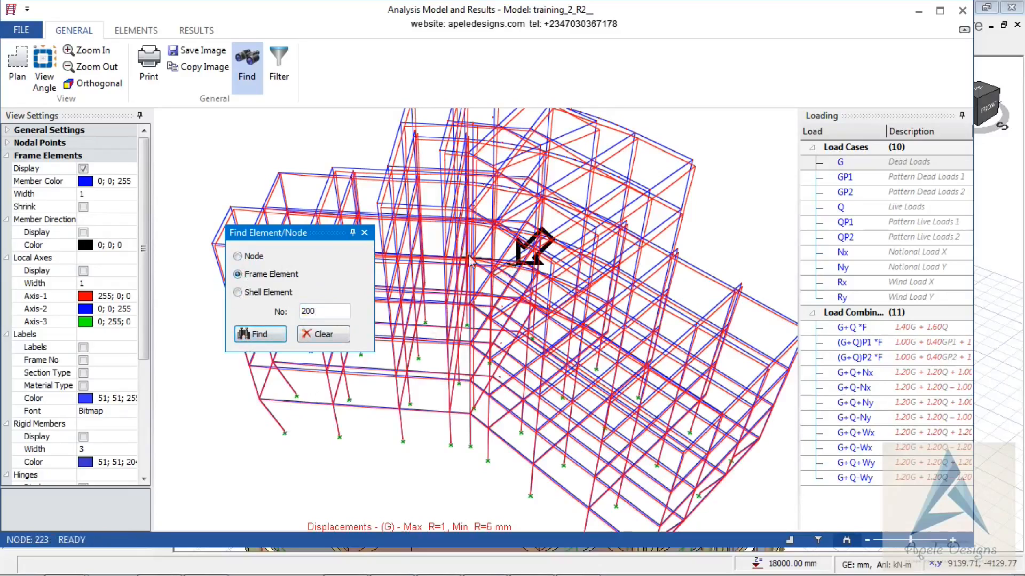
click(259, 293)
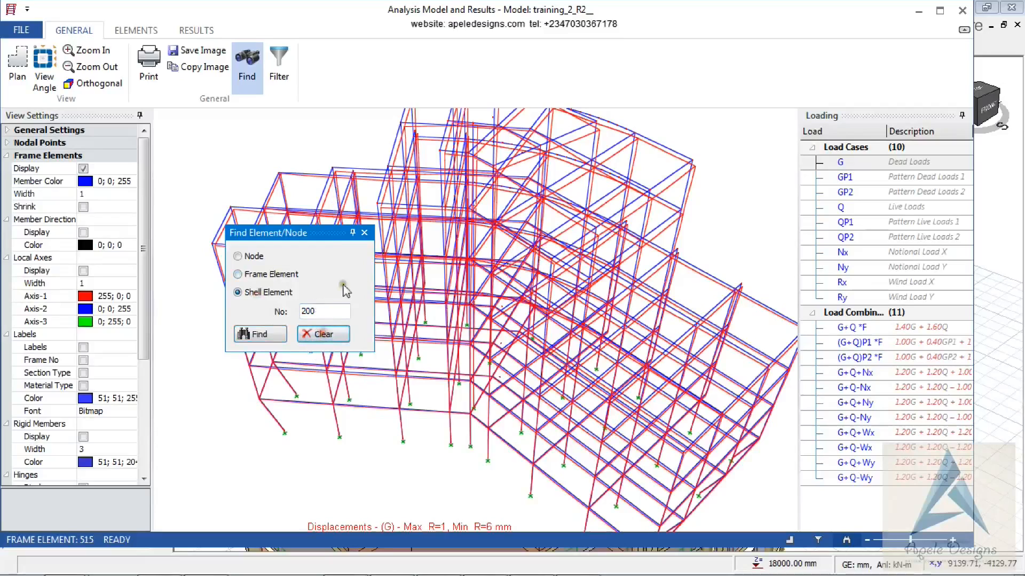
click(365, 232)
Inspect the dead load displacement results from different sides, toggling the displaced shape off and on to compare with the undeformed frame
click(136, 30)
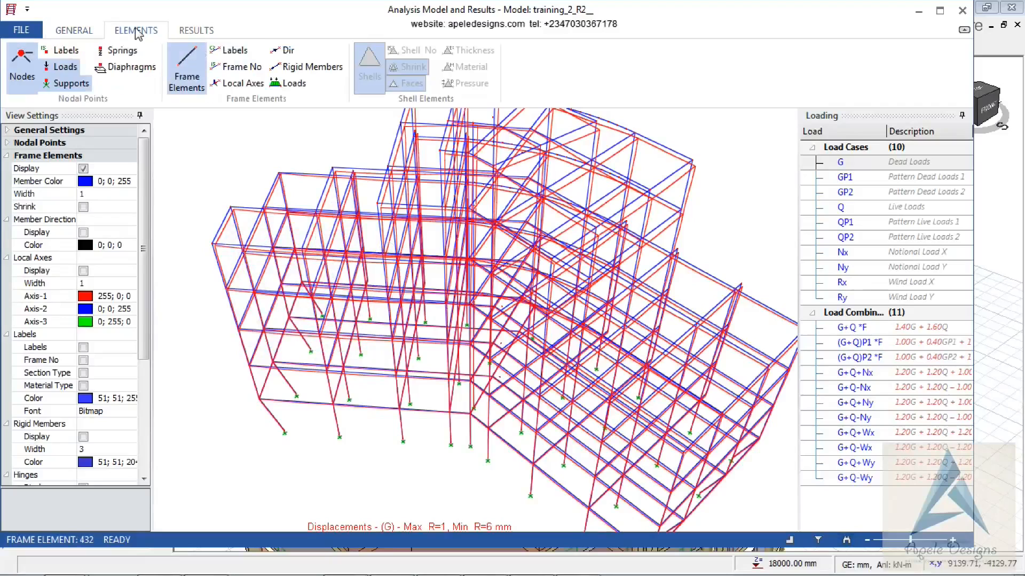
click(191, 31)
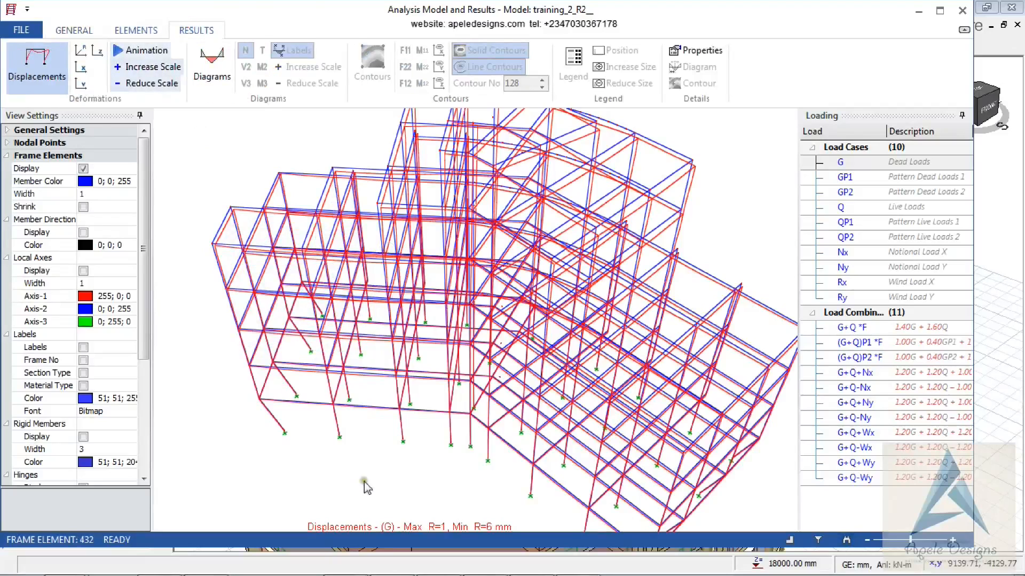
middle_drag(368, 482, 415, 460)
scroll(414, 461, down, 4)
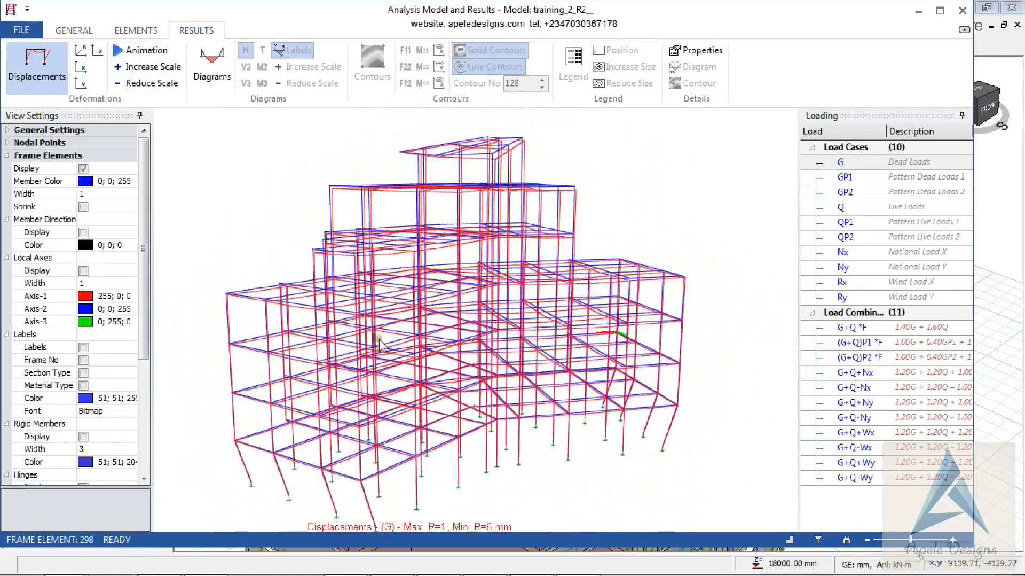
scroll(376, 313, up, 1)
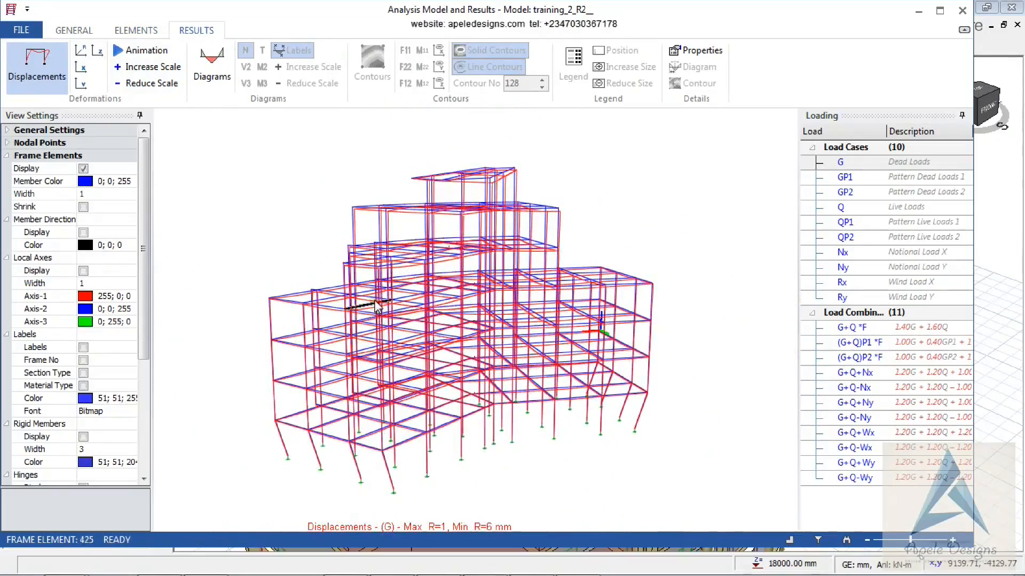
middle_drag(325, 416, 437, 404)
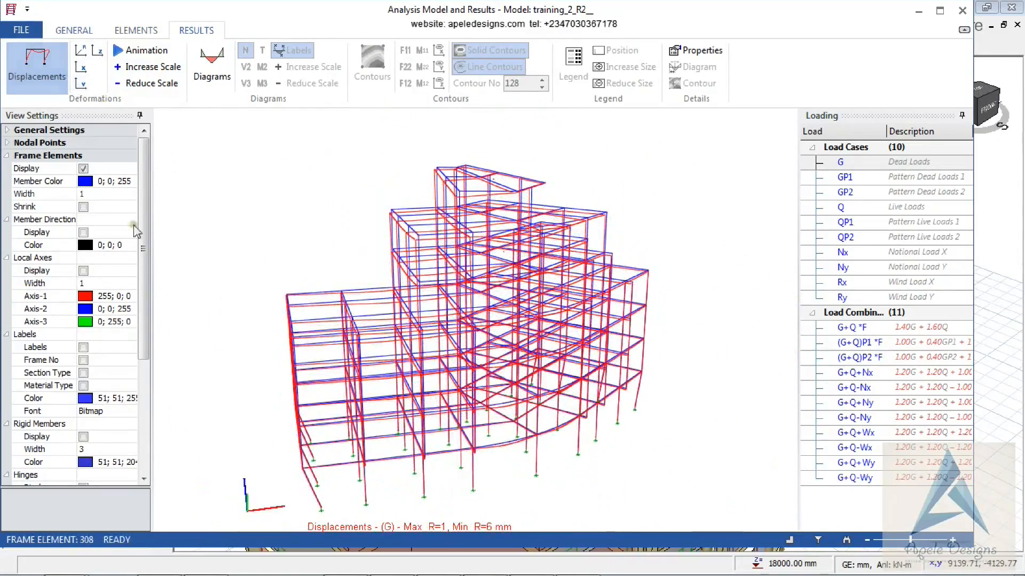
click(25, 72)
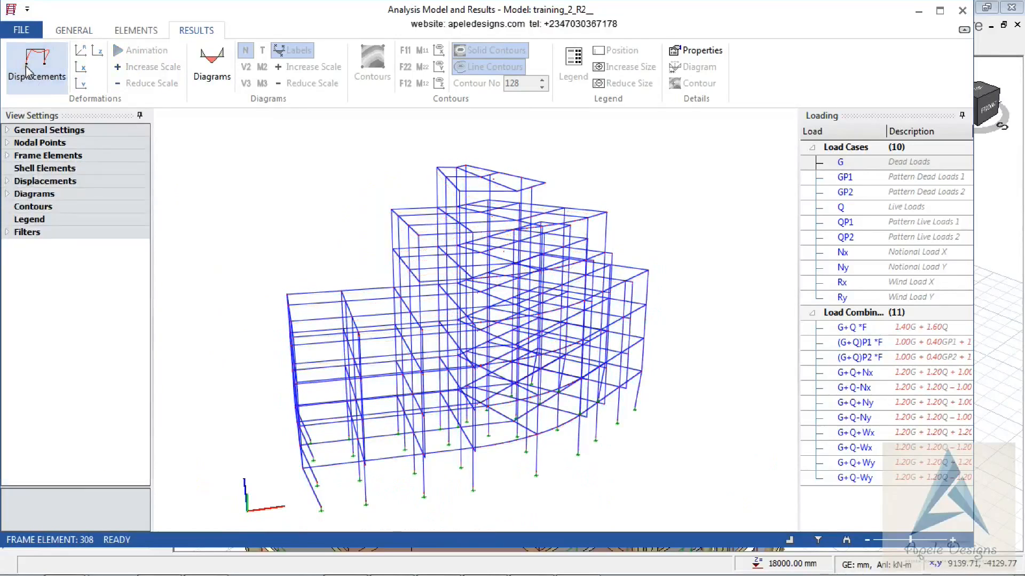
click(28, 72)
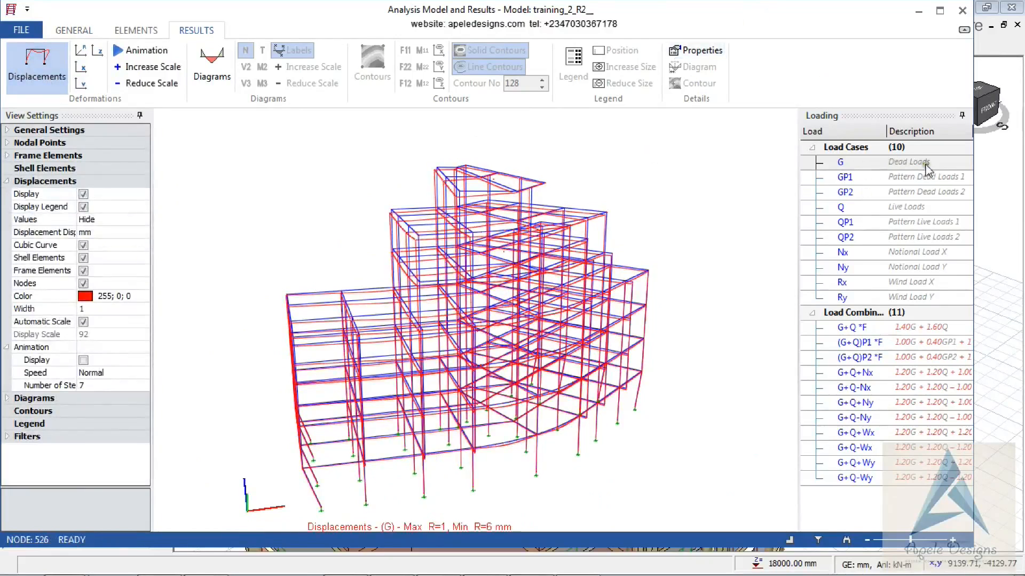
Animate the displacements for load cases G, GP1, Nx, Rx and Ry in turn, and stop the animation
click(899, 163)
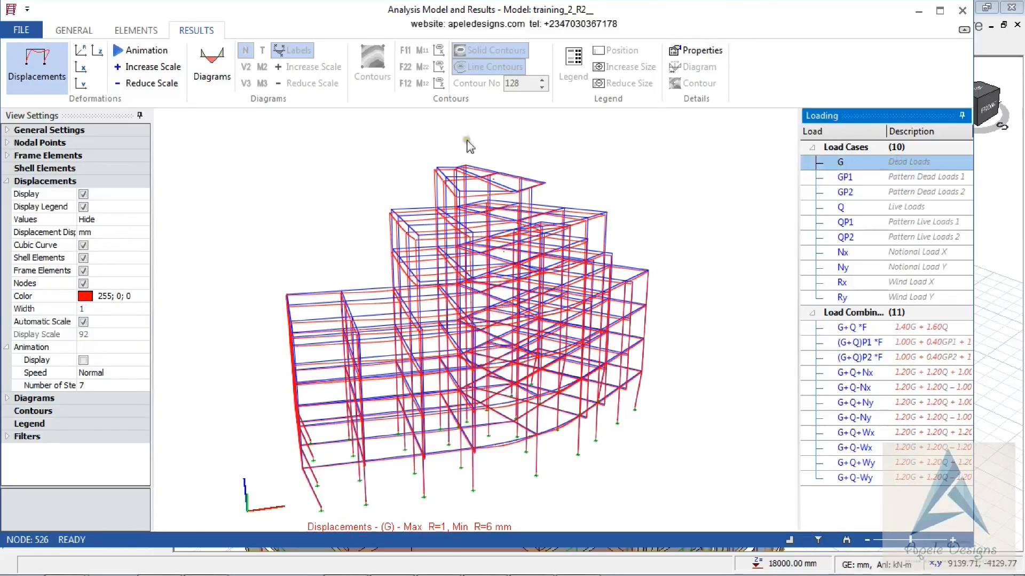
click(133, 57)
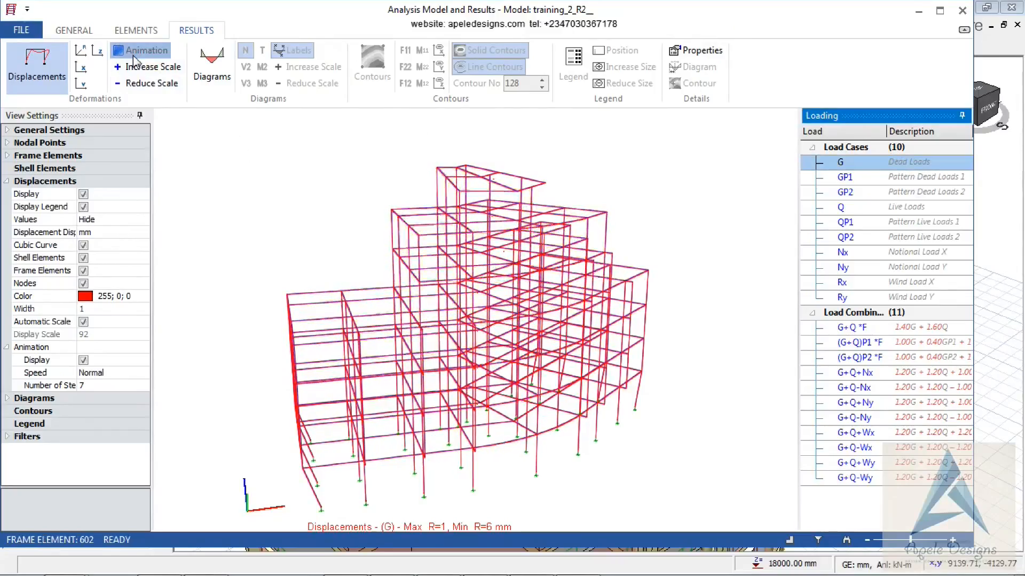
click(923, 178)
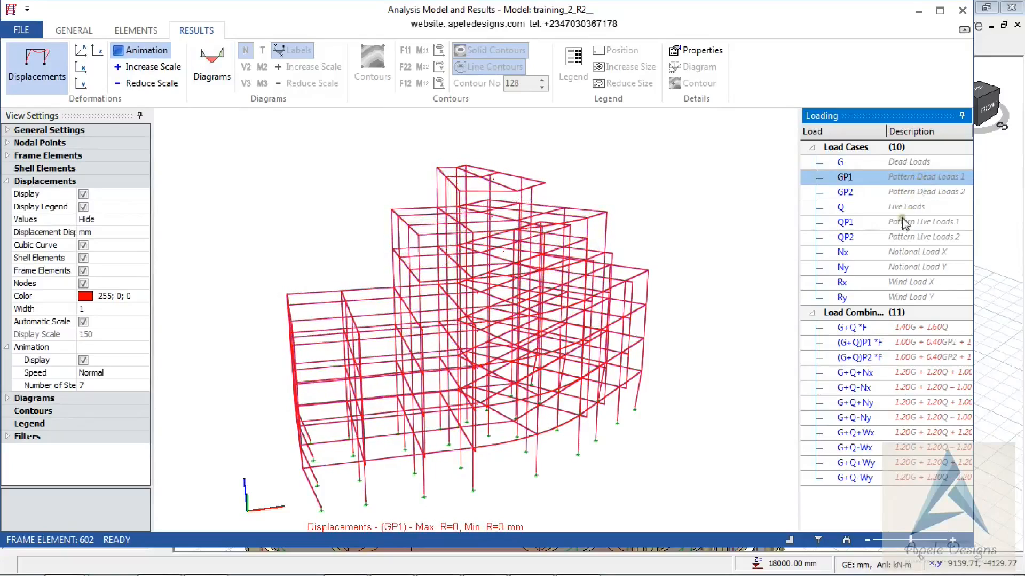
click(899, 253)
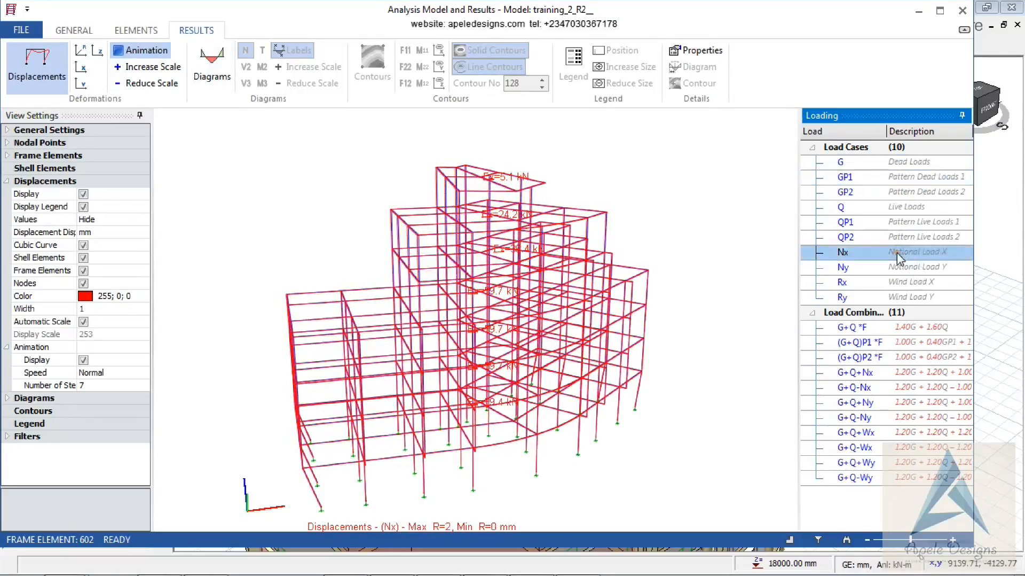
click(903, 286)
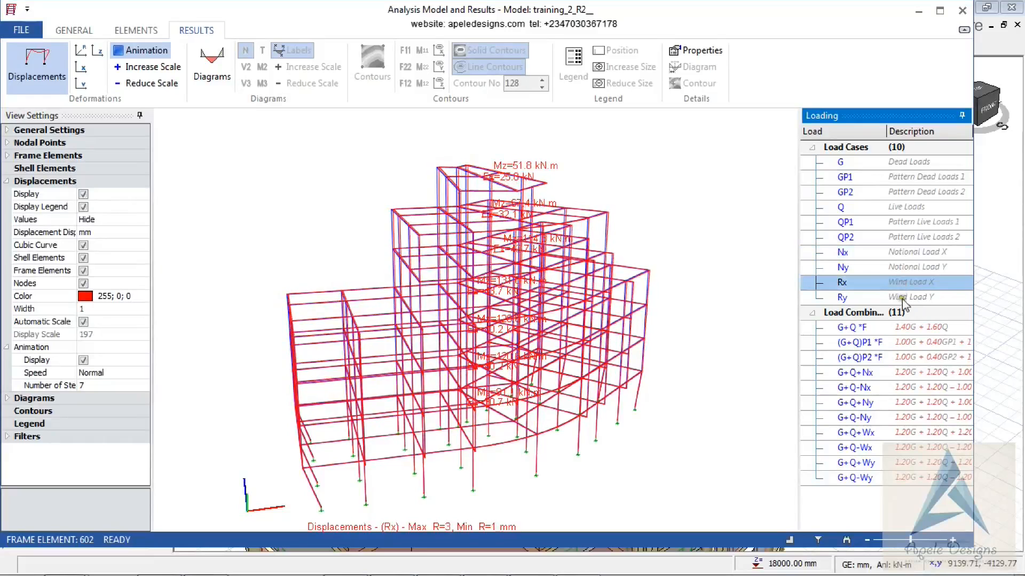
click(902, 298)
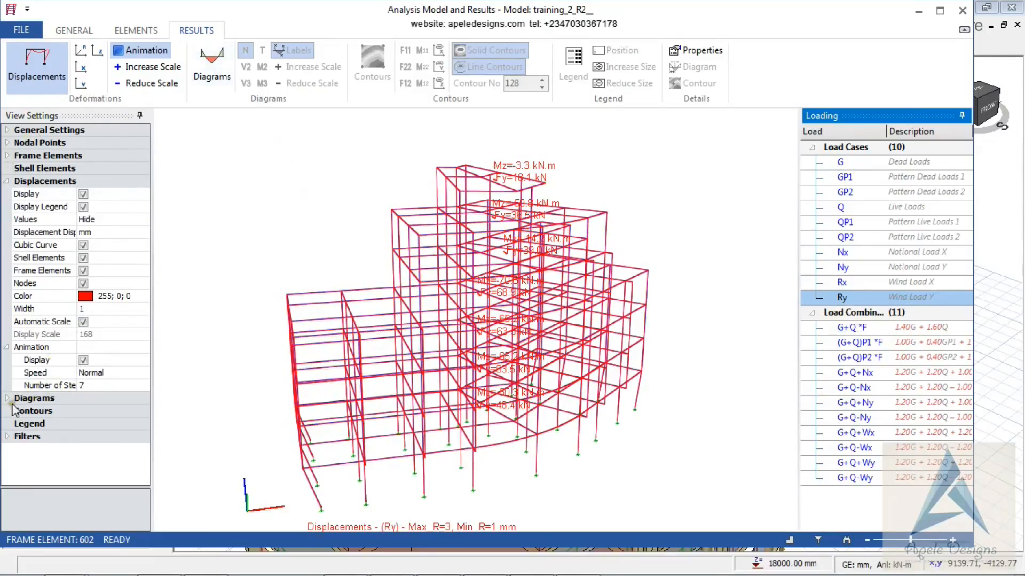
click(128, 51)
Filter the analysis model by axis, excluding all axes and including only axis 7
click(28, 169)
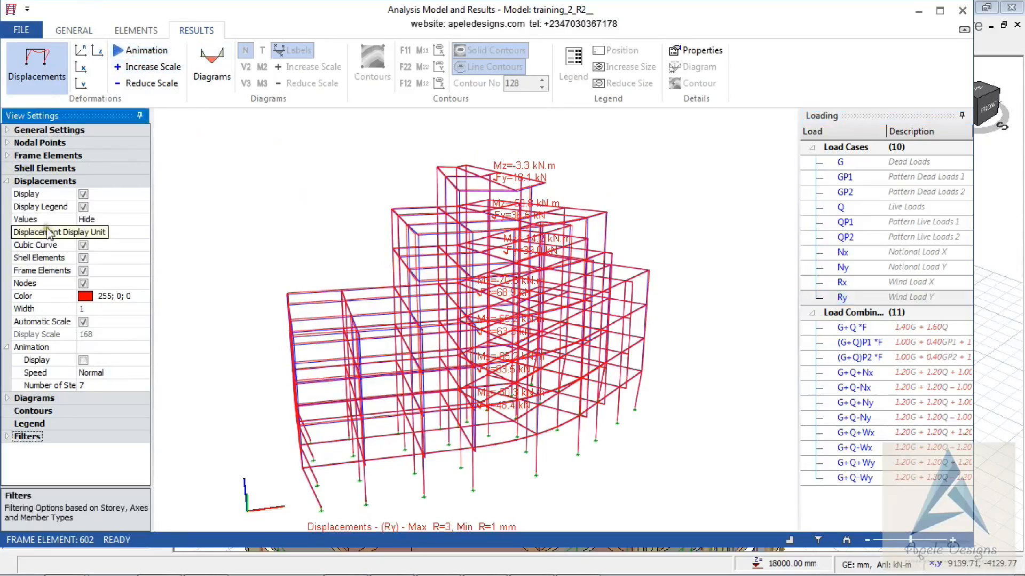
click(7, 181)
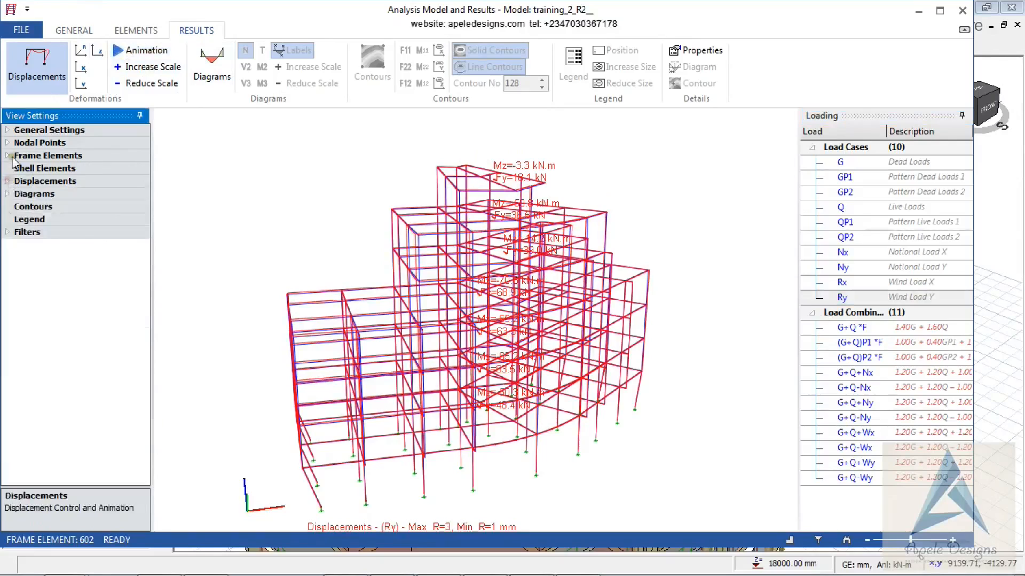
click(7, 231)
click(7, 245)
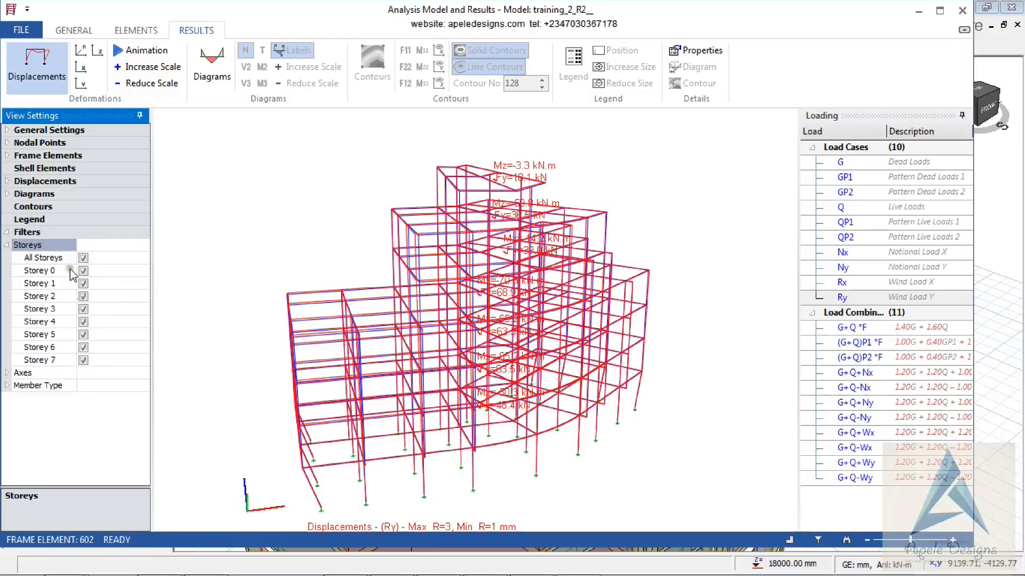
click(7, 372)
scroll(61, 339, down, 4)
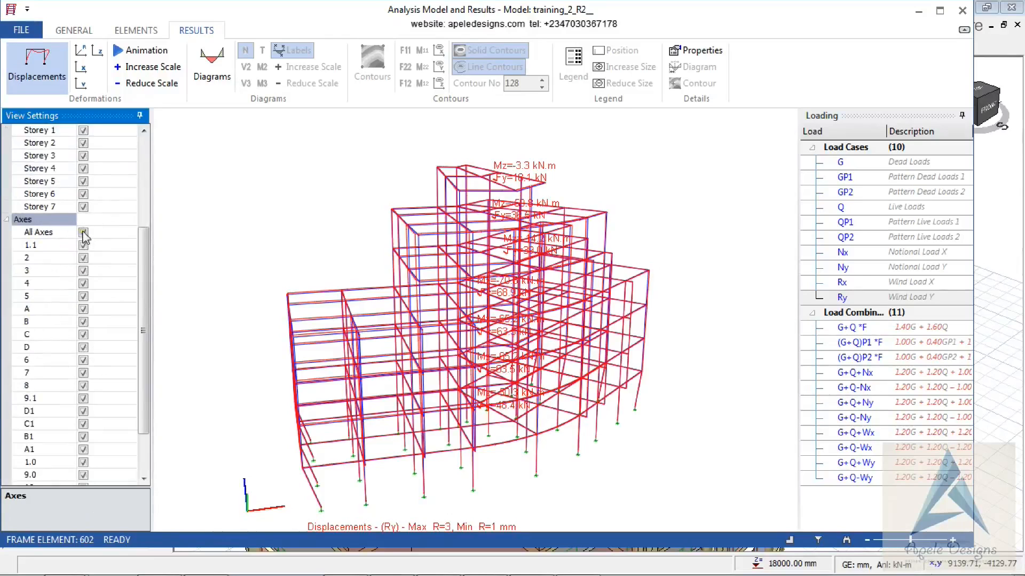
click(83, 232)
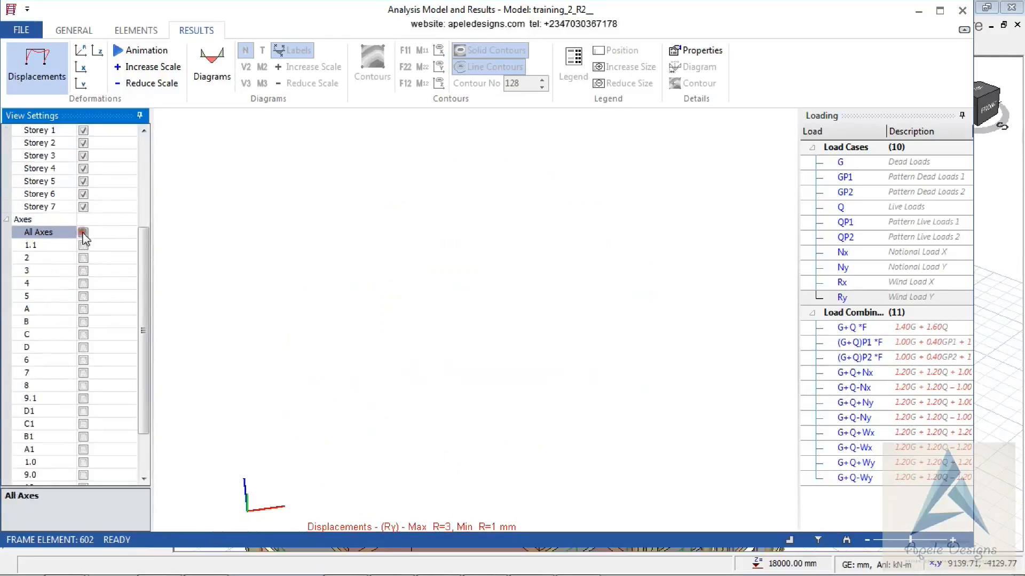
click(84, 374)
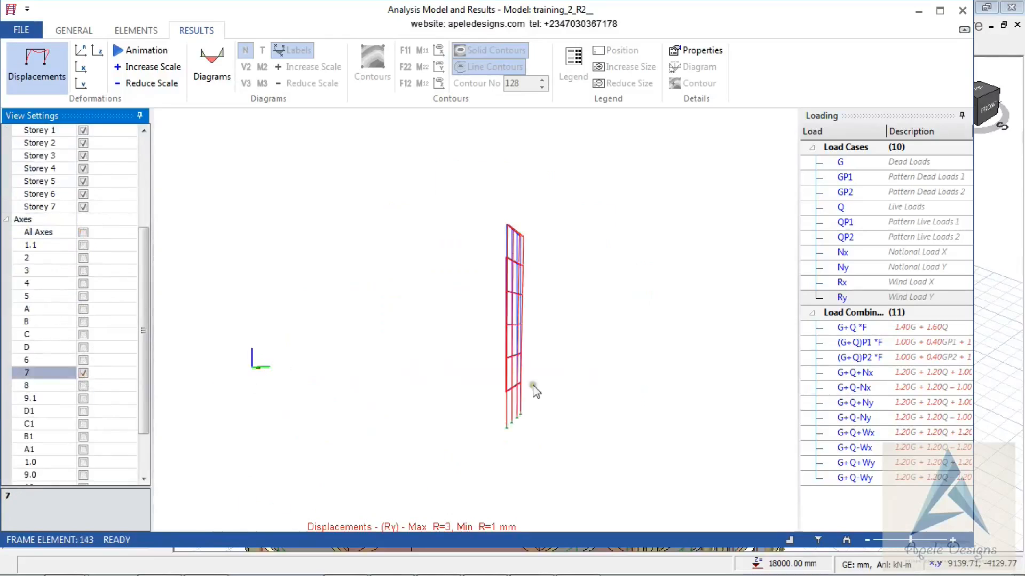
Display the axis 7 frame's displacements for load combination G+Q *F in elevation
click(543, 352)
right_drag(543, 352, 509, 362)
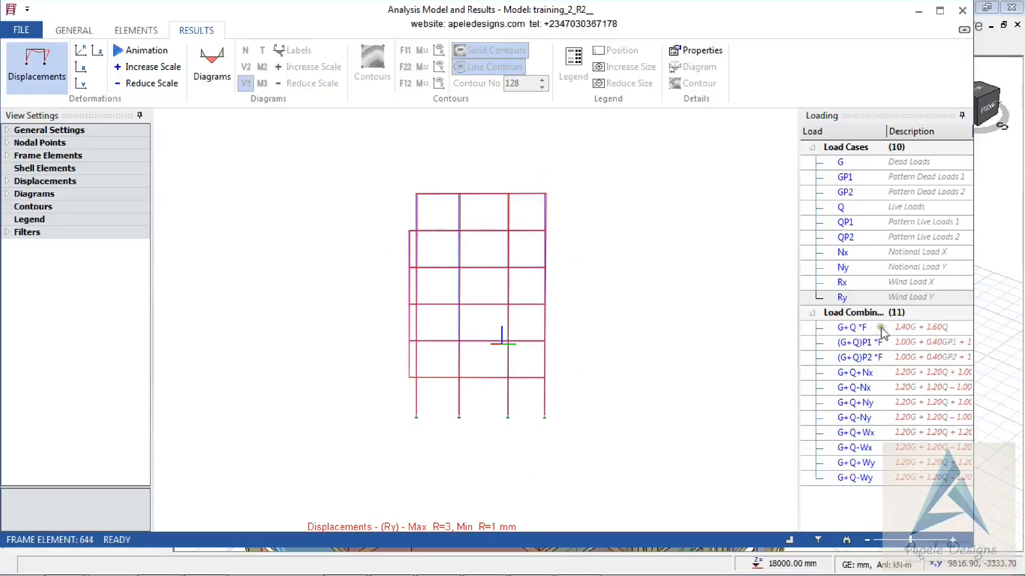
click(846, 327)
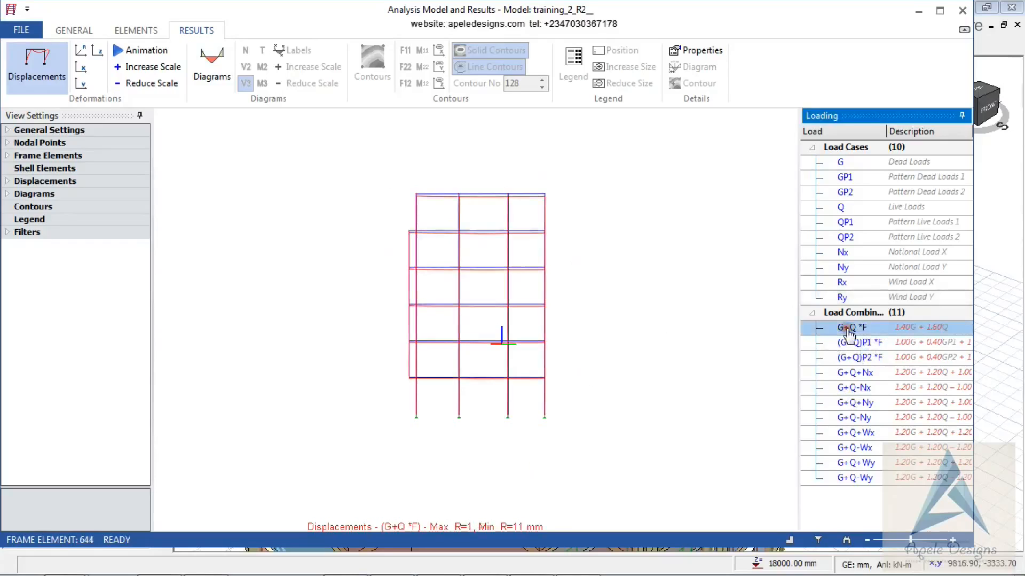
scroll(484, 196, up, 2)
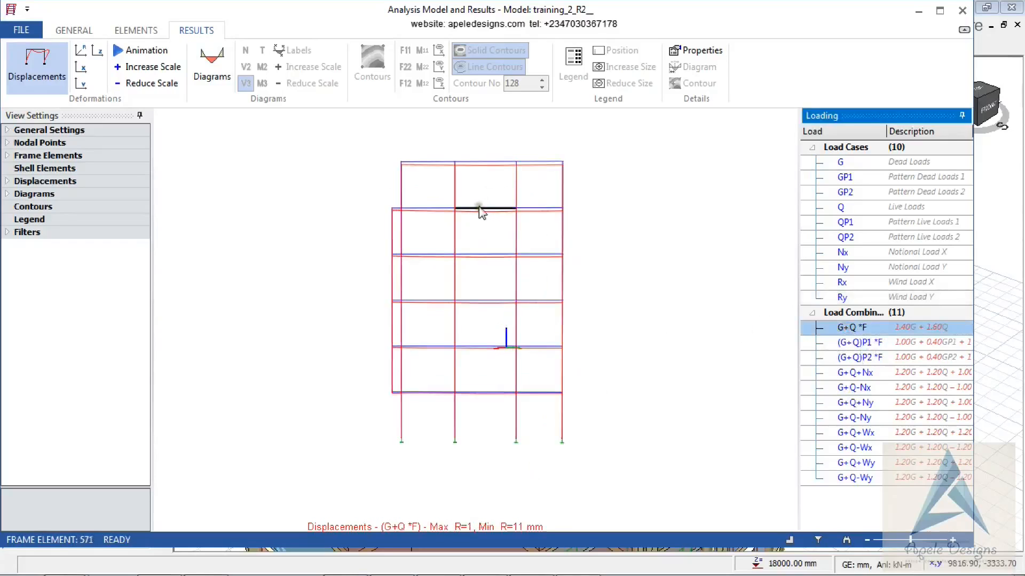
Turn on the member force diagrams for G+Q *F and switch the result type to V2
click(214, 79)
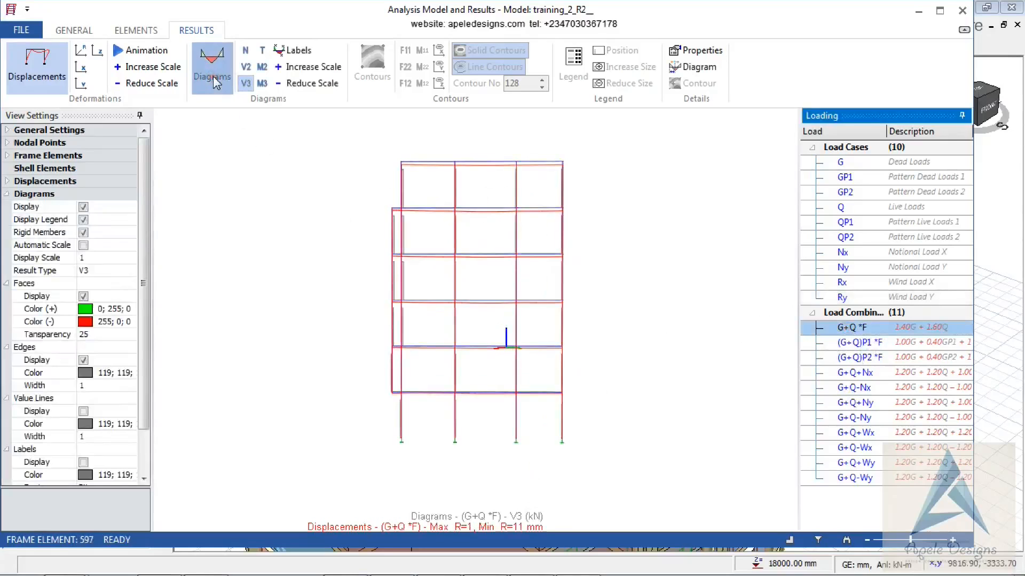
scroll(435, 138, up, 1)
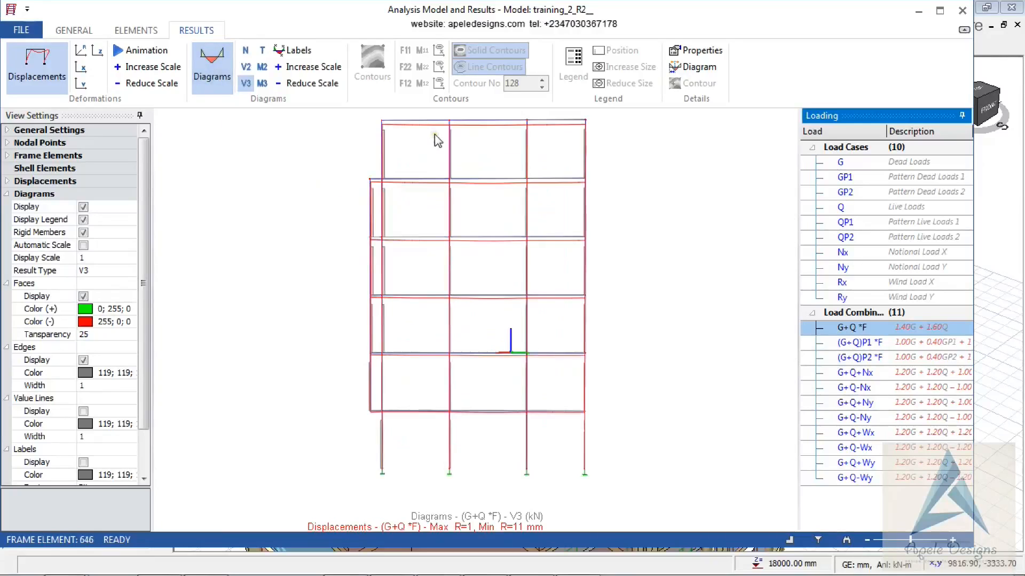
click(249, 67)
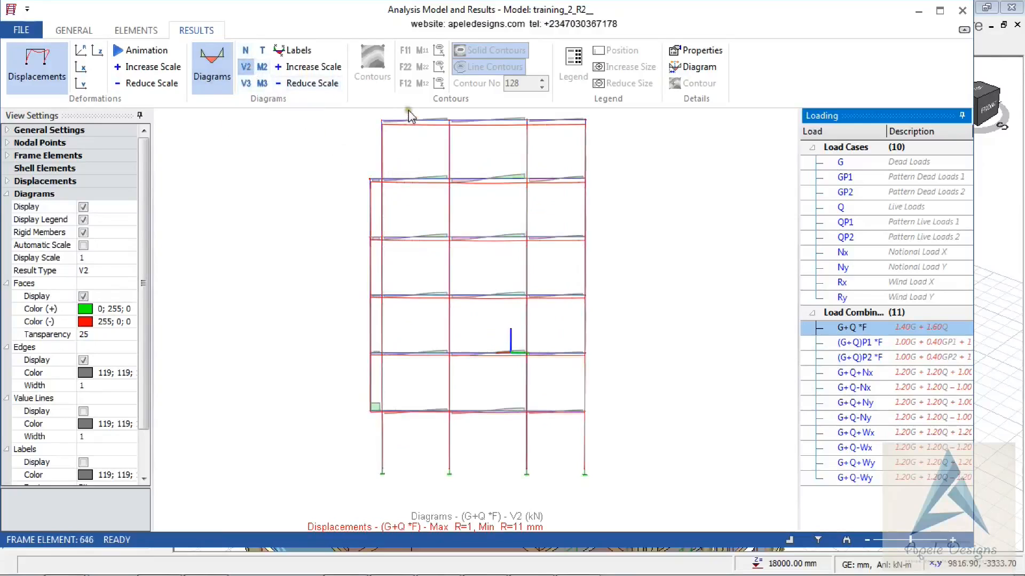
scroll(411, 116, up, 2)
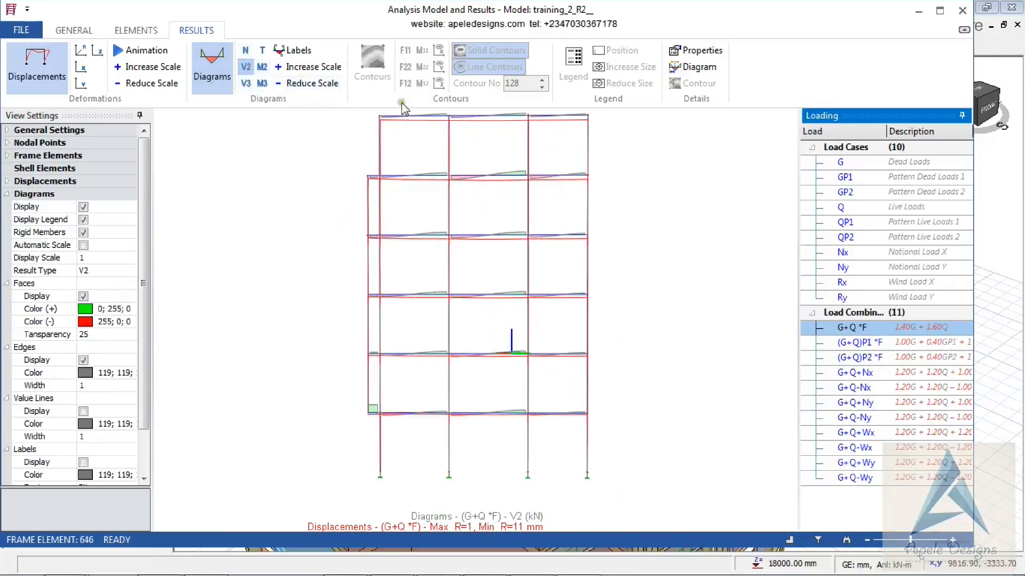
Increase the V2 diagram display scale to about 2.85 and show the diagram value labels
click(305, 75)
click(305, 76)
click(305, 75)
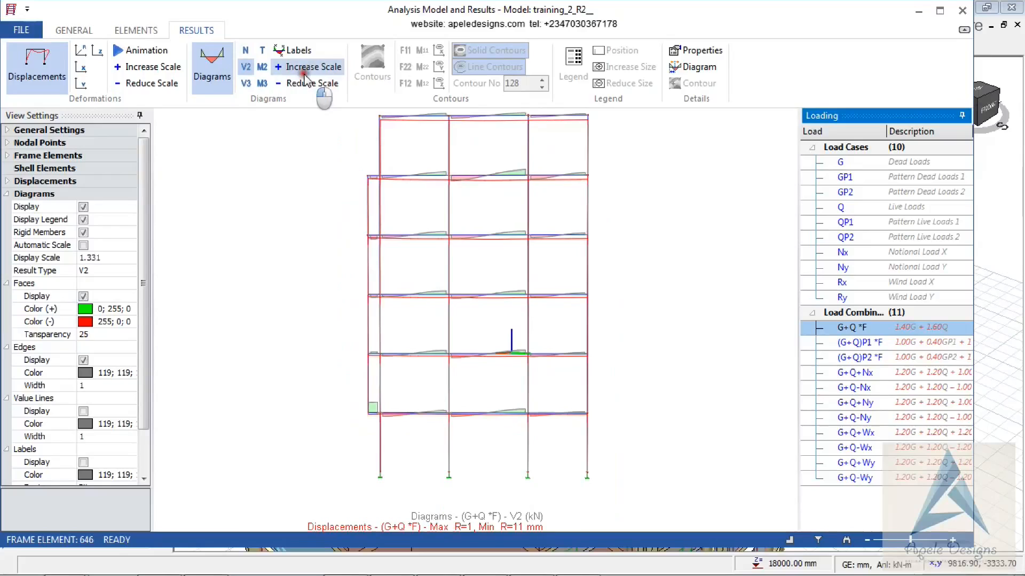
click(305, 75)
click(305, 75)
click(305, 75)
click(305, 76)
click(305, 76)
click(305, 76)
click(305, 75)
click(305, 76)
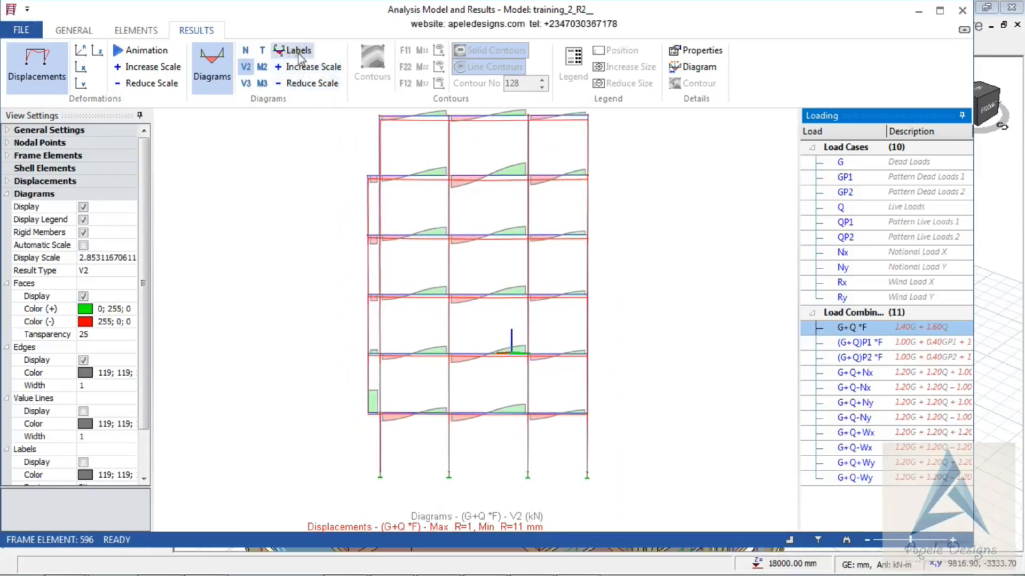
click(299, 53)
scroll(419, 158, down, 2)
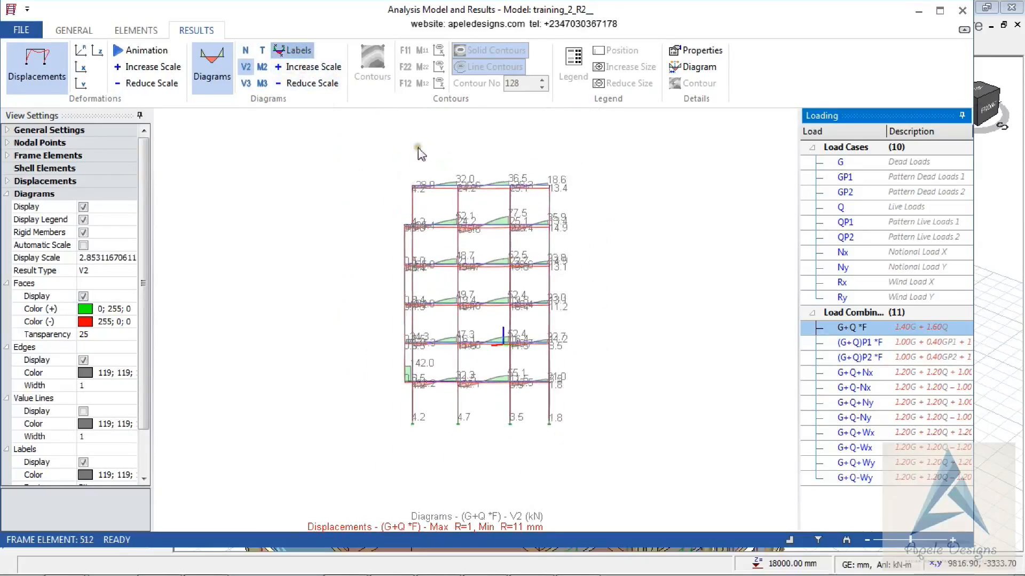
scroll(435, 174, up, 3)
scroll(451, 129, up, 3)
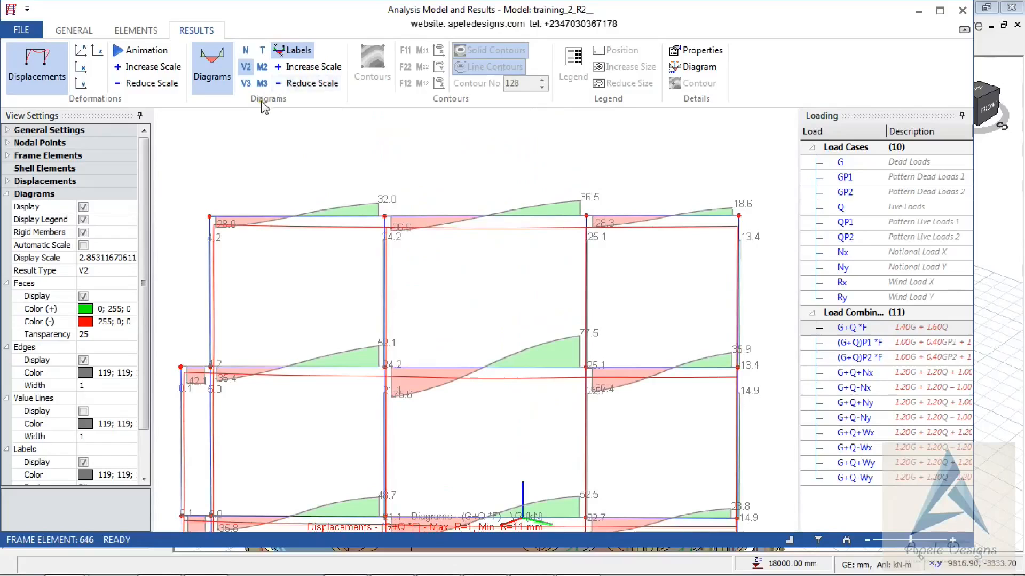
View the M2, V3 and M3 diagrams of the axis 7 frame in turn
click(263, 67)
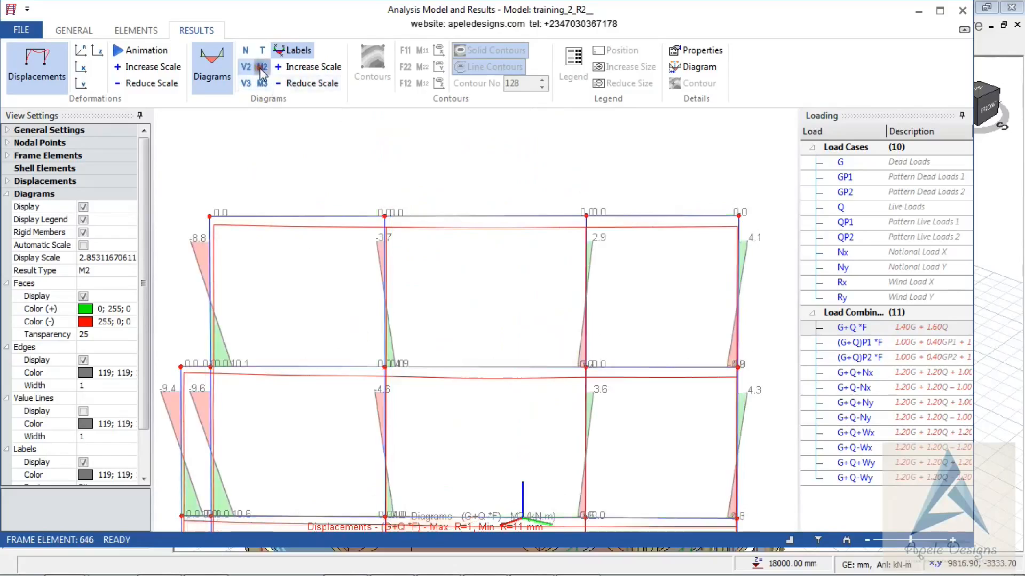
click(247, 83)
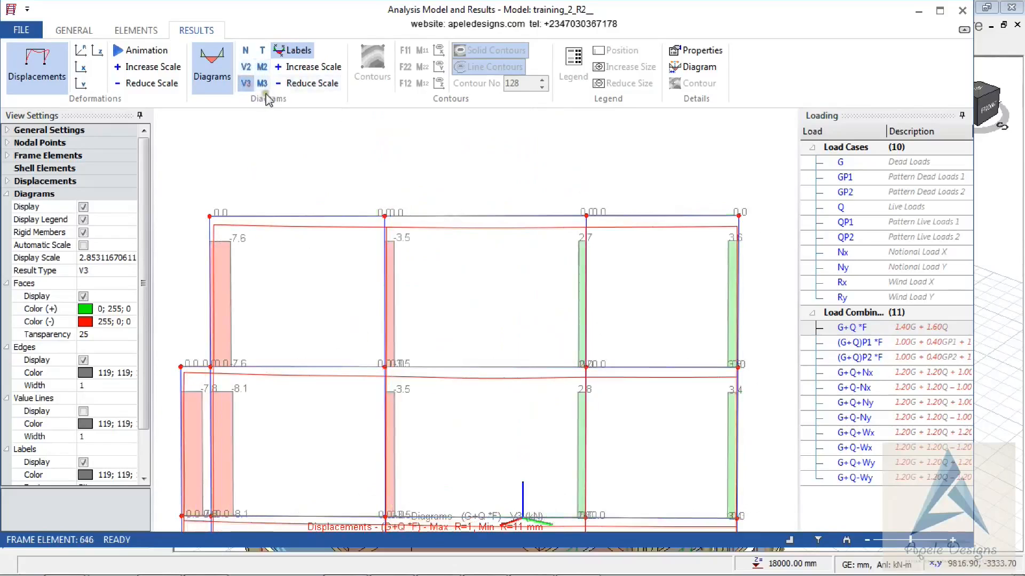
click(264, 83)
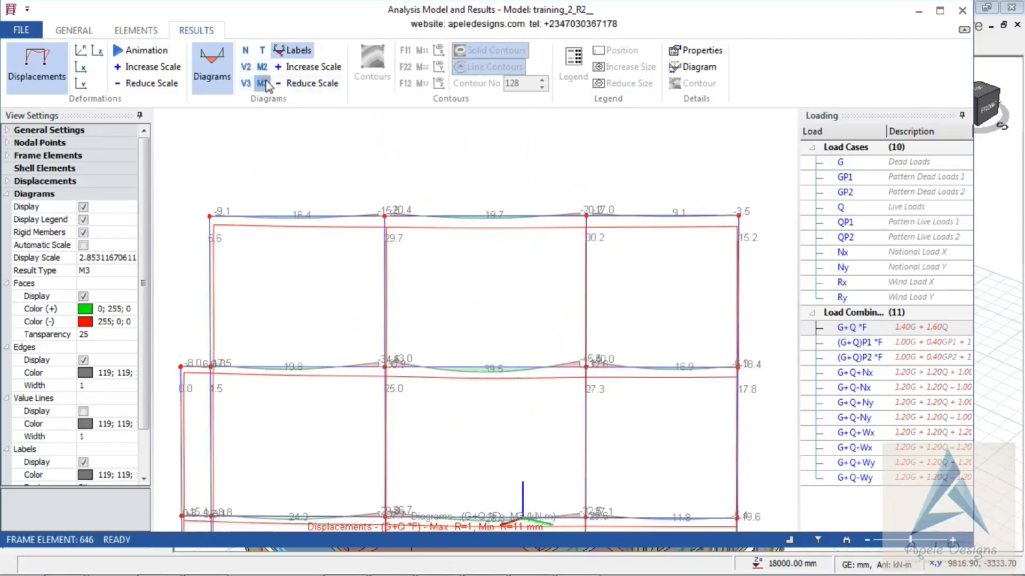
Increase the M3 bending moment diagram display scale to about 9.85
click(303, 69)
click(303, 70)
click(303, 71)
click(302, 72)
click(302, 72)
click(302, 72)
click(303, 73)
click(303, 73)
click(303, 72)
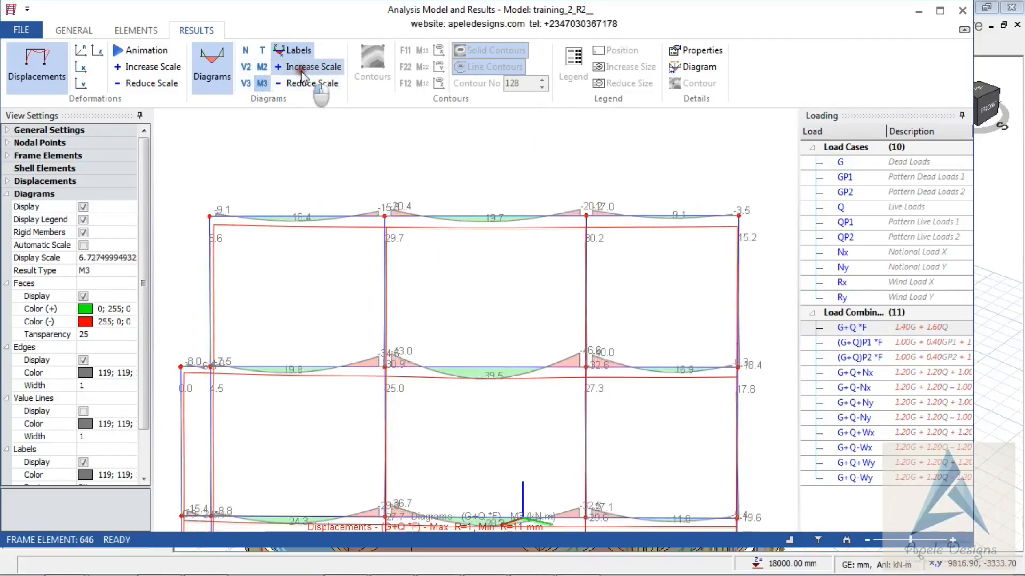
click(303, 73)
click(304, 74)
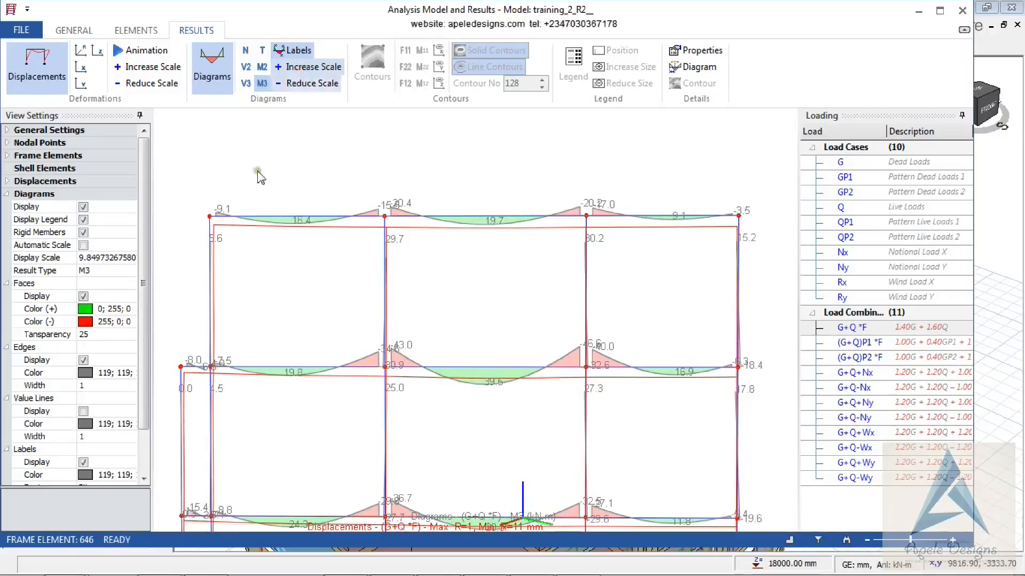
Hide the force diagrams and display the loads on the frame elements
click(215, 79)
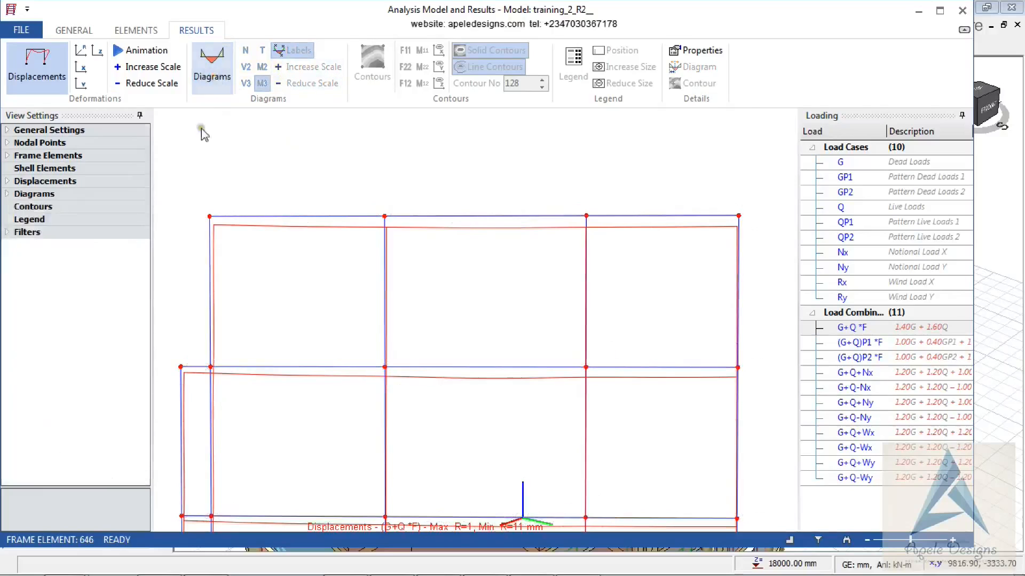
click(140, 31)
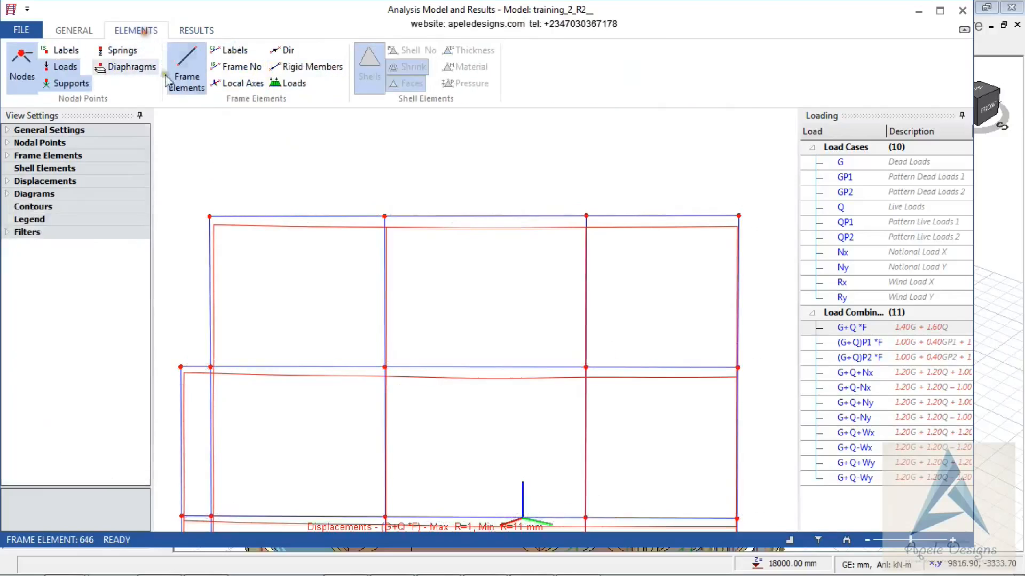
click(294, 85)
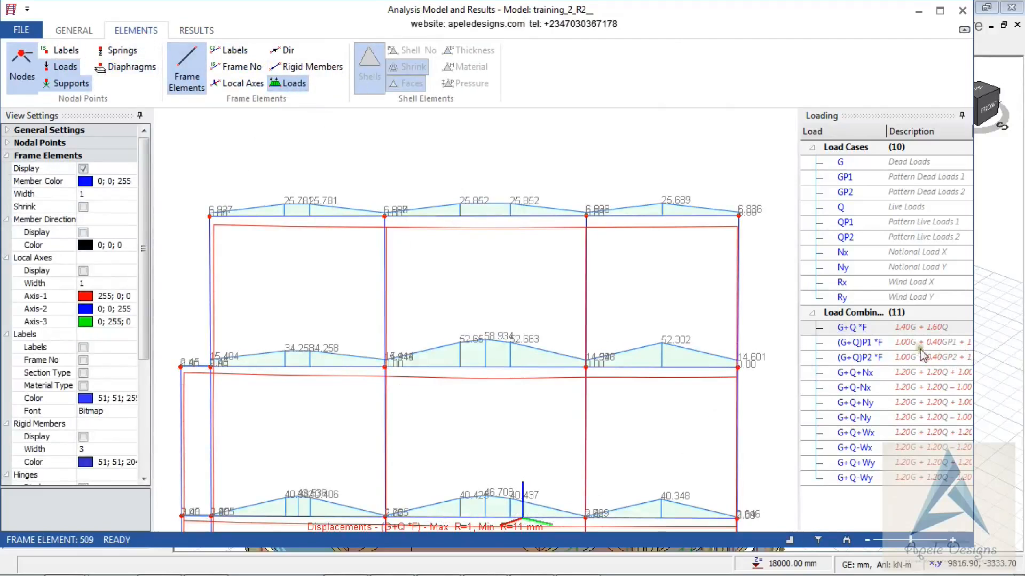
Compare the frame element loads for the pattern load combinations (G+Q)P1 *F and (G+Q)P2 *F
click(897, 348)
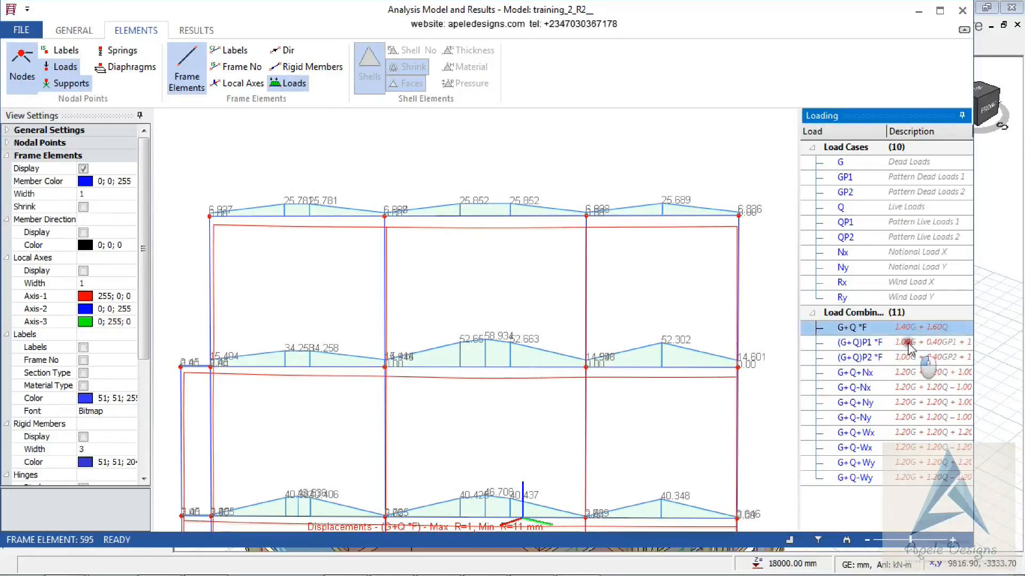
click(908, 347)
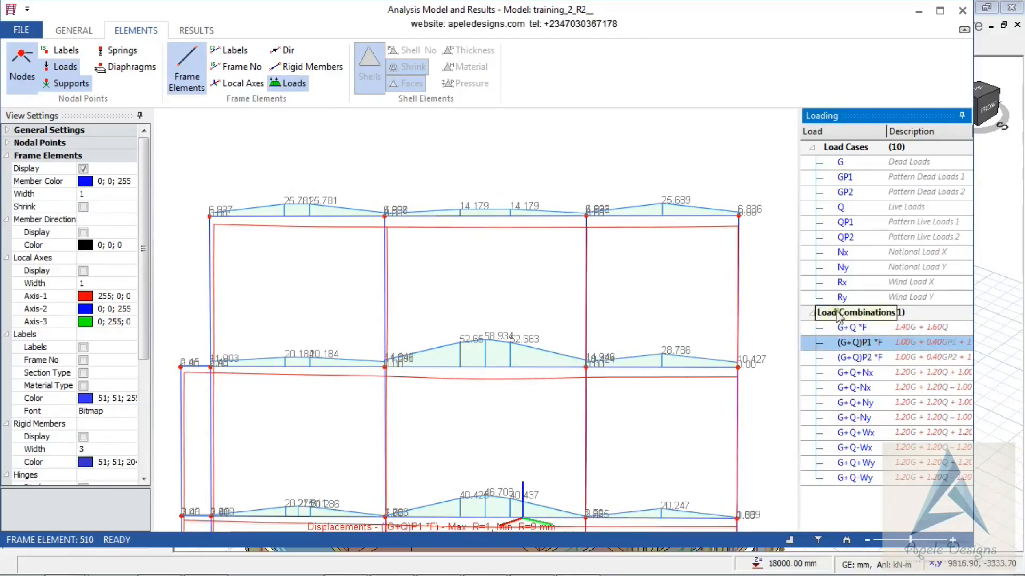
click(907, 357)
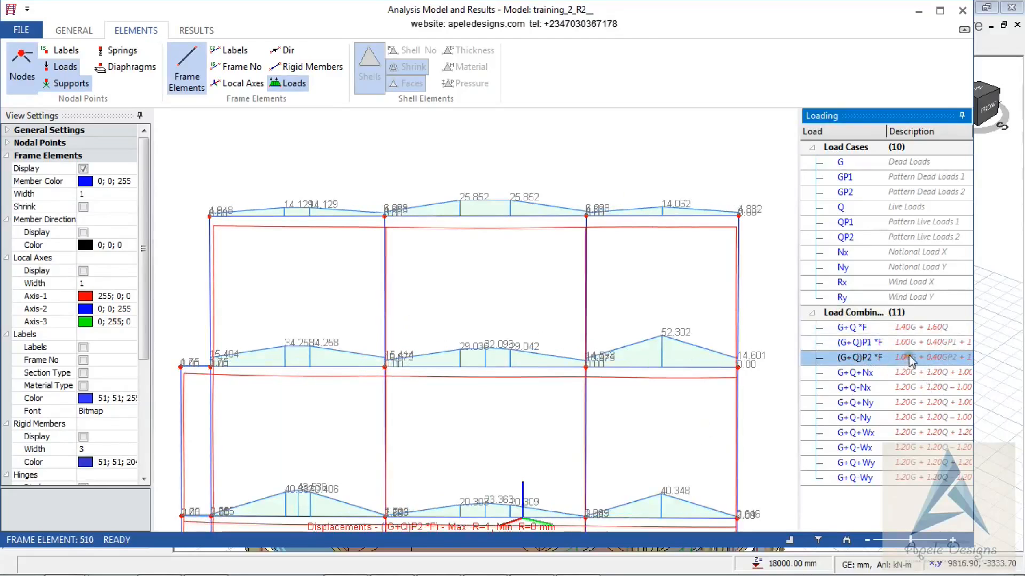
scroll(362, 193, up, 1)
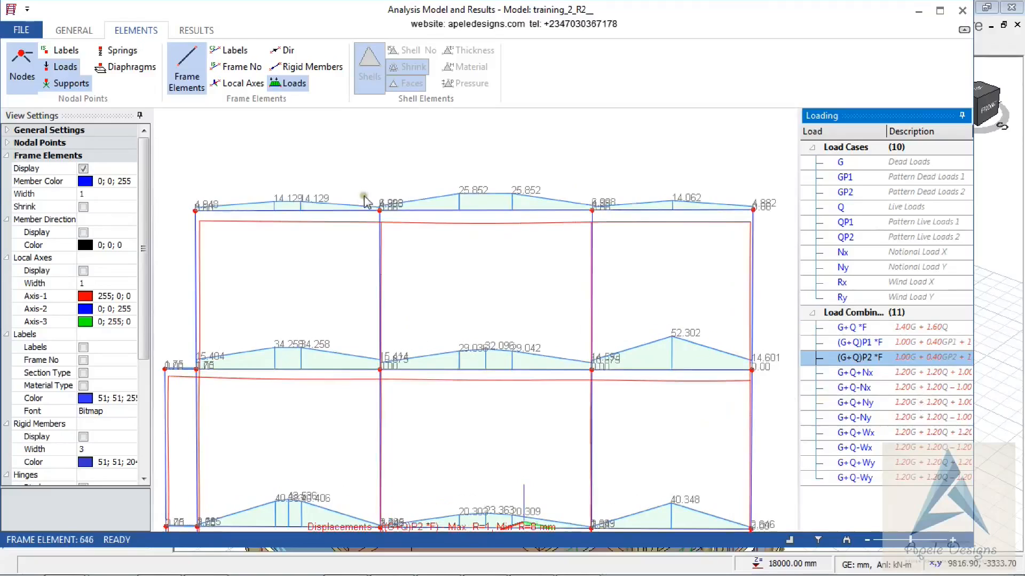
Hide the frame element loads and close the analysis model and results window
click(289, 84)
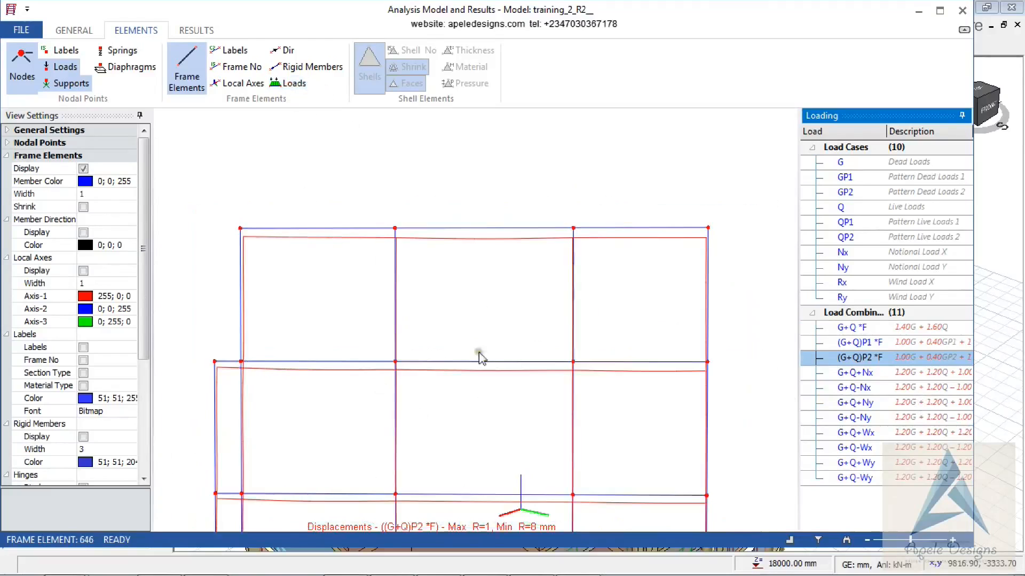
scroll(386, 282, down, 2)
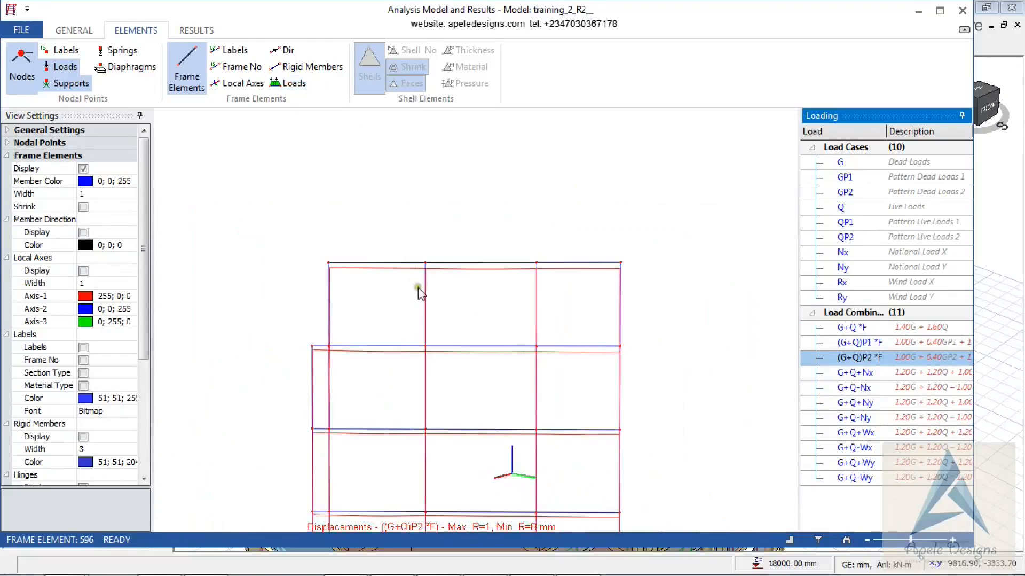
scroll(425, 307, up, 2)
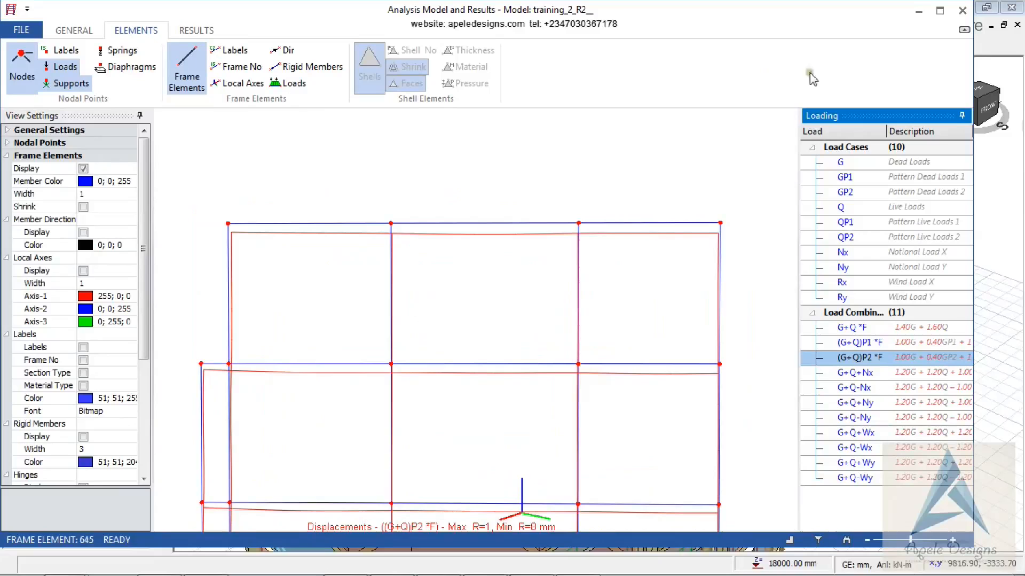
click(962, 12)
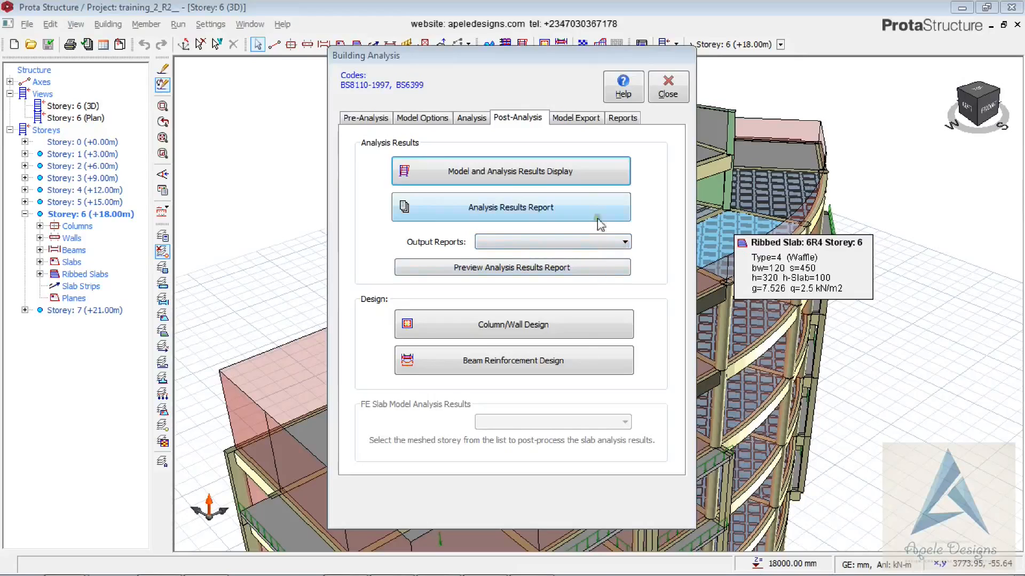
mouse_move(595, 572)
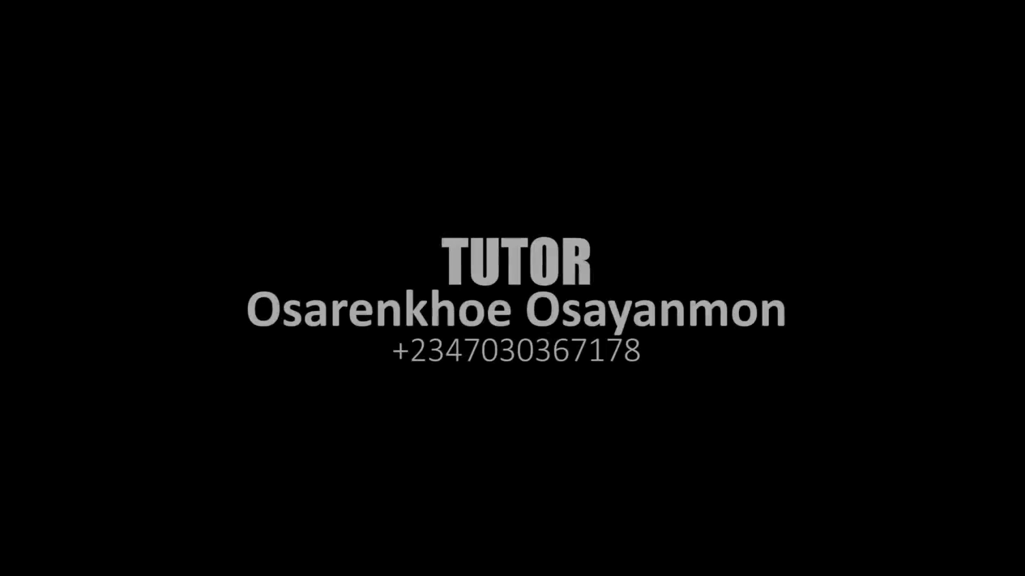